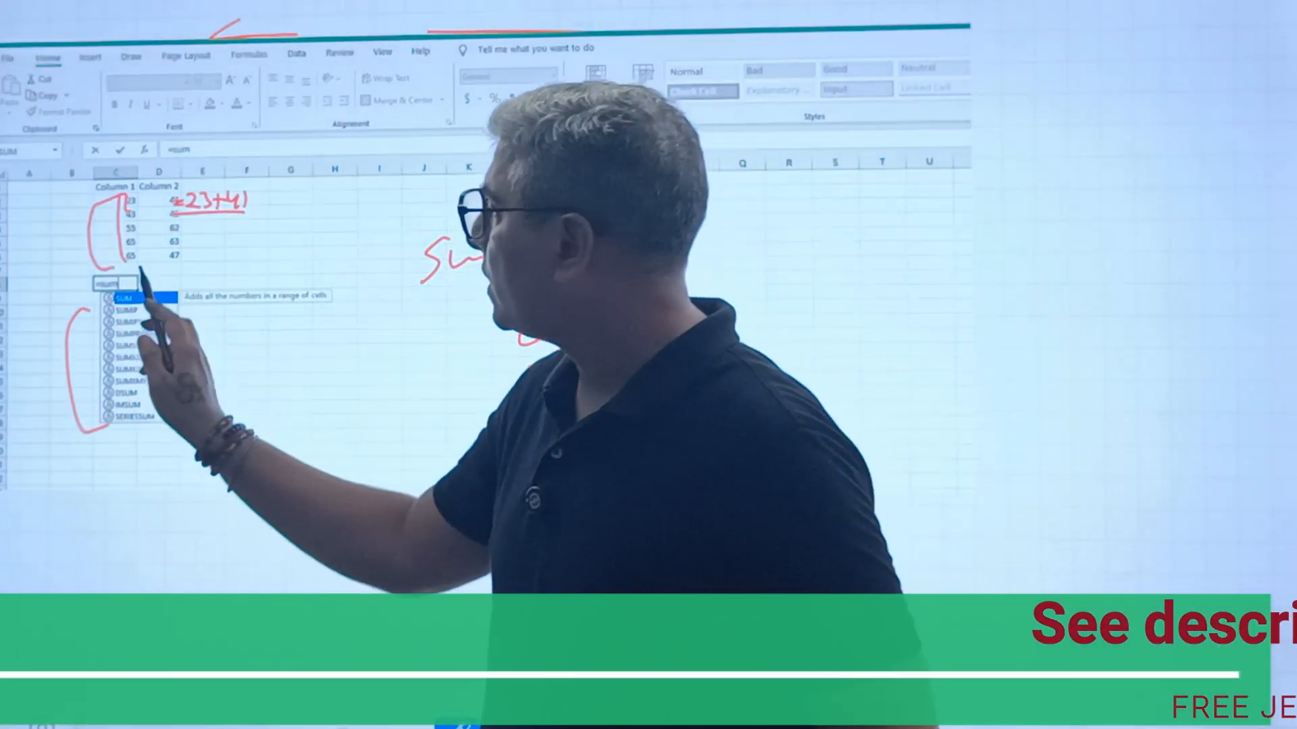
mouse_move(140, 270)
left_mouse_down()
mouse_move(85, 289)
mouse_move(154, 282)
left_mouse_up()
left_click_drag(120, 195, 89, 276)
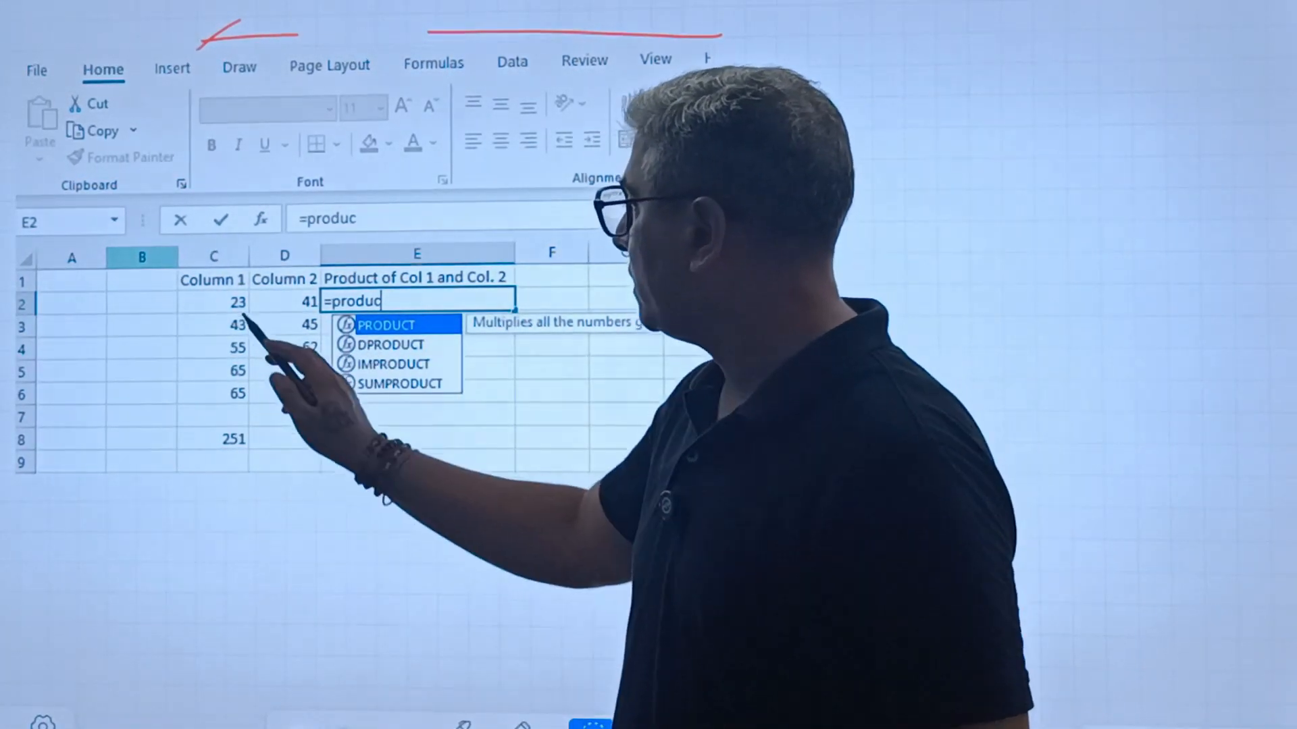
left_click(249, 322)
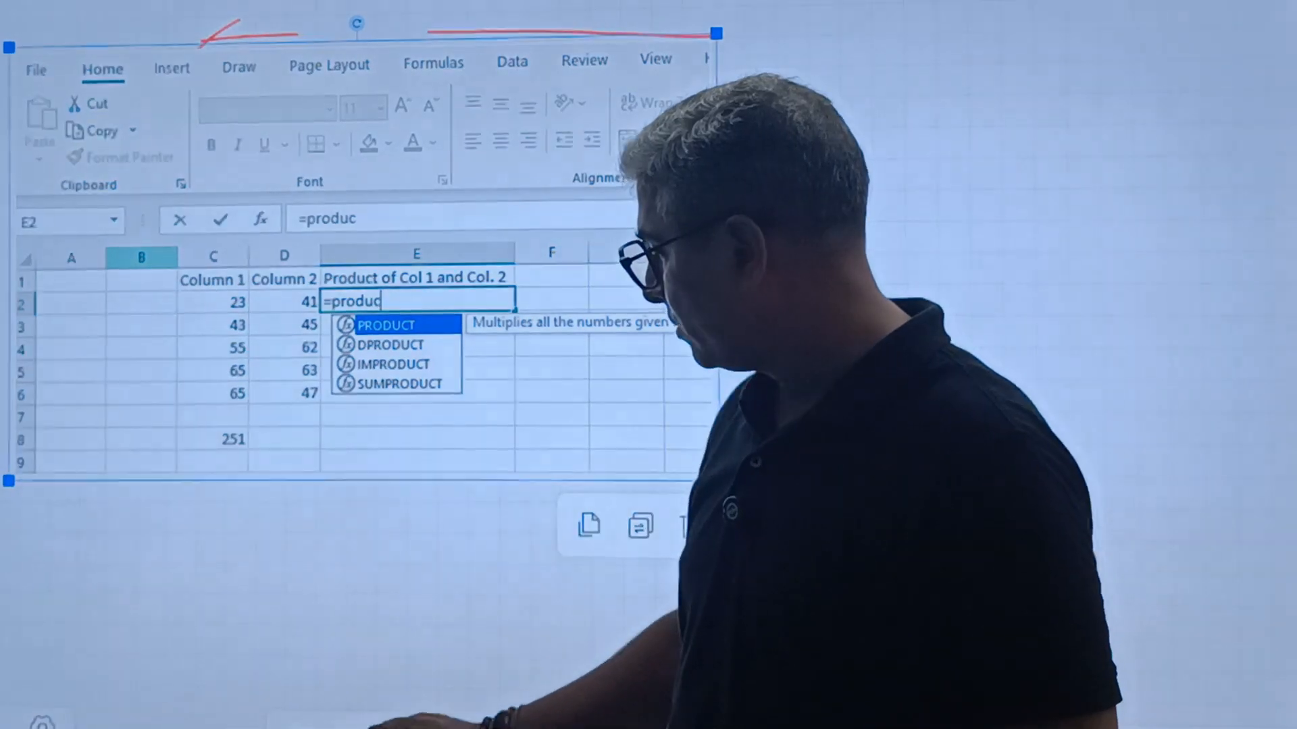
left_click(457, 723)
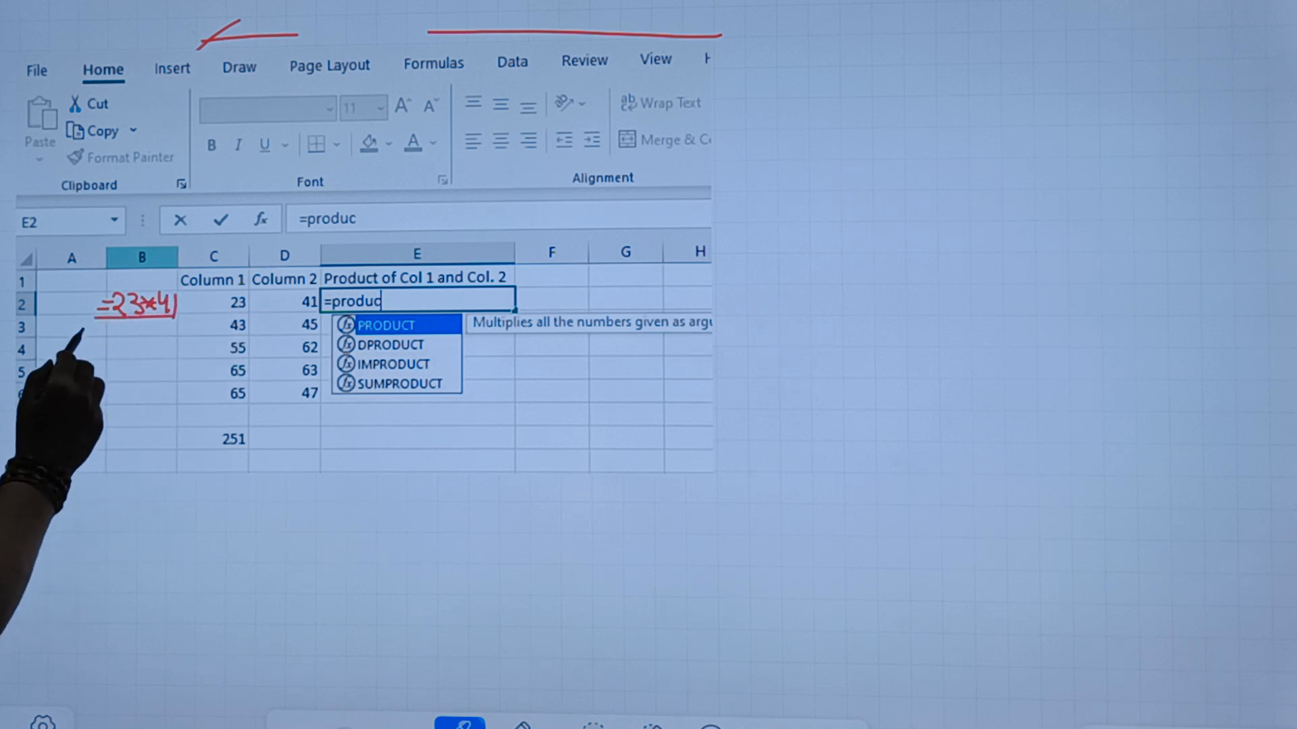
left_click_drag(183, 292, 201, 309)
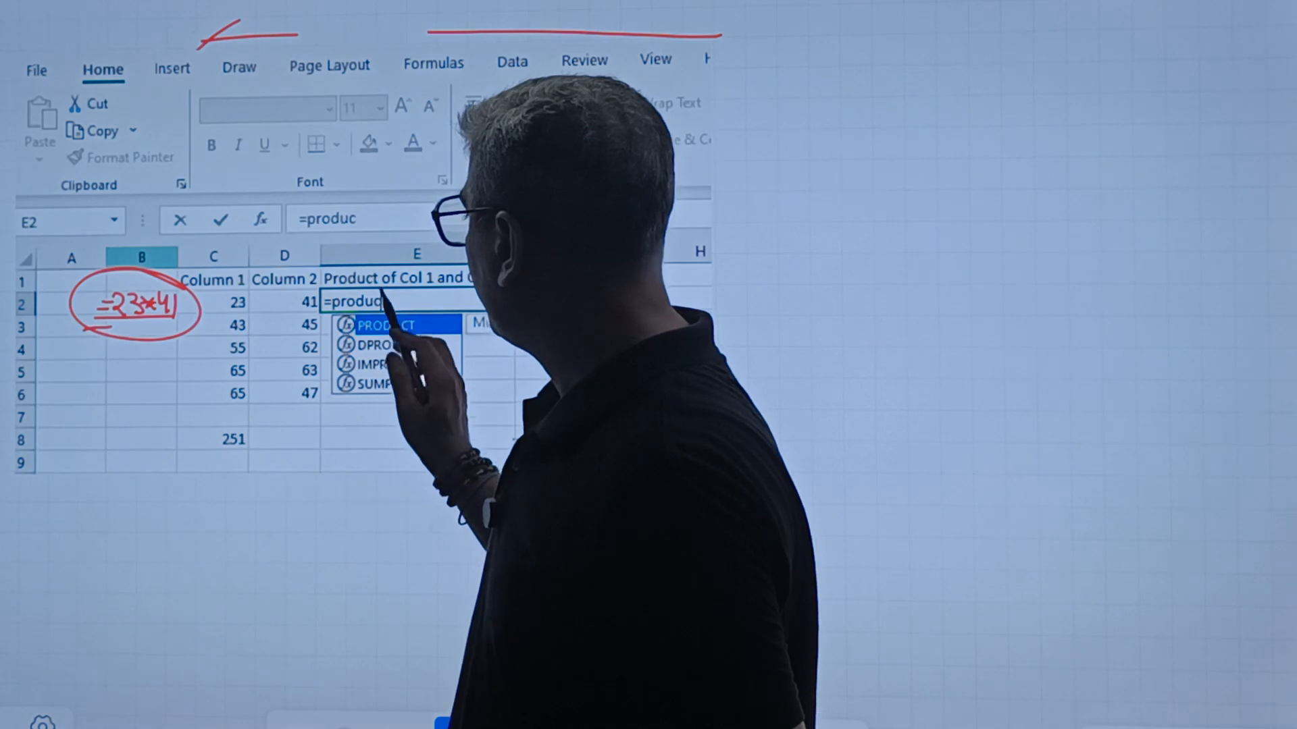
left_click_drag(465, 283, 451, 329)
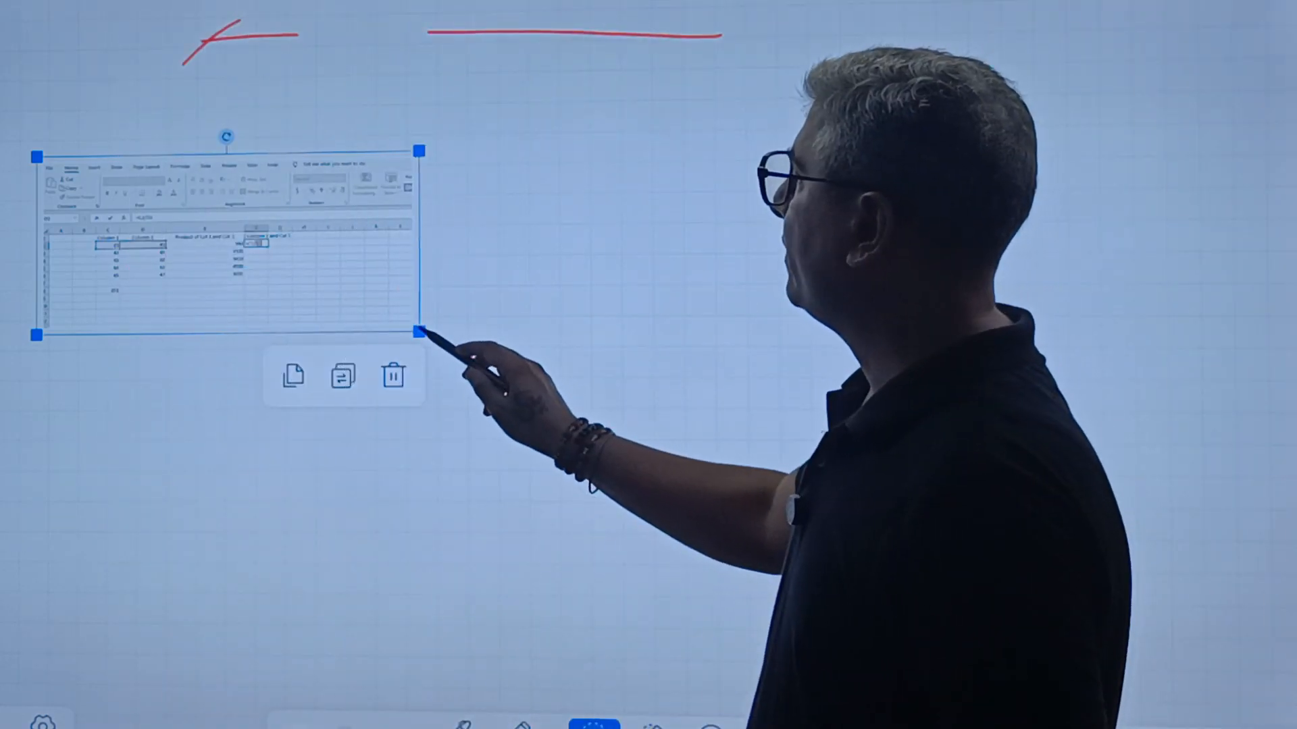
left_click_drag(547, 377, 713, 393)
left_click(642, 544)
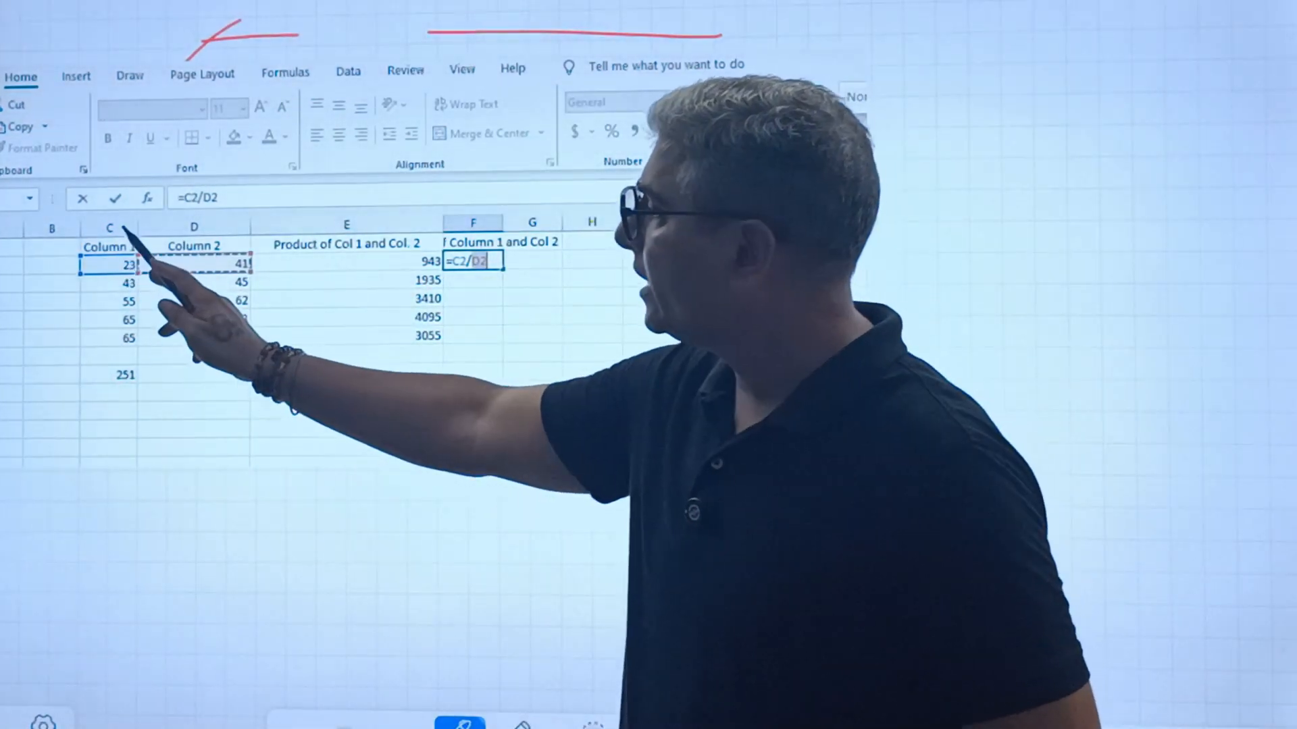
mouse_move(1, 266)
left_mouse_down()
mouse_move(80, 257)
mouse_move(70, 289)
left_mouse_up()
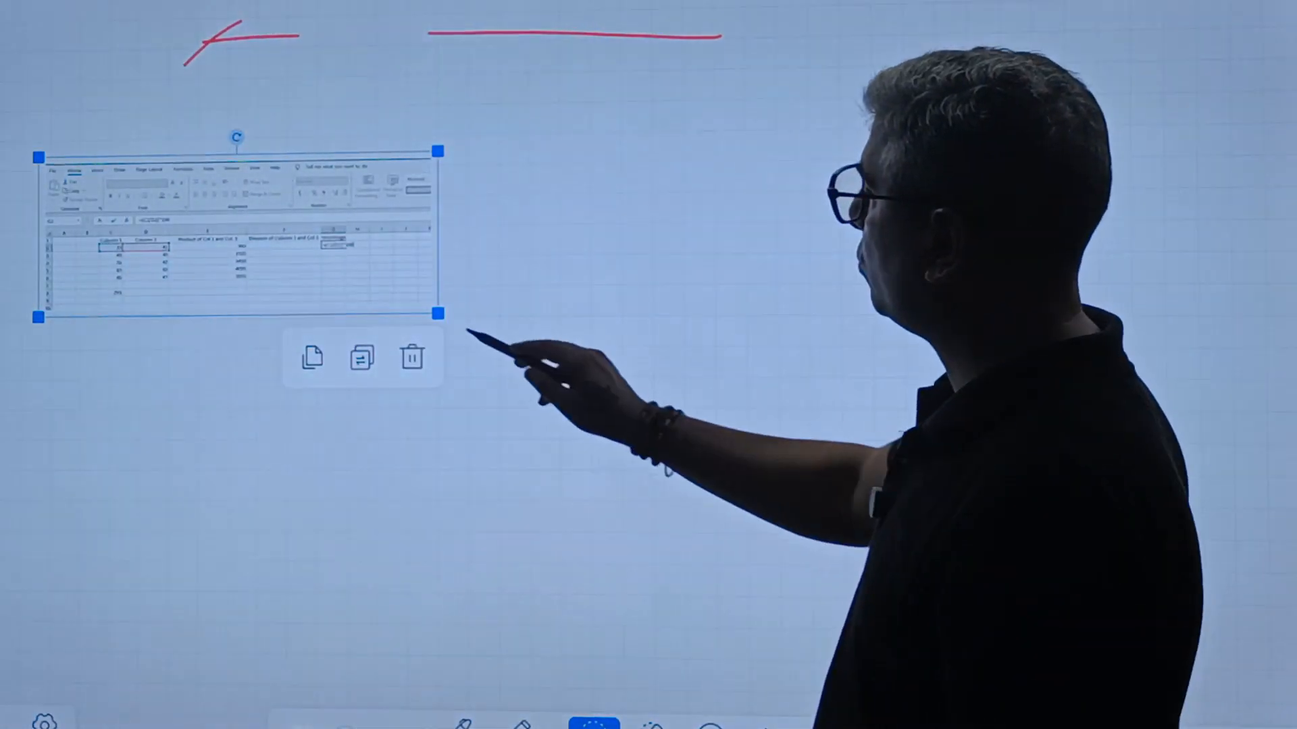
left_click_drag(438, 313, 715, 418)
left_click_drag(529, 365, 730, 309)
left_click(622, 501)
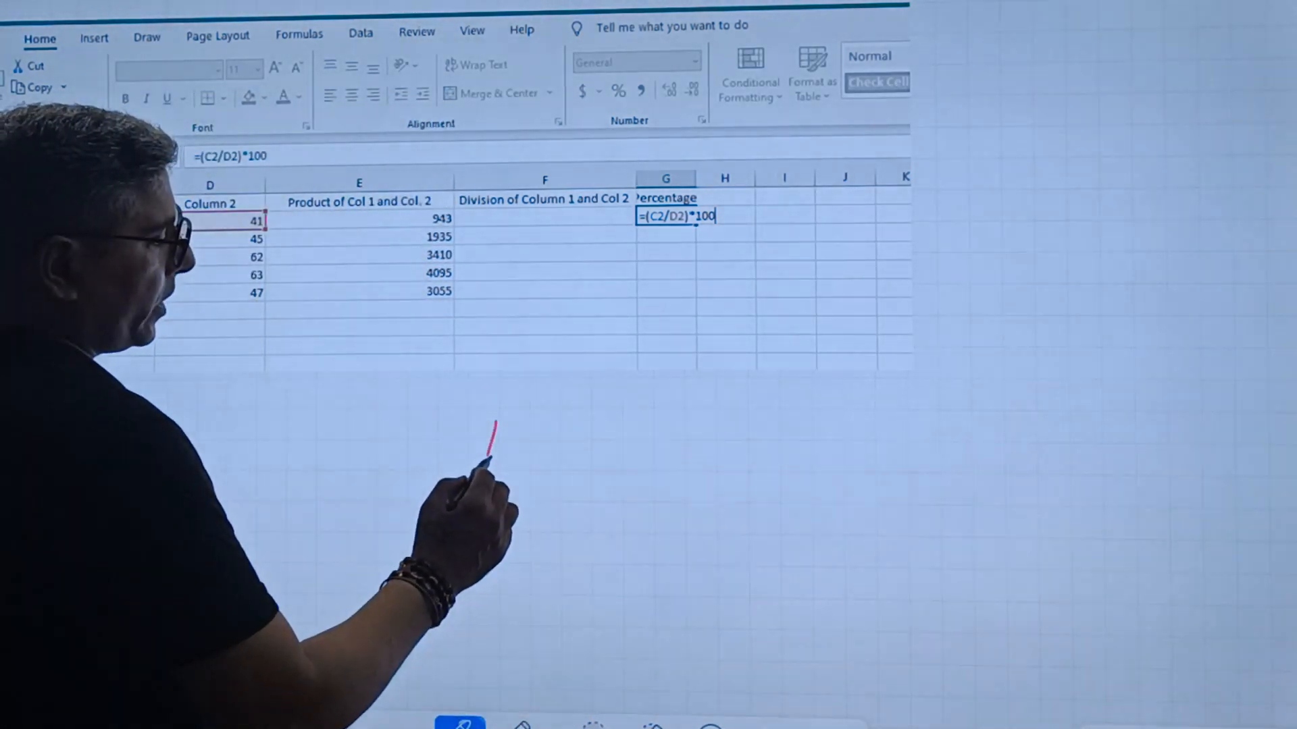
mouse_move(509, 436)
left_mouse_down()
mouse_move(537, 458)
mouse_move(553, 446)
left_mouse_up()
mouse_move(597, 443)
left_mouse_down()
mouse_move(458, 426)
mouse_move(609, 444)
left_mouse_up()
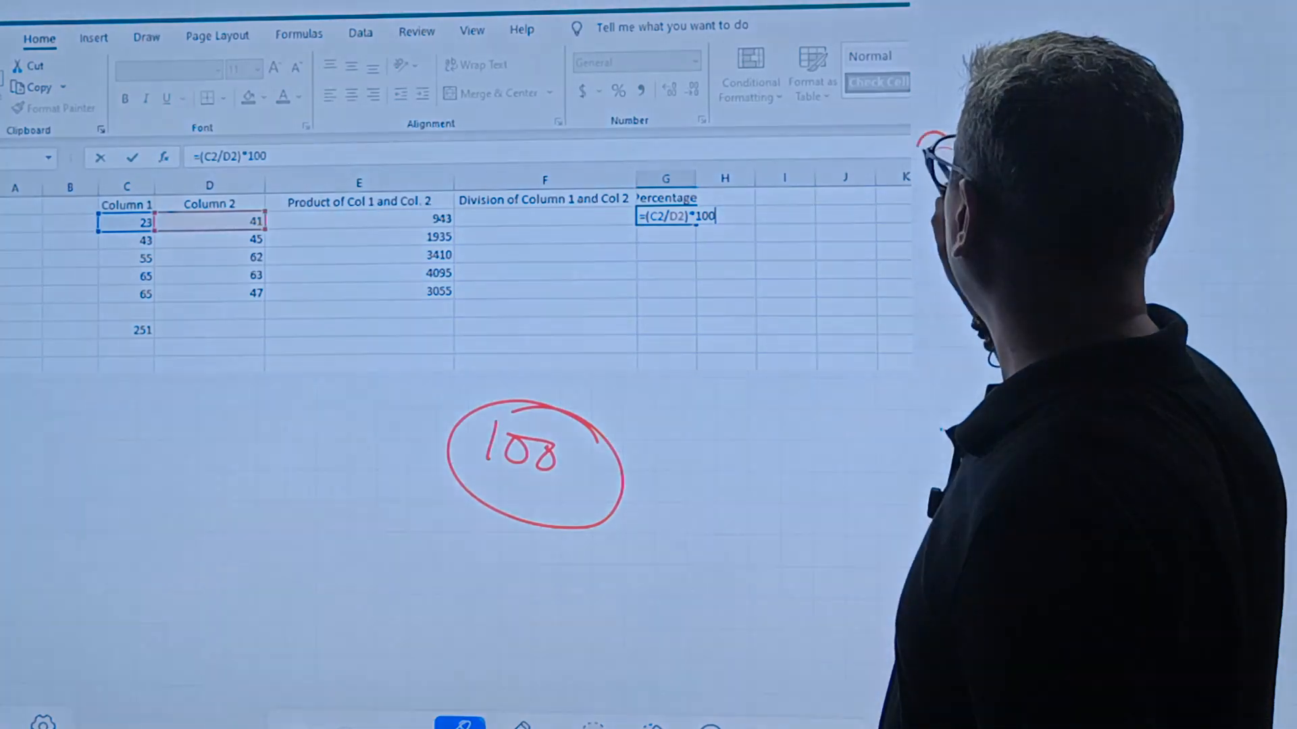
left_click_drag(919, 146, 981, 137)
left_click_drag(909, 221, 996, 189)
left_click_drag(920, 245, 926, 292)
mouse_move(940, 240)
left_mouse_down()
mouse_move(956, 247)
mouse_move(944, 233)
left_mouse_up()
left_click_drag(973, 229, 977, 226)
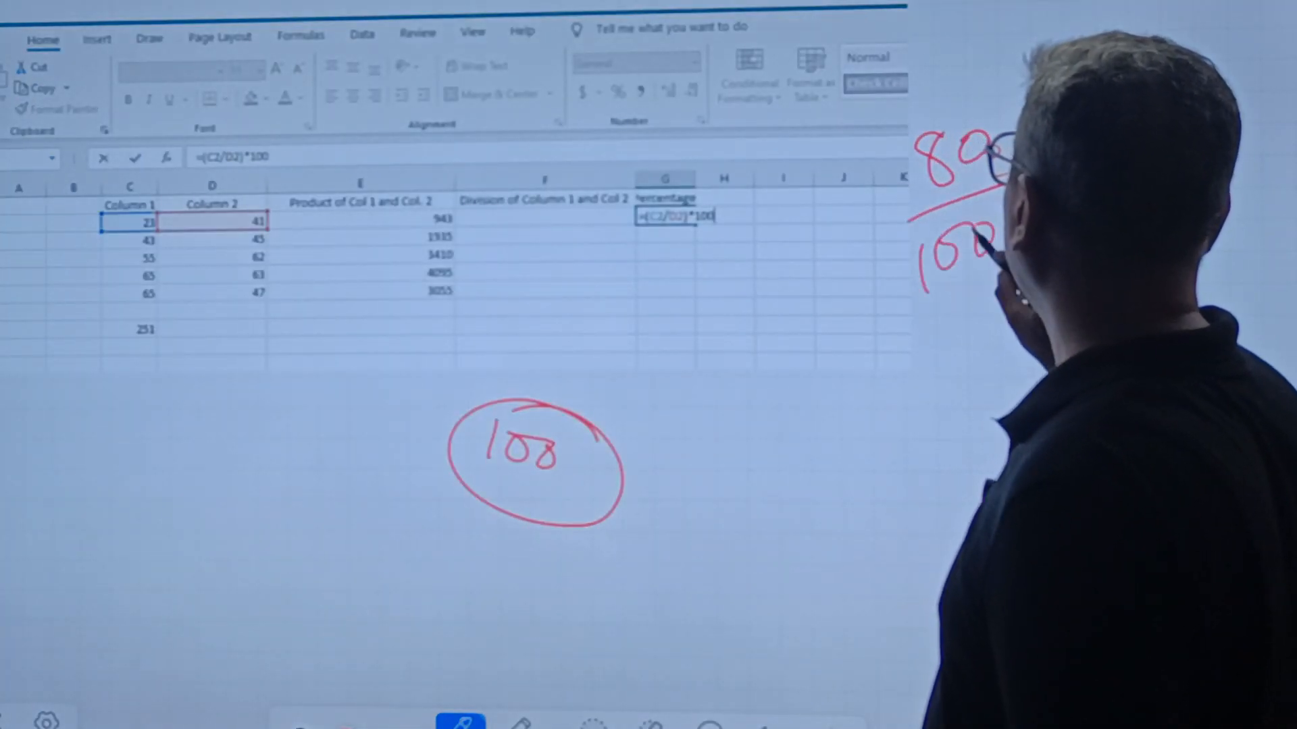
left_click_drag(1014, 148, 1041, 181)
left_click_drag(1037, 139, 1016, 182)
mouse_move(1058, 112)
left_mouse_down()
mouse_move(1062, 165)
mouse_move(1089, 121)
left_mouse_up()
left_click_drag(1116, 106, 1118, 108)
left_click_drag(1159, 73, 935, 295)
mouse_move(903, 347)
left_mouse_down()
mouse_move(920, 333)
mouse_move(927, 347)
left_mouse_up()
left_click_drag(967, 308, 997, 311)
left_click_drag(1046, 234, 1014, 348)
left_click_drag(1003, 260, 1041, 301)
left_click_drag(949, 395, 1041, 351)
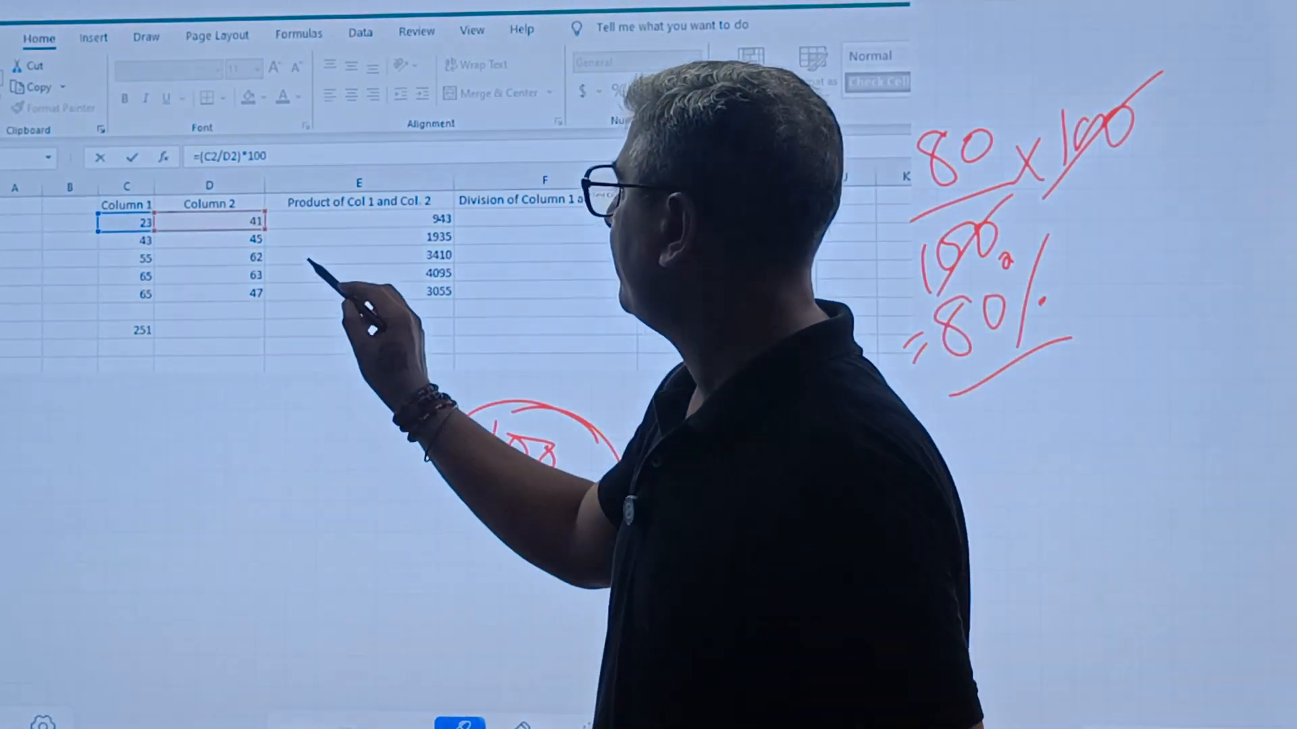
left_click_drag(312, 263, 338, 291)
mouse_move(345, 247)
left_mouse_down()
mouse_move(341, 289)
mouse_move(363, 288)
left_mouse_up()
left_click_drag(317, 330, 351, 390)
left_click_drag(362, 320, 370, 384)
mouse_move(388, 238)
left_mouse_down()
mouse_move(370, 292)
mouse_move(407, 279)
left_mouse_up()
mouse_move(418, 248)
left_mouse_down()
mouse_move(416, 272)
mouse_move(420, 248)
left_mouse_up()
mouse_move(430, 243)
left_mouse_down()
mouse_move(268, 354)
mouse_move(480, 217)
left_mouse_up()
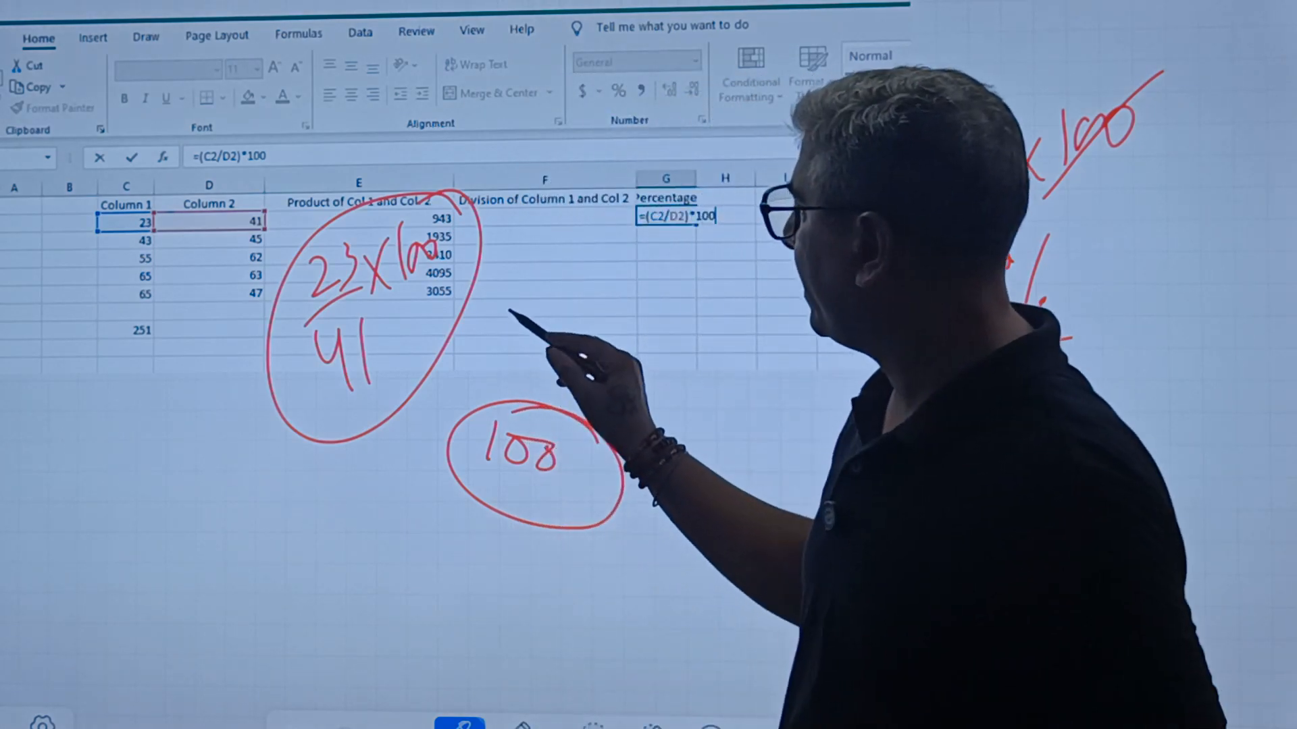
left_click_drag(516, 308, 543, 313)
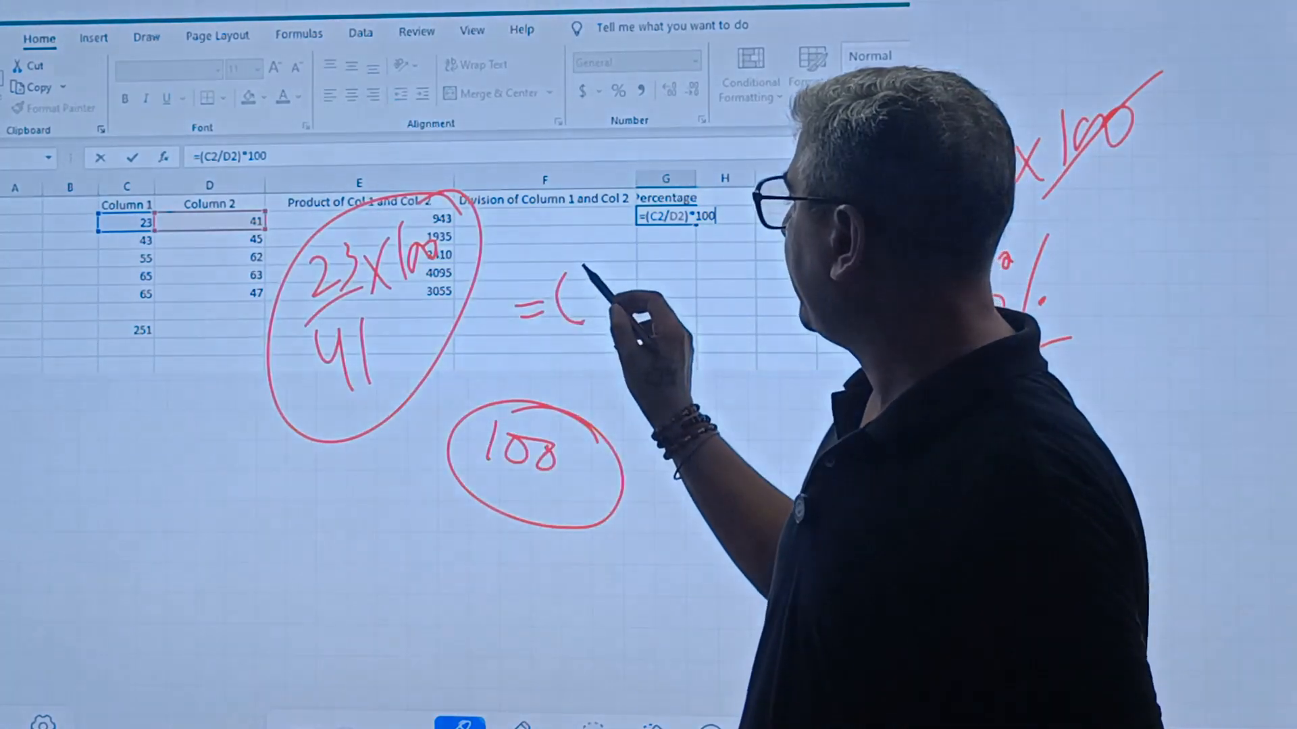
left_click_drag(574, 273, 576, 289)
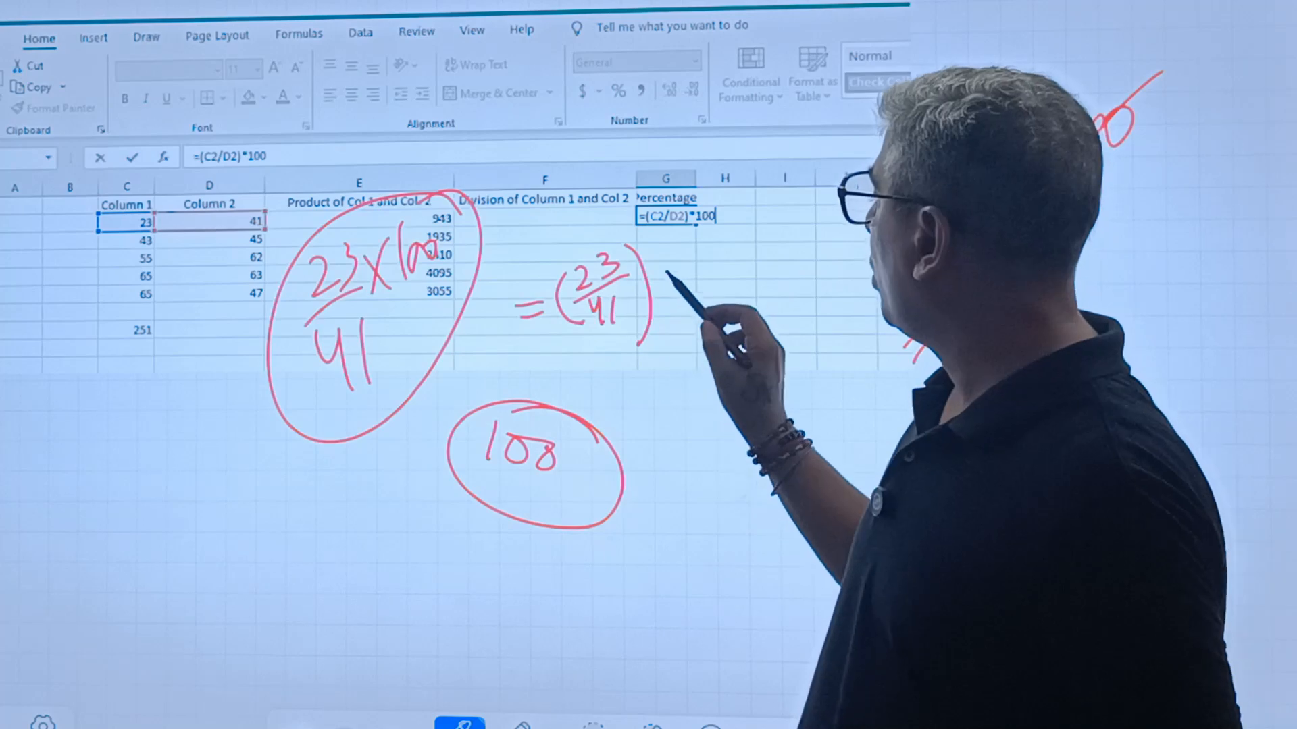
left_click_drag(660, 260, 650, 277)
mouse_move(650, 262)
left_mouse_down()
mouse_move(665, 276)
mouse_move(668, 264)
left_mouse_up()
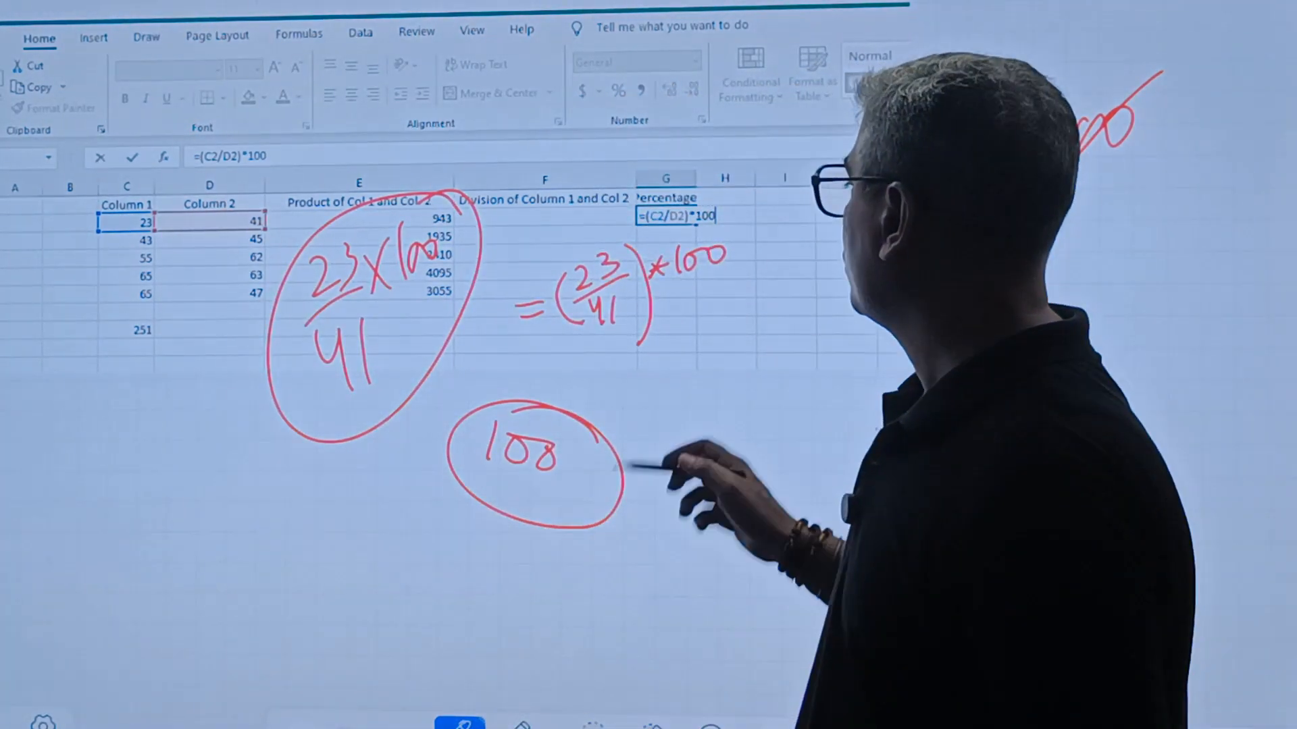
mouse_move(742, 232)
left_mouse_down()
mouse_move(509, 258)
mouse_move(743, 237)
left_mouse_up()
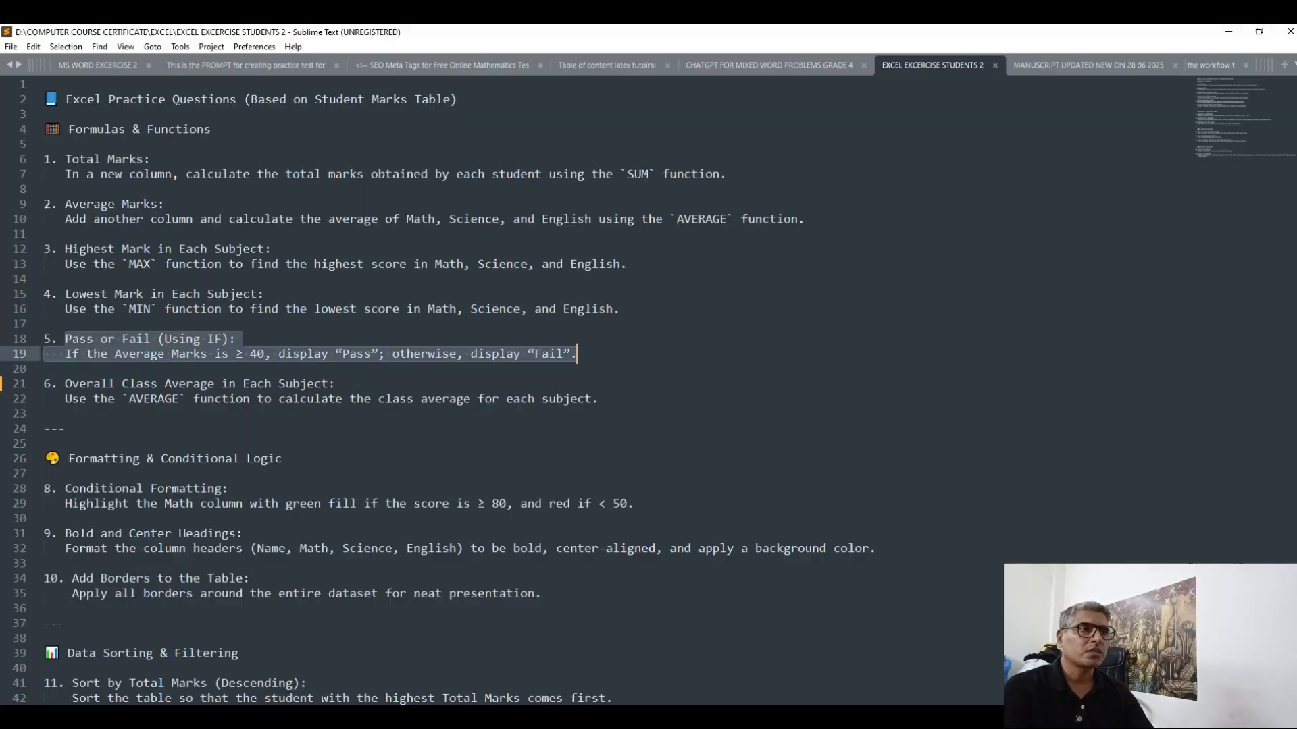
Switch to the EXCEL EXCERCISE STUDENTS 1 workbook in Excel and look over the Name, Math, Science and English headers
left_click(681, 347)
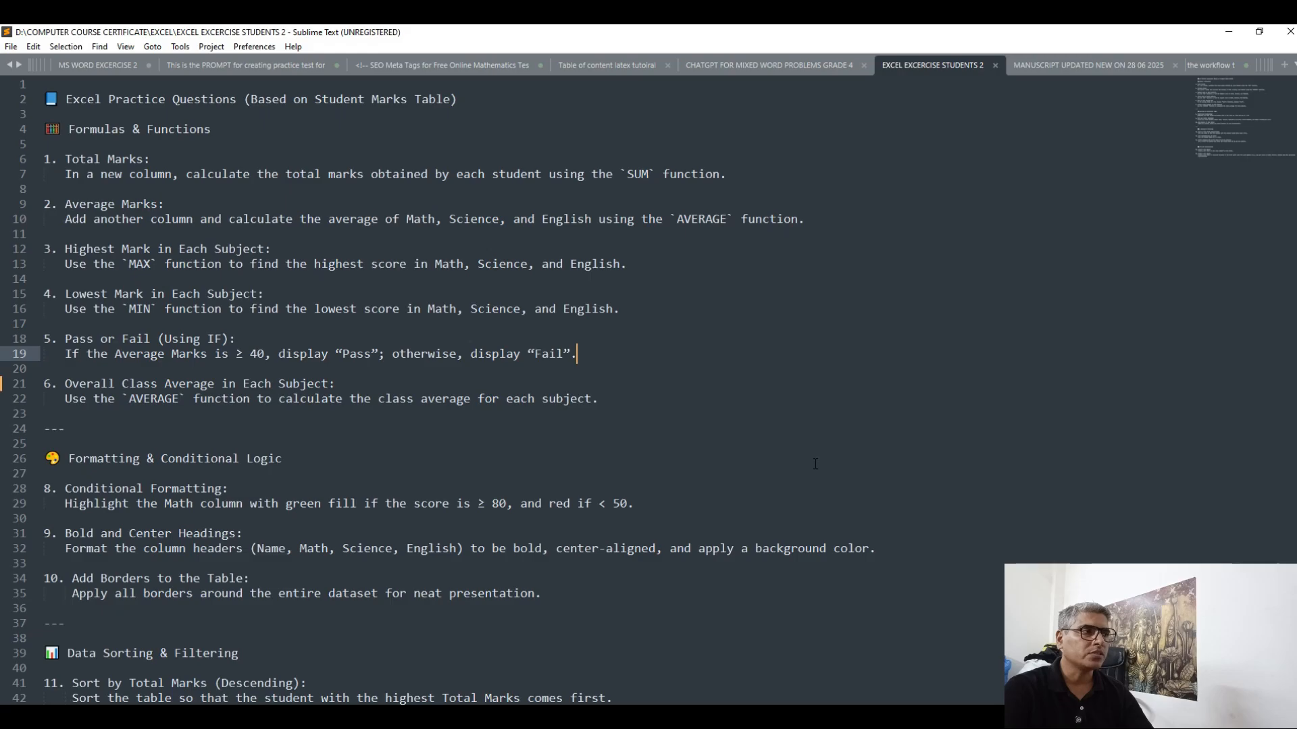
key("alt+Tab")
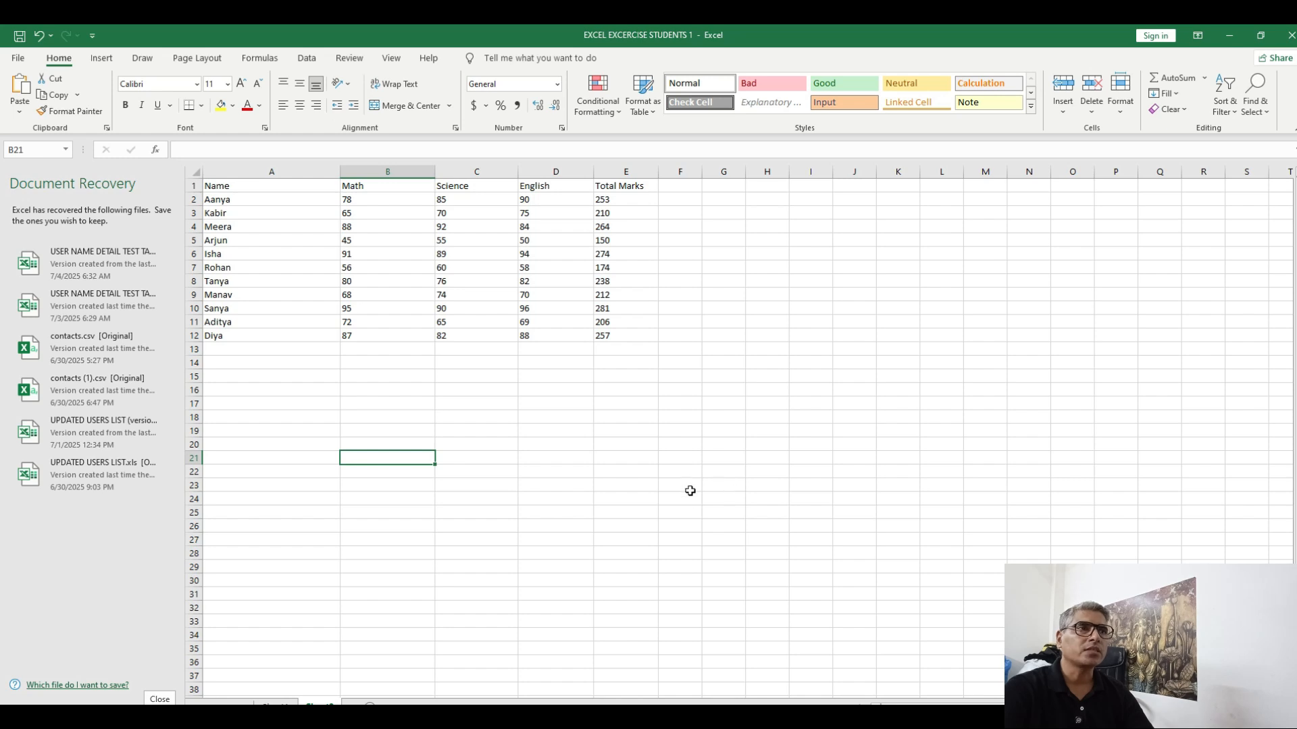
left_click(229, 188)
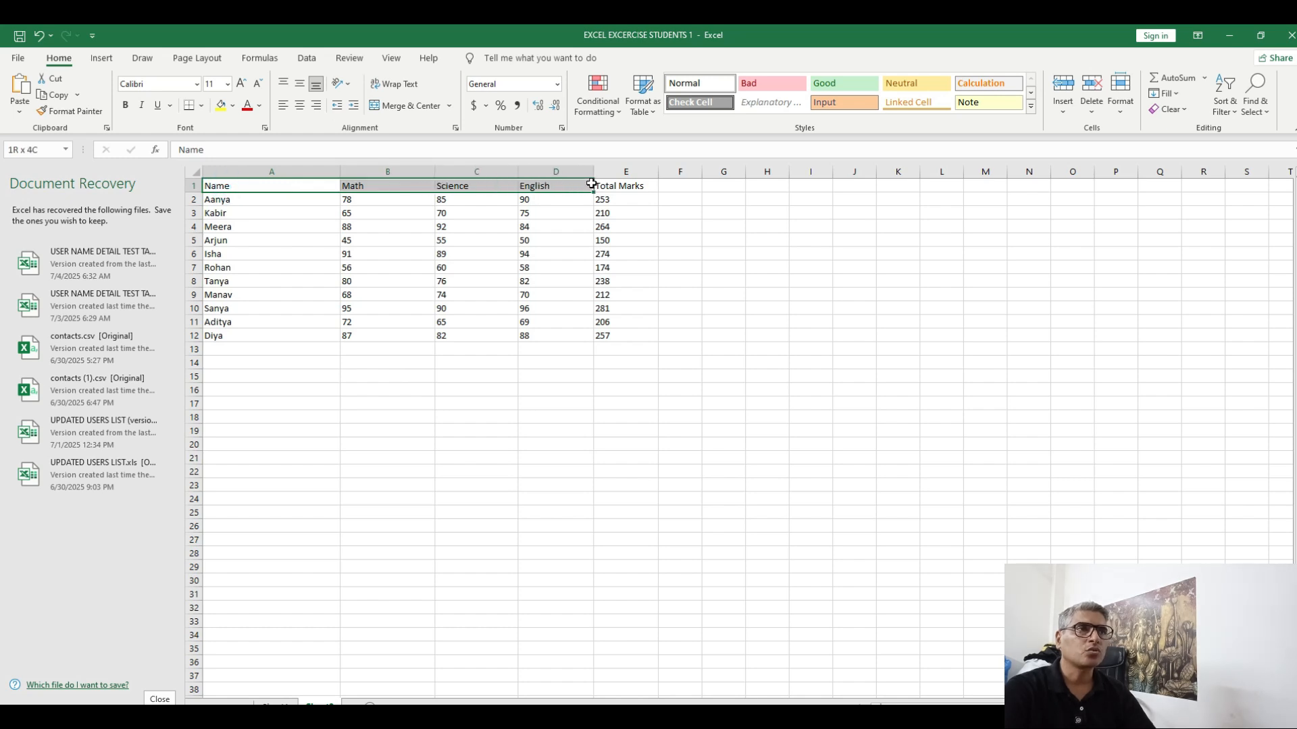
left_click(650, 342)
Delete the whole Total Marks column from the student marks sheet
left_click(625, 171)
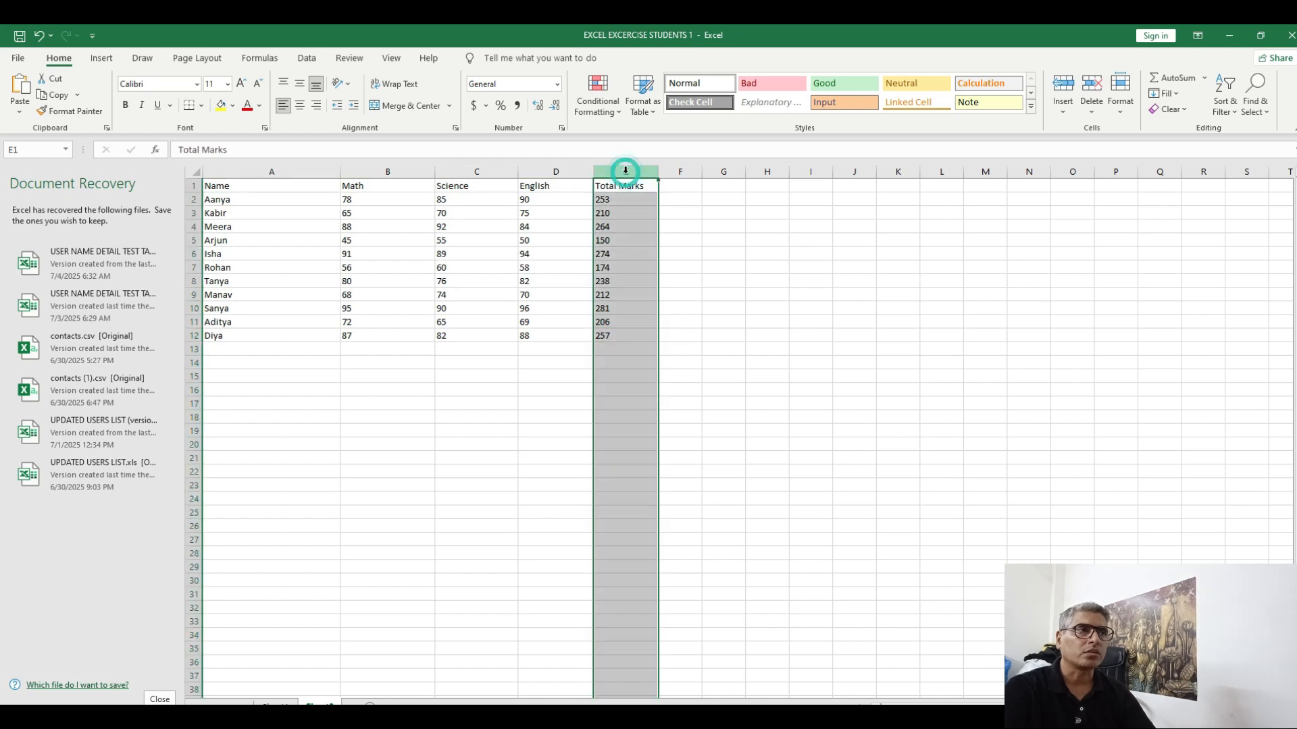
right_click(625, 170)
left_click(685, 302)
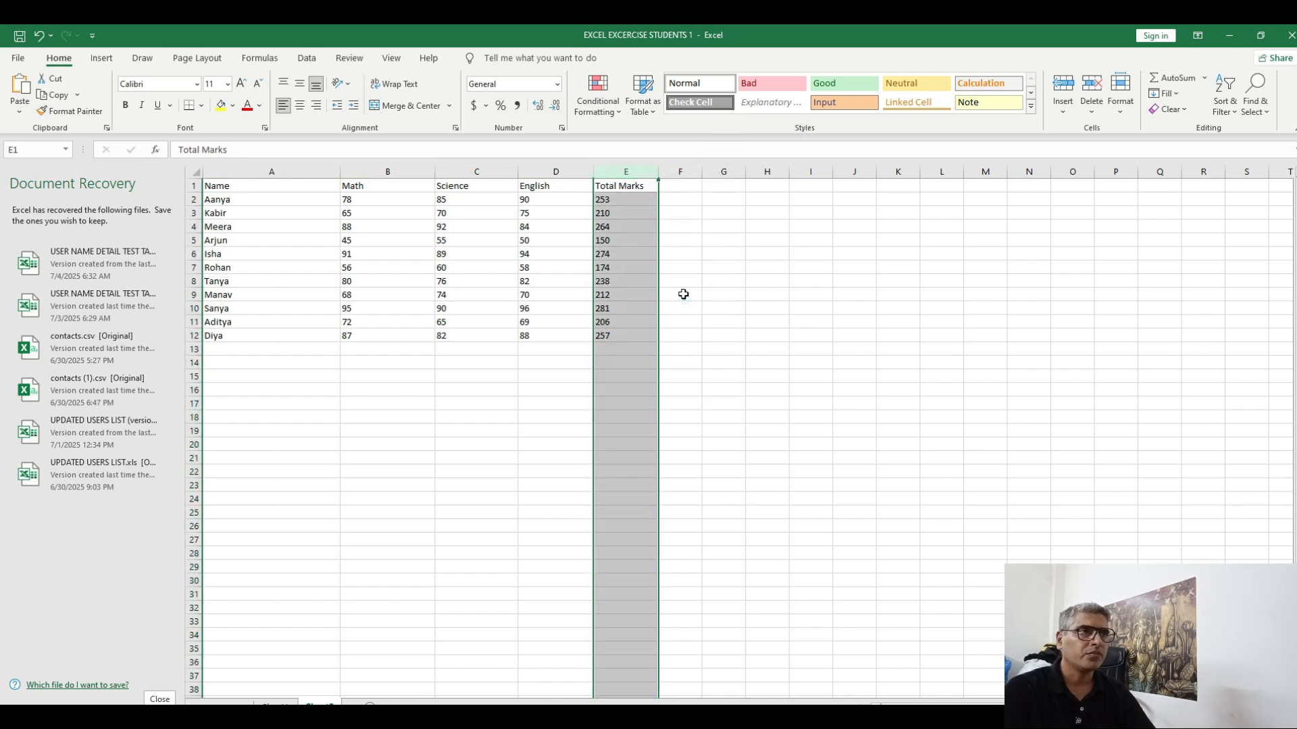
left_click(537, 525)
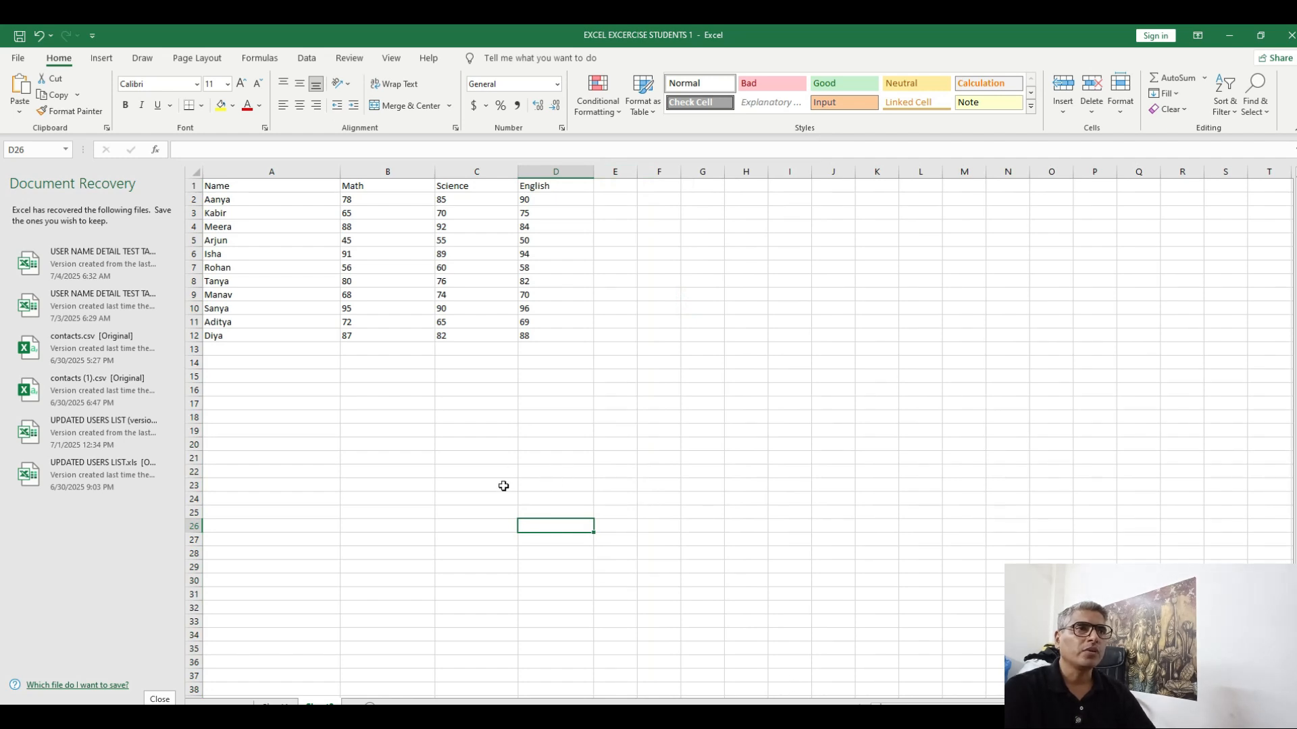
Examine the subject headers in row 1 and the first student's marks in row 2
left_click(313, 418)
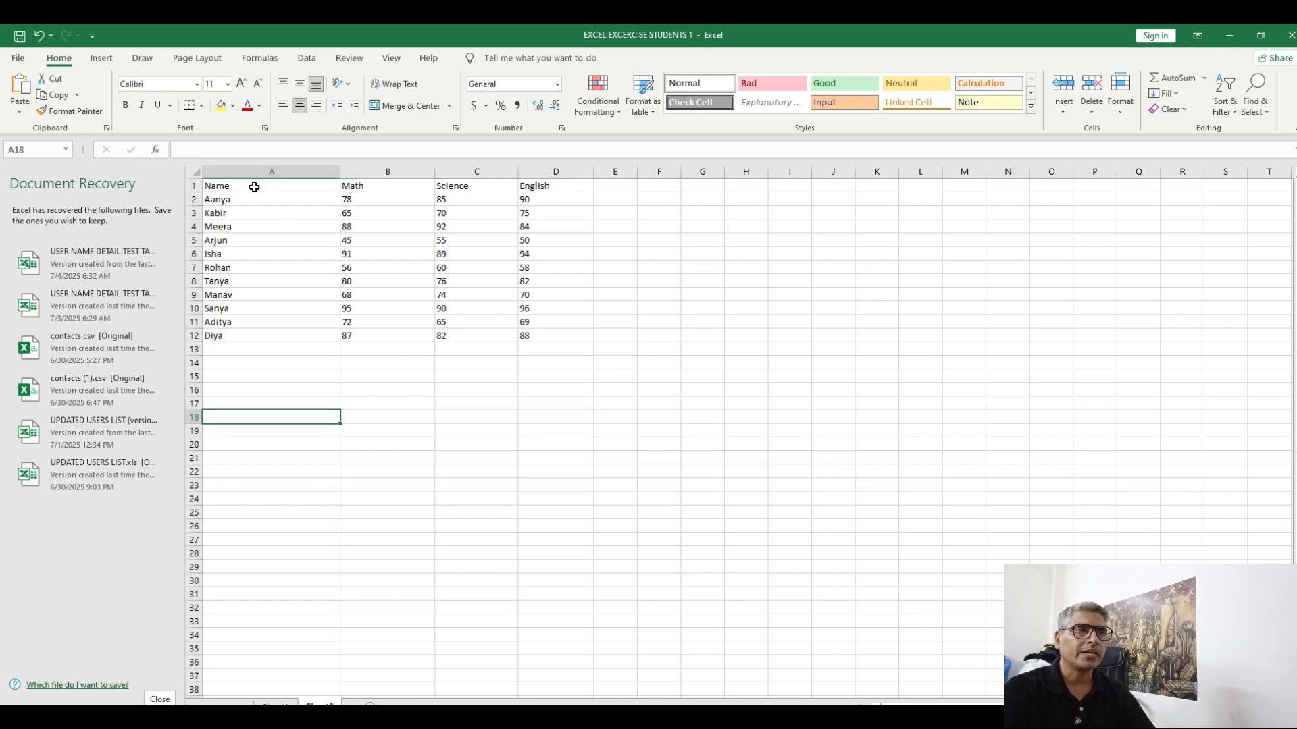
left_click(380, 187)
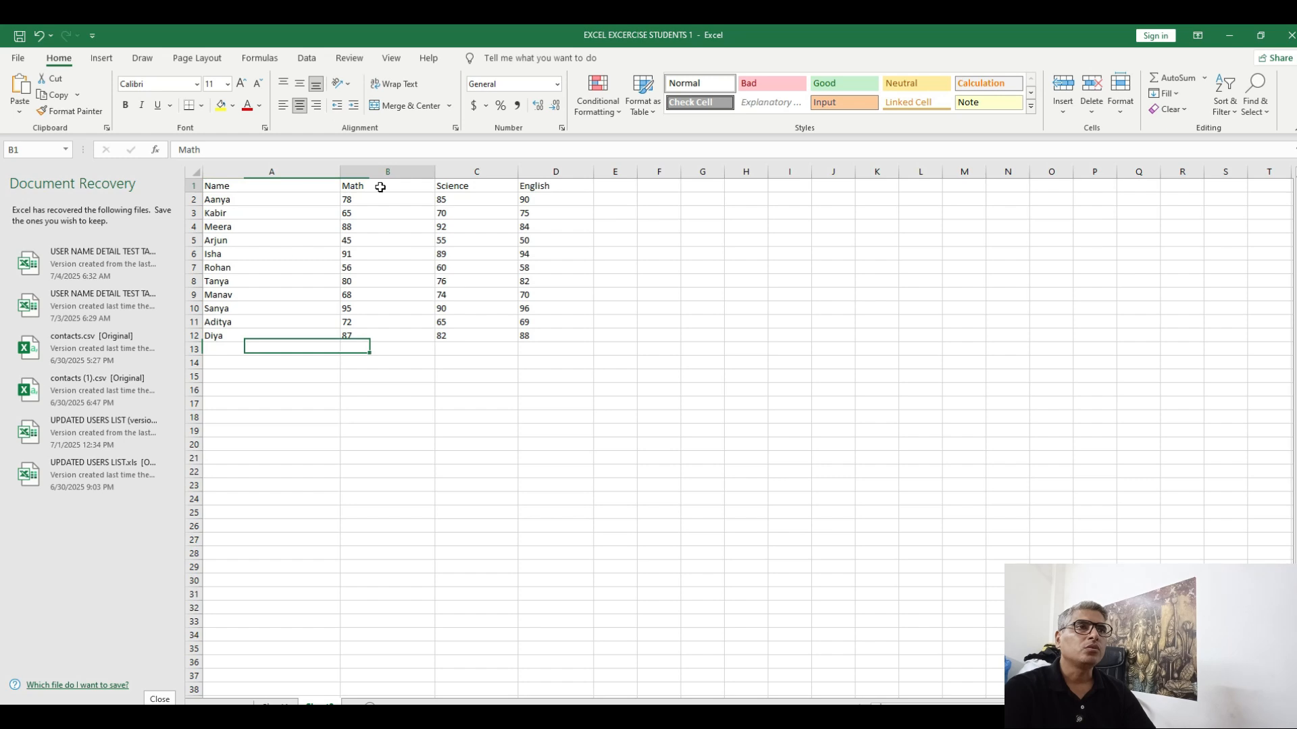
key("Right")
key("Right")
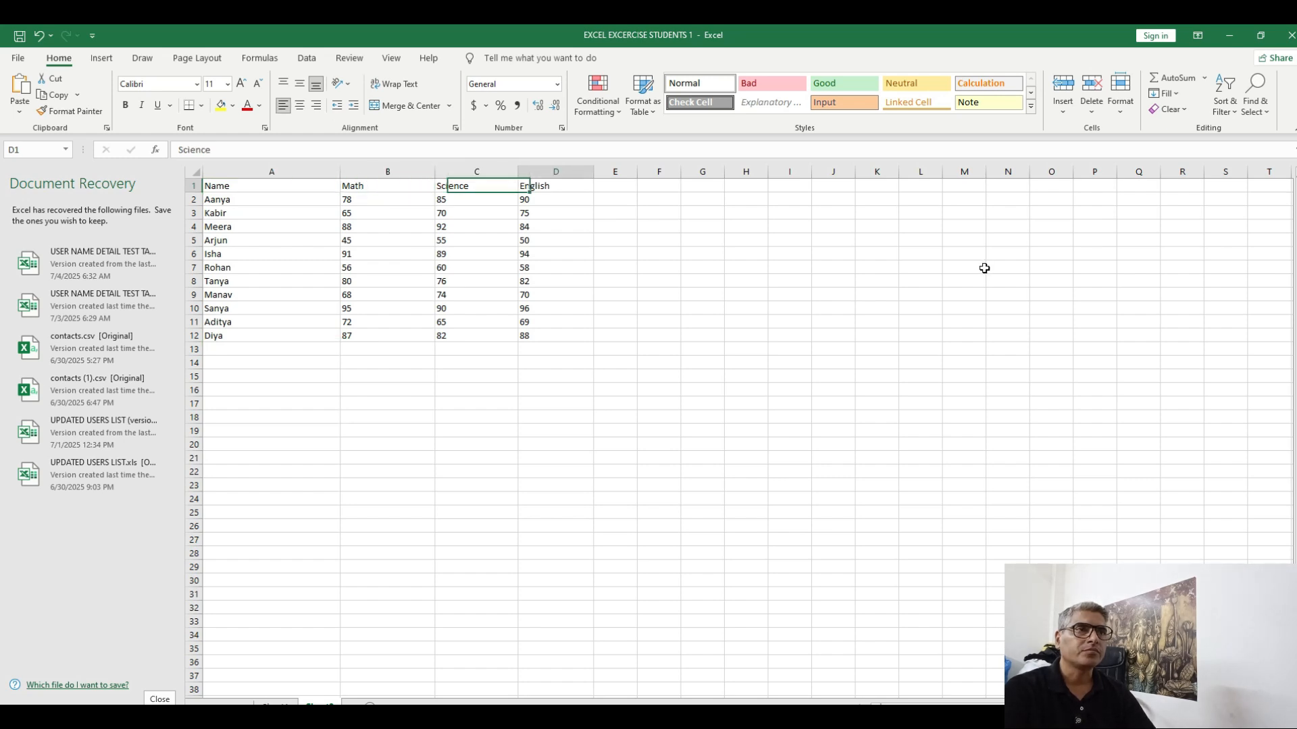
key("Left")
key("Left")
key("Left")
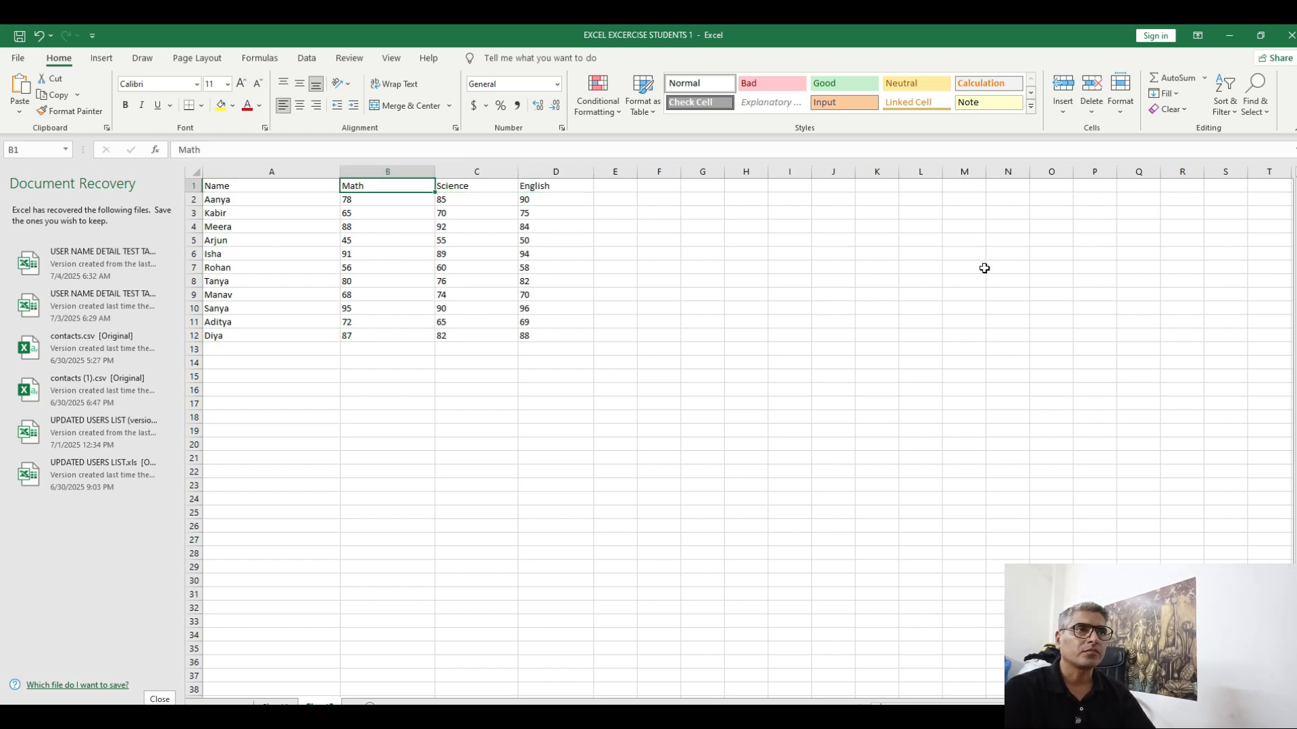
key("Right")
key("Down")
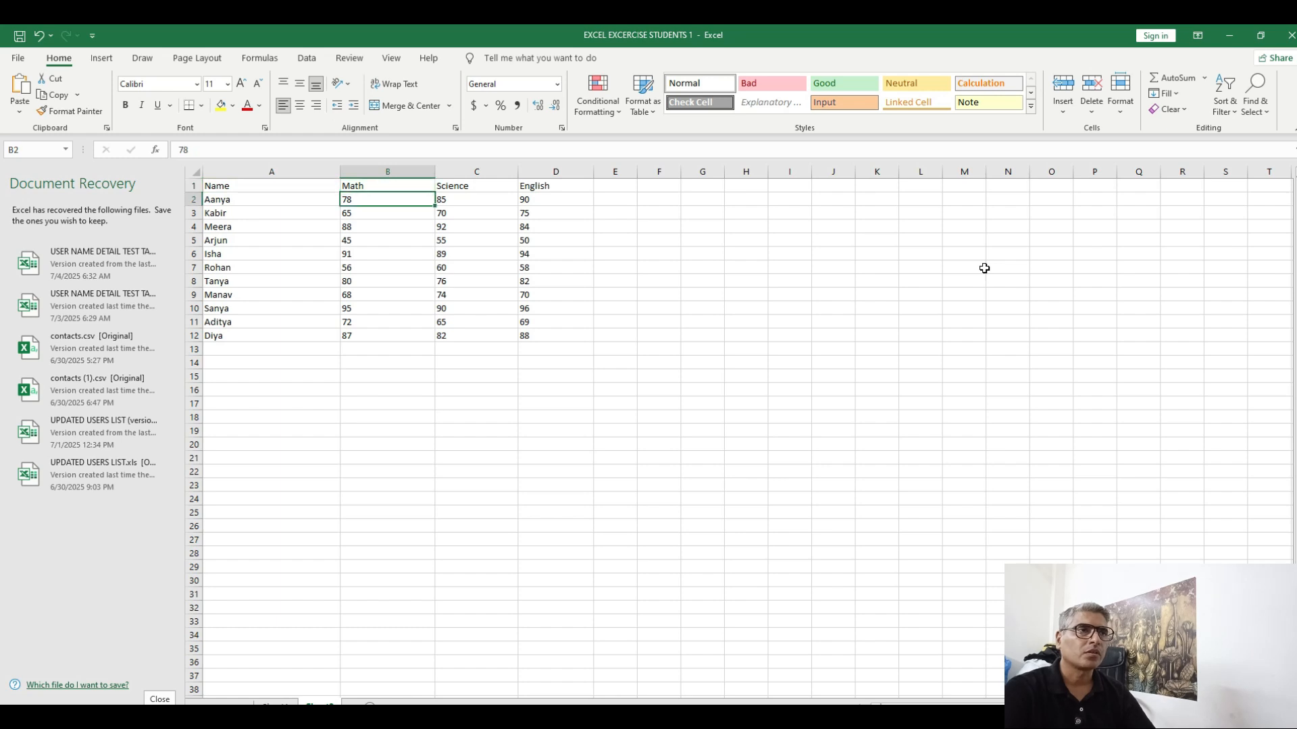
key("Left")
key("Right")
key("Right")
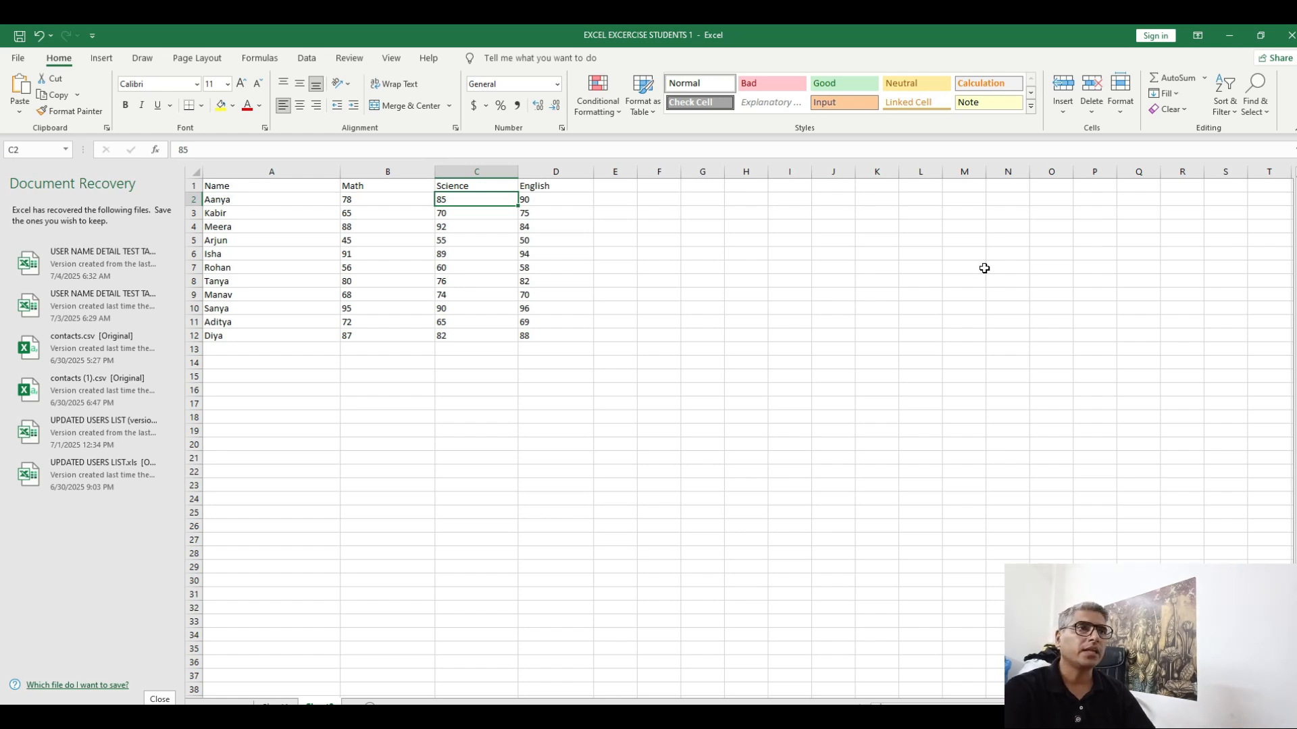
key("Left")
key("Left")
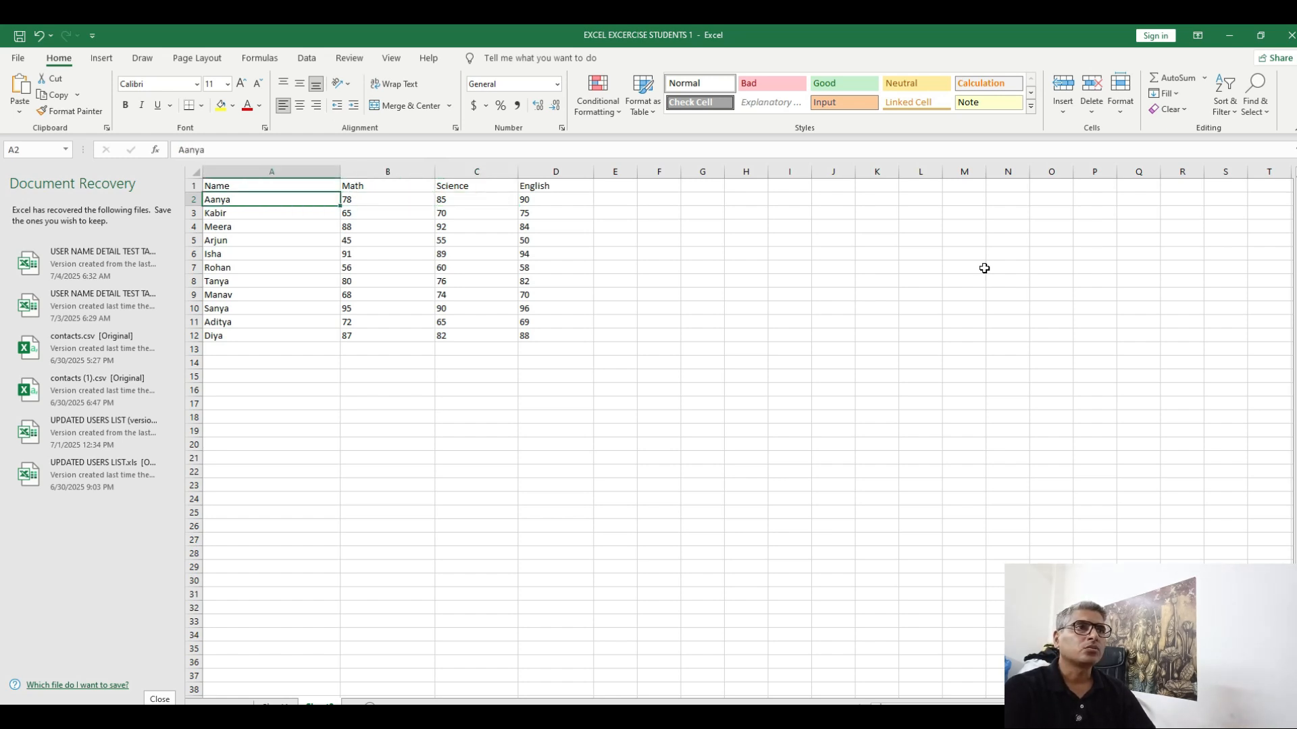
Center-align the contents of the entire student marks table, A1:D12
key("ctrl+Home")
key("ctrl+a")
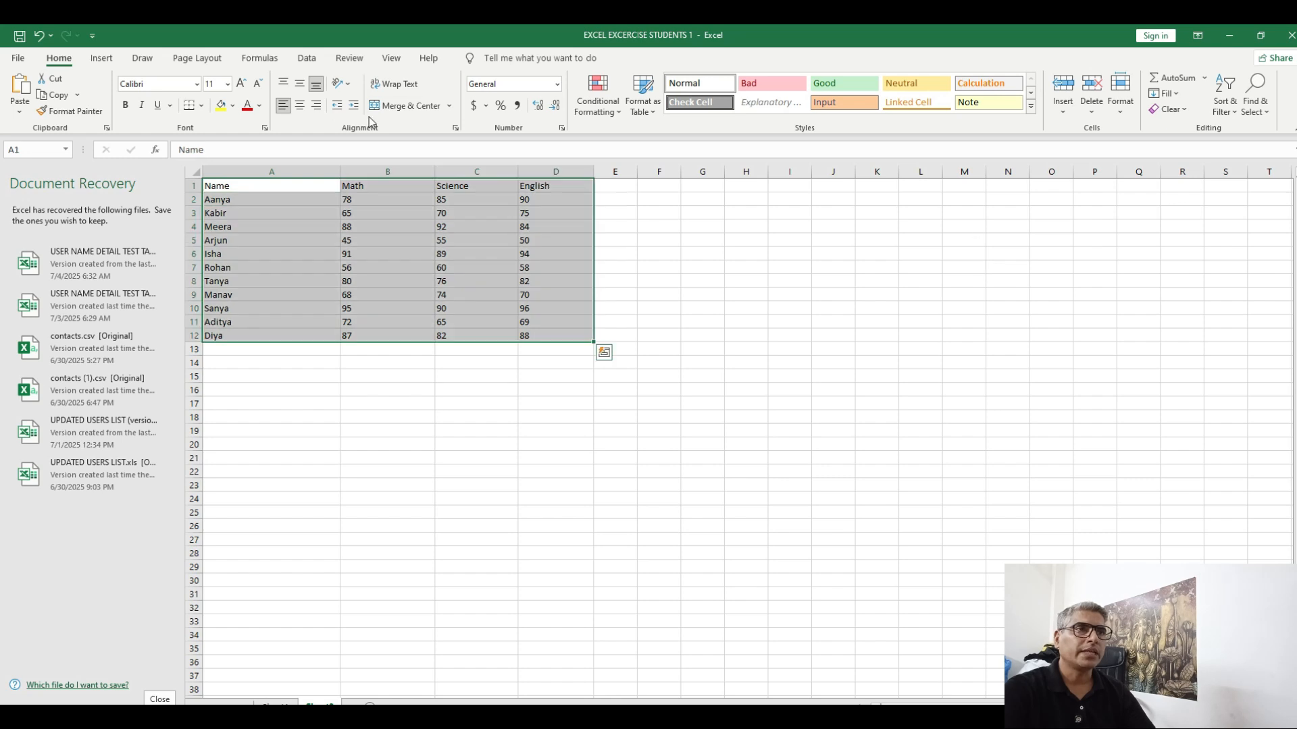
left_click(299, 109)
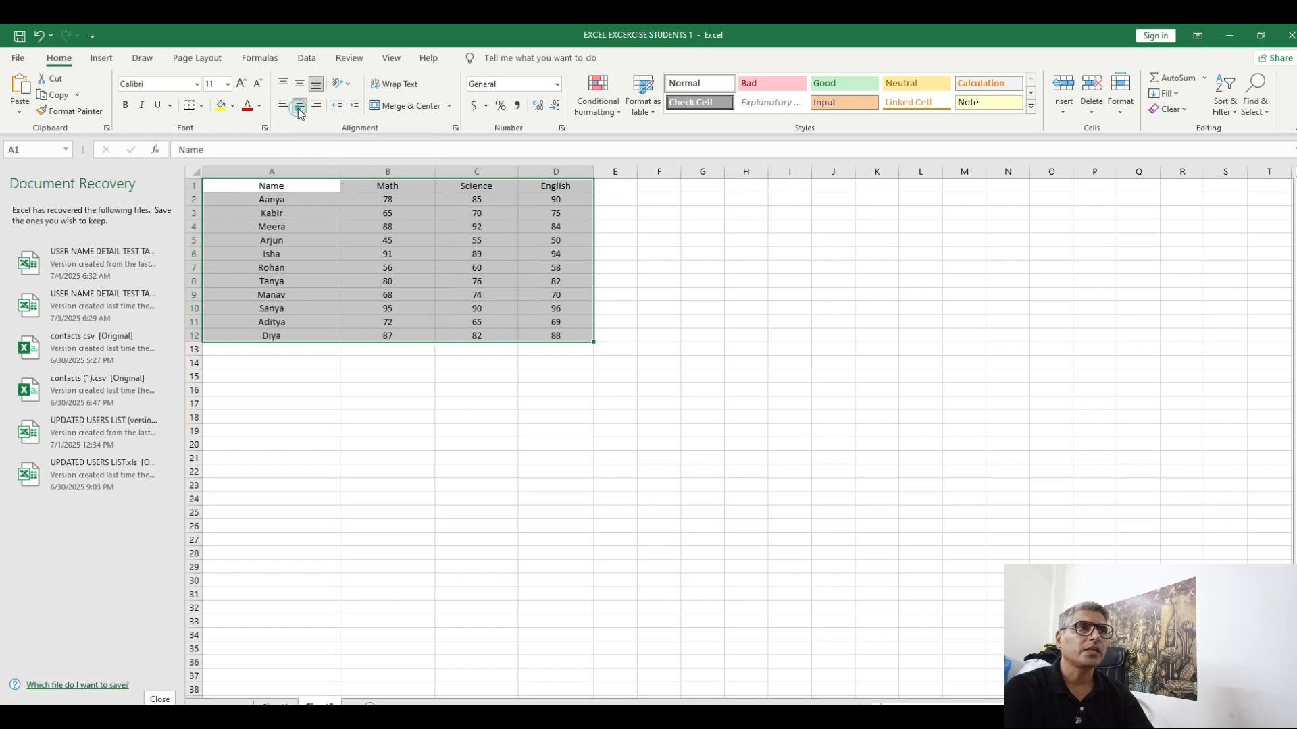
left_click(420, 405)
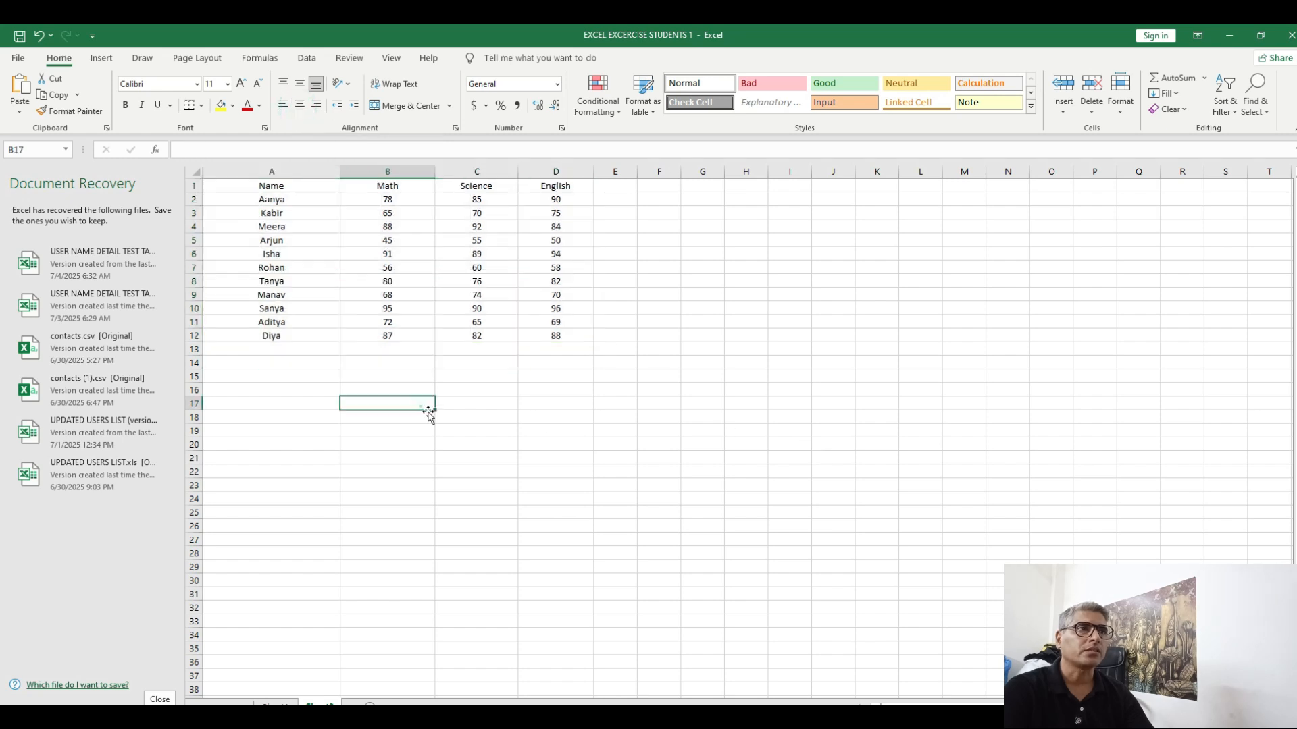
Apply All Borders to the student marks table, A1:D12
left_click(254, 186)
left_click_drag(259, 187, 552, 331)
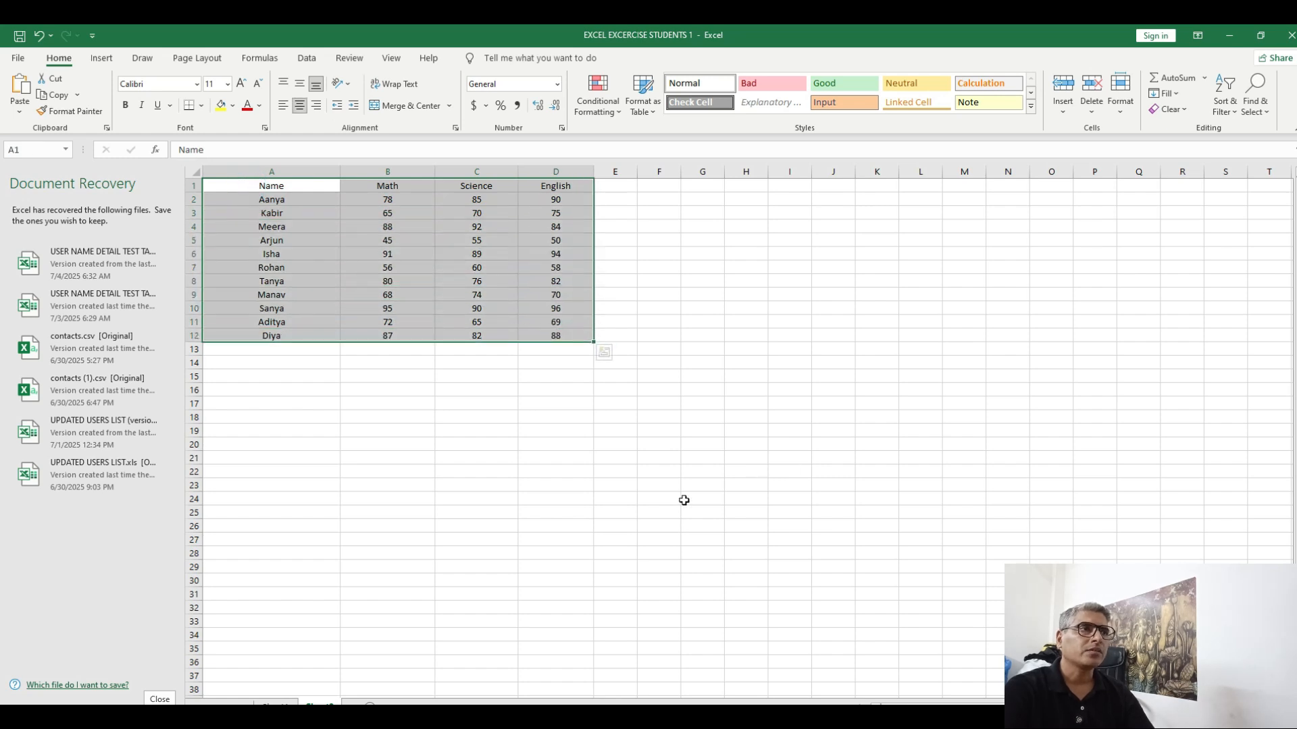
left_click(201, 111)
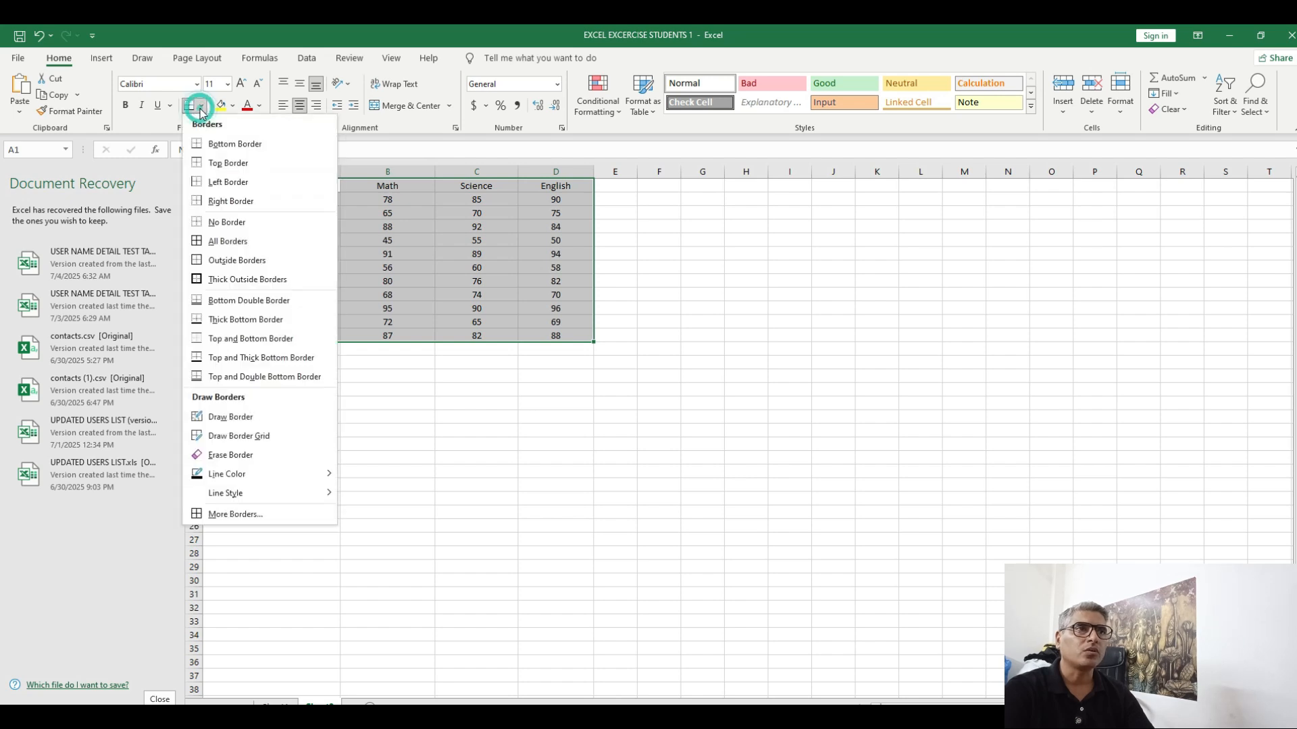
left_click(233, 241)
left_click(534, 501)
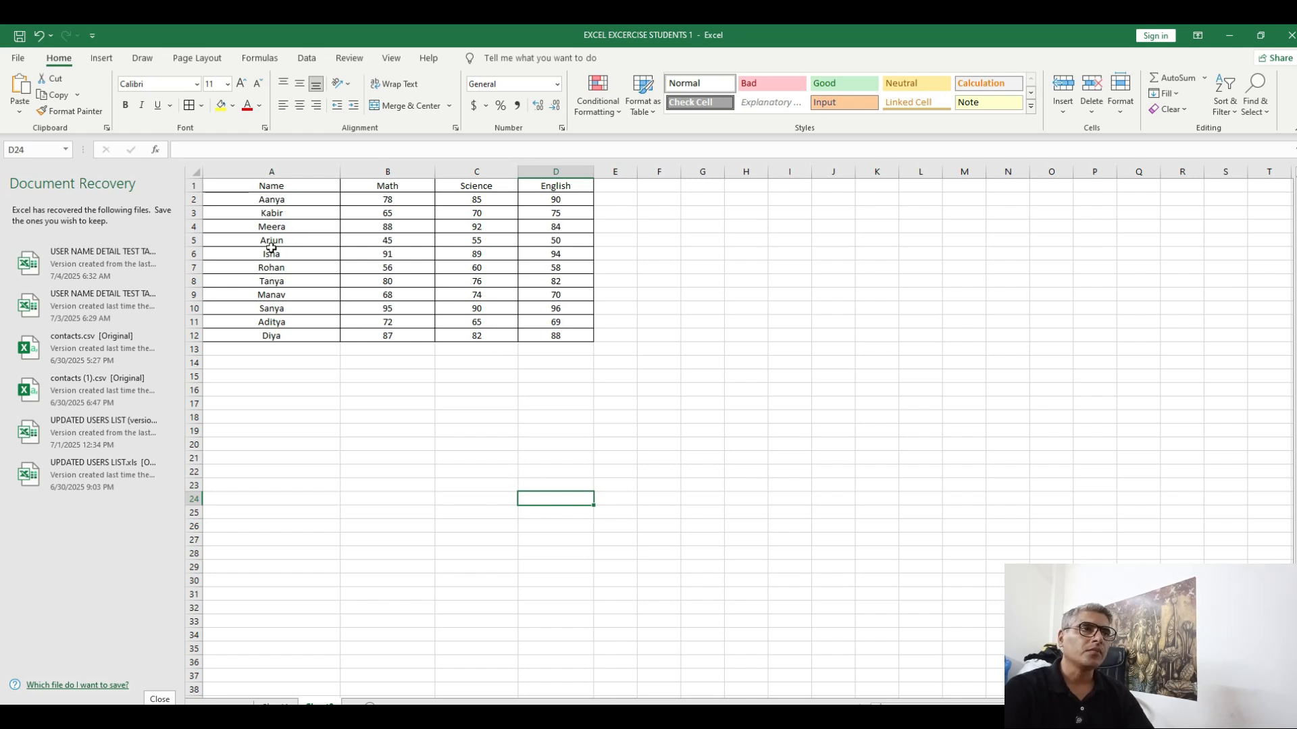
Make the header row A1:D1 bold and set its font size to 14
left_click(257, 188)
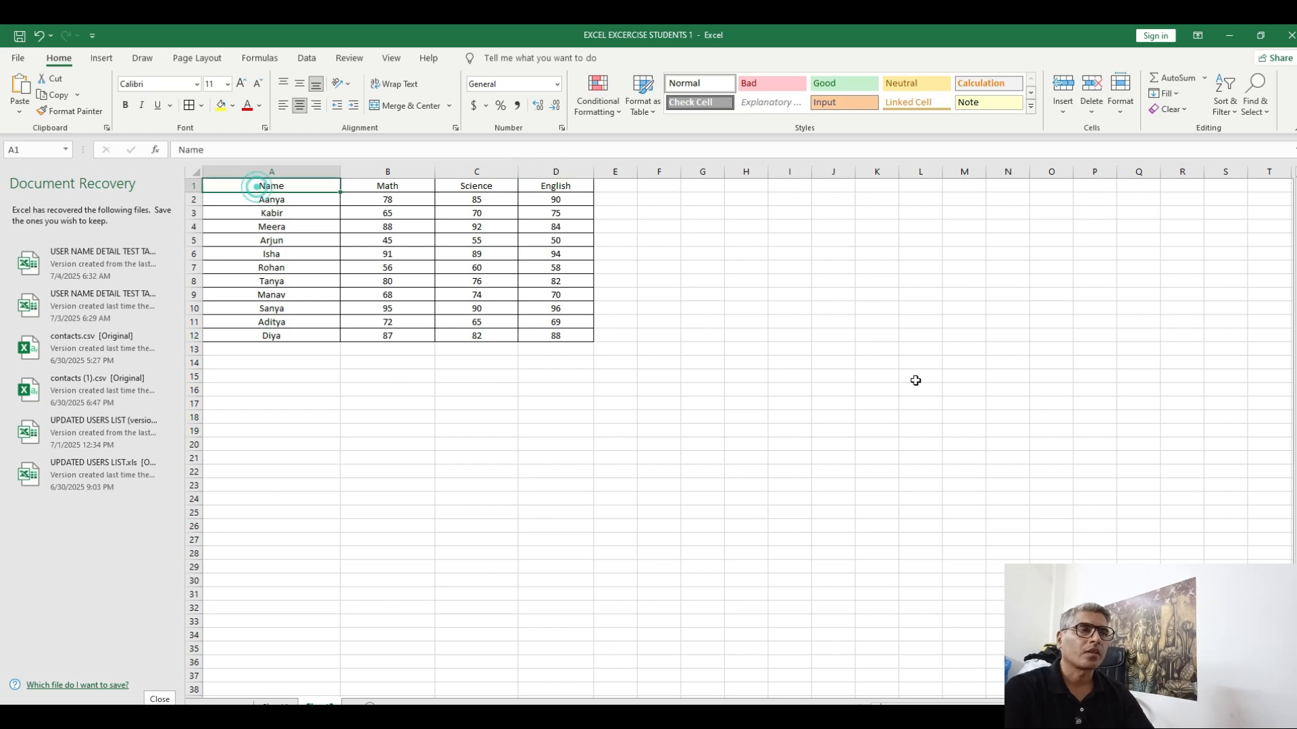
key("Right")
key("Right")
key("Right")
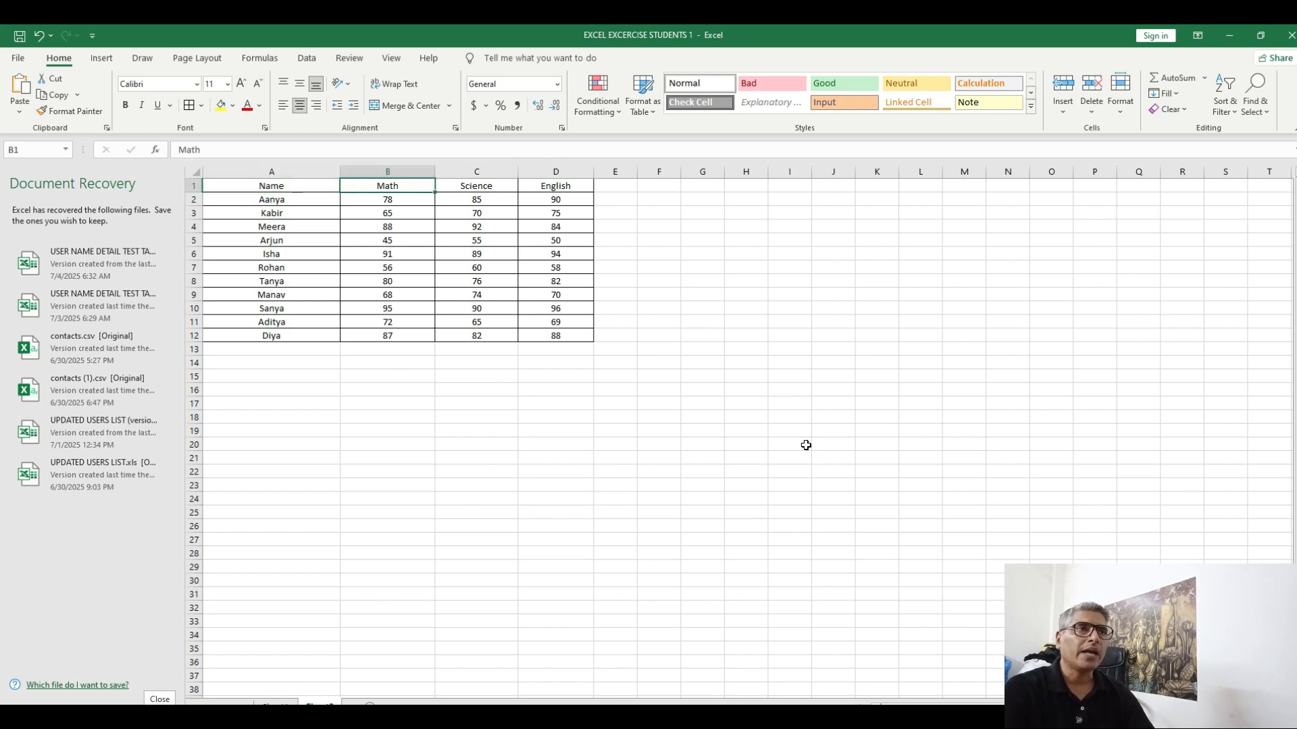
key("Left")
key("Left")
key("Left")
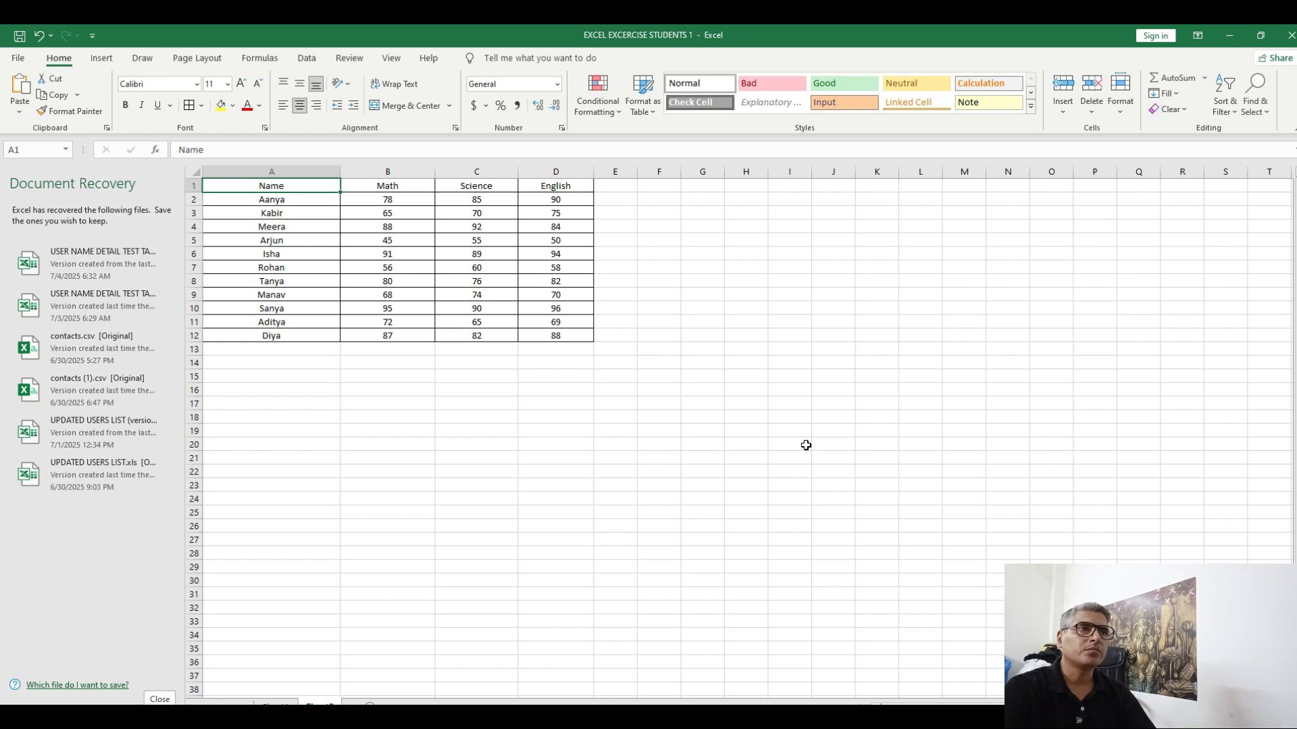
key("shift+Right")
key("shift+Right")
key("shift+Right")
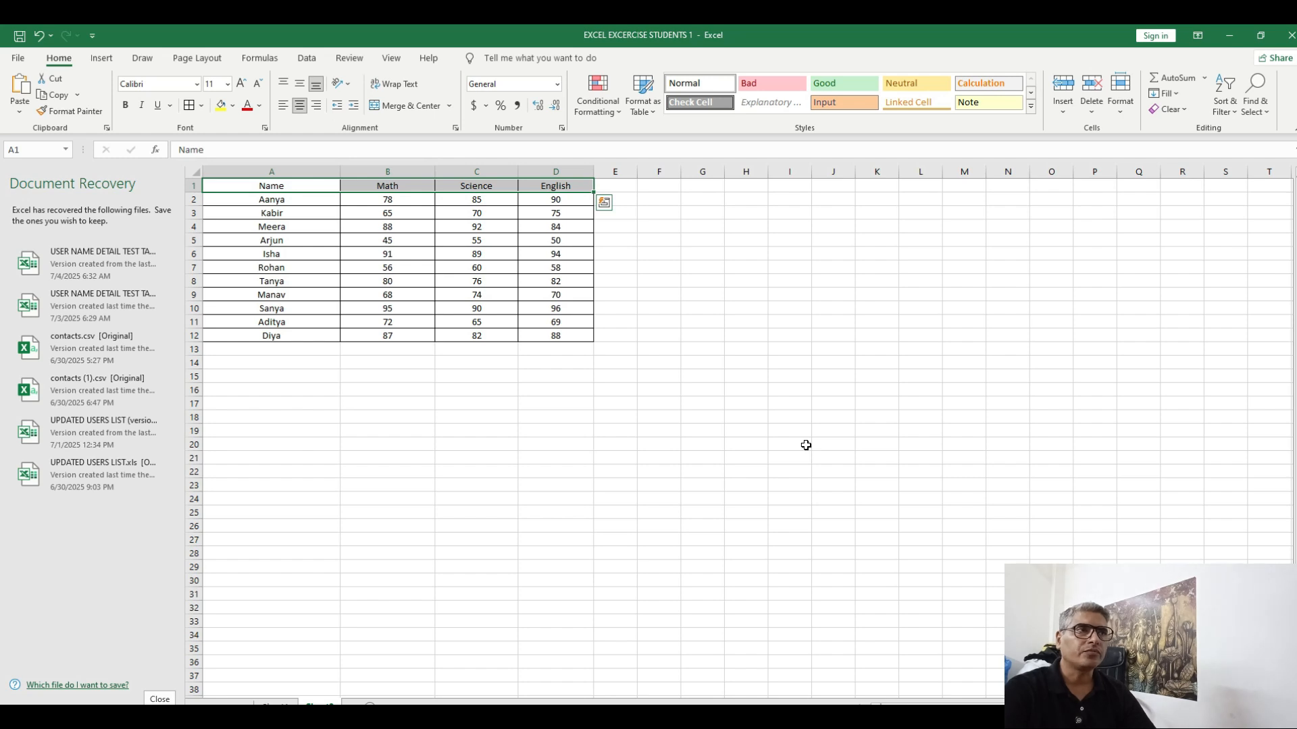
key("ctrl+b")
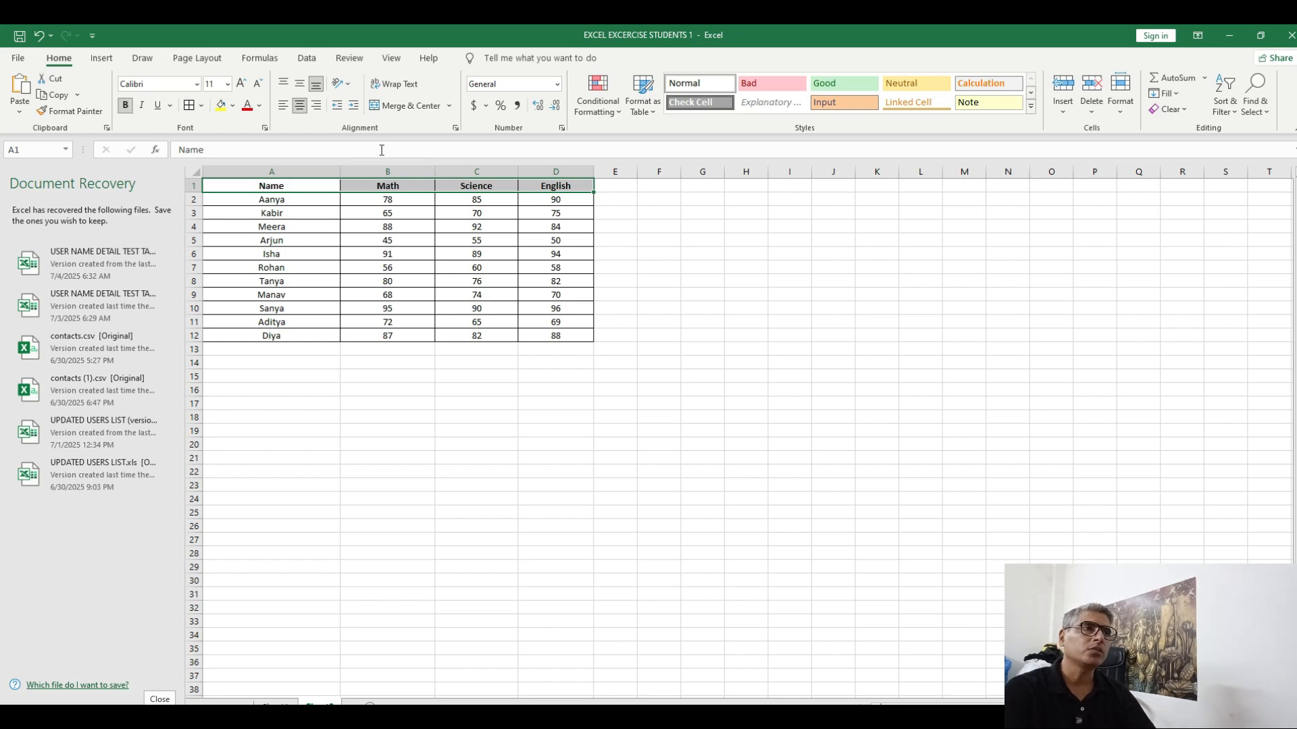
left_click(227, 84)
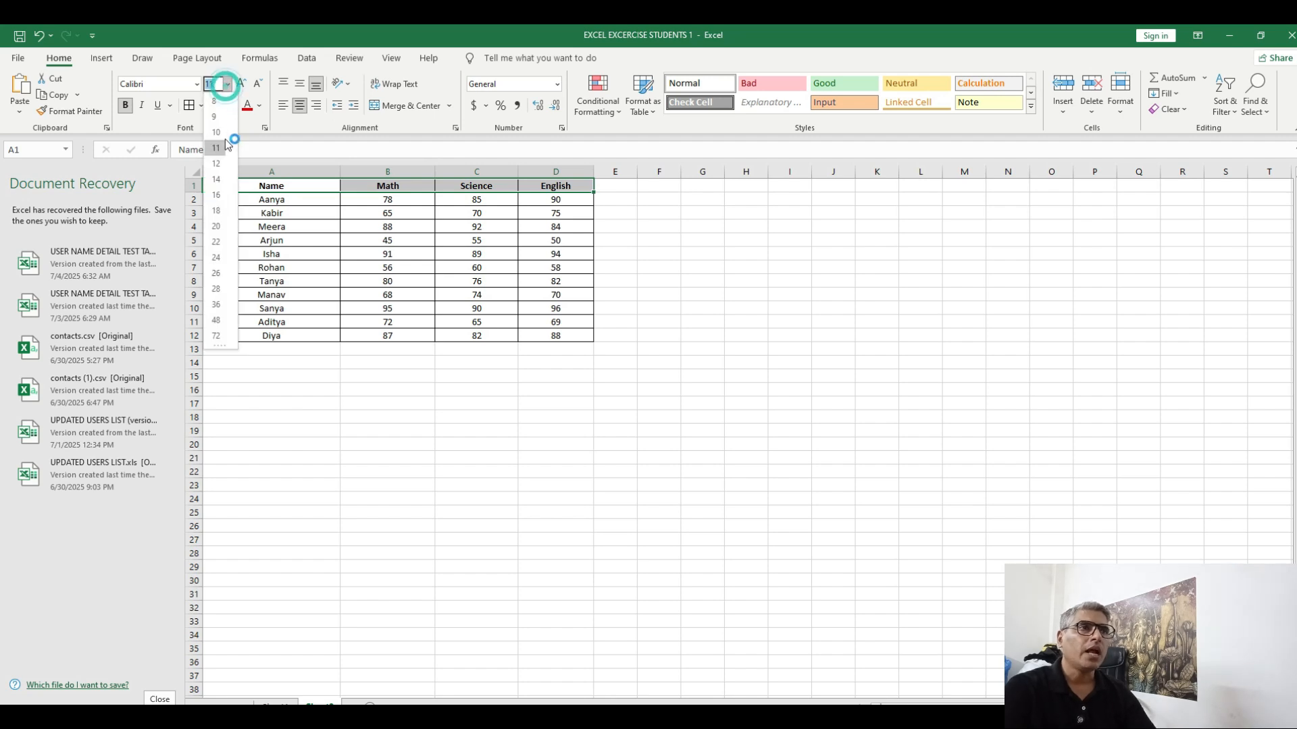
left_click(225, 179)
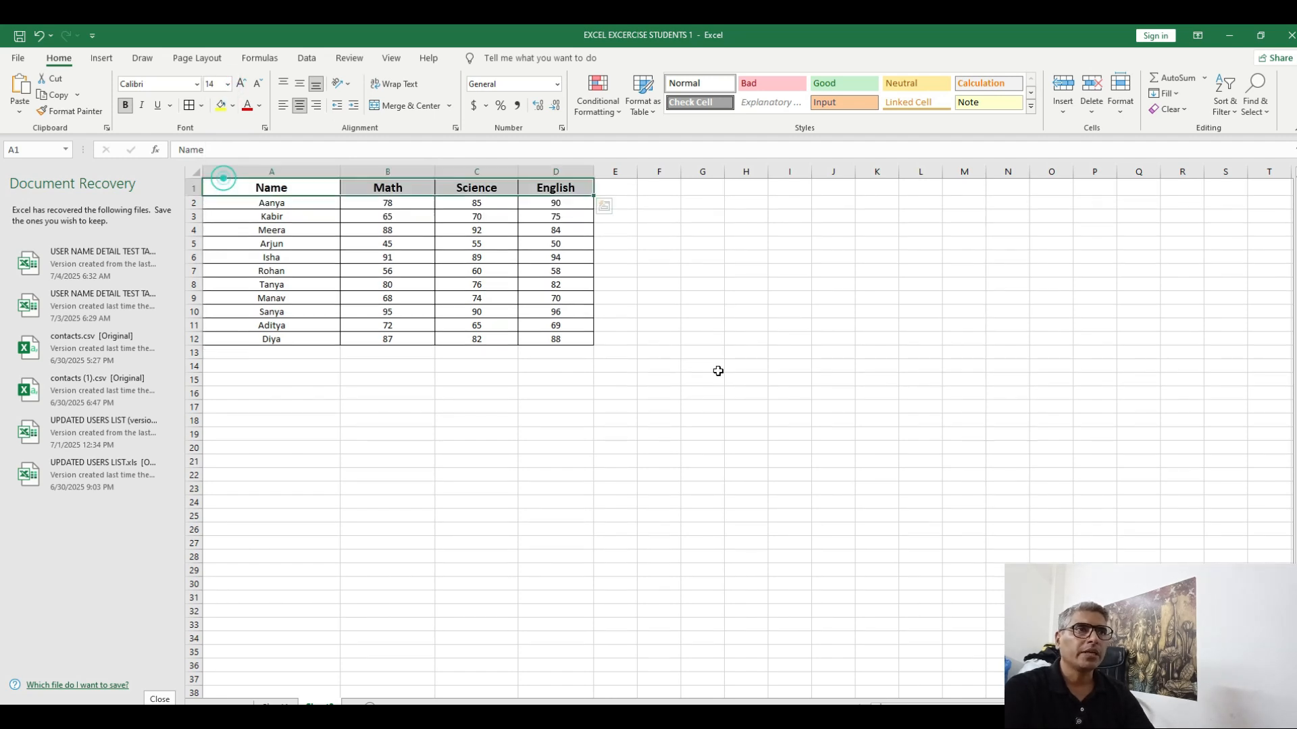
left_click(588, 365)
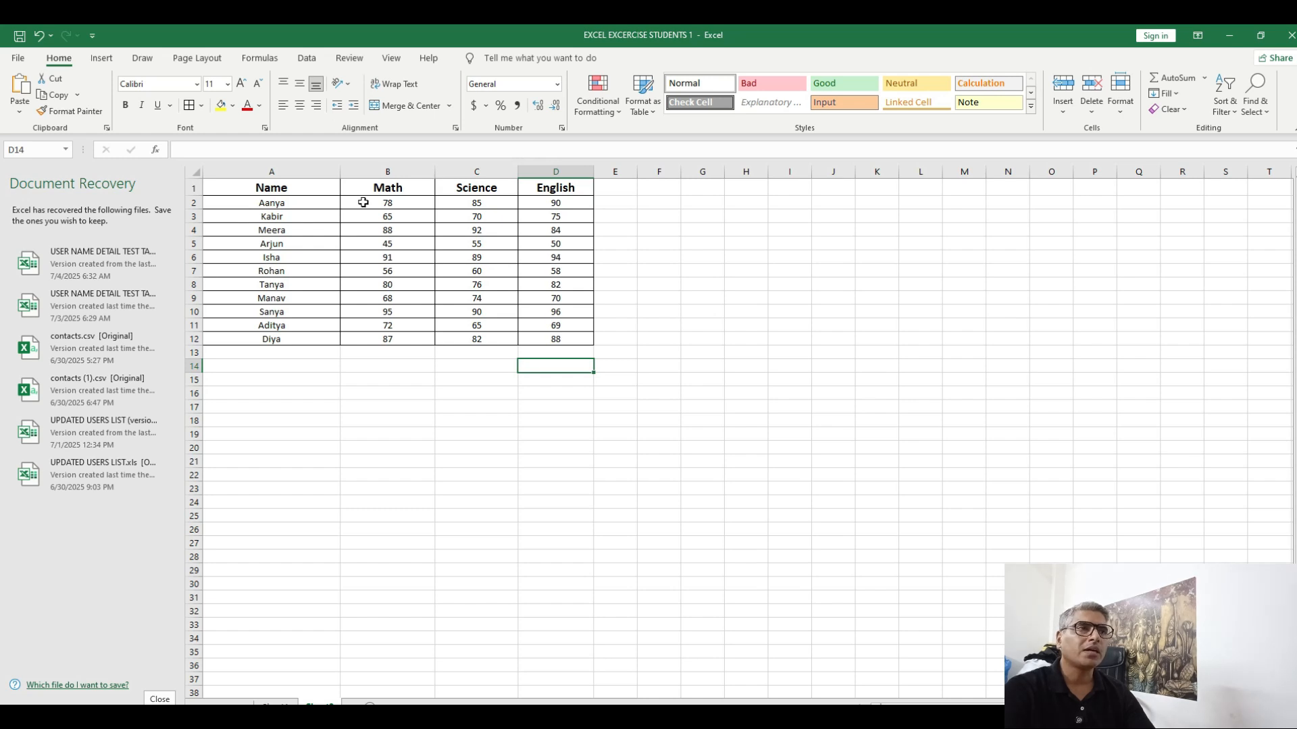
Add a Total Marks header in cell E1 and widen column E to fit it
left_click_drag(383, 201, 576, 202)
left_click(622, 190)
left_click_drag(635, 165, 655, 164)
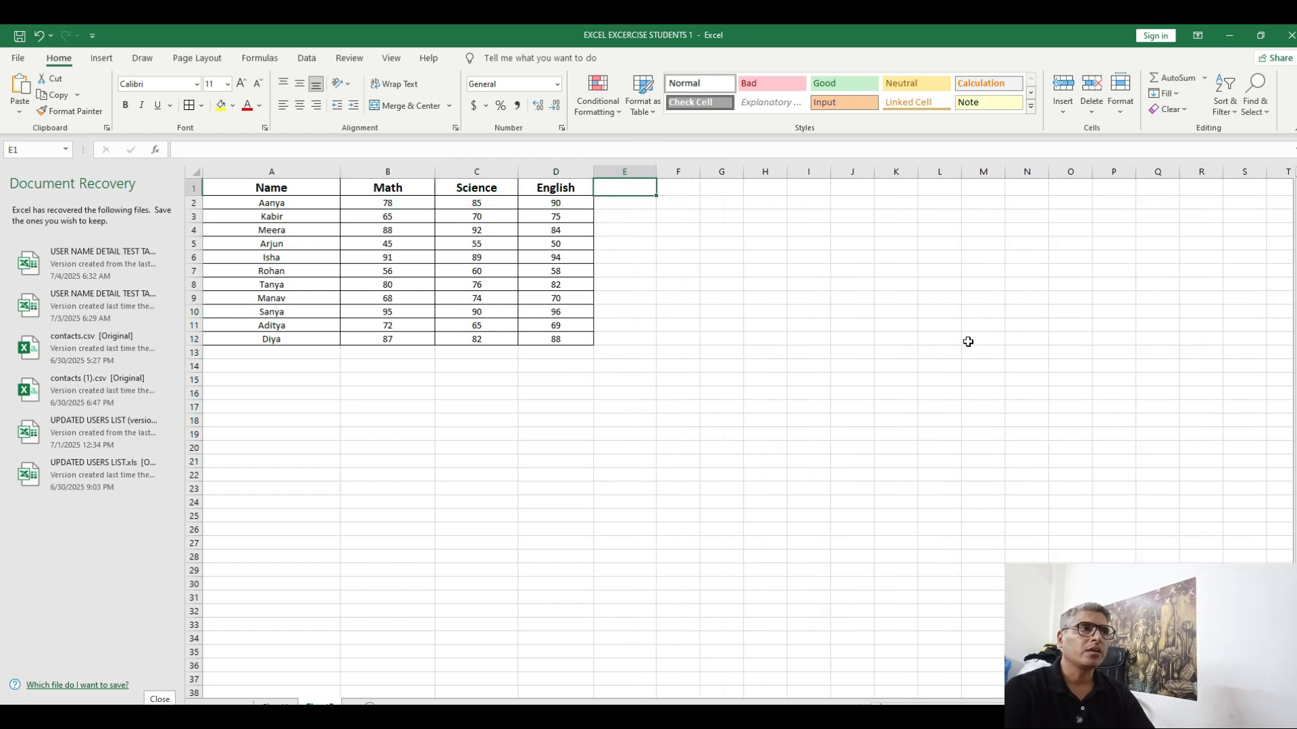
type("T")
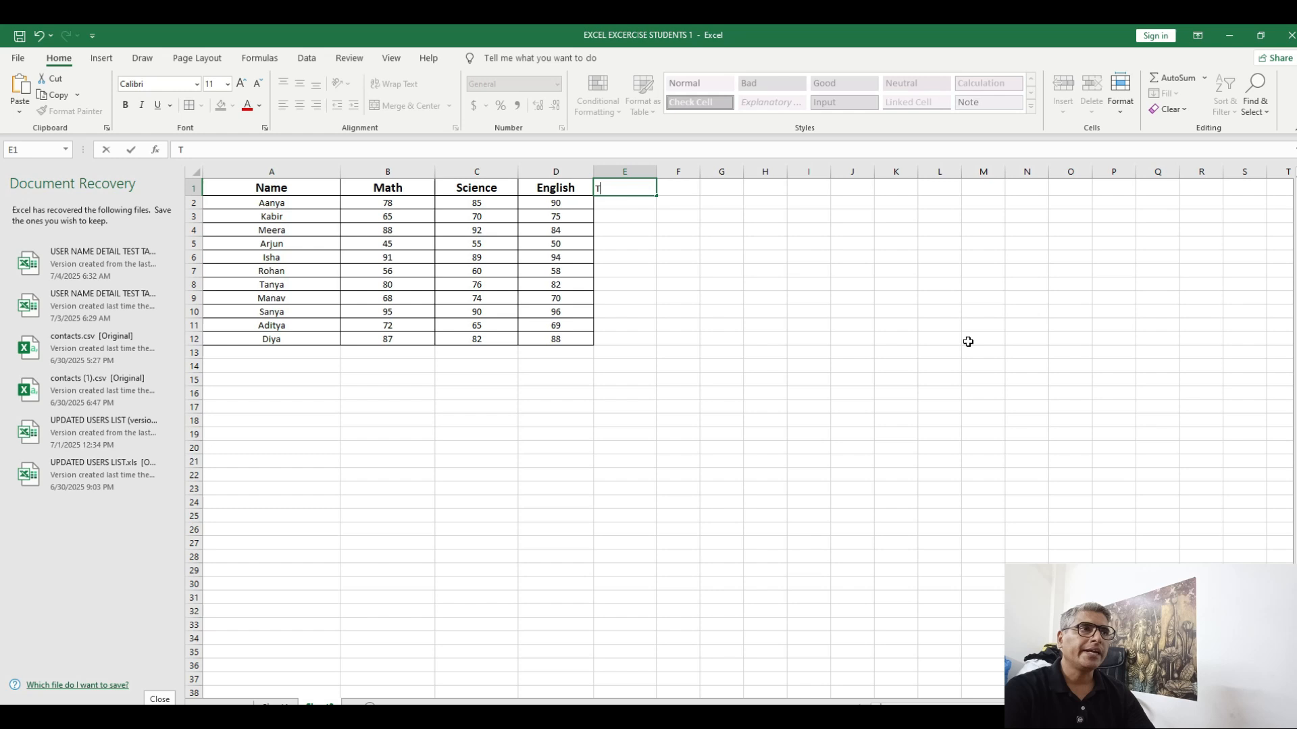
type("otal Marks")
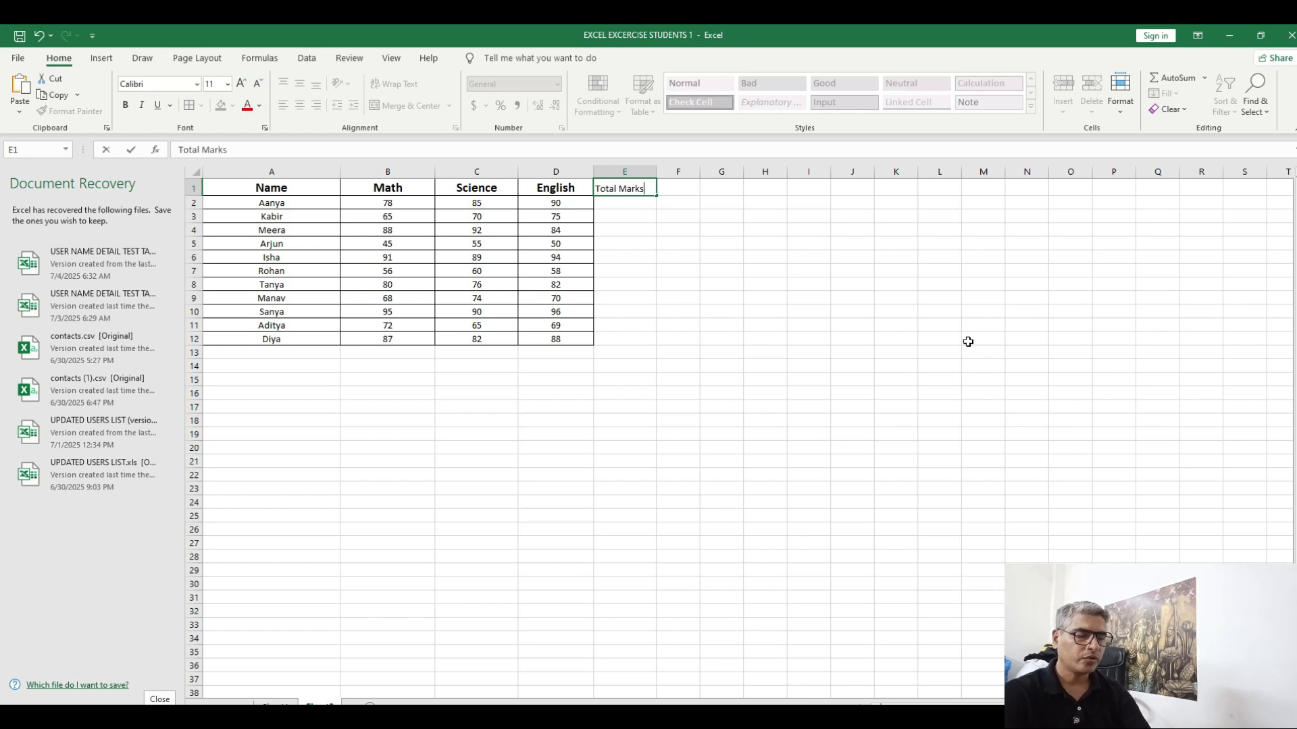
key("Return")
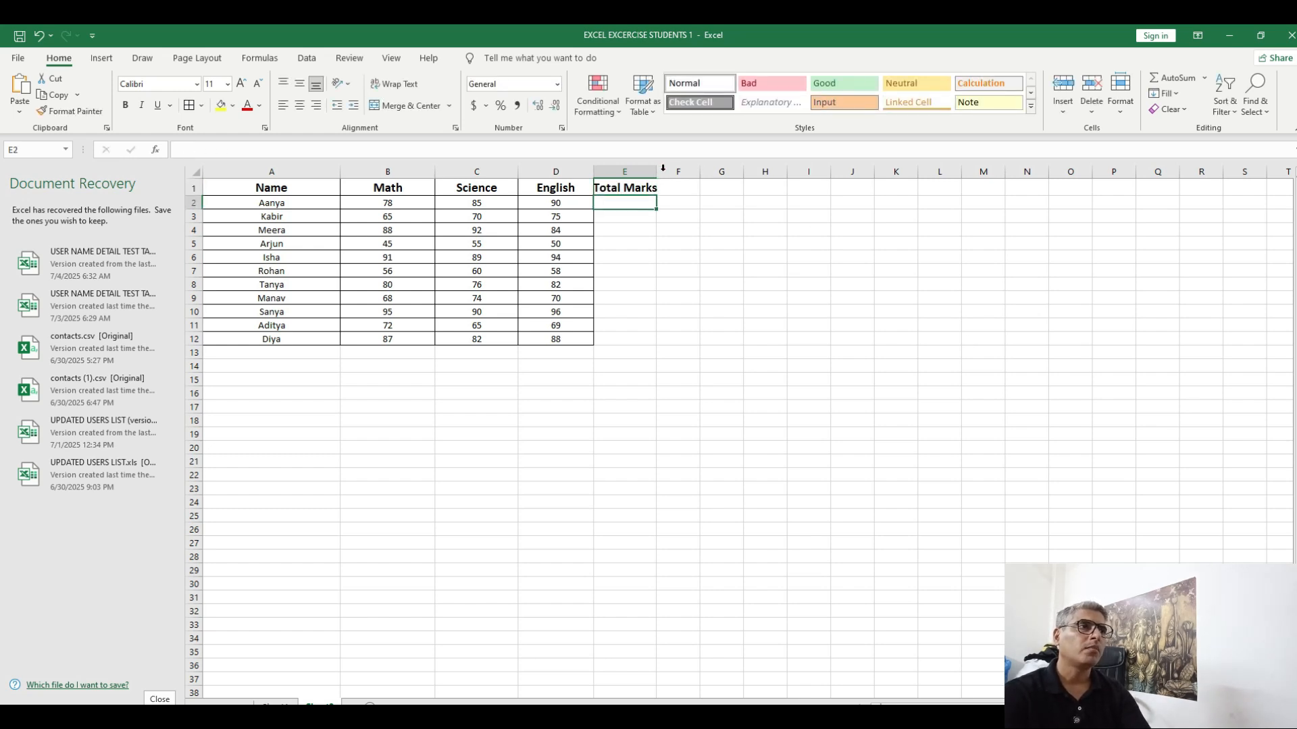
left_click_drag(656, 172, 673, 172)
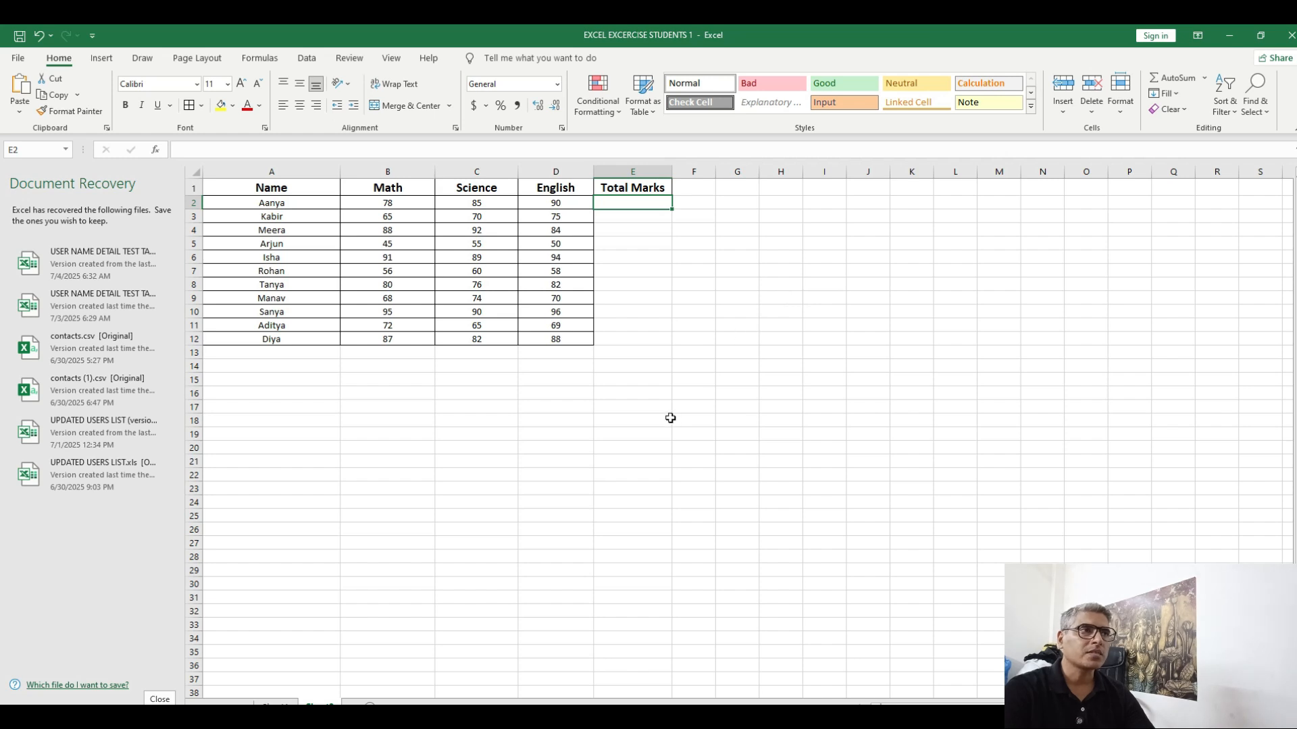
Enter the formula =B2+C2+D2 in cell E2 to add up the first student's marks
type("=")
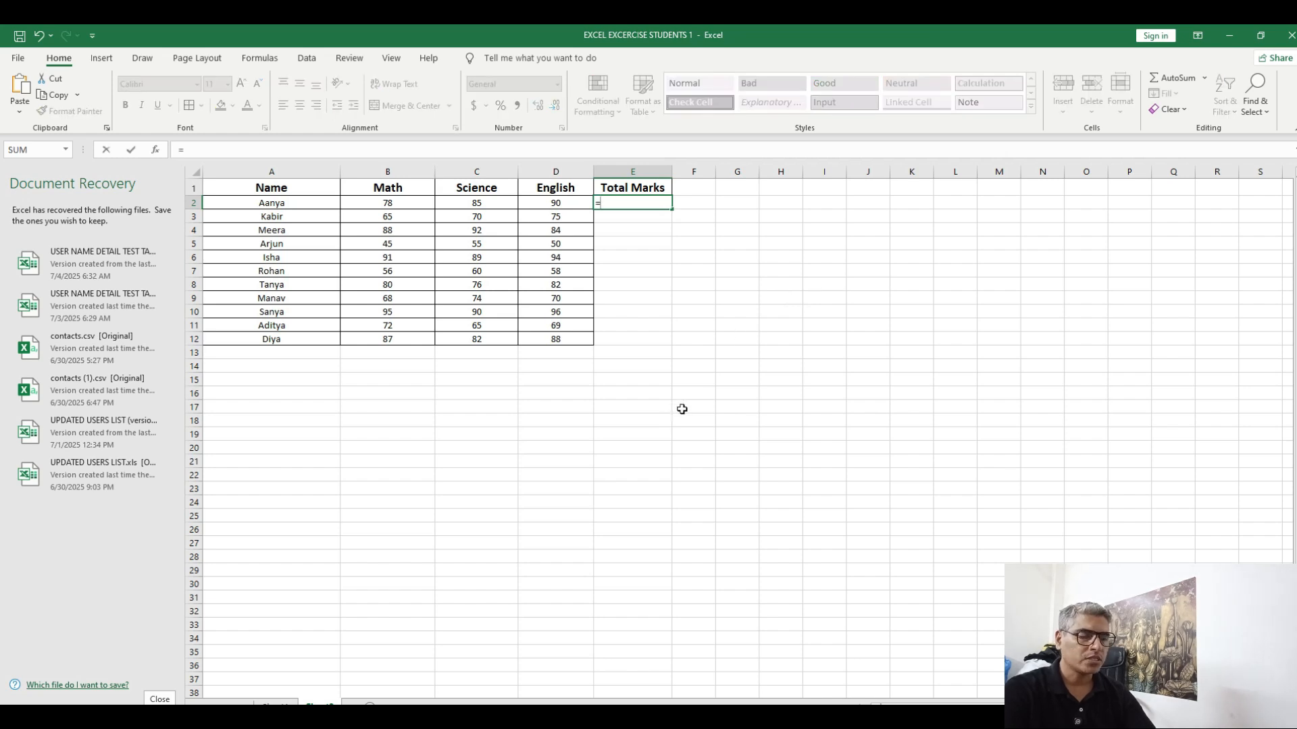
left_click(398, 202)
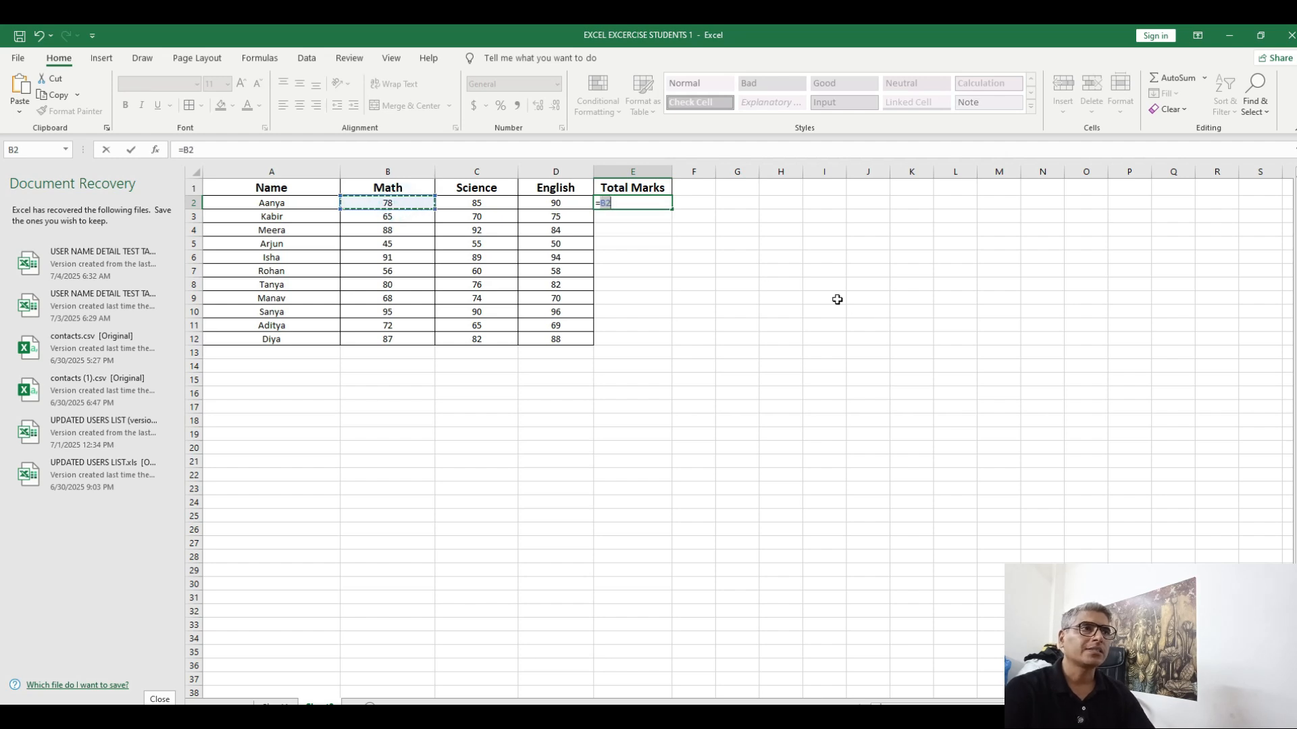
type("+")
left_click(485, 206)
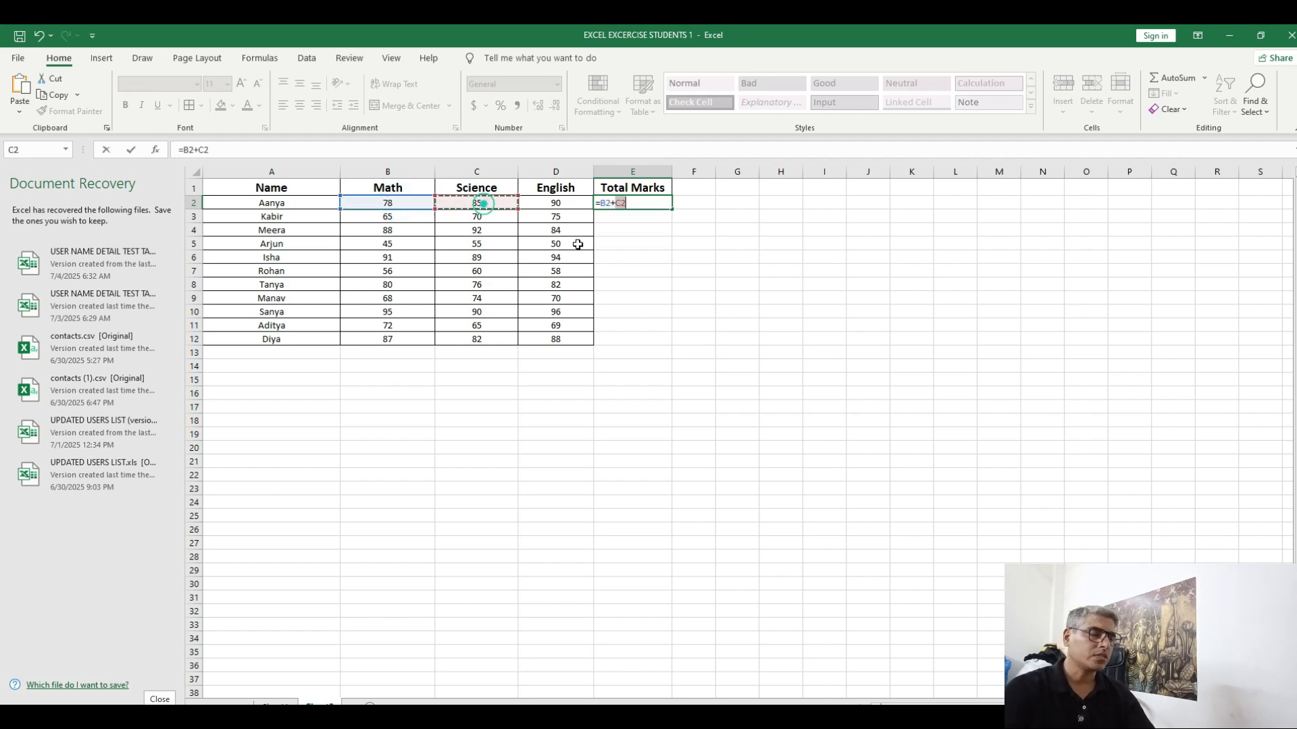
type("+")
left_click(559, 204)
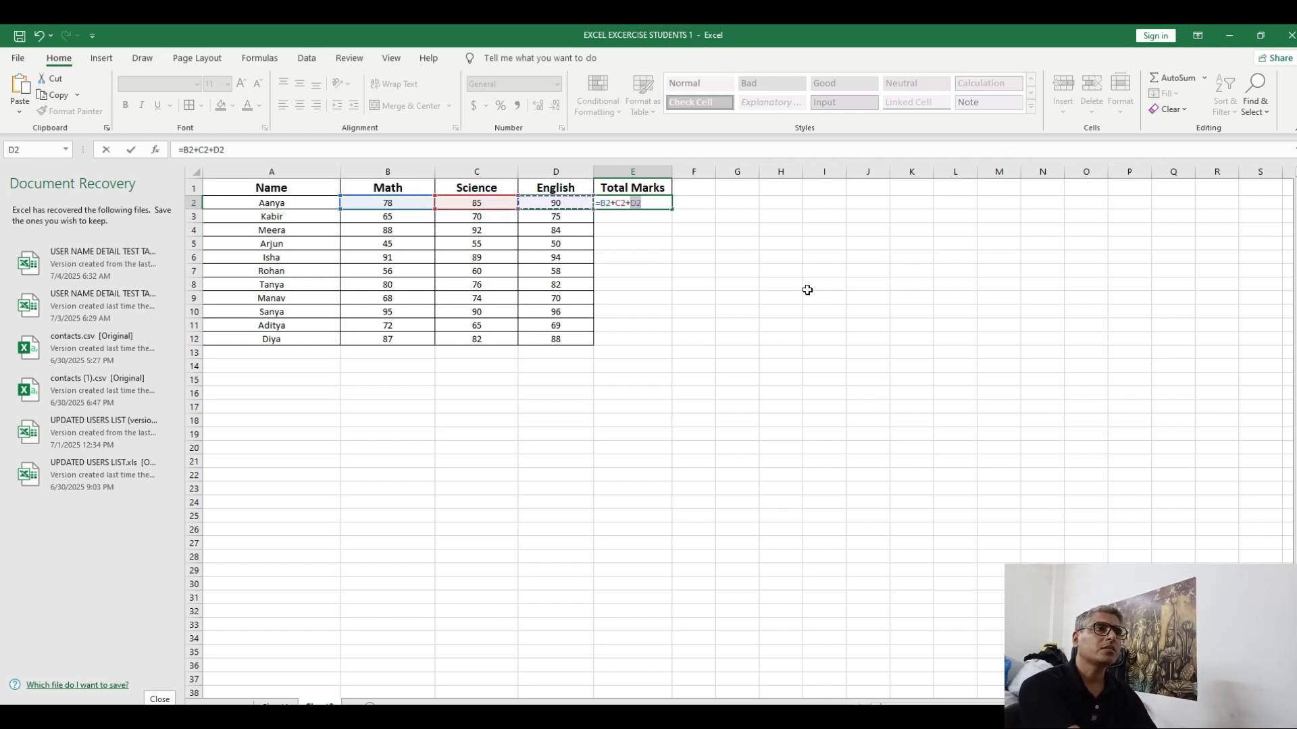
key("Return")
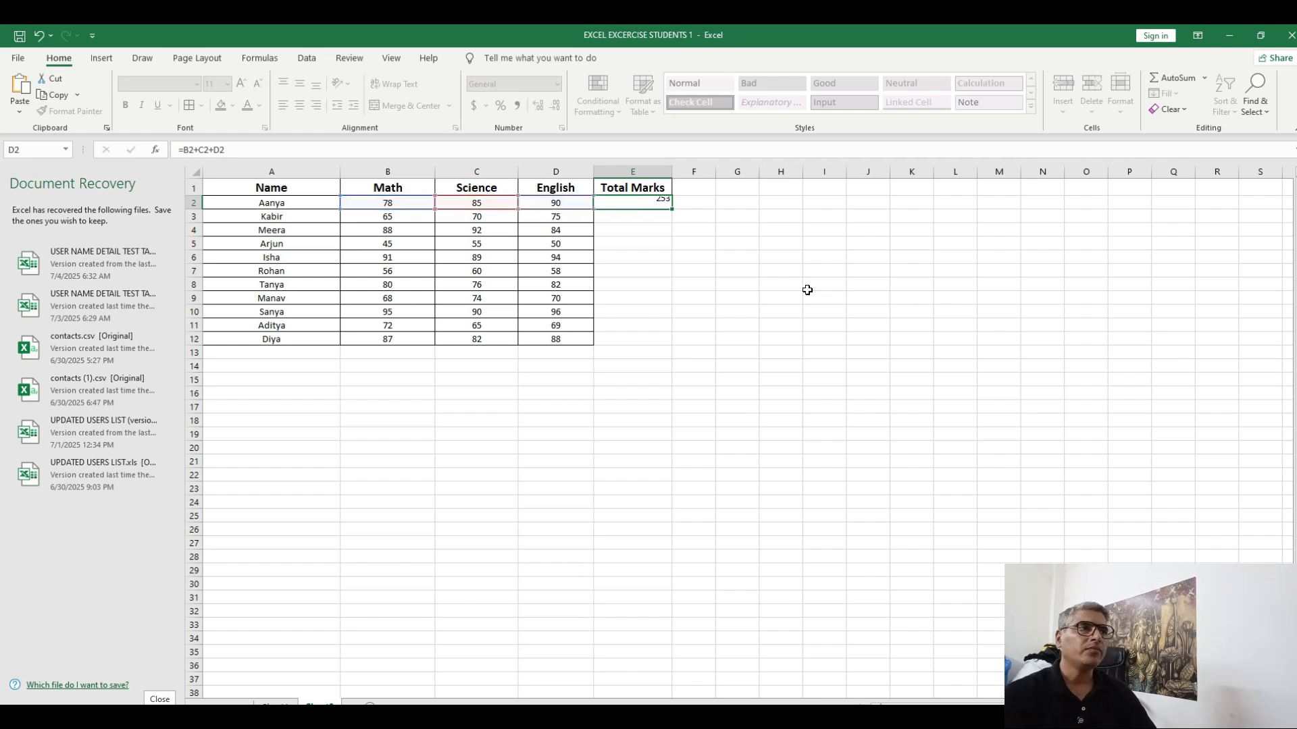
Fill the Total Marks formula from E2 down to E12 and check the formulas in rows 3 and 5
key("Up")
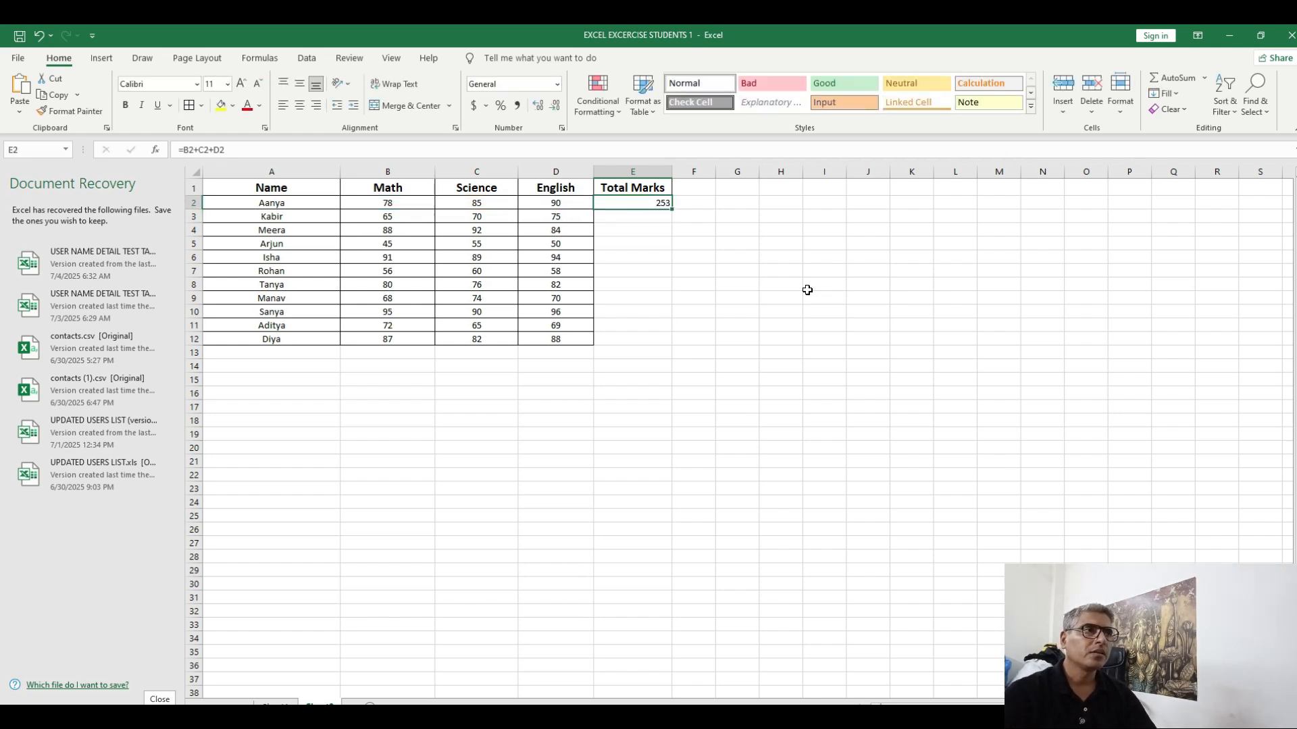
key("Left")
key("Left")
key("Left")
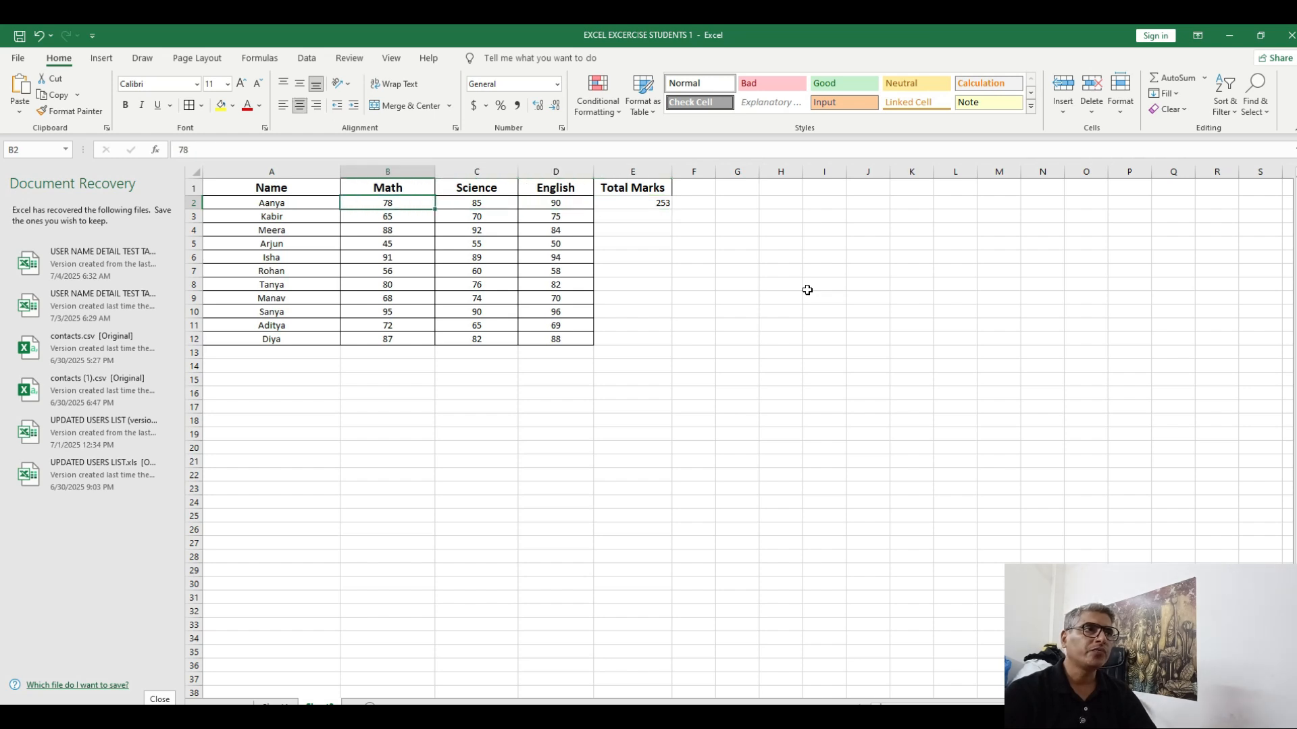
key("Right")
key("Right")
key("Right")
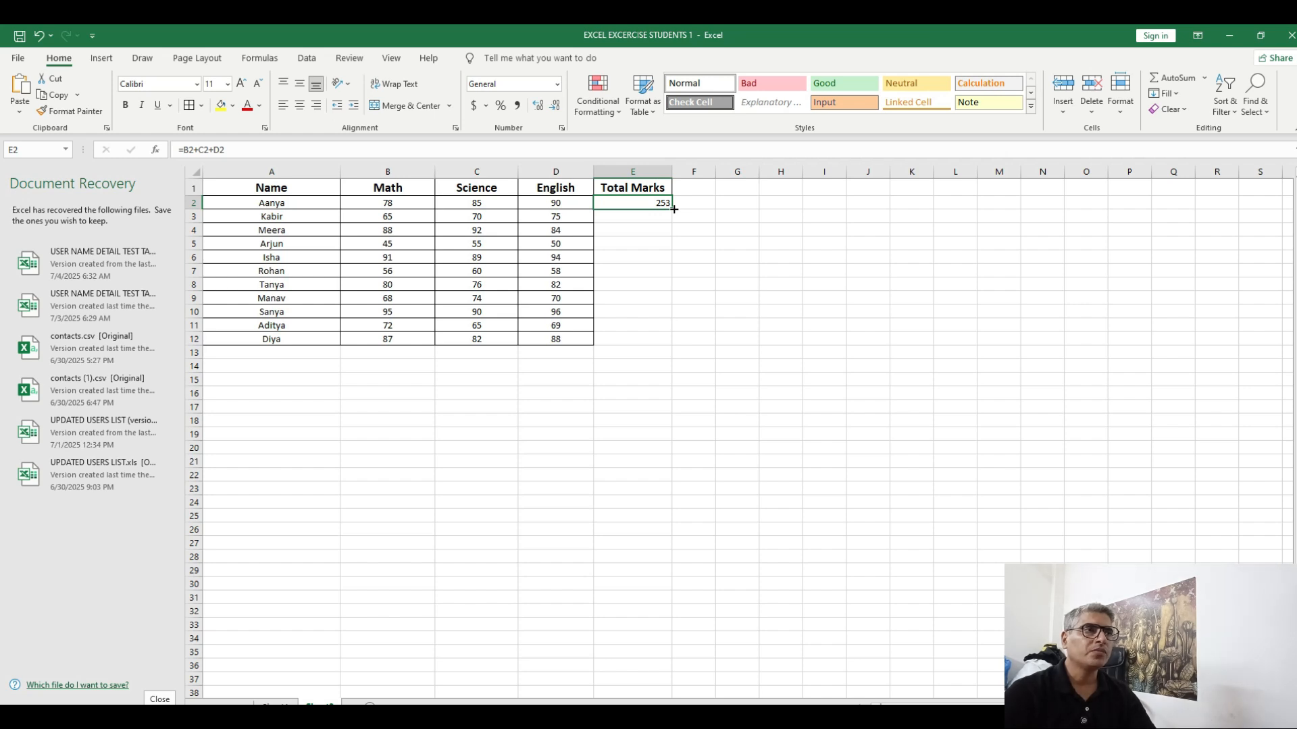
left_click_drag(674, 212, 669, 344)
left_click(646, 439)
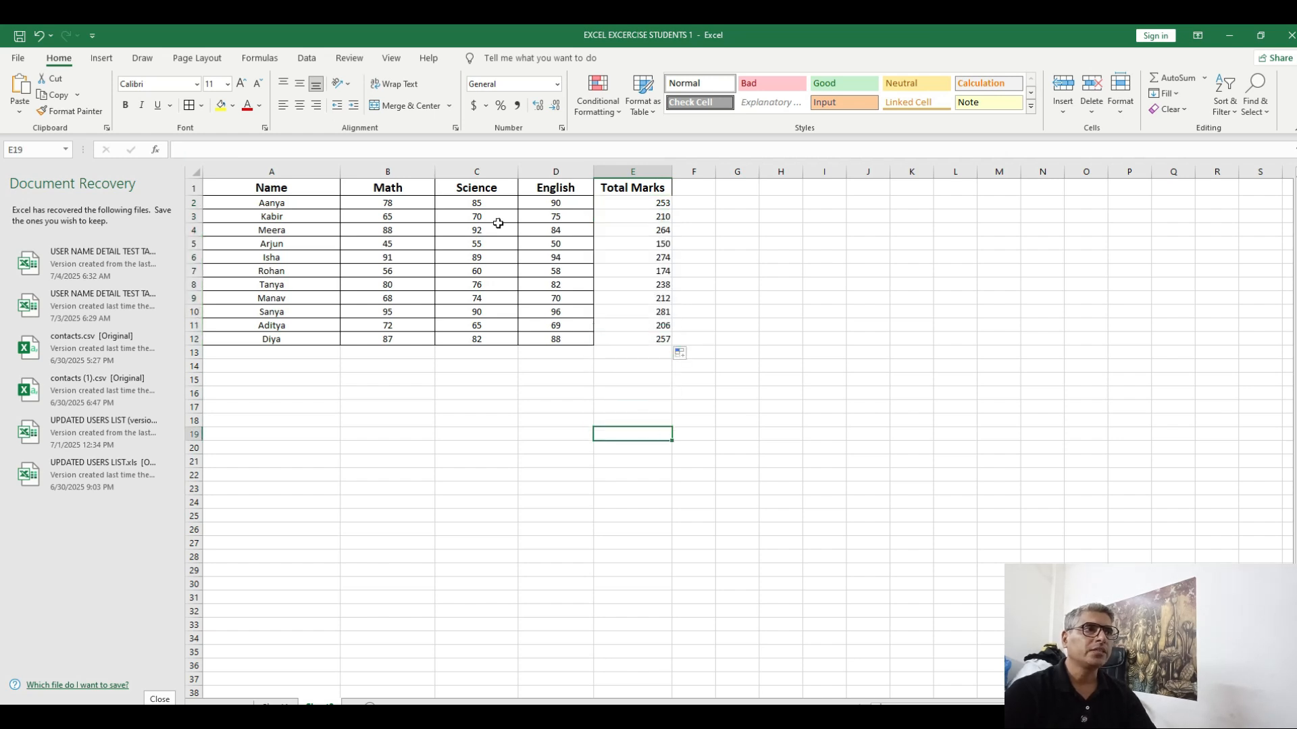
left_click(283, 219)
left_click(665, 217)
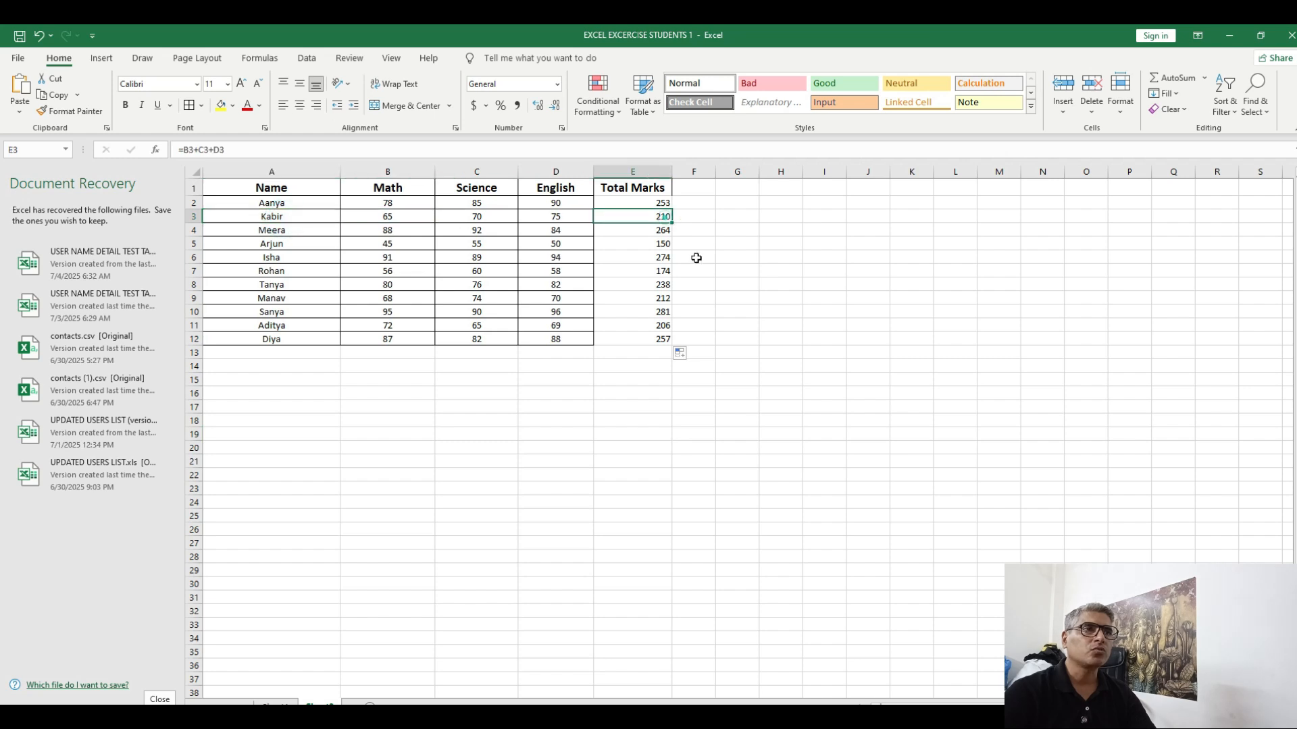
left_click(283, 245)
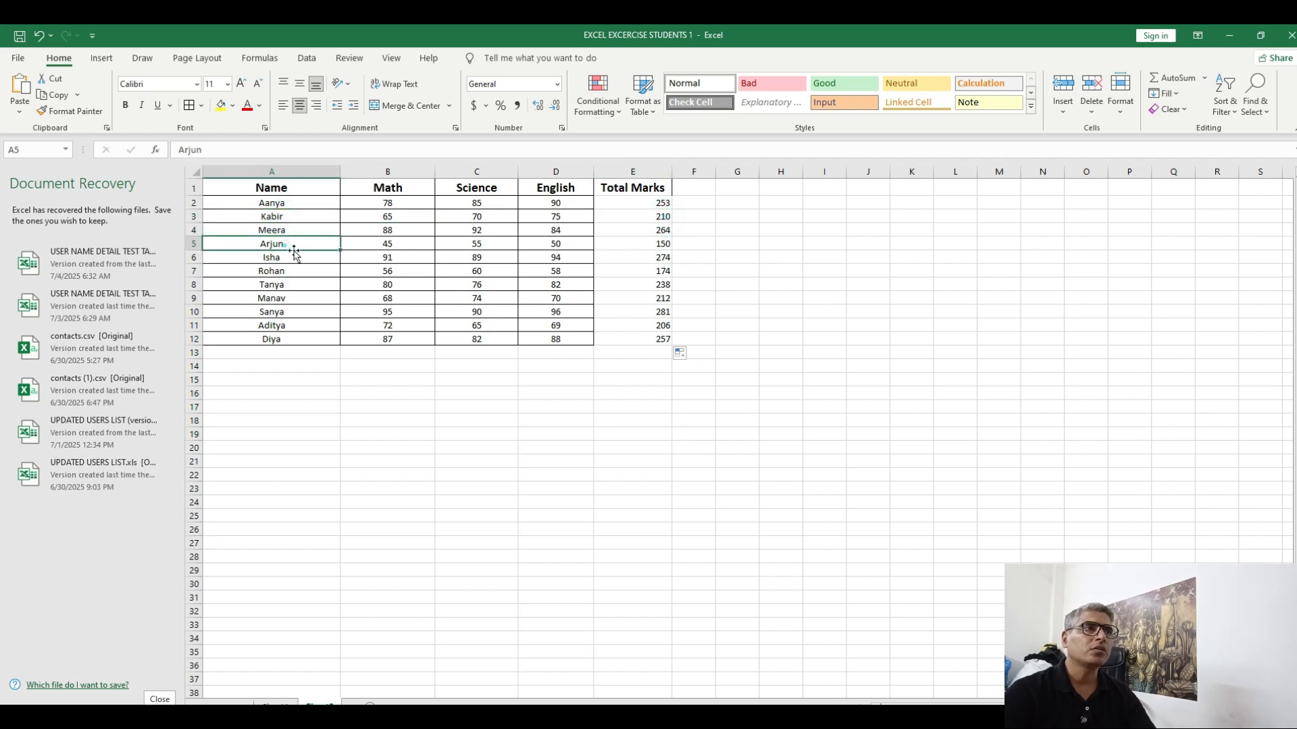
left_click(663, 244)
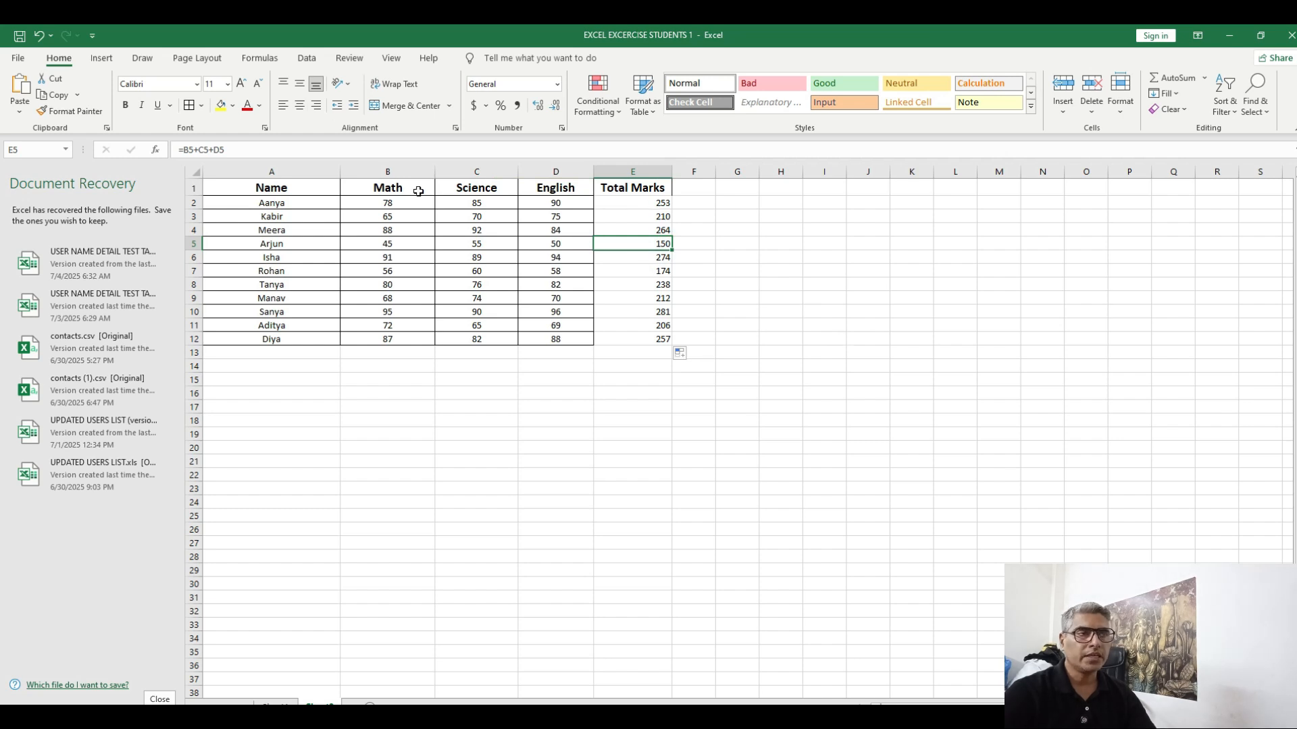
Apply All Borders and center alignment to B1:E12, including the Total Marks column
left_click_drag(426, 187, 661, 348)
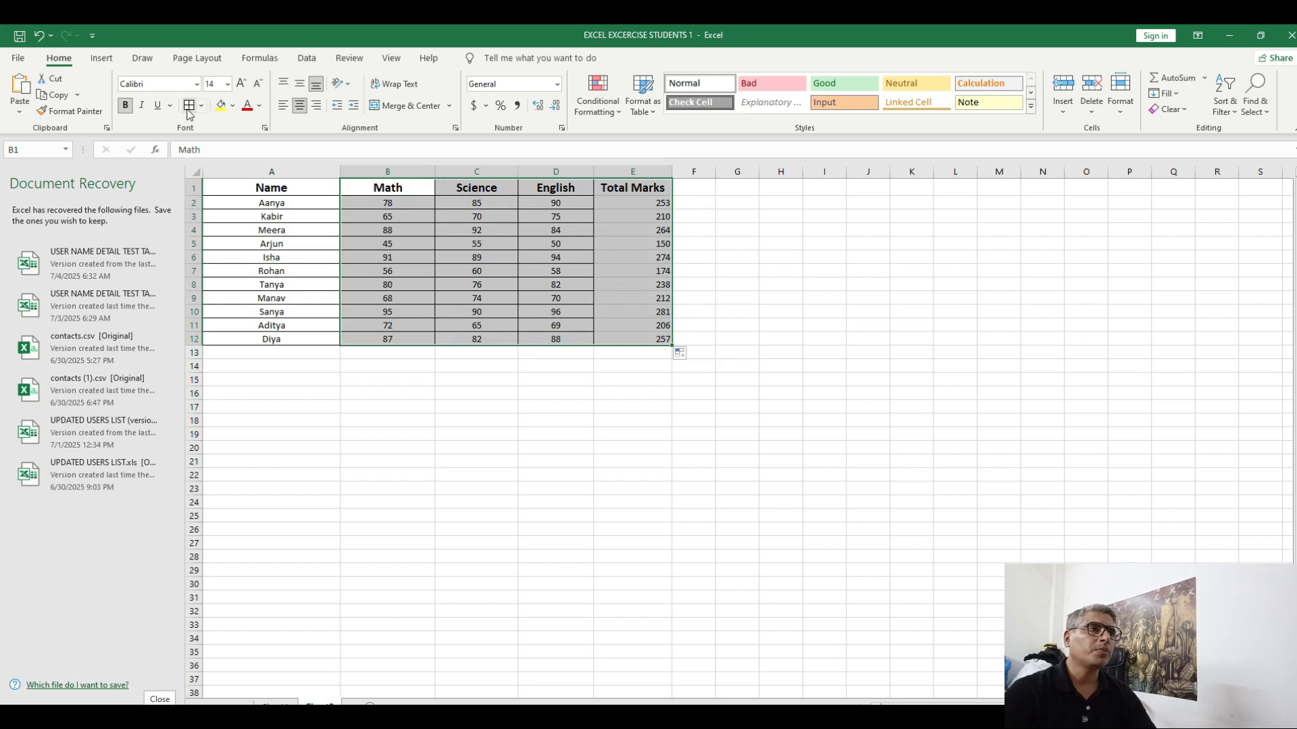
left_click(299, 108)
left_click(300, 108)
left_click(647, 340)
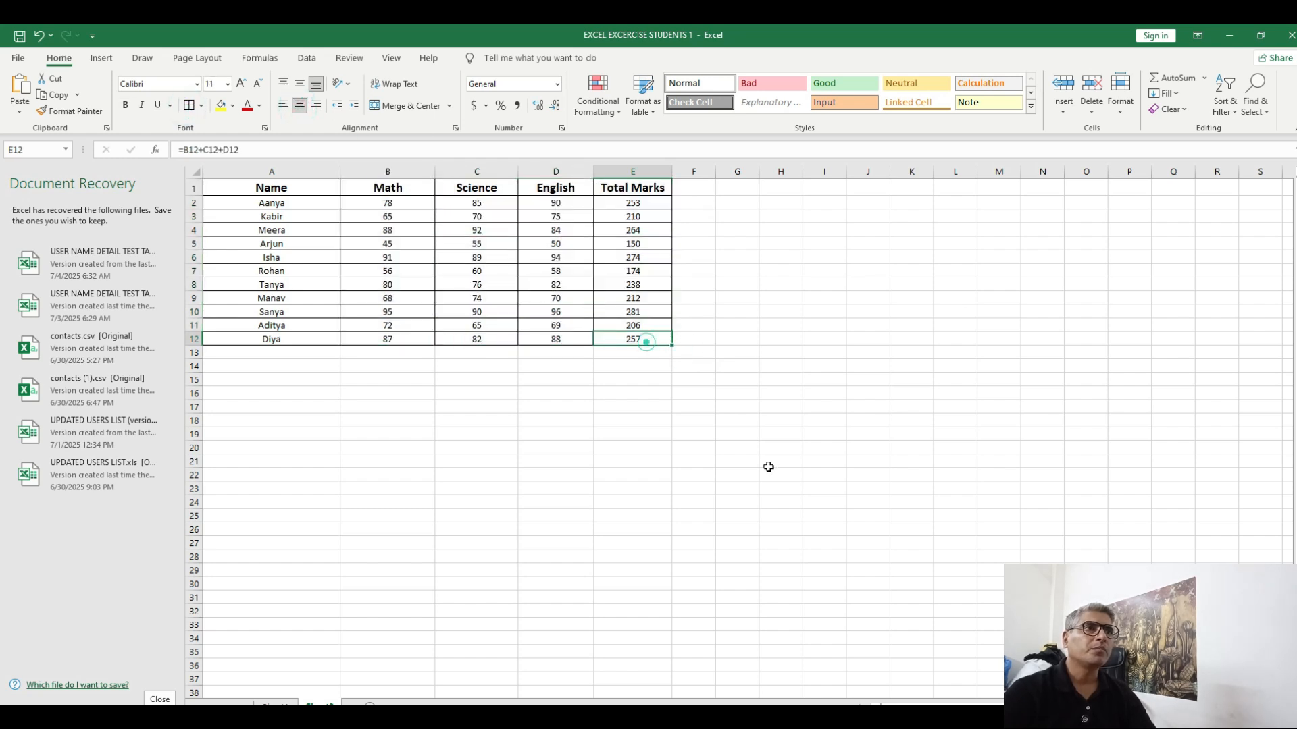
left_click(290, 370)
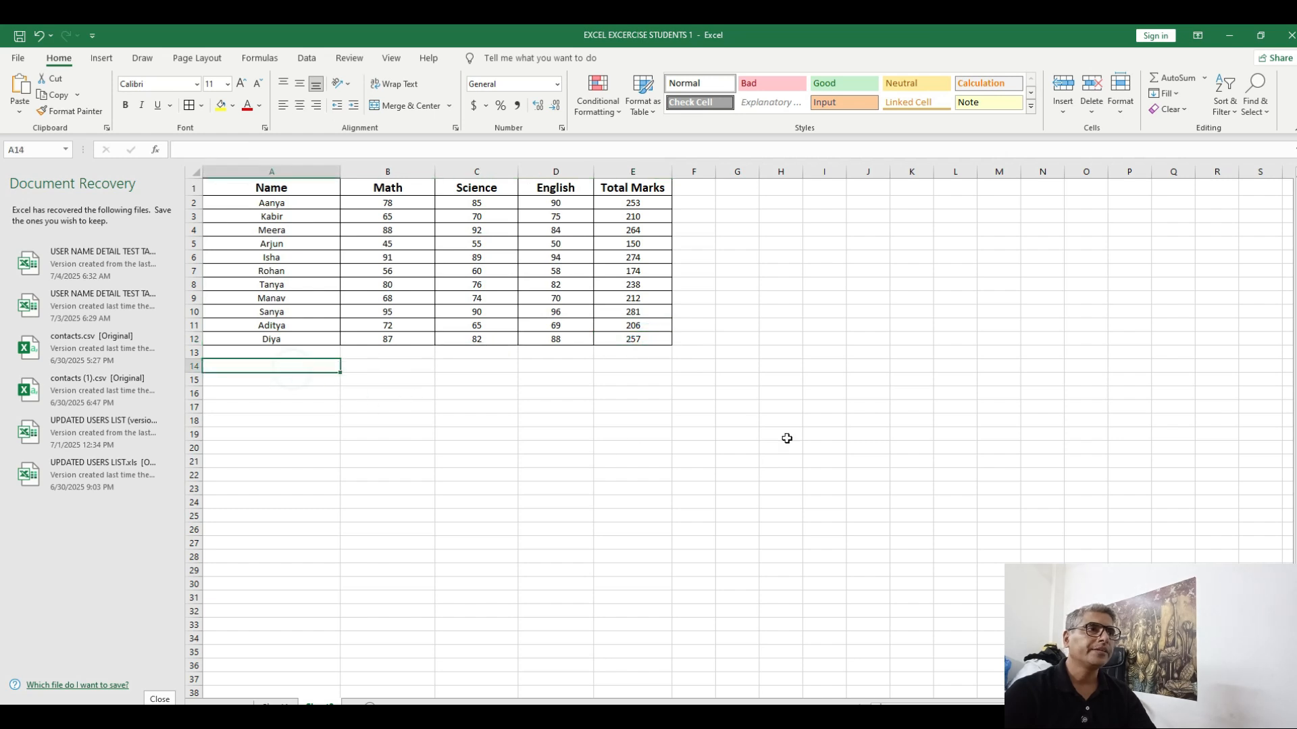
Enter the formula =AVERAGE(B2:B12) in cell B13 to calculate the average of the Math marks
left_click(395, 201)
left_click_drag(395, 201, 398, 338)
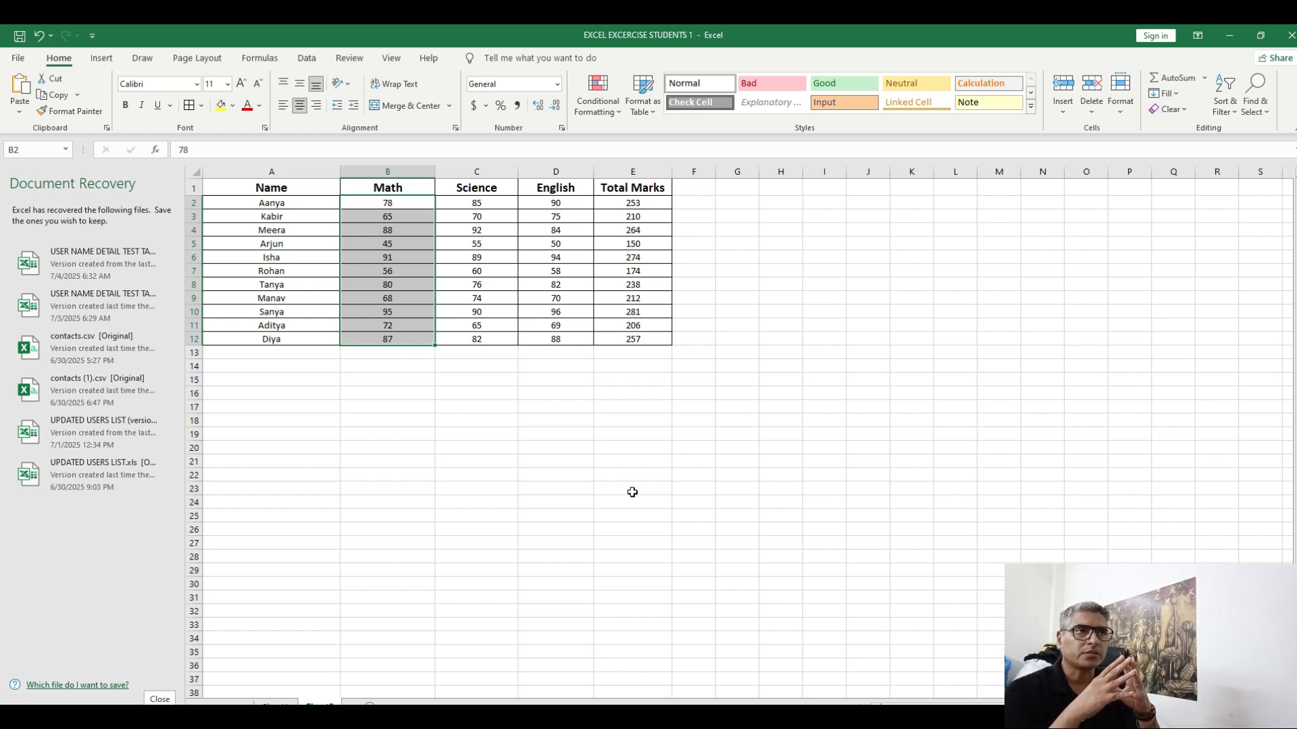
left_click(381, 355)
type("=")
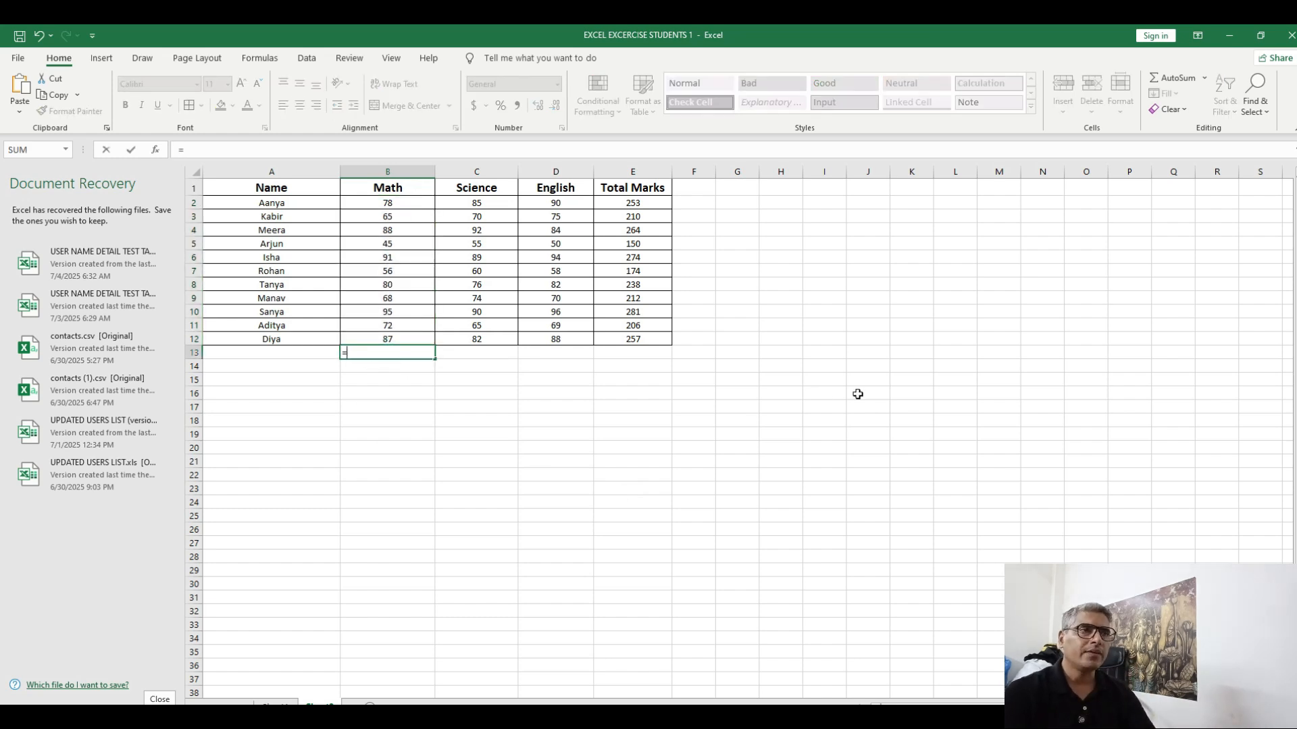
type("ave")
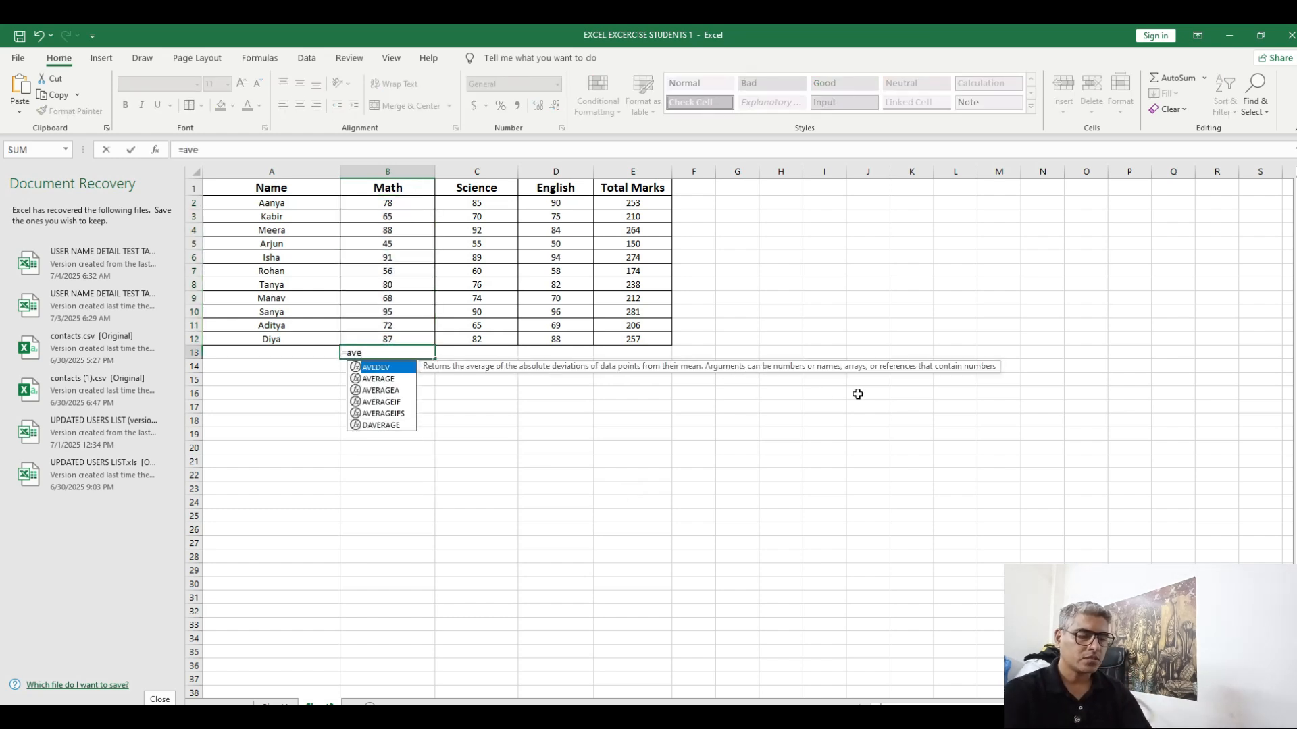
type("ra")
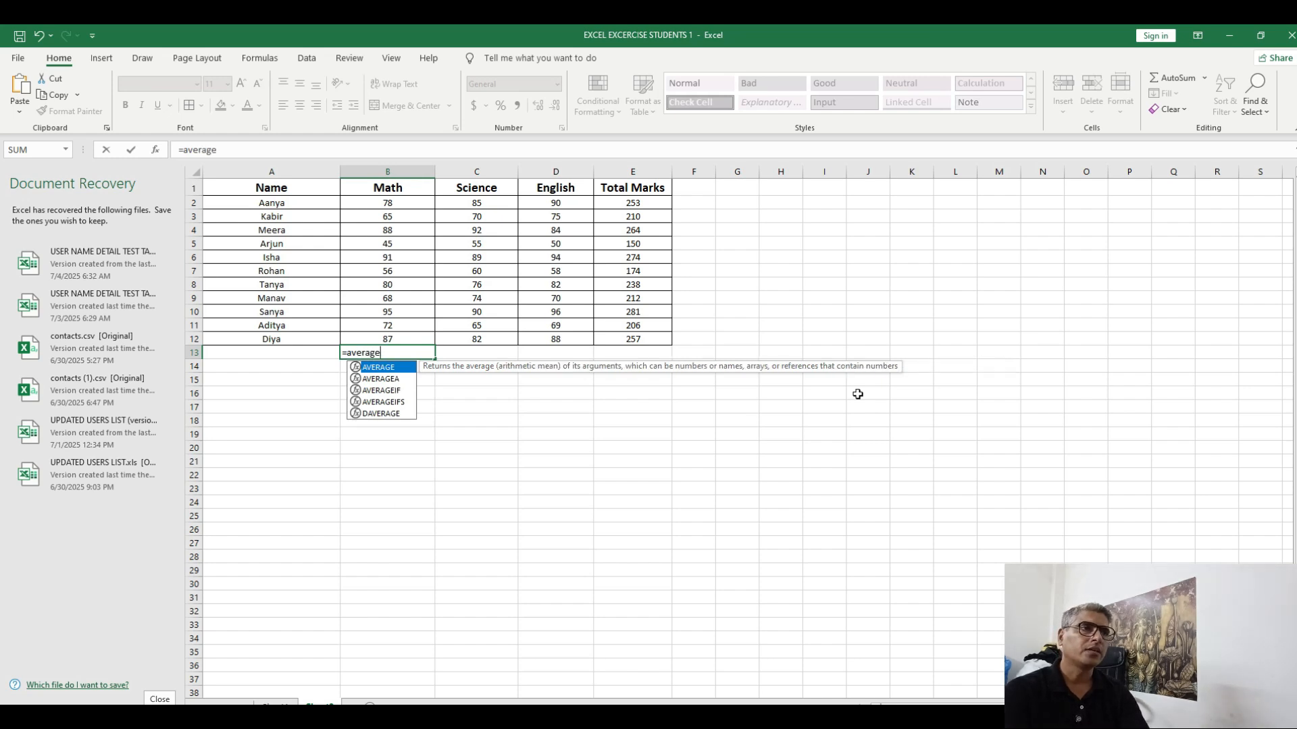
type("ge")
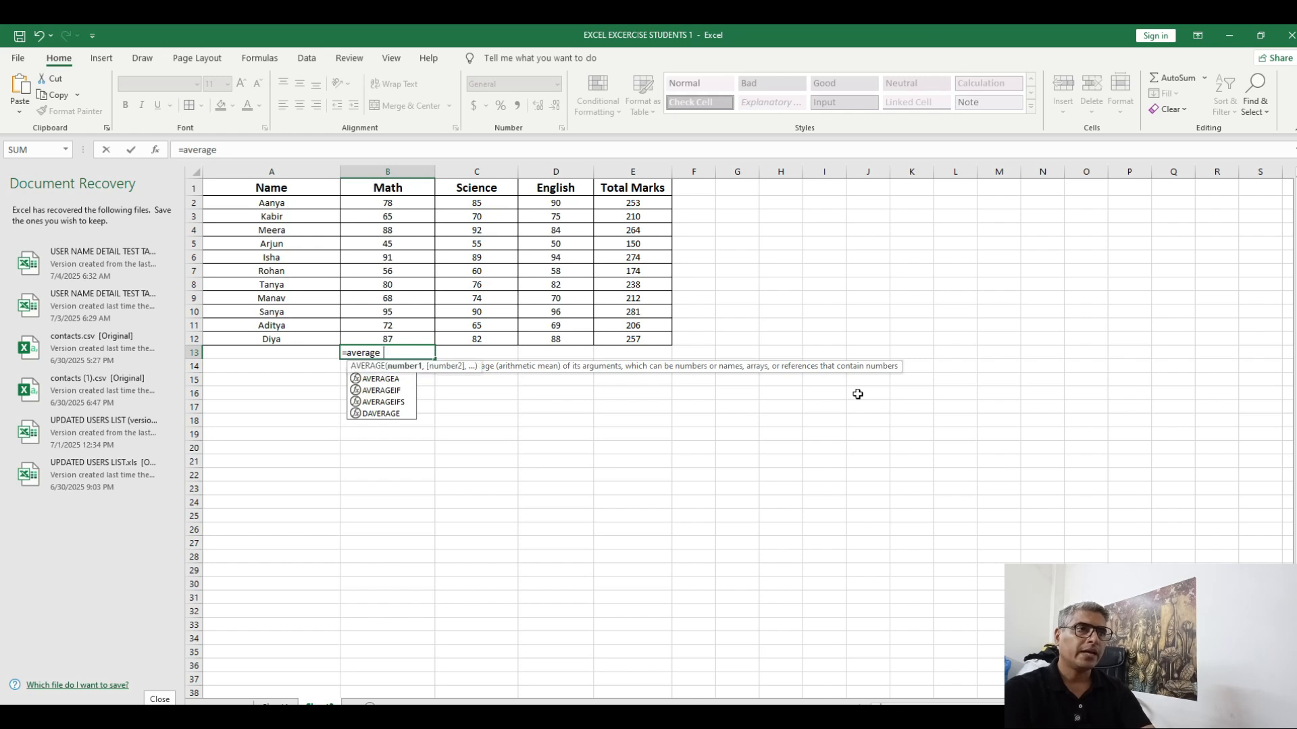
type("(")
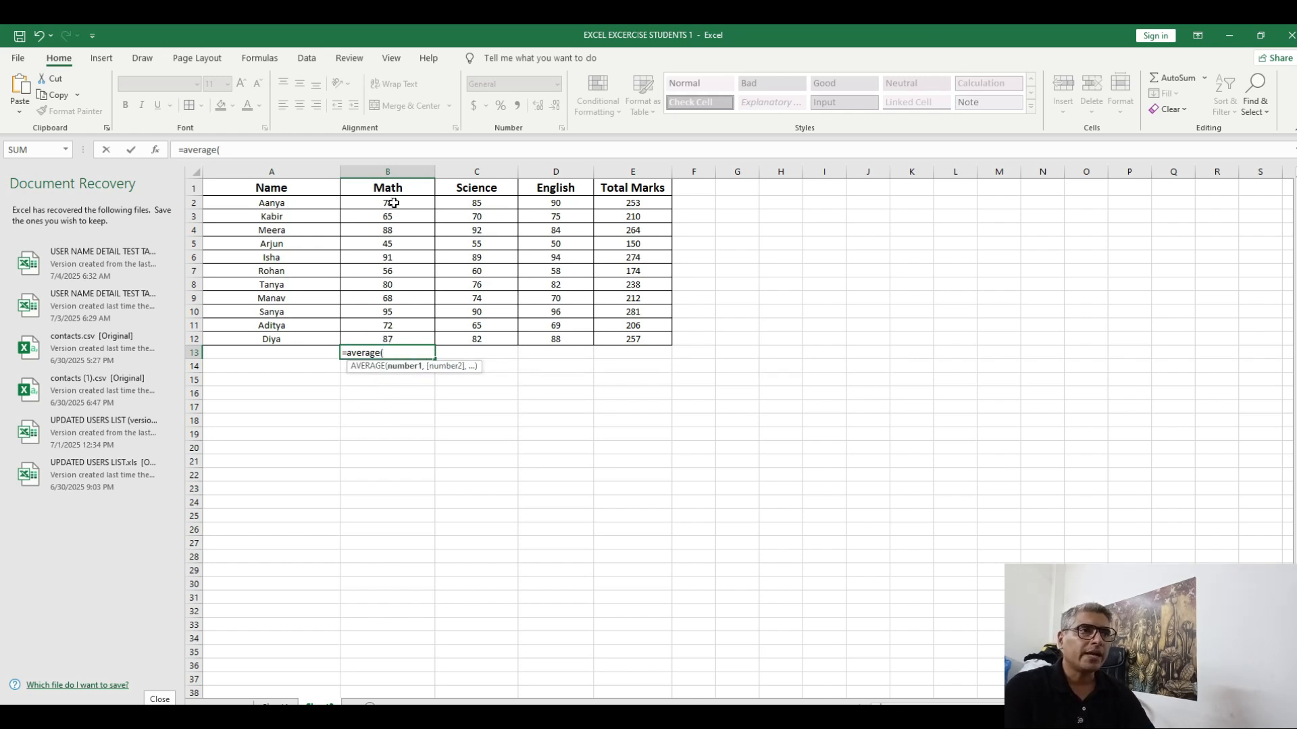
left_click_drag(394, 203, 395, 338)
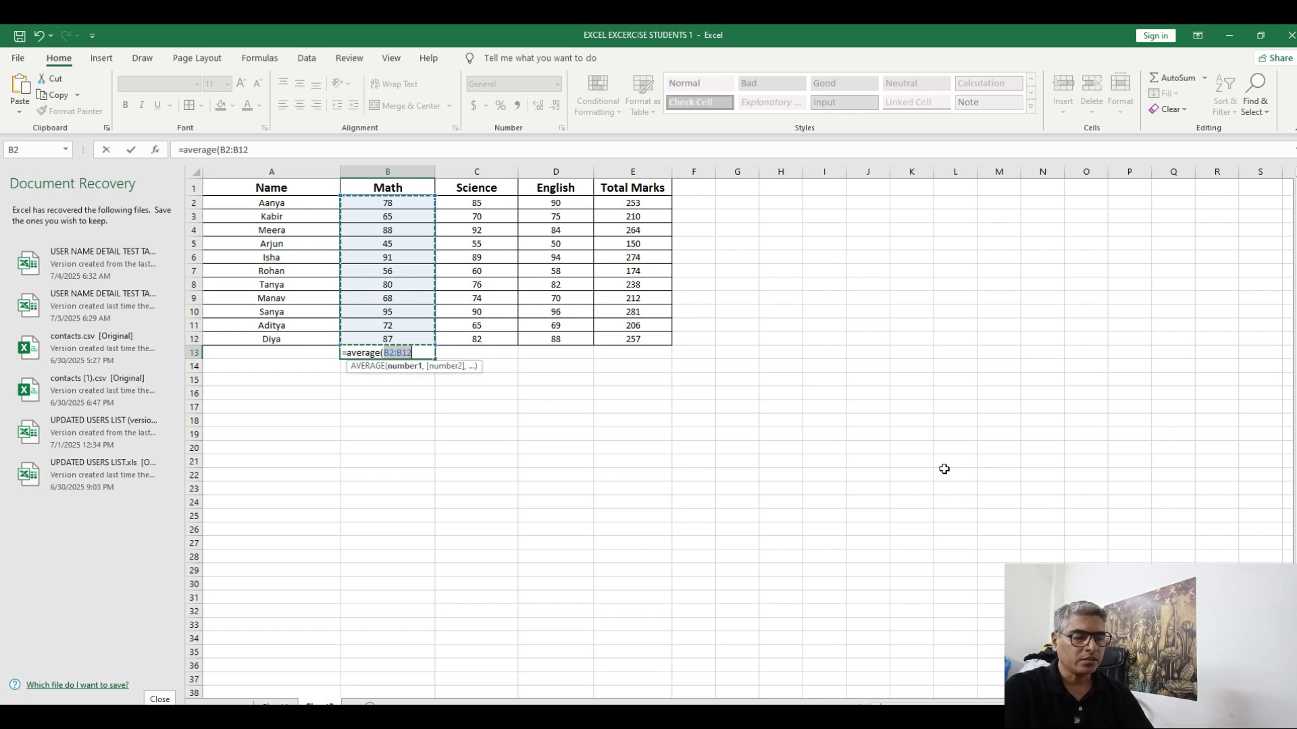
type(")")
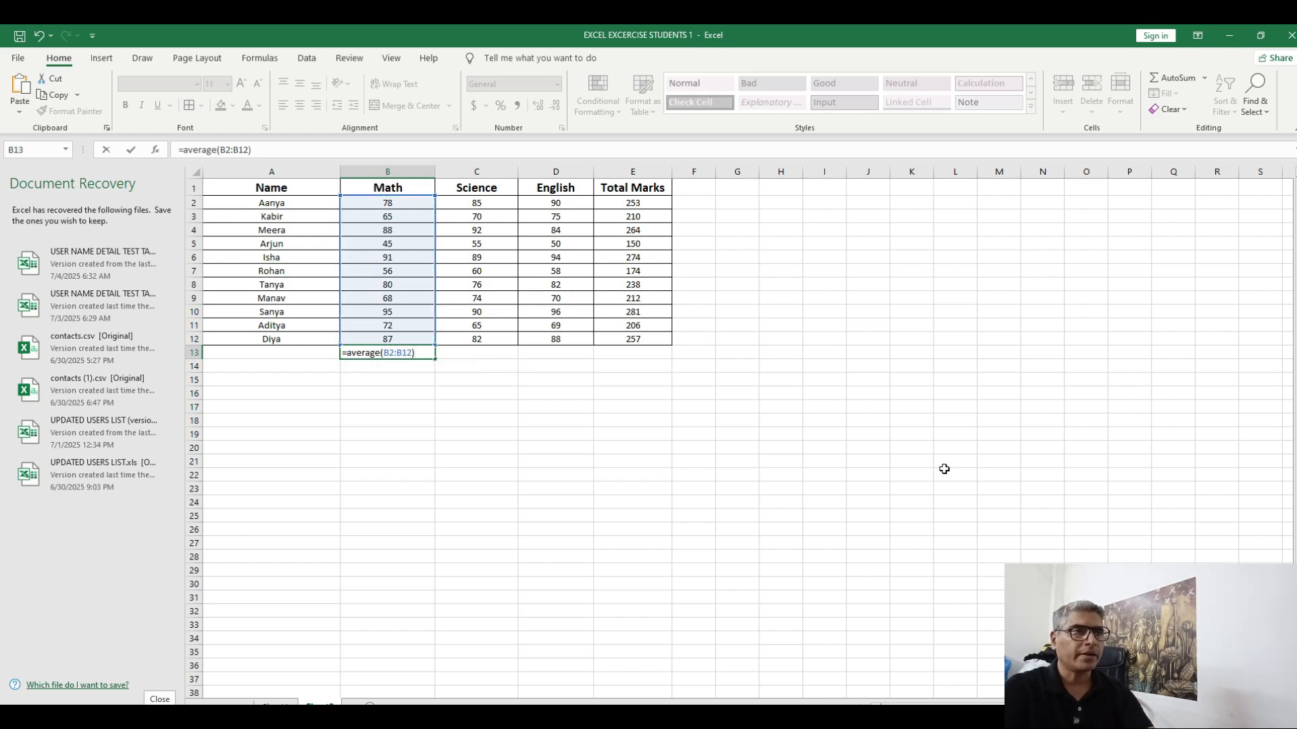
key("Return")
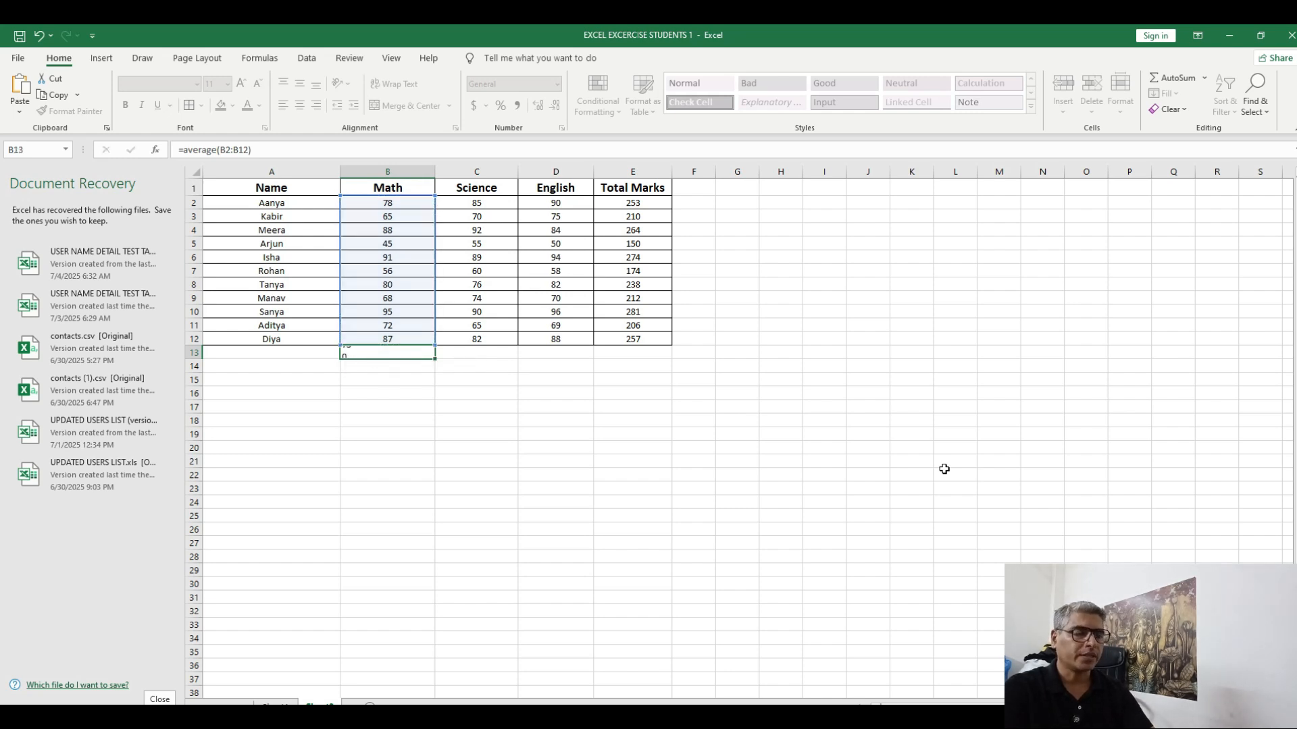
key("Up")
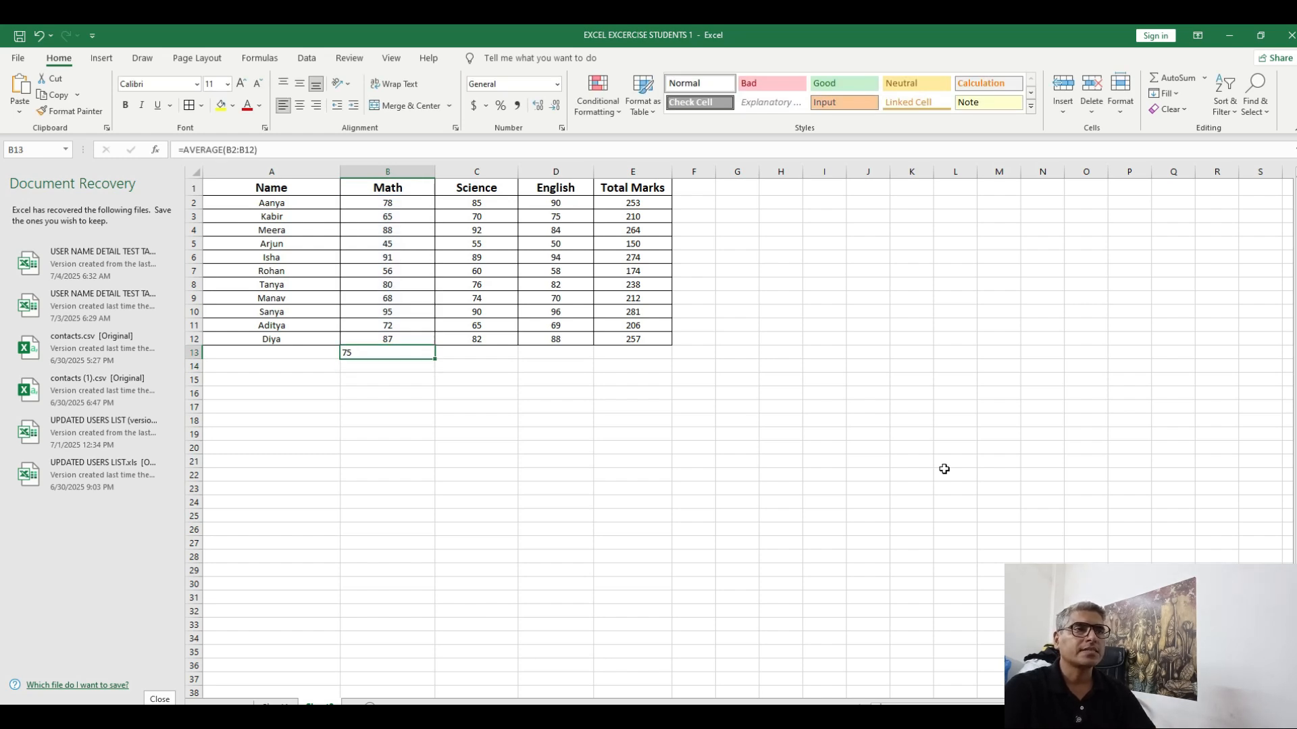
Highlight the Math marks in B2:B12 and the student names in A2:A12 to examine the figures behind the average
key("Up")
key("shift+Up")
key("shift+Up")
key("shift+Up")
key("shift+Up")
key("shift+Up")
key("shift+Up")
key("shift+Up")
key("shift+Up")
key("shift+Up")
key("shift+Up")
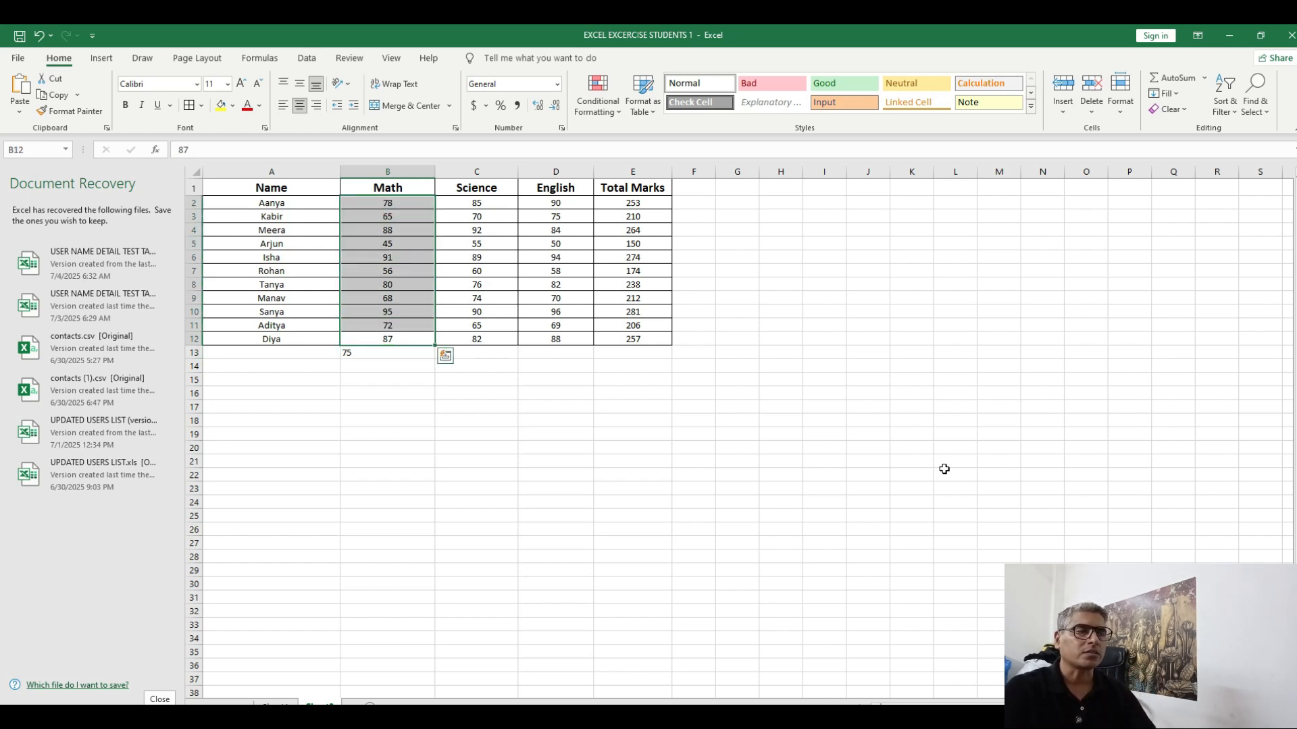
key("Down")
key("Down")
key("Up")
key("Down")
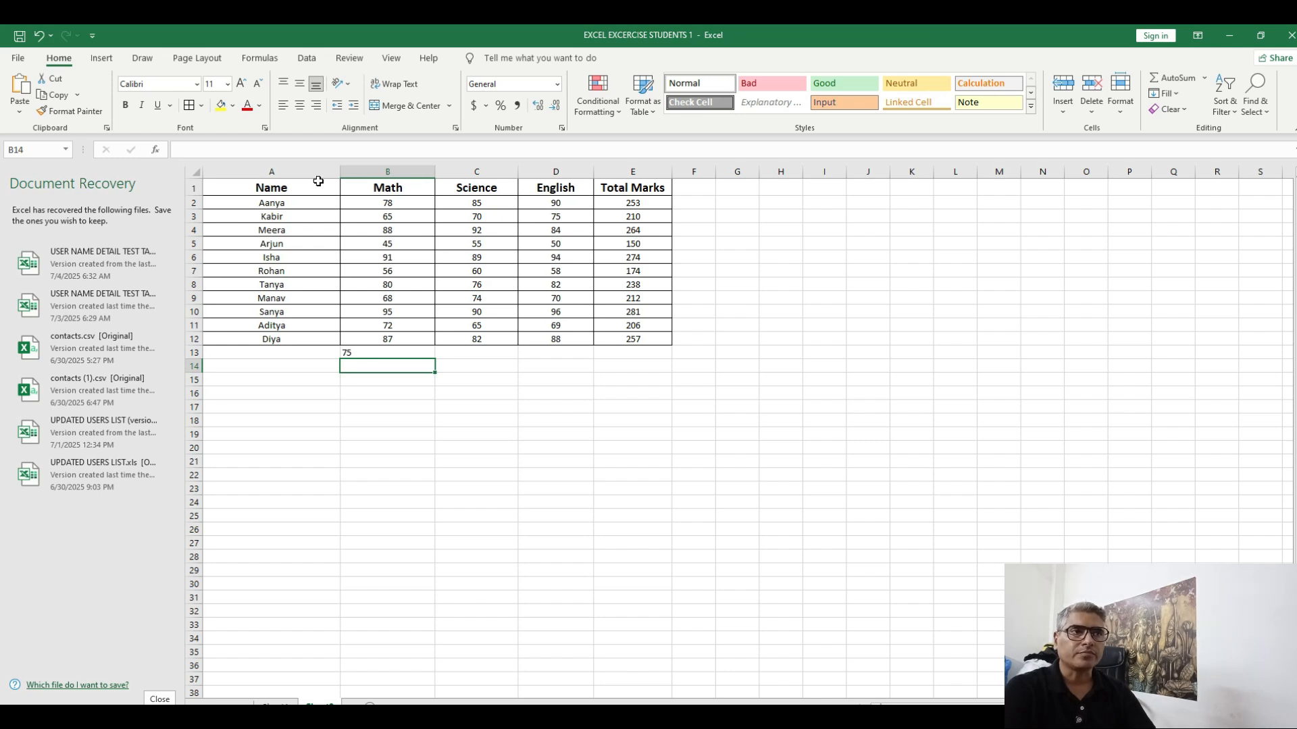
left_click_drag(385, 202, 385, 338)
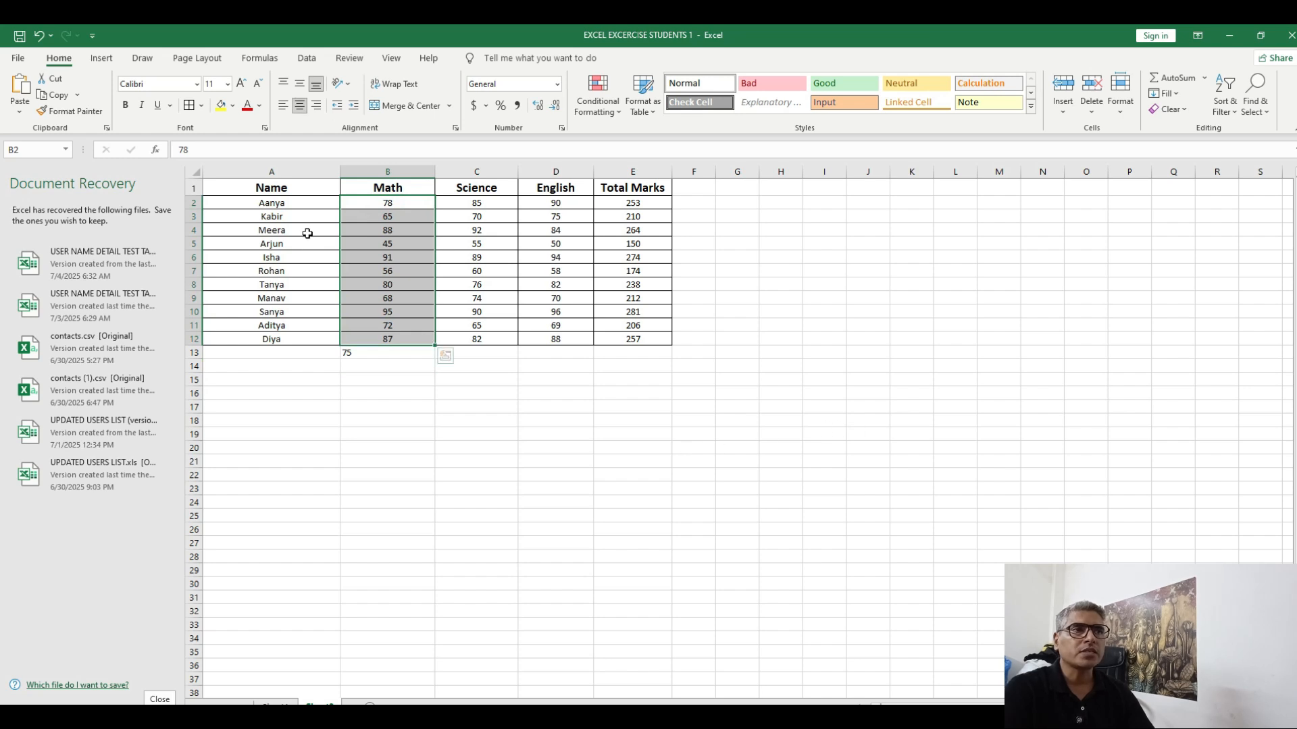
left_click_drag(278, 203, 290, 333)
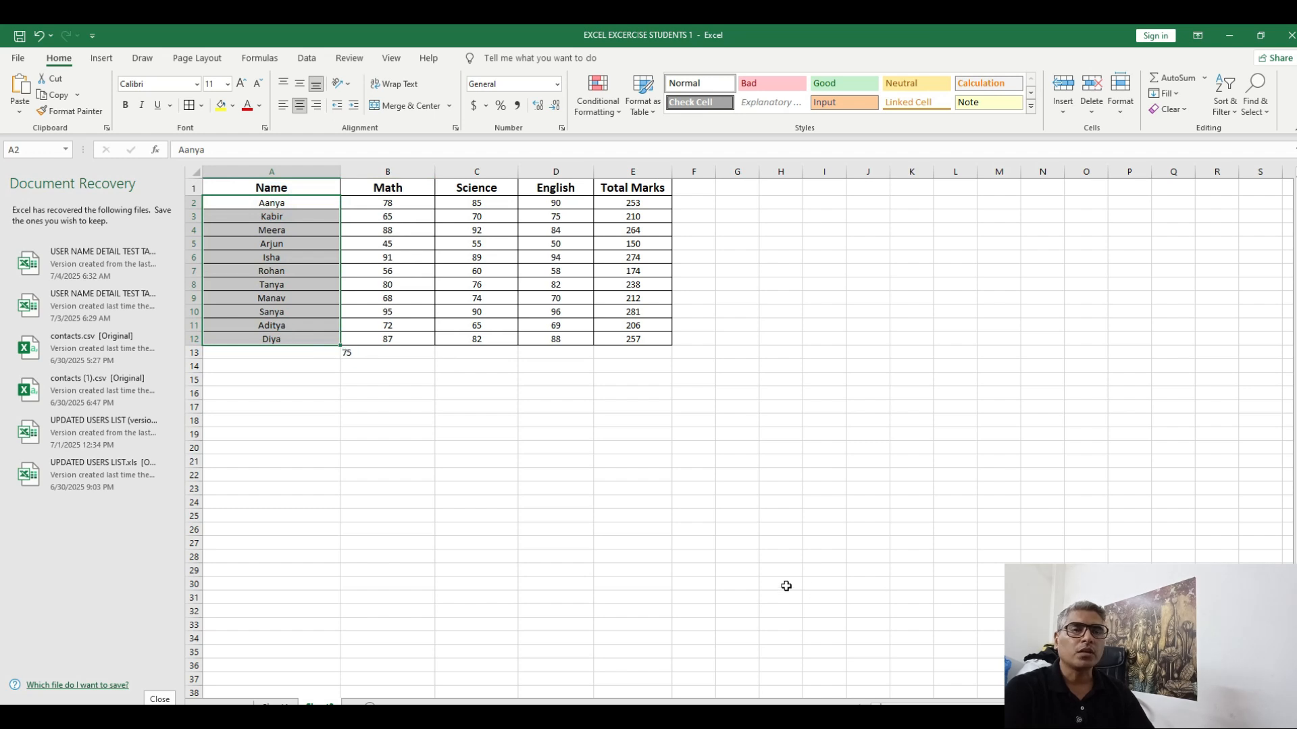
left_click_drag(395, 201, 415, 344)
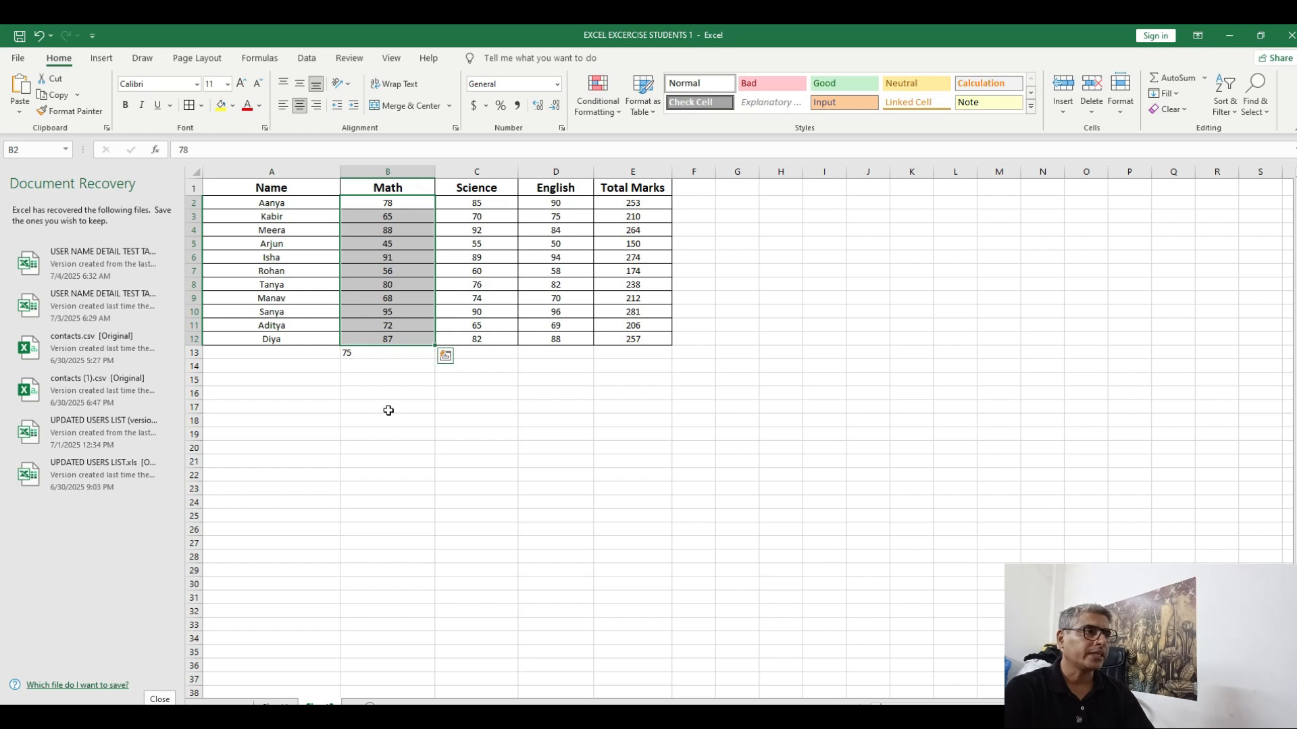
Enter =825/11 in cell B14 to cross-check the Math average, and clear the cell again
left_click(364, 364)
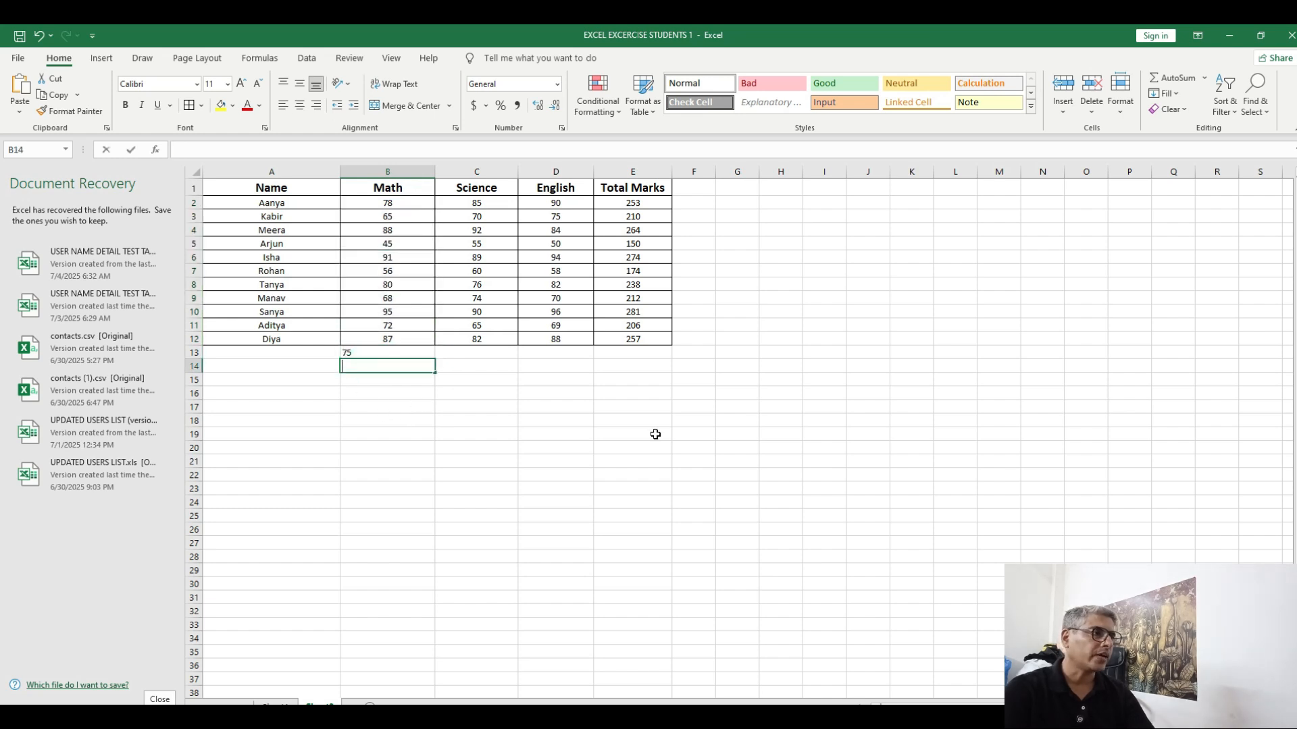
type("=")
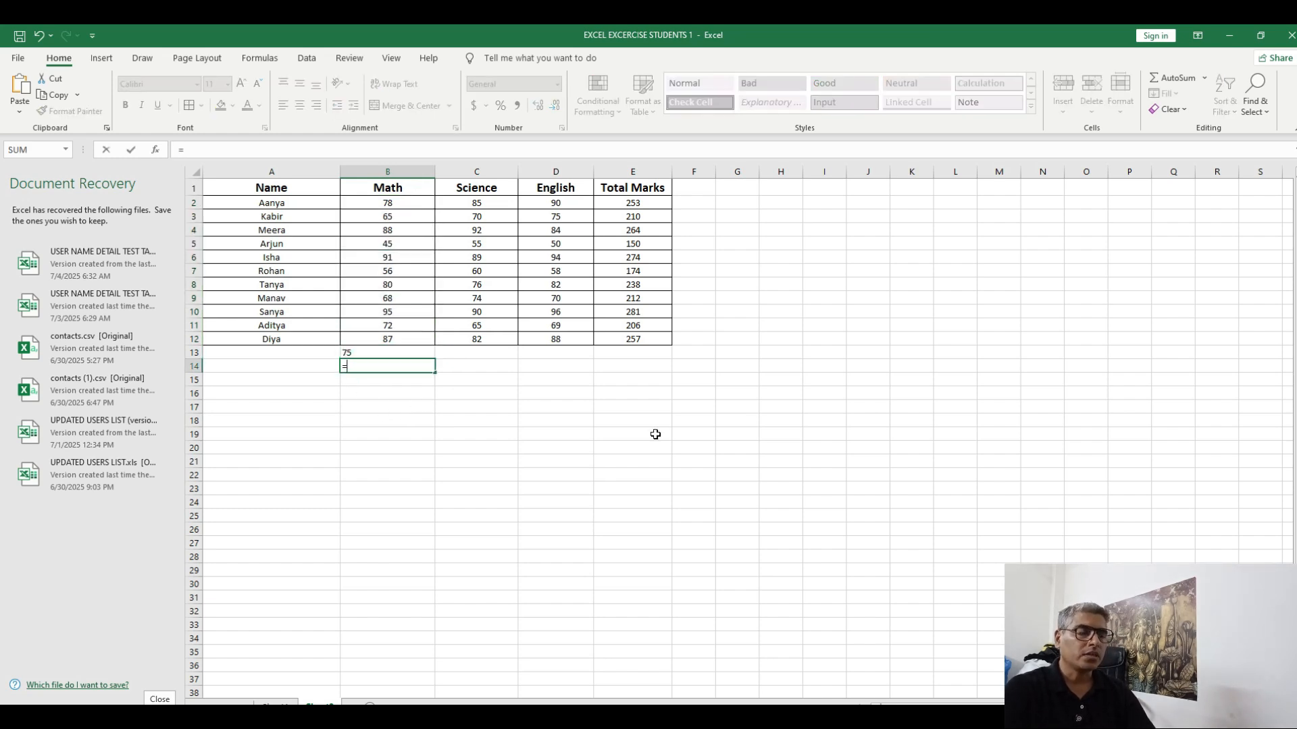
type("825/11")
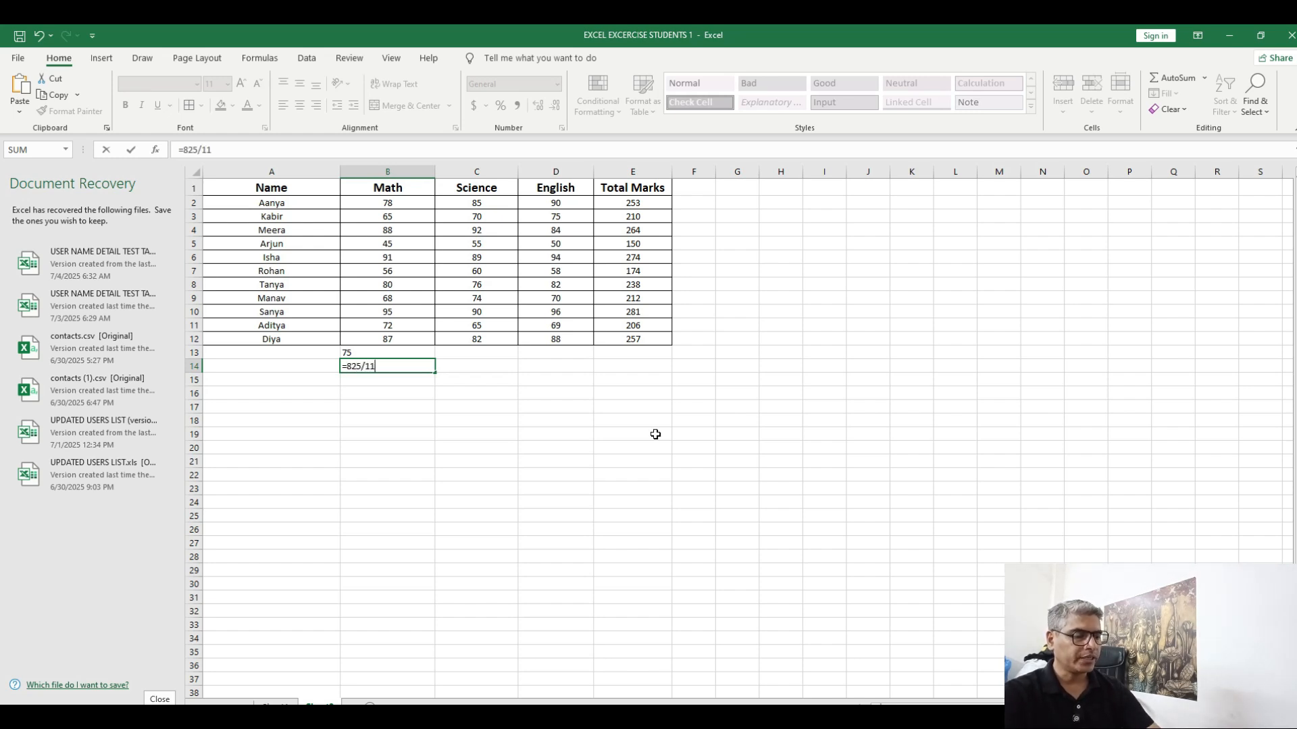
key("Return")
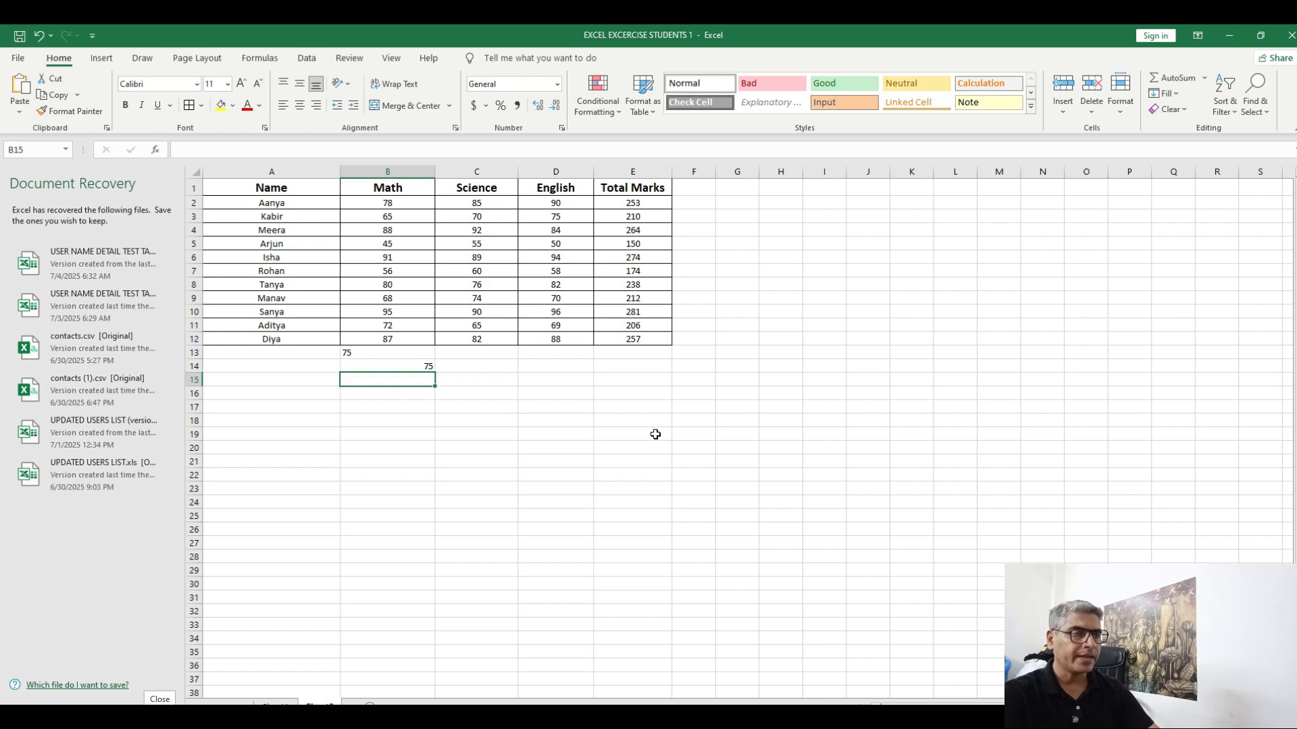
key("Up")
key("Up")
key("Down")
key("Up")
Enter the formula =AVERAGE(C2:C12) in cell C13 to calculate the average of the Science marks
key("Right")
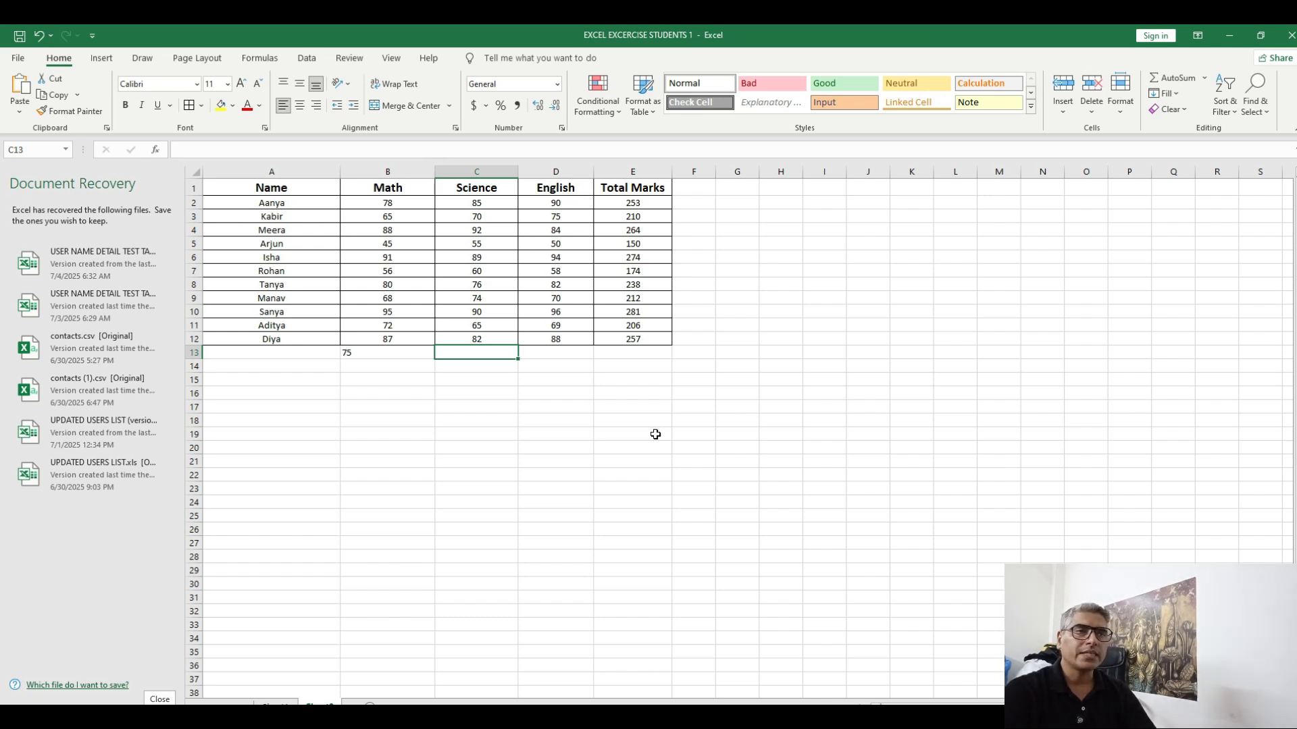
type("=av")
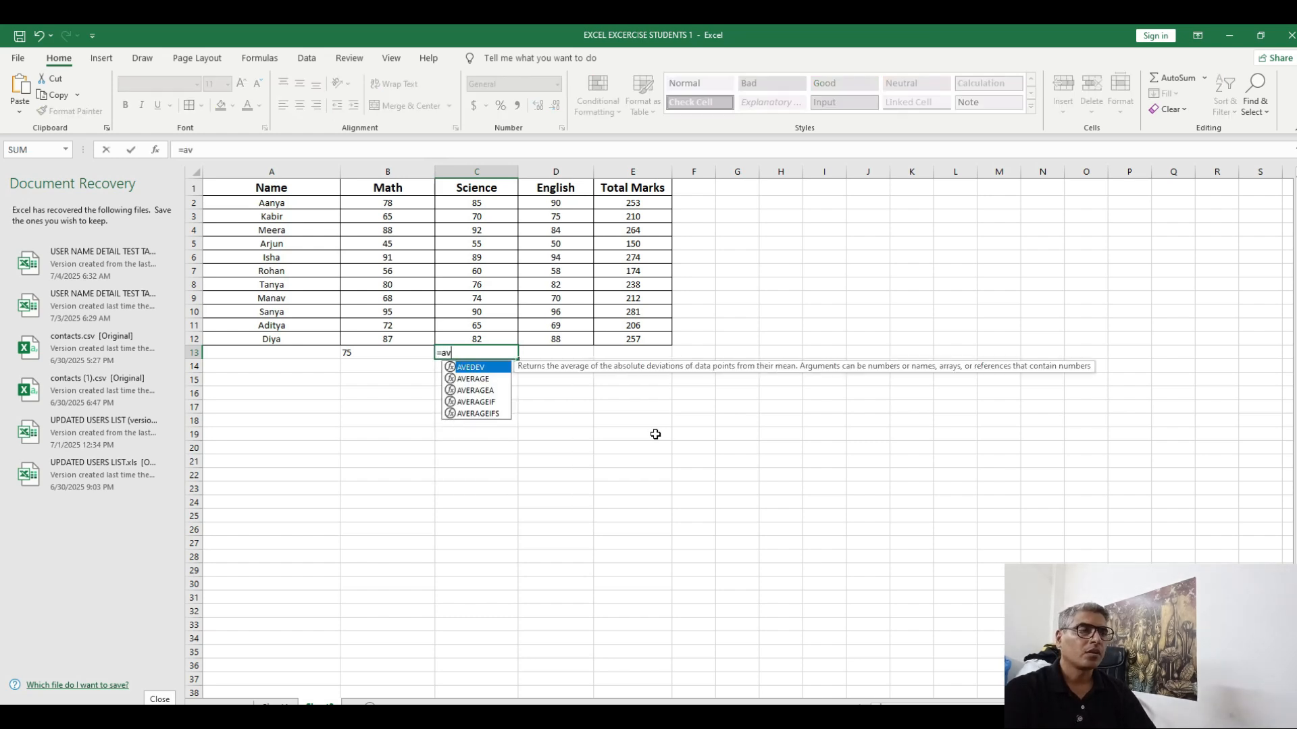
type("erage")
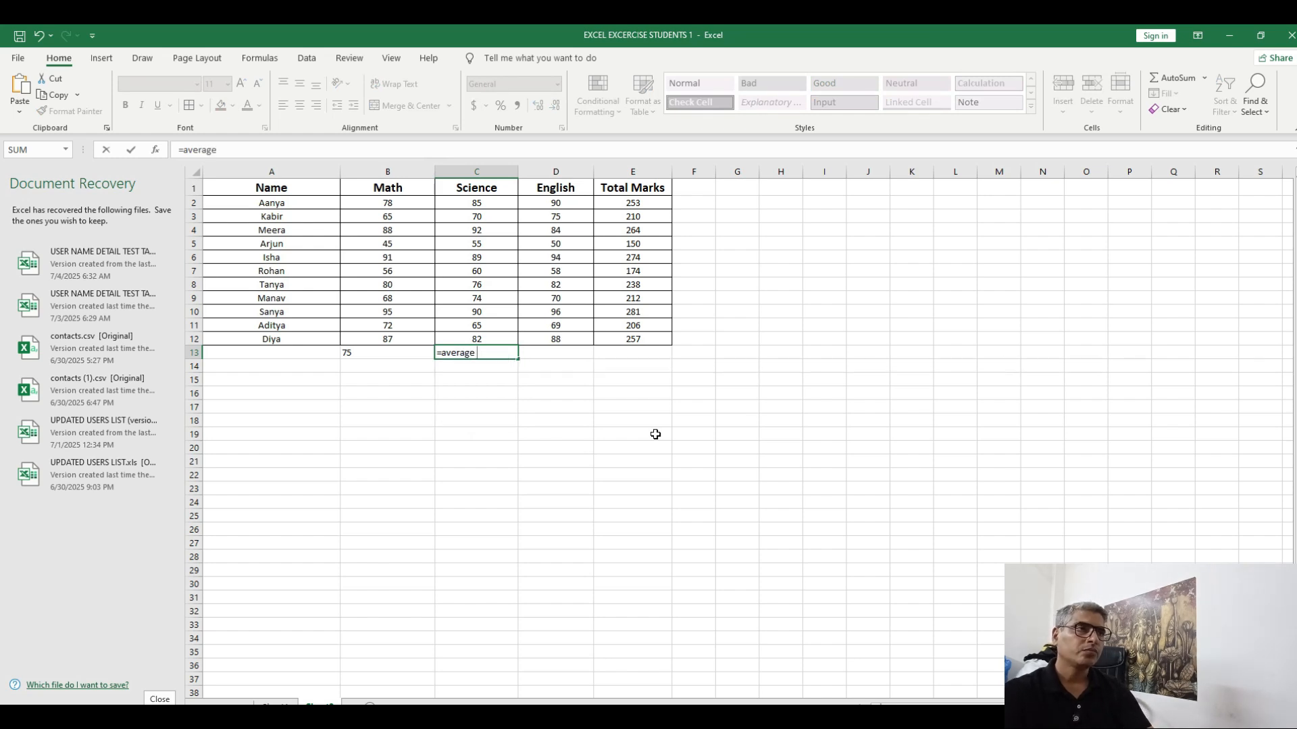
key("BackSpace")
type("(")
key("Up")
key("shift+Up")
key("shift+Up")
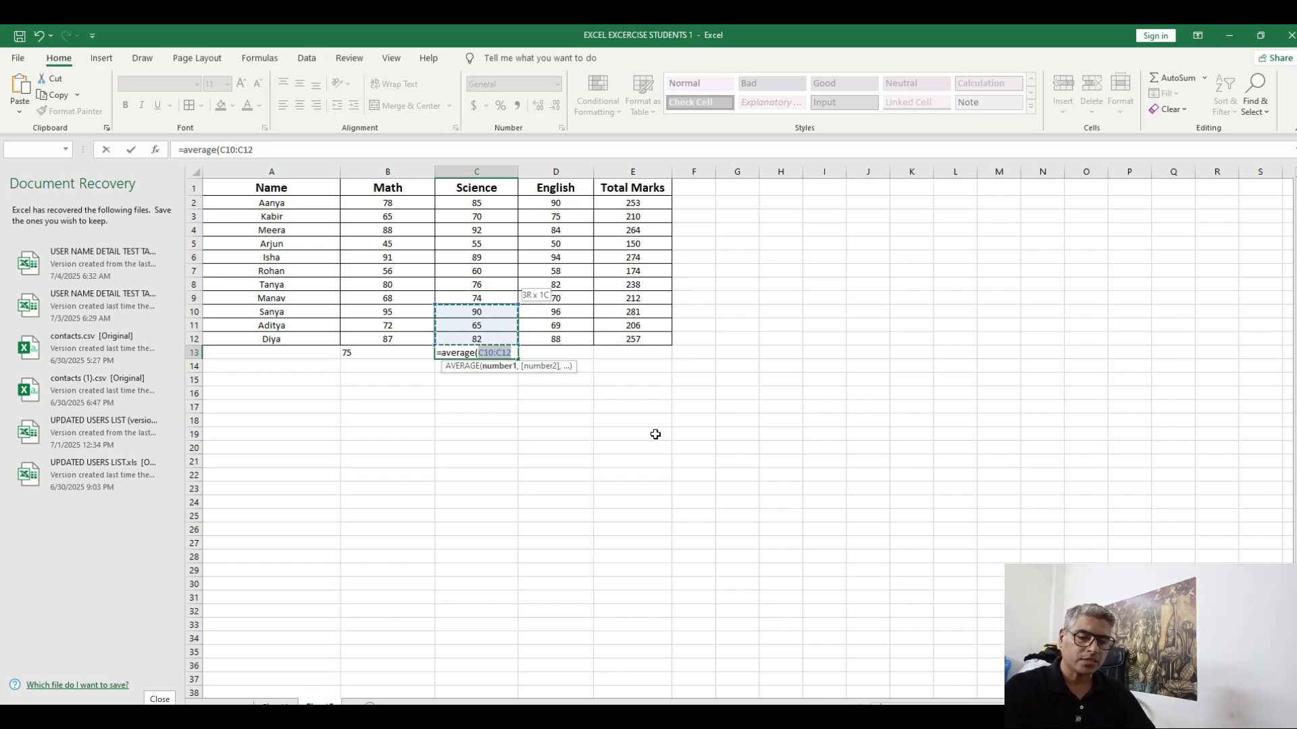
key("shift+Up")
key("shift+Up")
key("shift+Up")
key("shift+Up")
key("shift+Up")
key("shift+Up")
key("shift+Up")
key("shift+Up")
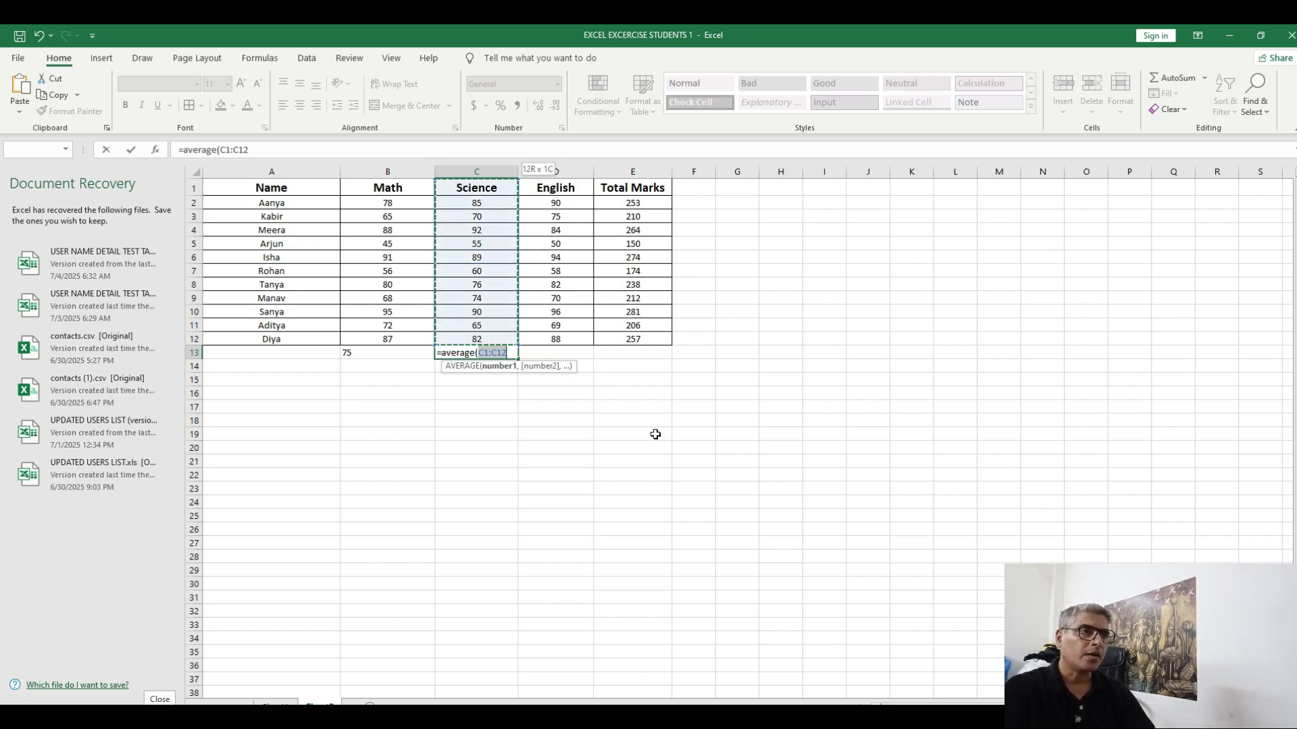
type(")")
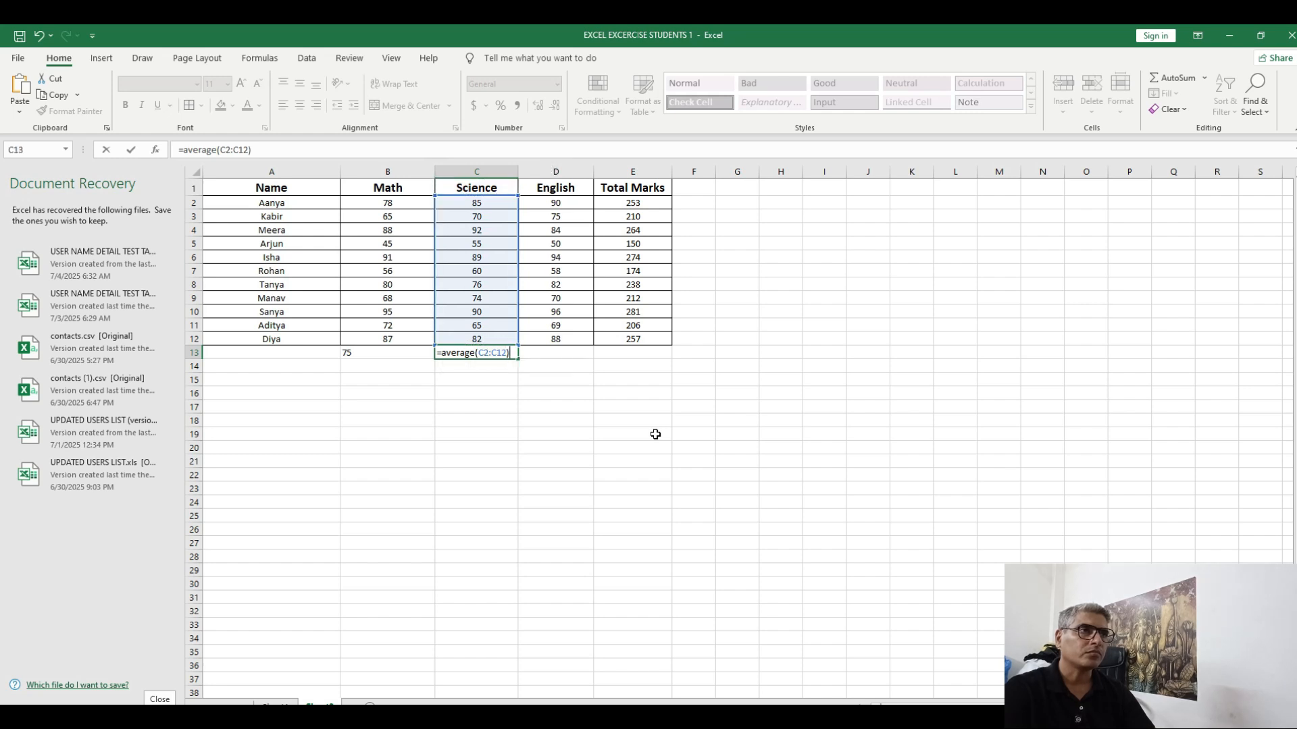
key("Return")
key("Up")
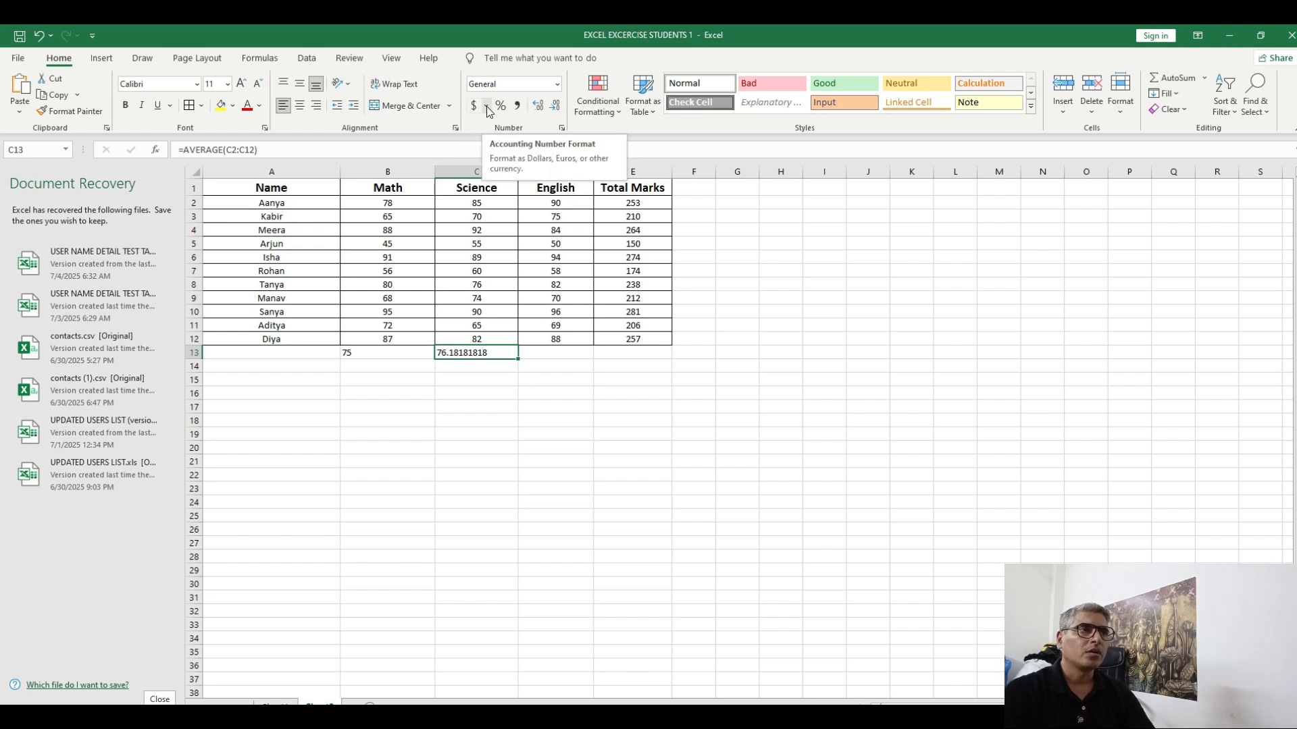
Reduce the Science average in cell C13 to two decimal places
left_click(555, 106)
left_click(555, 106)
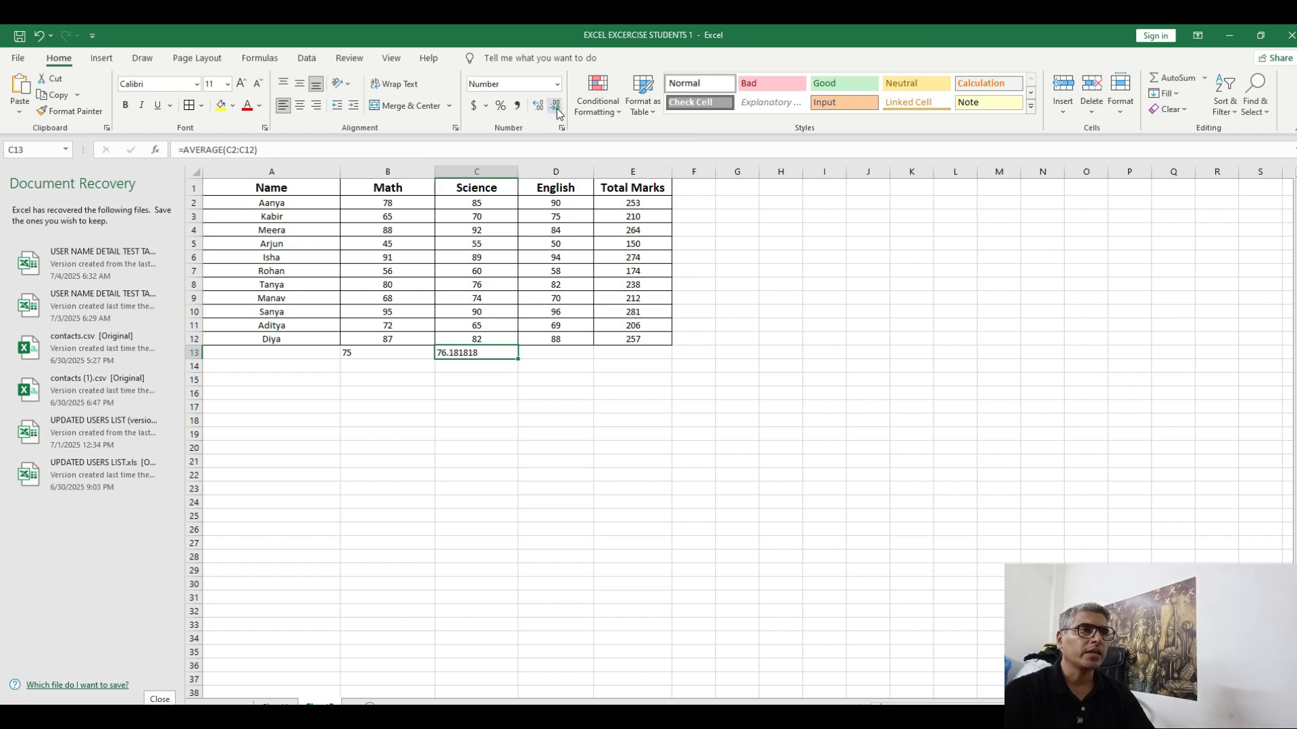
left_click(555, 106)
left_click(555, 106)
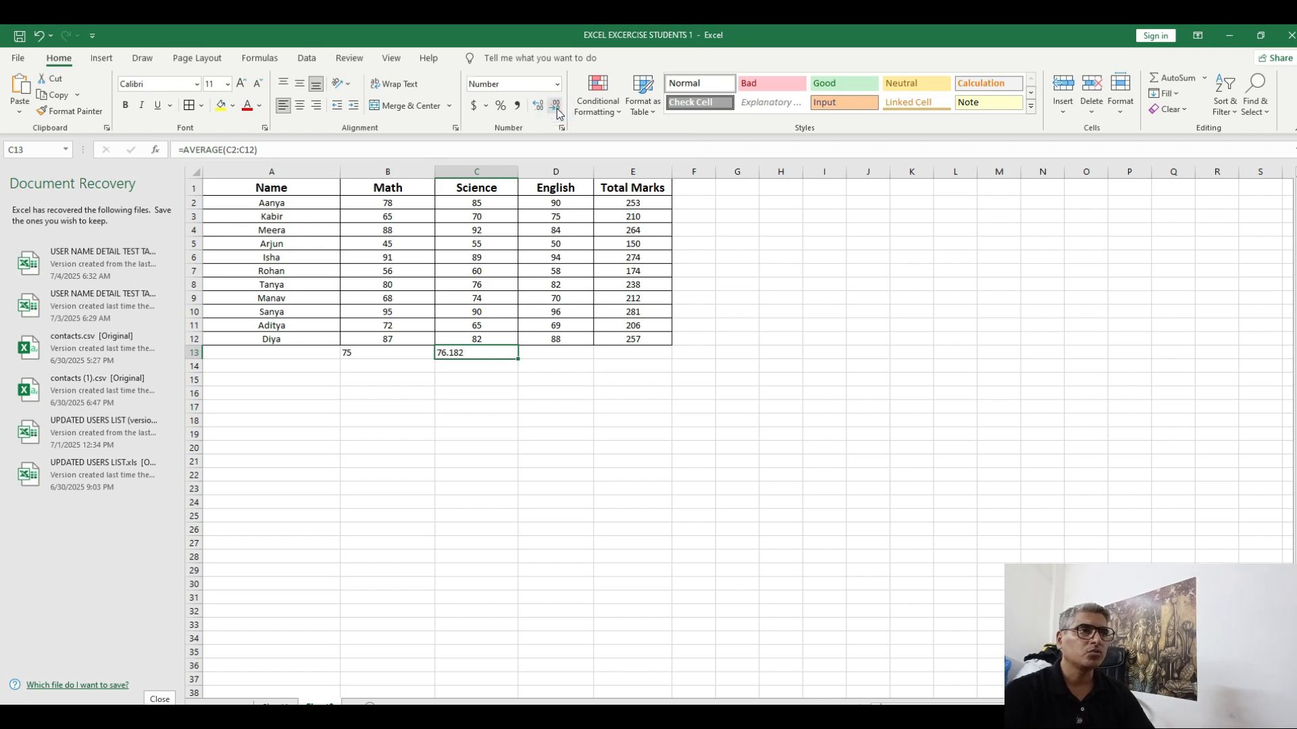
left_click(555, 107)
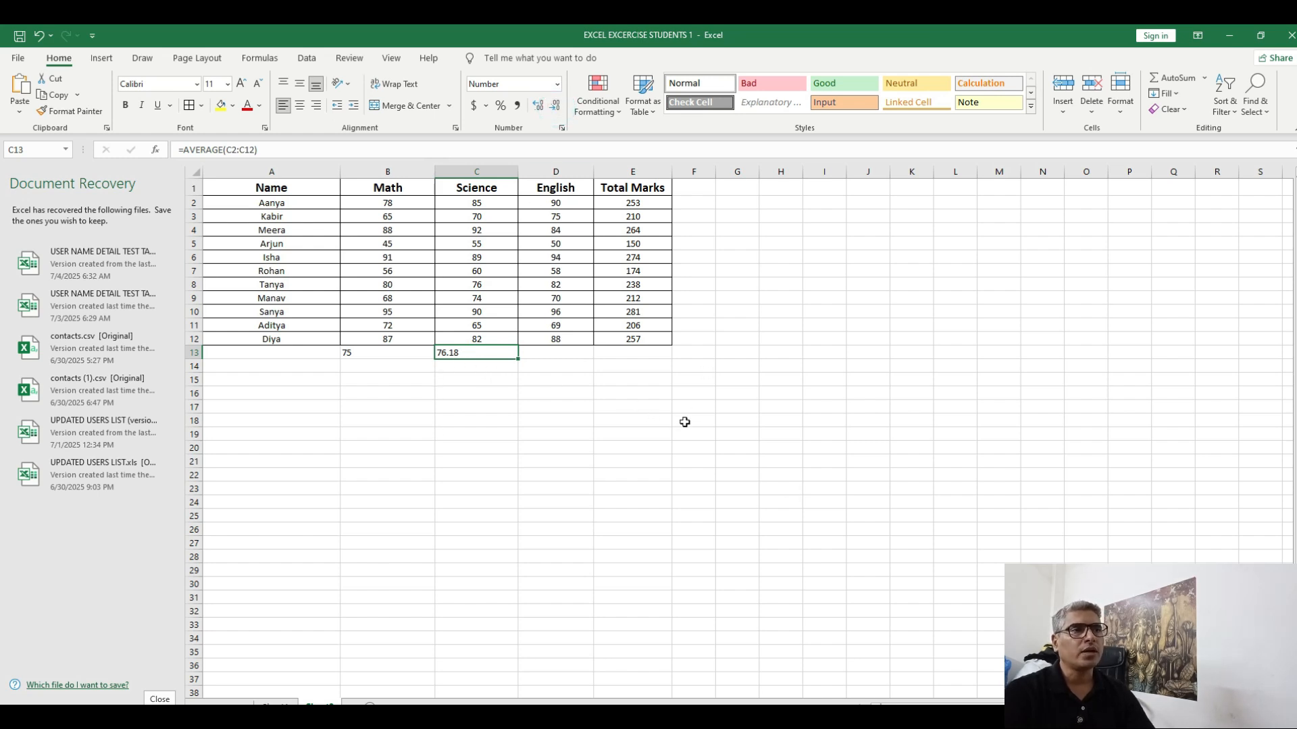
Enter the formula =AVERAGE(D1:D12) in cell D13 to calculate the average of the English marks
left_click(522, 352)
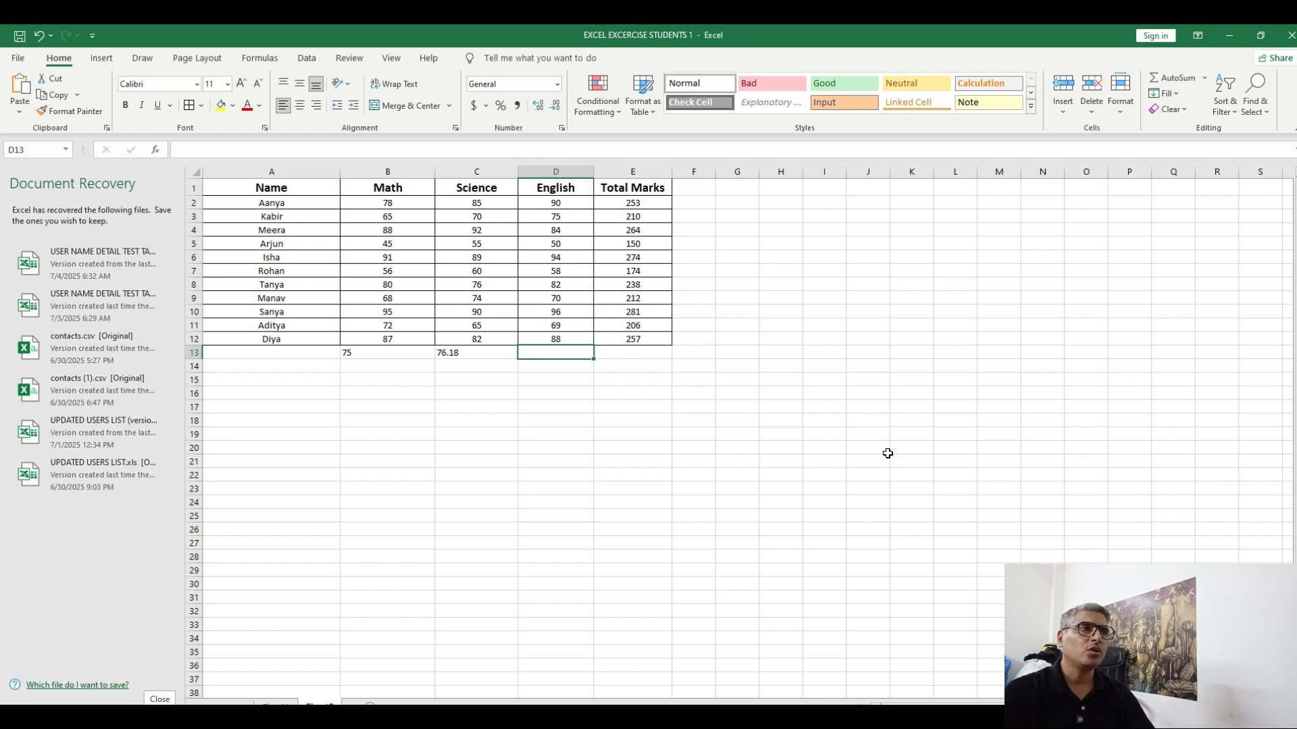
type("=ave")
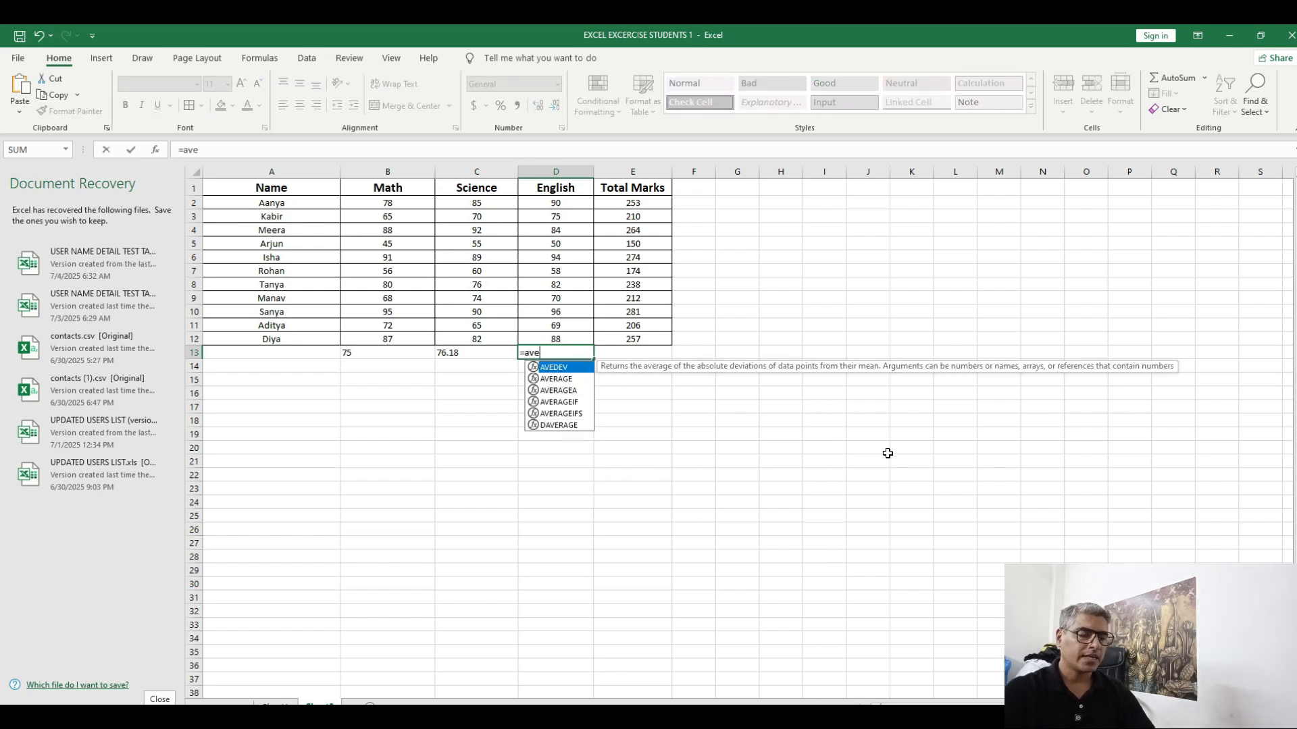
type("rage(")
key("Up")
key("shift+Up")
key("shift+Up")
key("shift+Up")
key("shift+Up")
key("shift+Up")
key("shift+Up")
key("shift+Up")
key("shift+Up")
key("shift+Up")
key("shift+Up")
key("shift+Up")
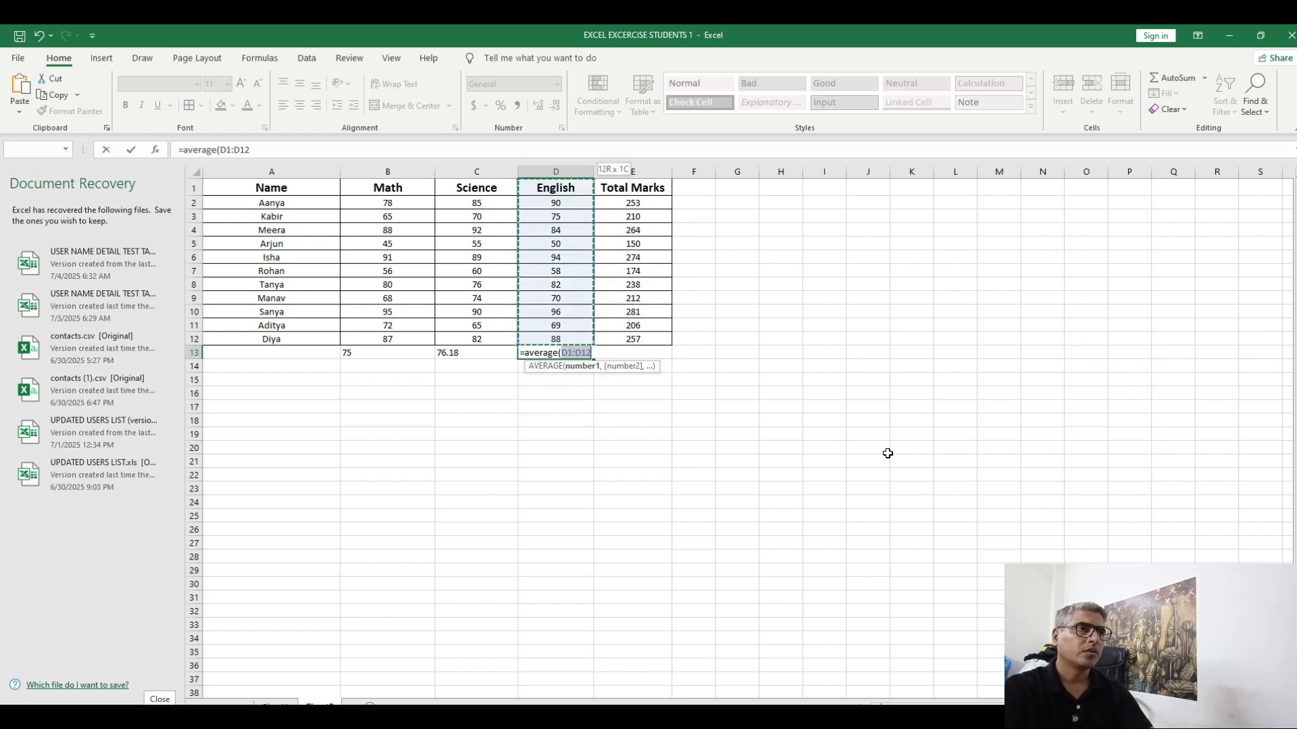
key("Return")
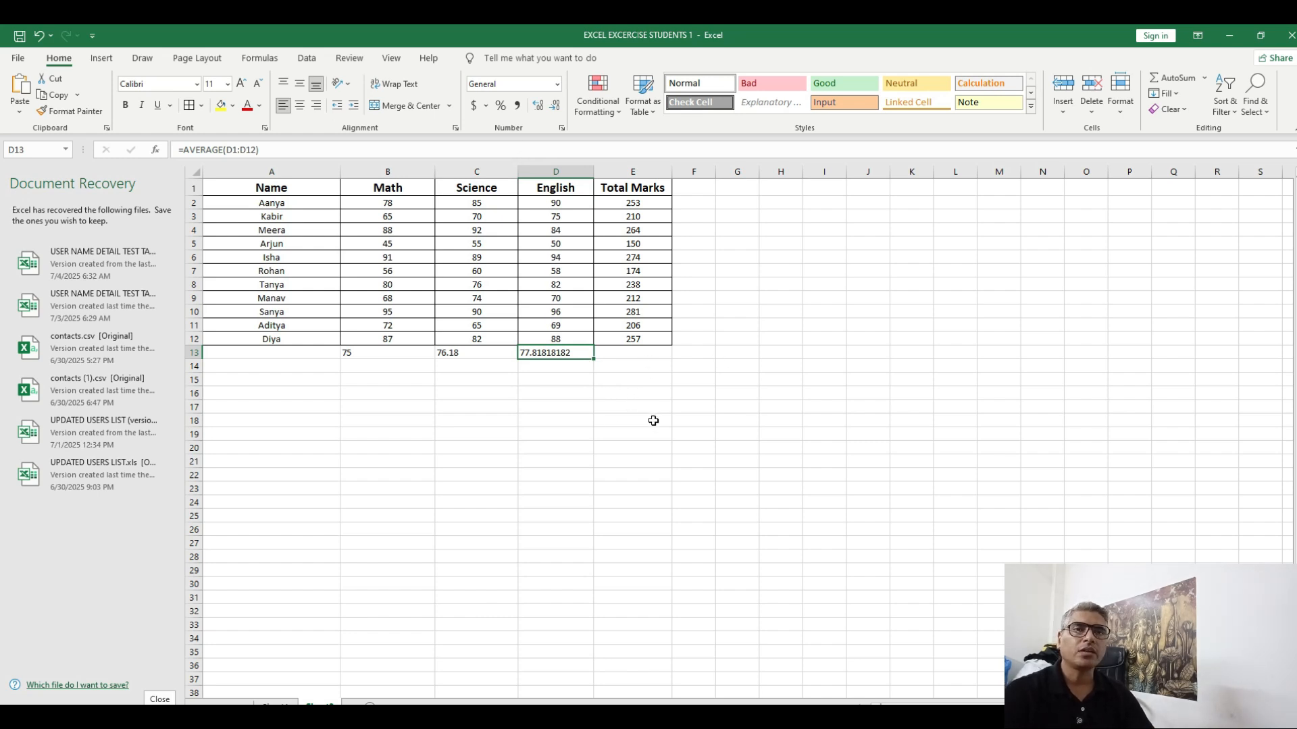
Reduce the English average in cell D13 to one decimal place
left_click(555, 107)
left_click(555, 107)
left_click(555, 106)
Enter the formula =AVERAGE(E2:E12) in cell E13 to calculate the average of the Total Marks column
left_click(642, 353)
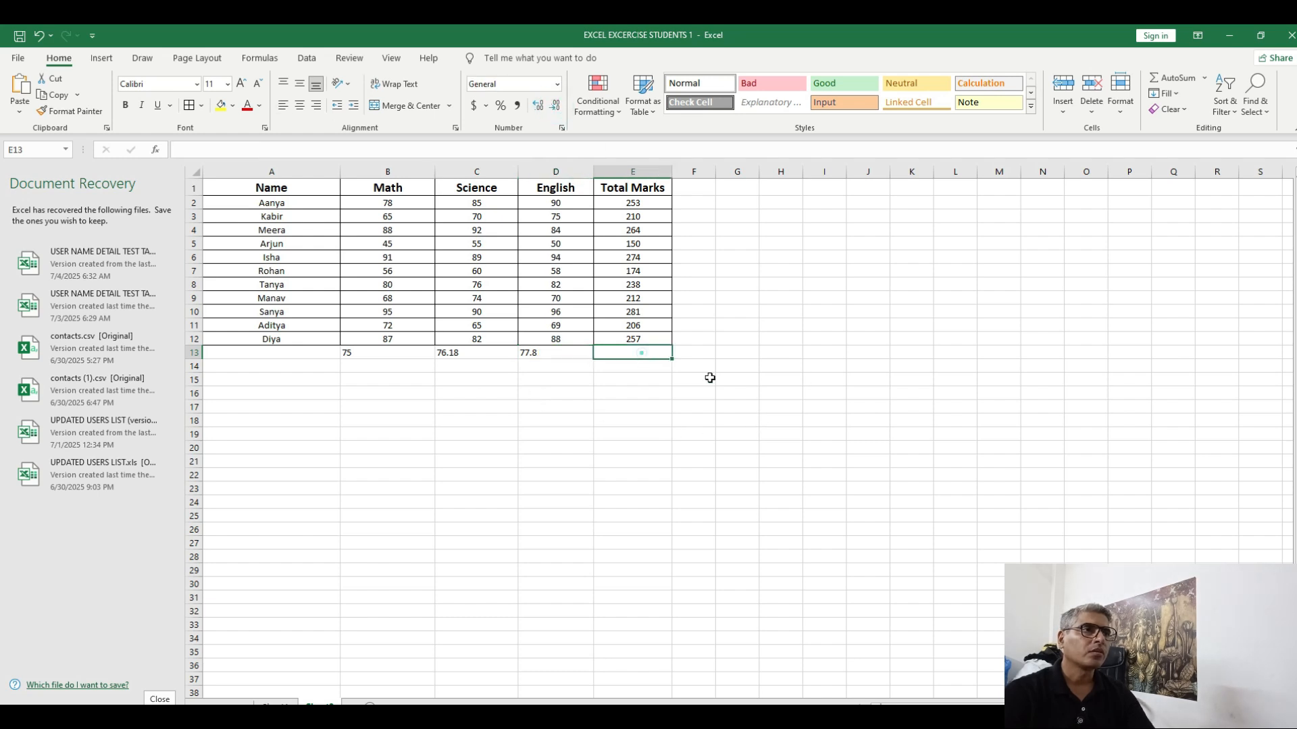
type("=a")
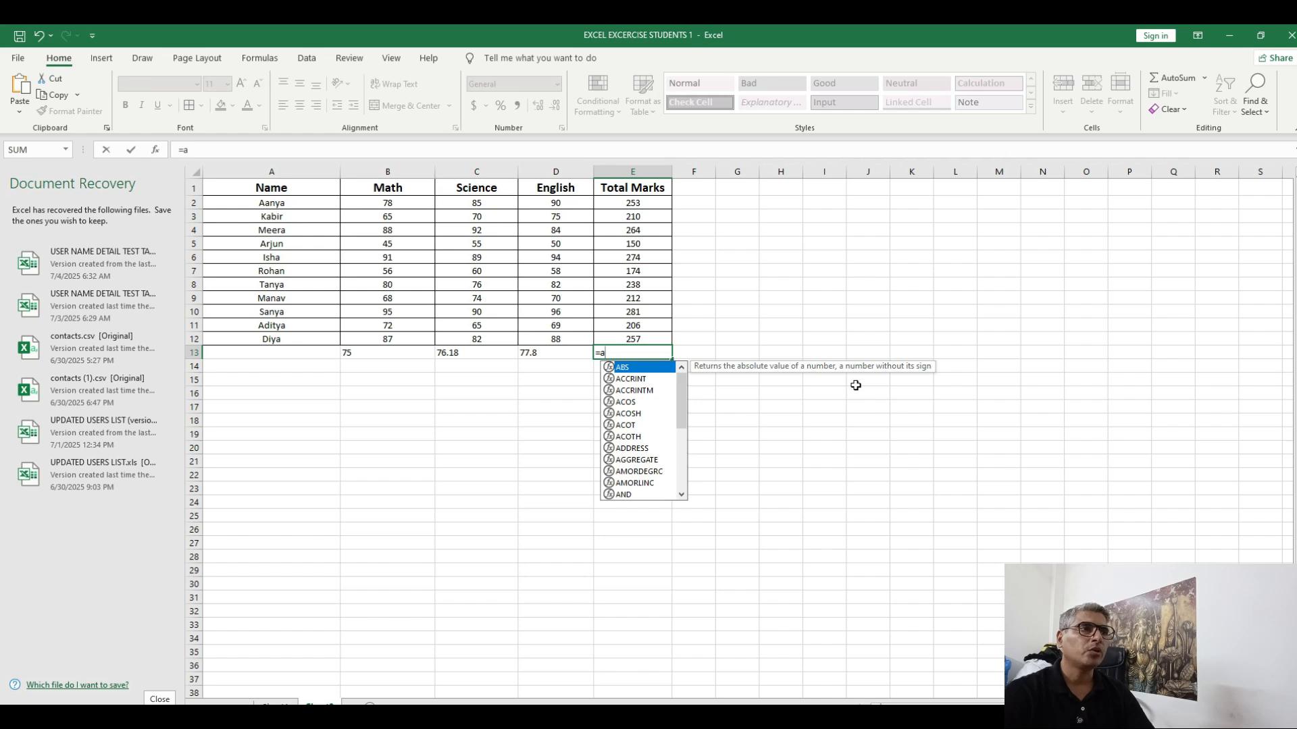
type("vera")
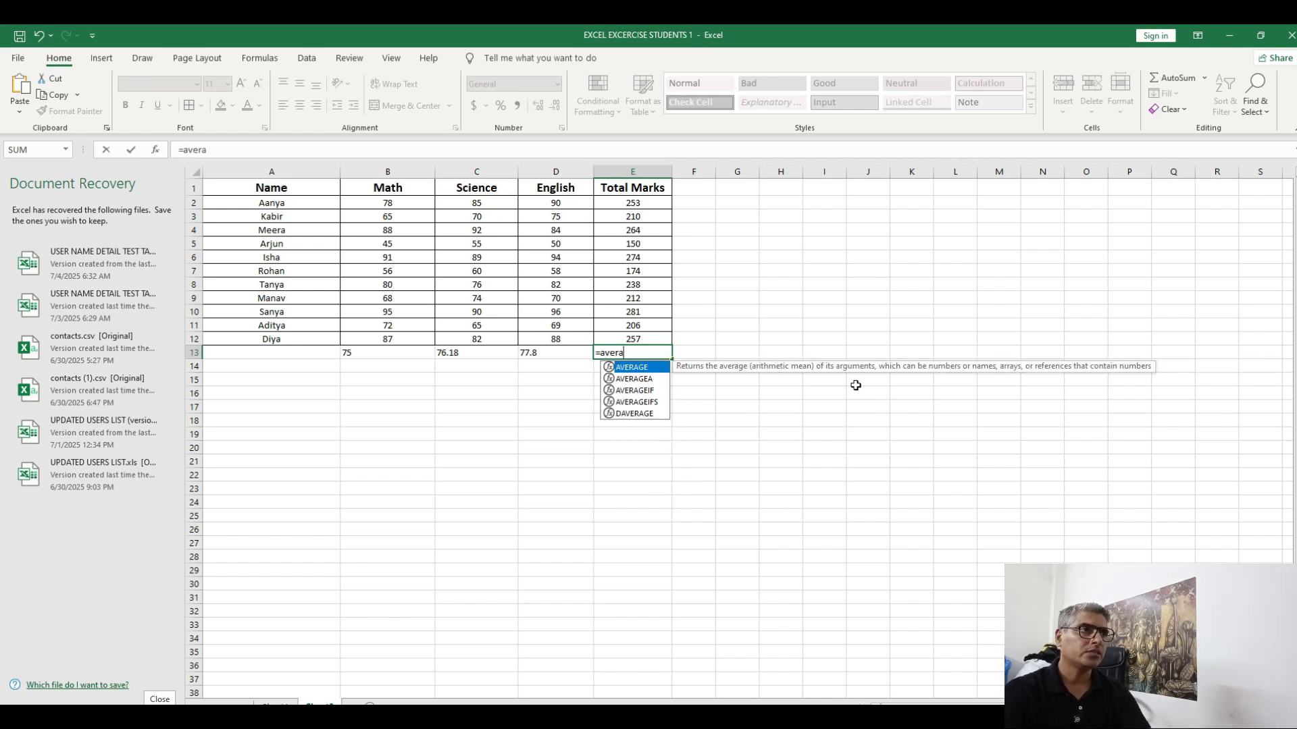
type("ge(")
key("Up")
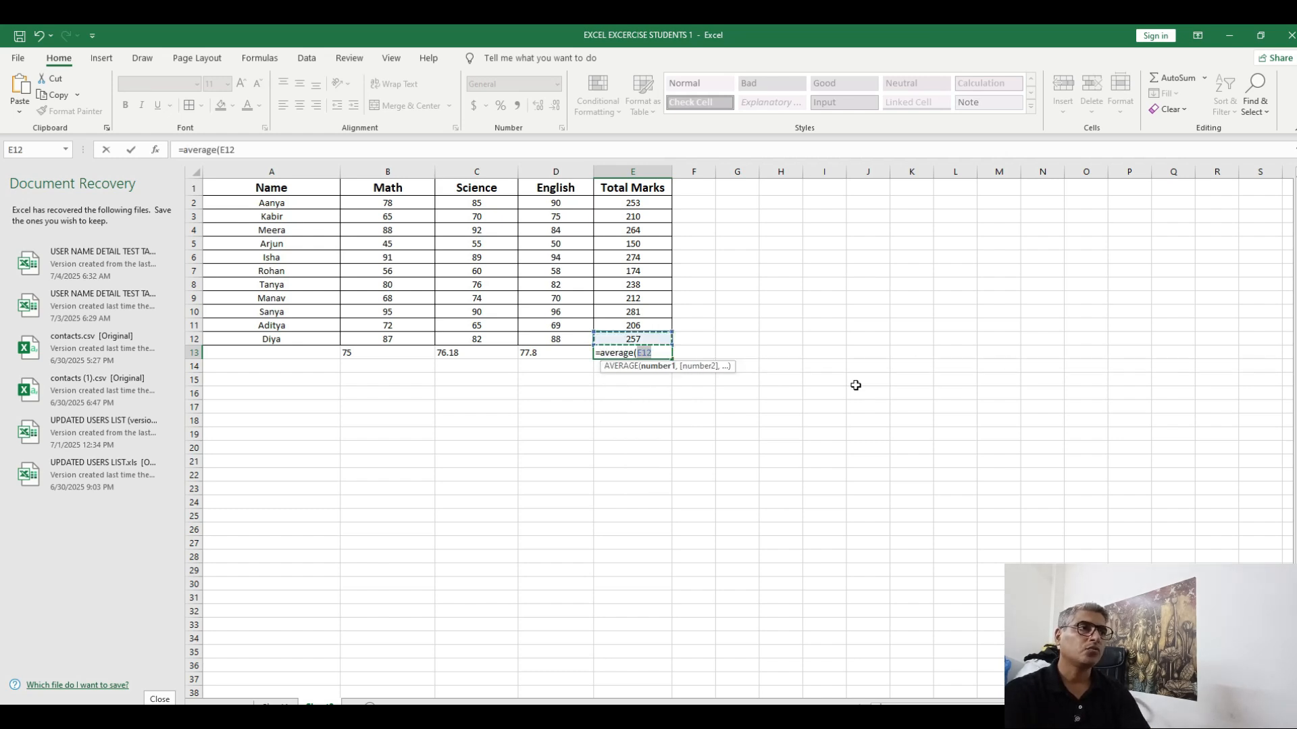
key("shift+Up")
key("shift+Up")
key("shift+Up")
key("shift+Up")
key("shift+Up")
key("shift+Up")
key("shift+Up")
key("shift+Up")
key("shift+Up")
key("shift+Up")
key("shift+Up")
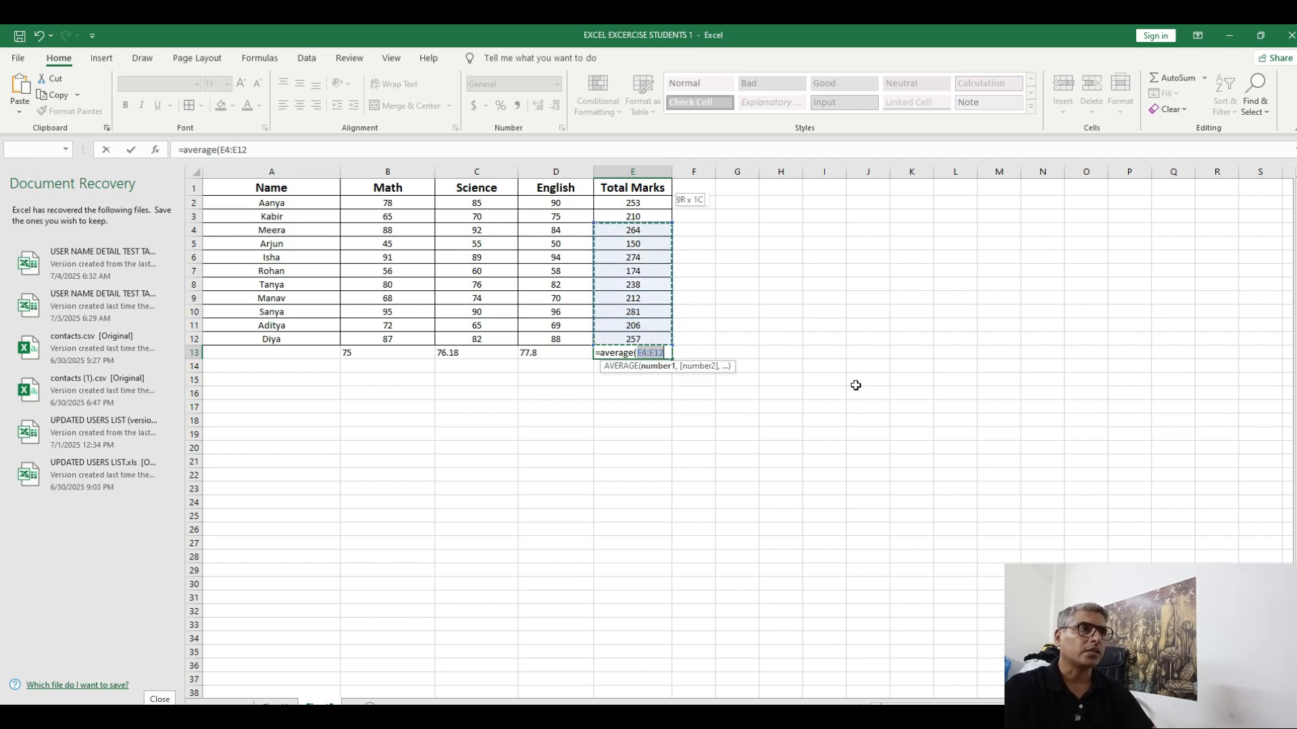
key("shift+Down")
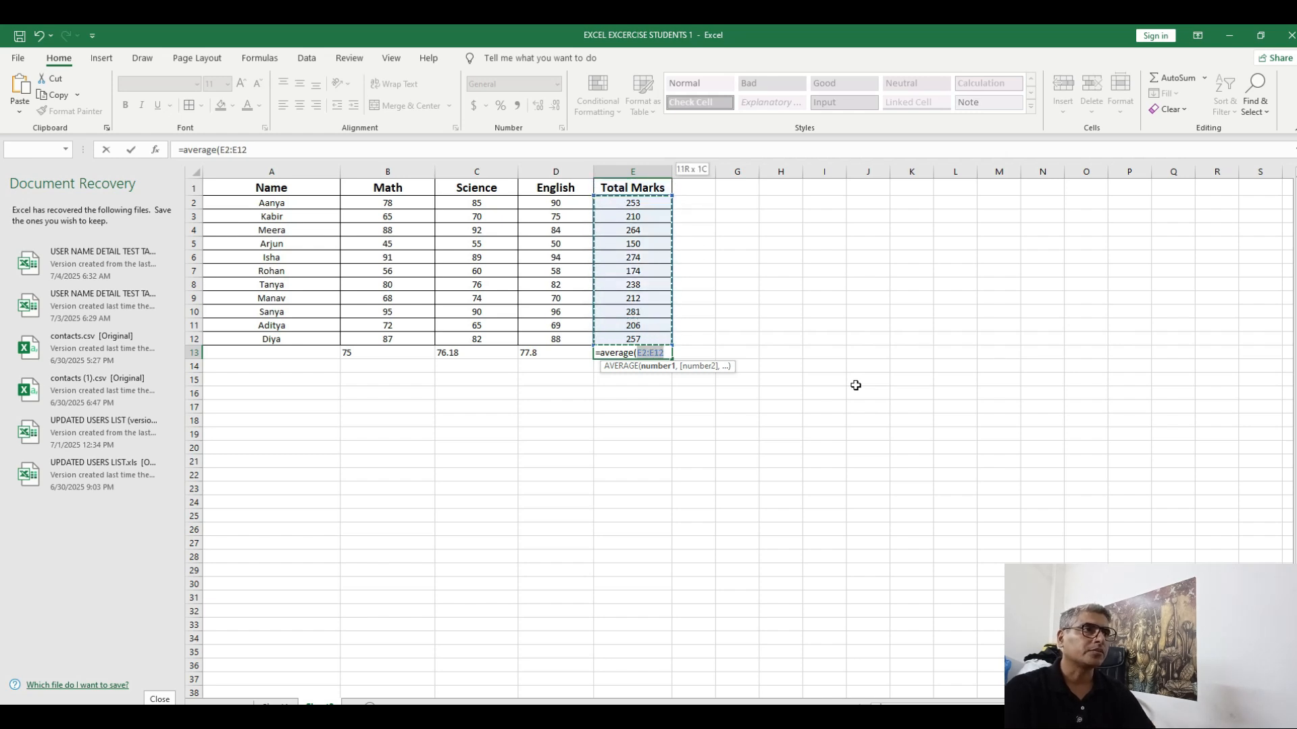
type(")")
key("Return")
key("Up")
key("Down")
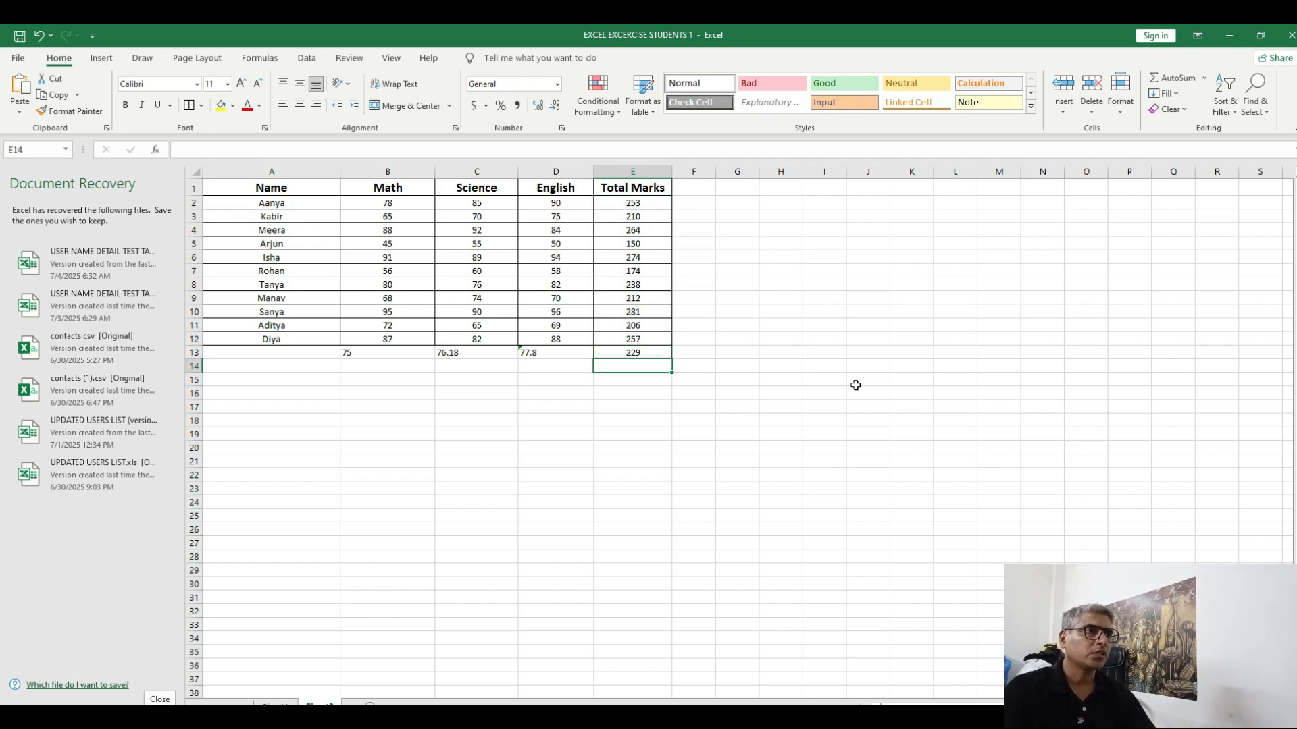
Widen the empty column F, directly after the Total Marks column, slightly
key("Left")
key("Left")
key("Left")
key("Left")
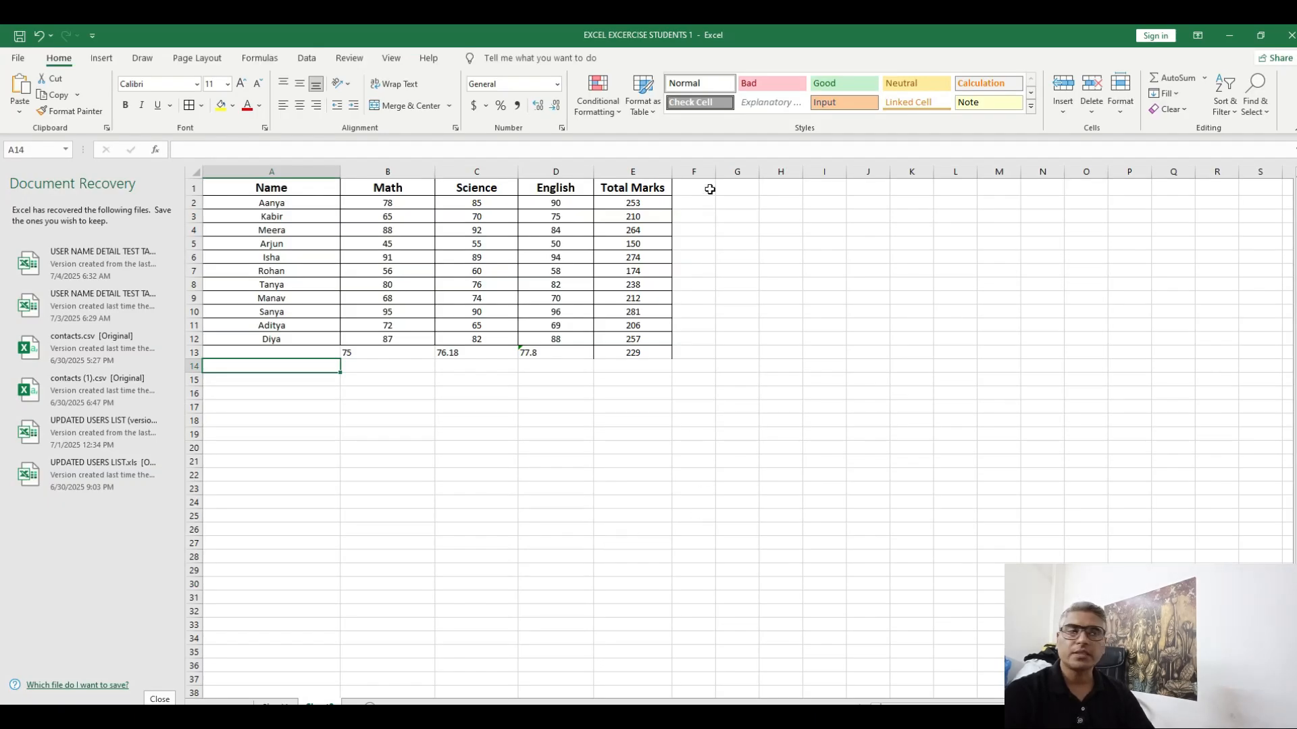
left_click_drag(715, 172, 739, 170)
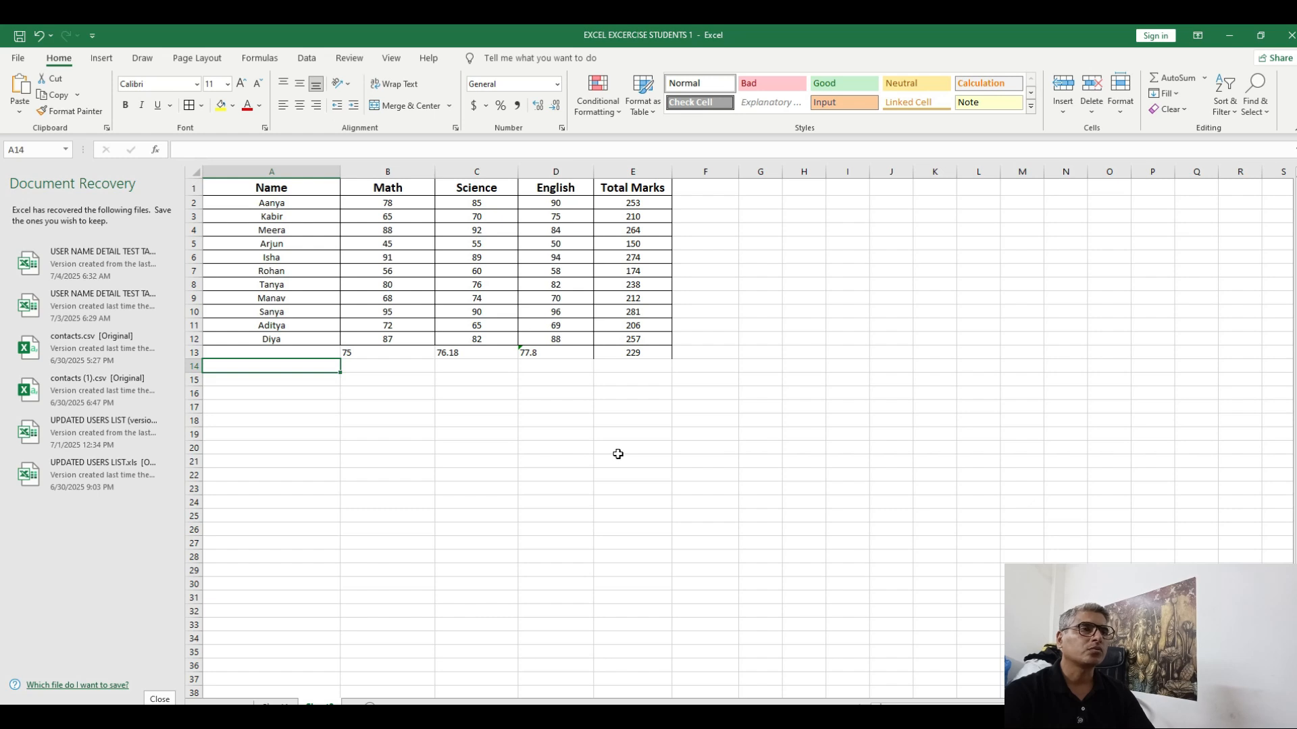
Enter the label "Highest Marks in Each Subject" in cell A15 below the marks table
left_click(323, 382)
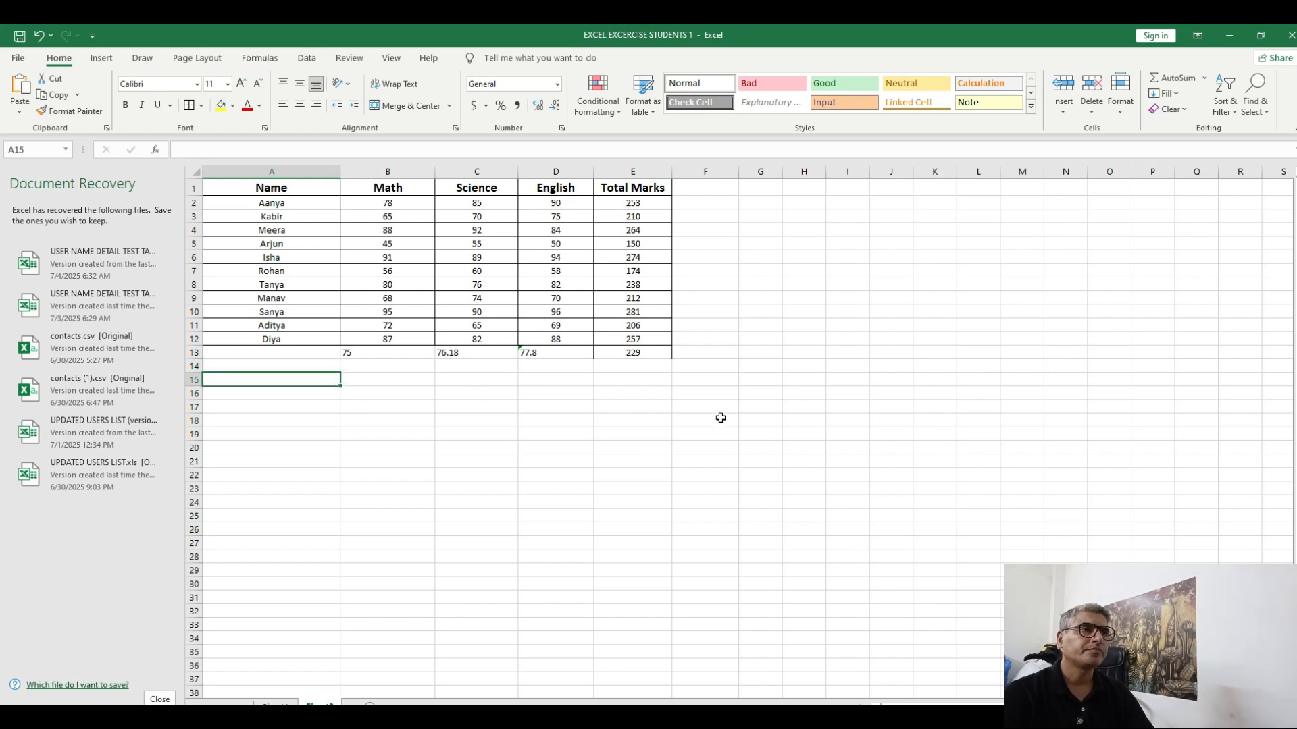
type("Highe")
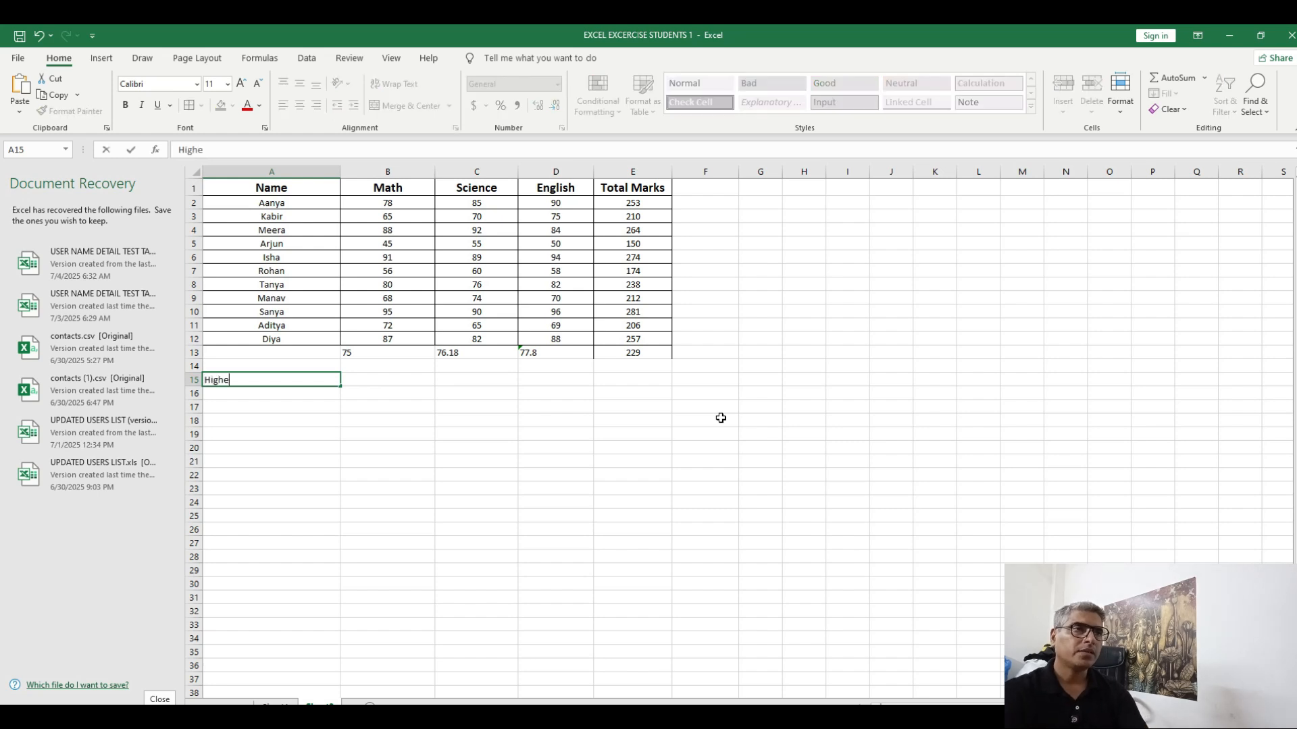
type("st Marks in ")
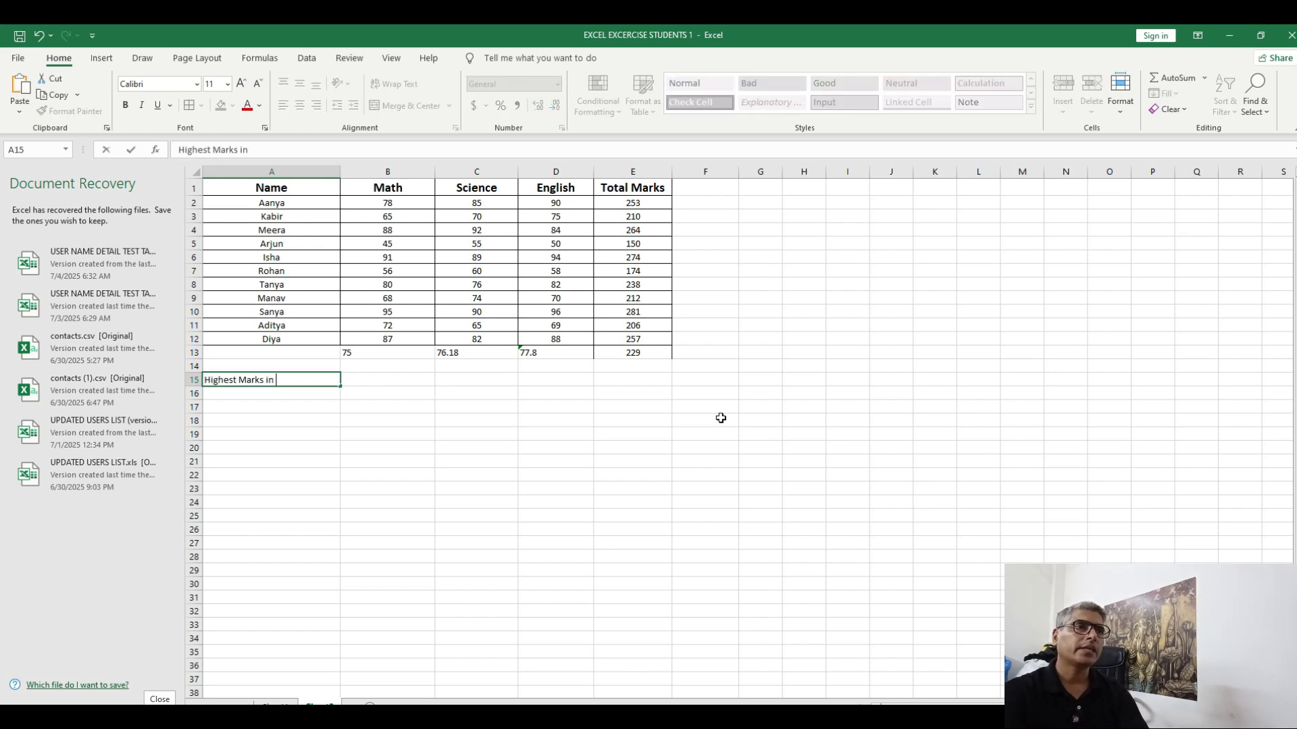
type("Each Subject")
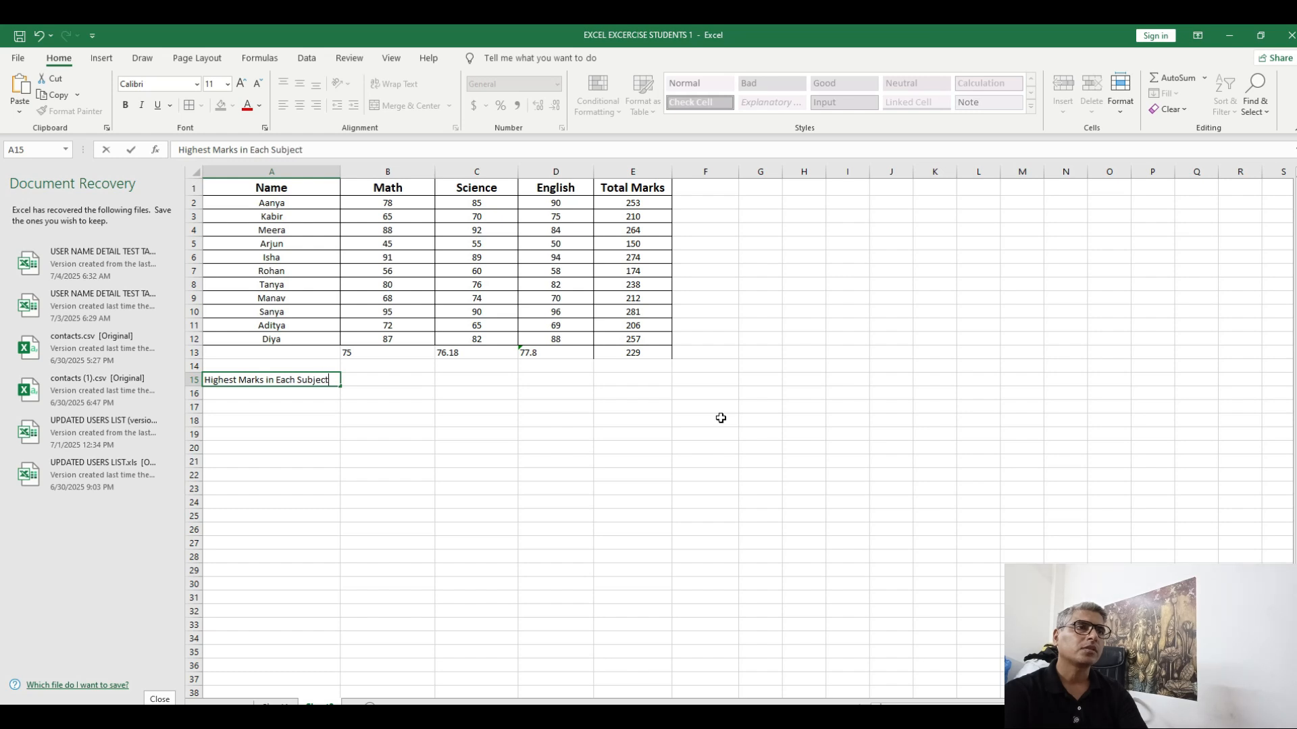
key("Return")
Enter the formula =MAX(B2:B12) in cell B15 to find the highest Math mark
key("Up")
key("Right")
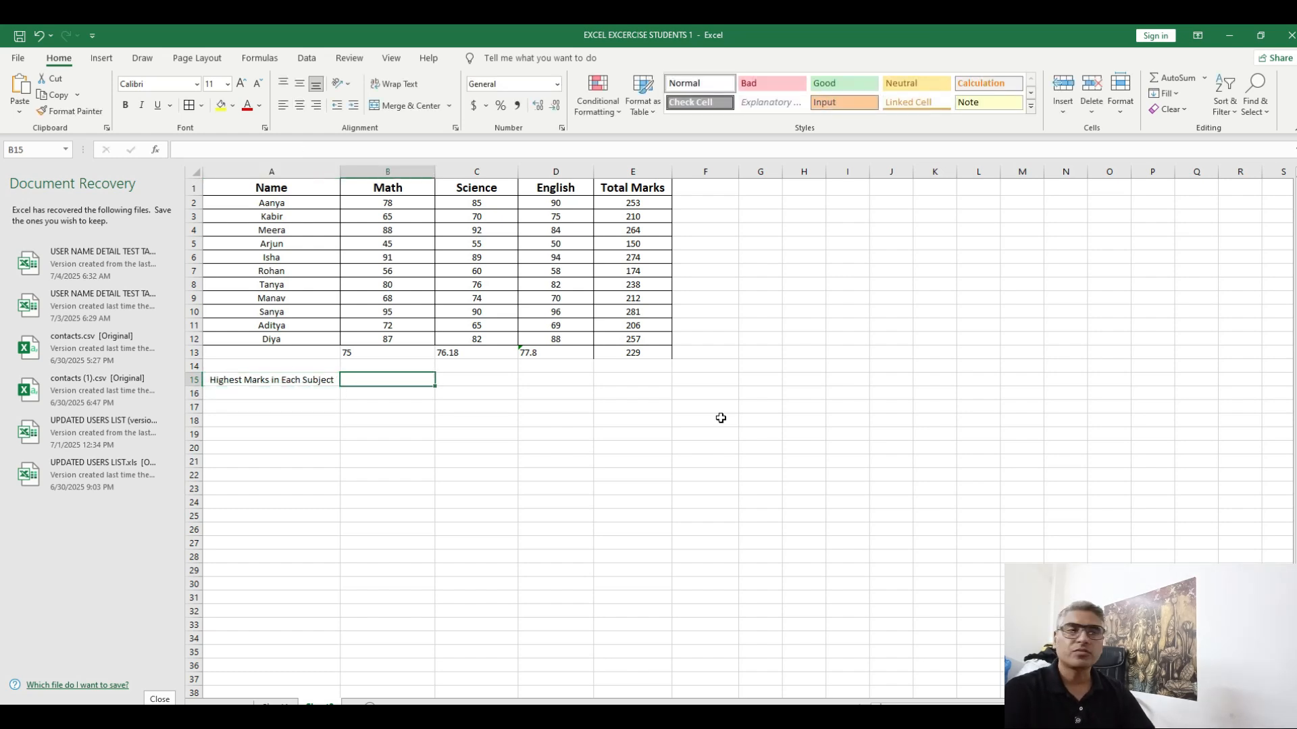
type("=max(")
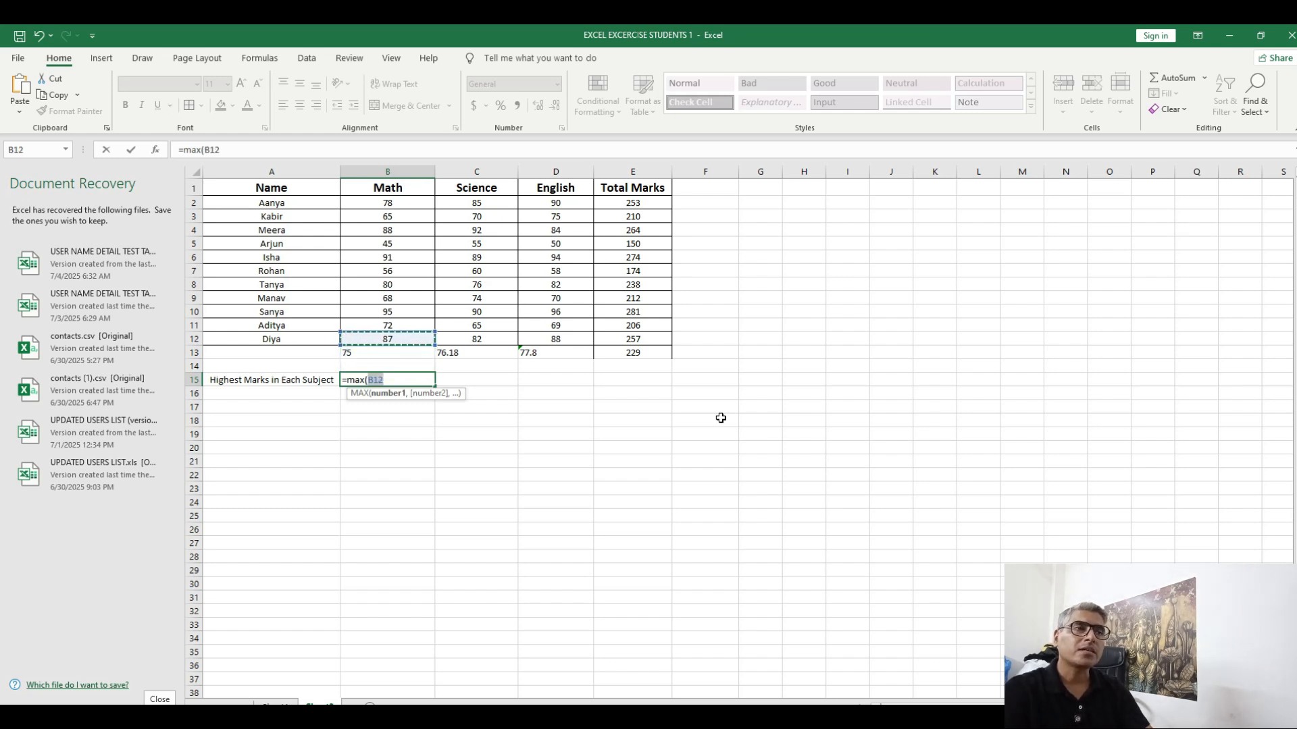
key("shift+Up")
key("shift+Up")
key("shift+Up")
key("shift+Up")
key("shift+Up")
key("shift+Up")
key("shift+Up")
key("shift+Up")
key("shift+Up")
key("shift+Up")
key("shift+Up")
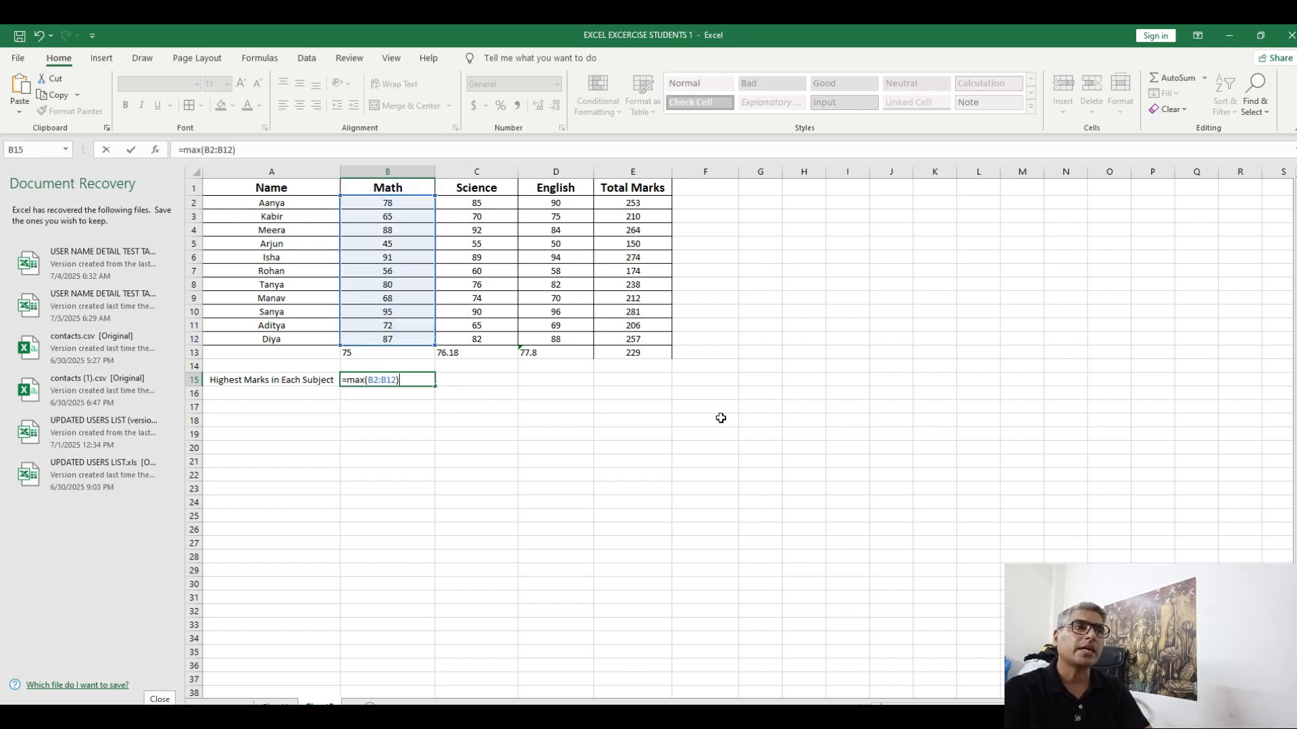
key("Return")
key("Up")
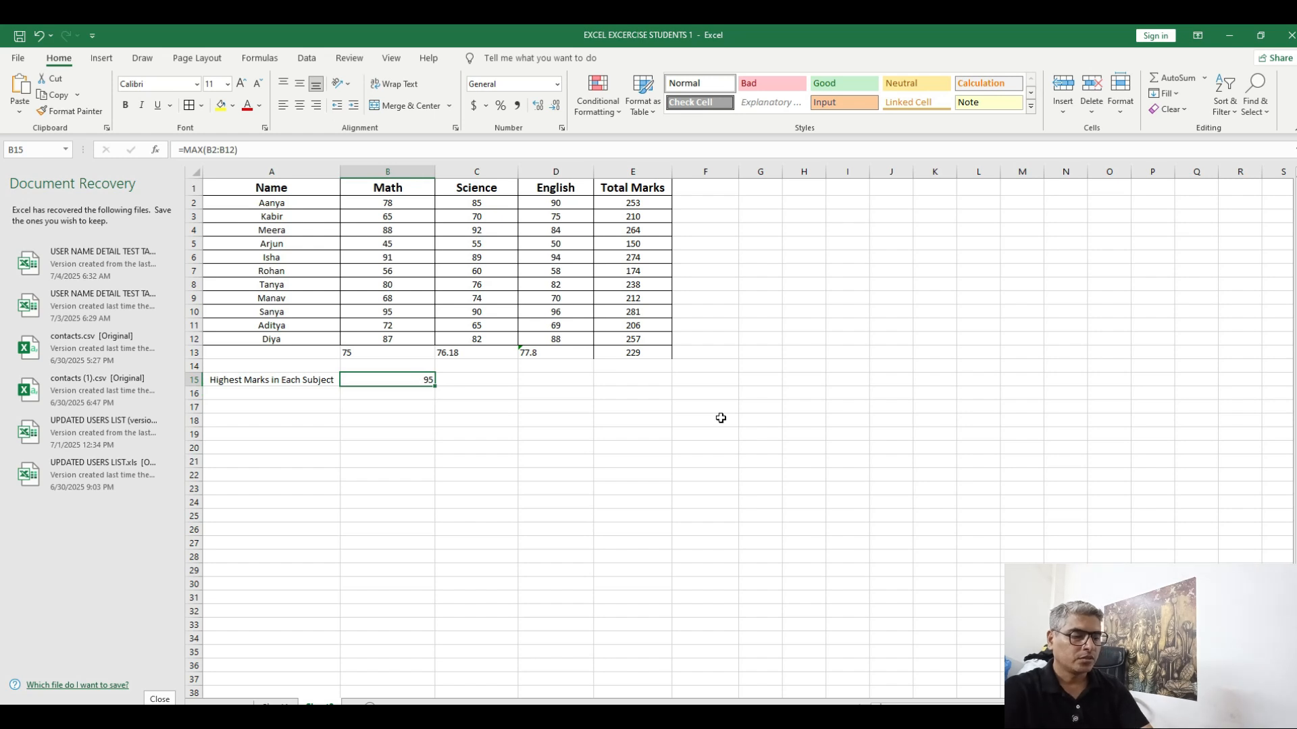
Look through the Math marks in column B to verify the maximum calculated in cell B15
key("Up")
key("Up")
key("Up")
key("Up")
key("Up")
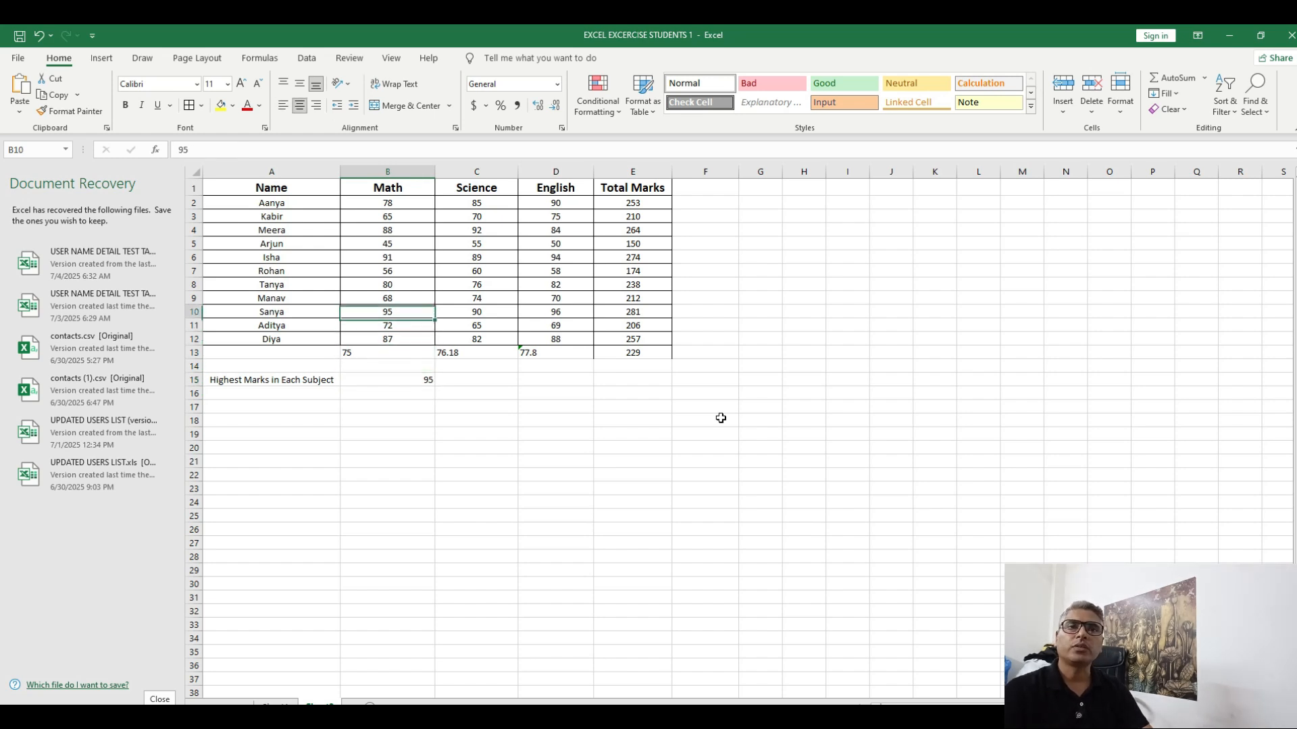
key("Up")
key("Up")
key("Up")
key("Up")
key("Down")
key("Down")
key("Down")
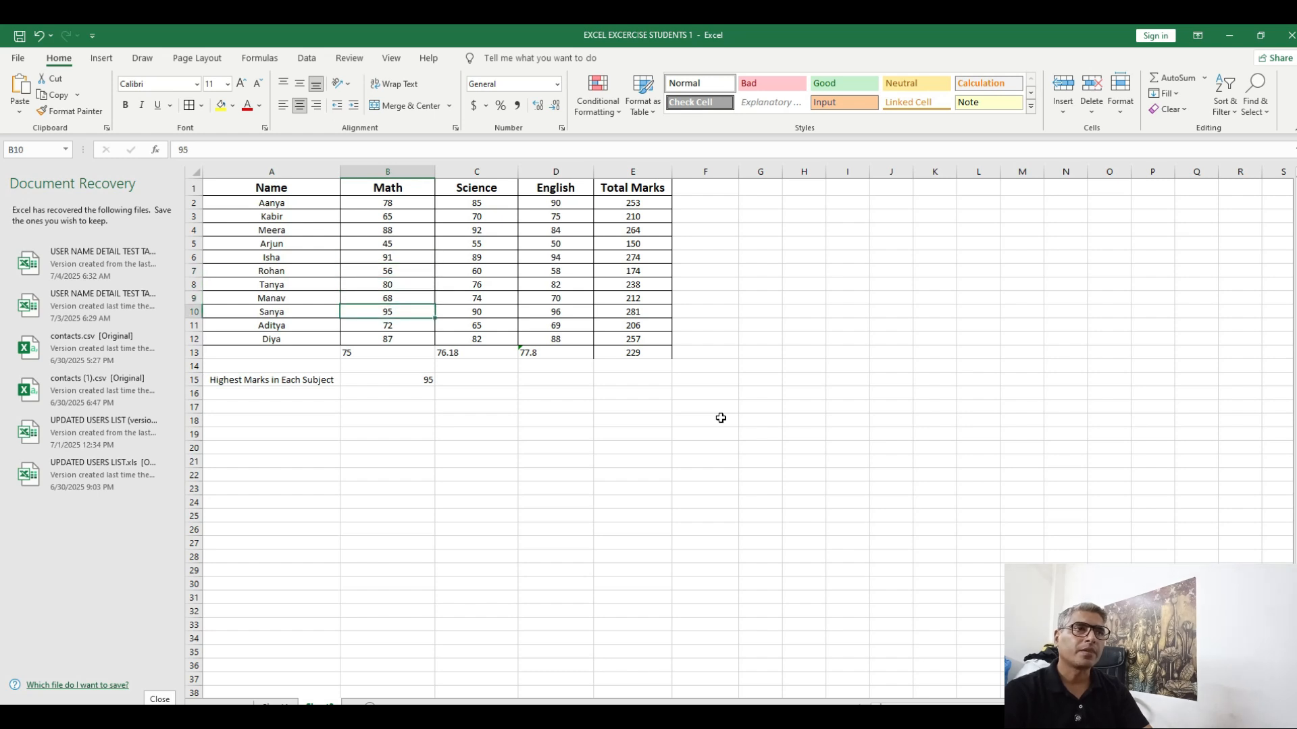
key("Down")
key("Down")
key("Down")
key("Down")
key("Down")
Enter the formula =MAX(C2:C12) in cell C15 to find the highest Science mark
key("Right")
key("Up")
key("Up")
key("Up")
key("Down")
key("Down")
key("Down")
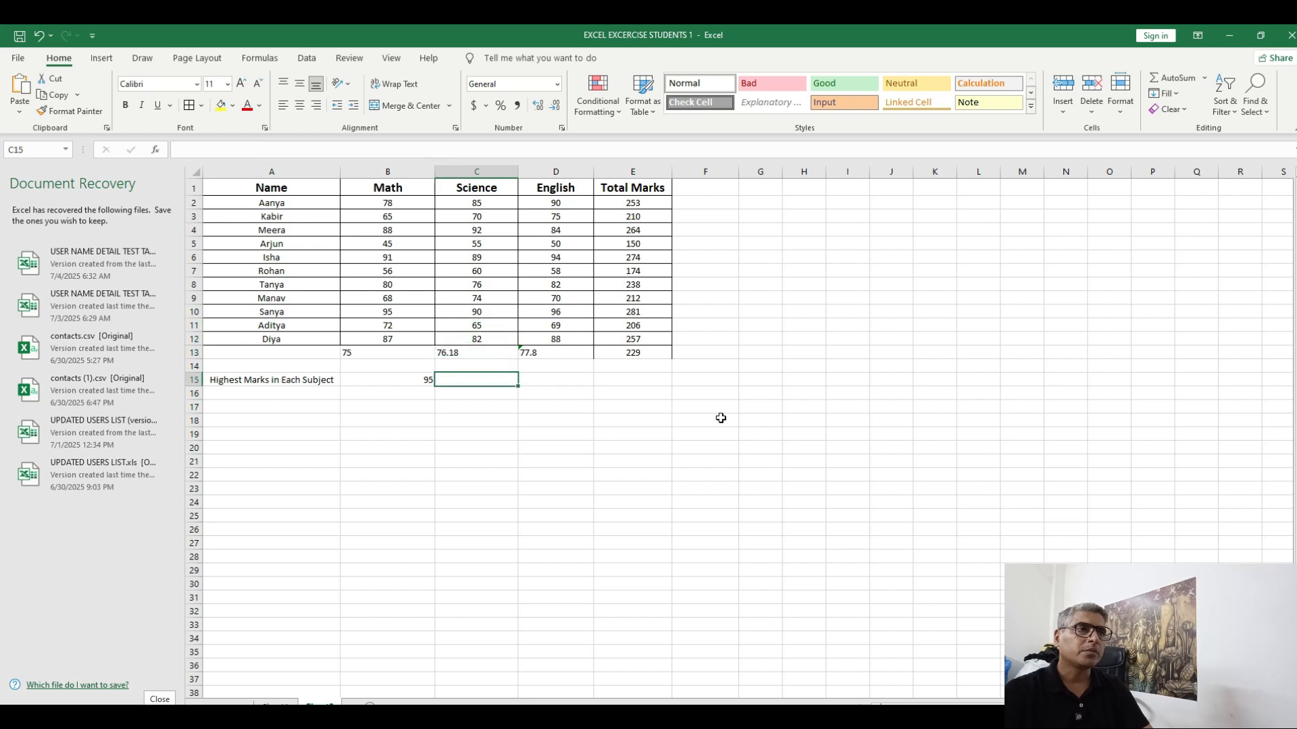
type("=max(")
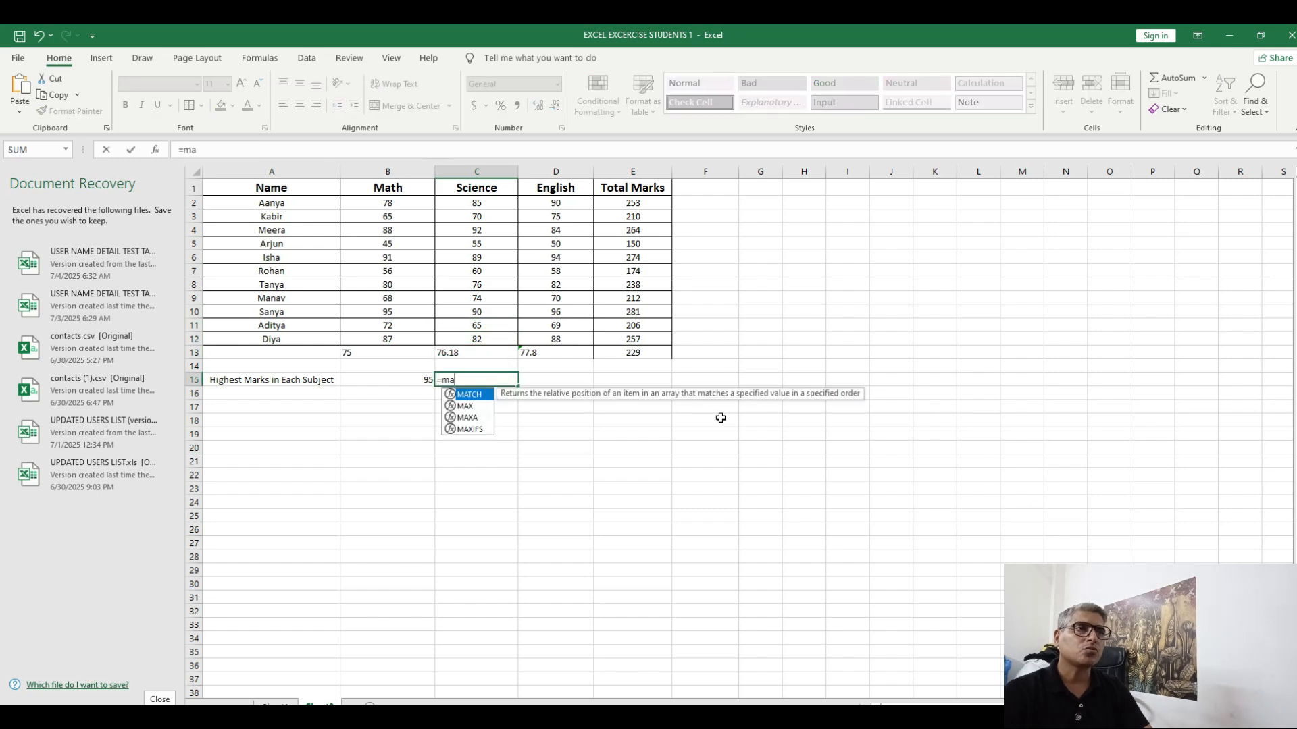
key("Up")
key("Up")
key("Up")
key("shift+Up")
key("shift+Up")
key("shift+Up")
key("shift+Up")
key("shift+Up")
key("shift+Up")
key("shift+Up")
key("shift+Up")
key("shift+Up")
key("shift+Up")
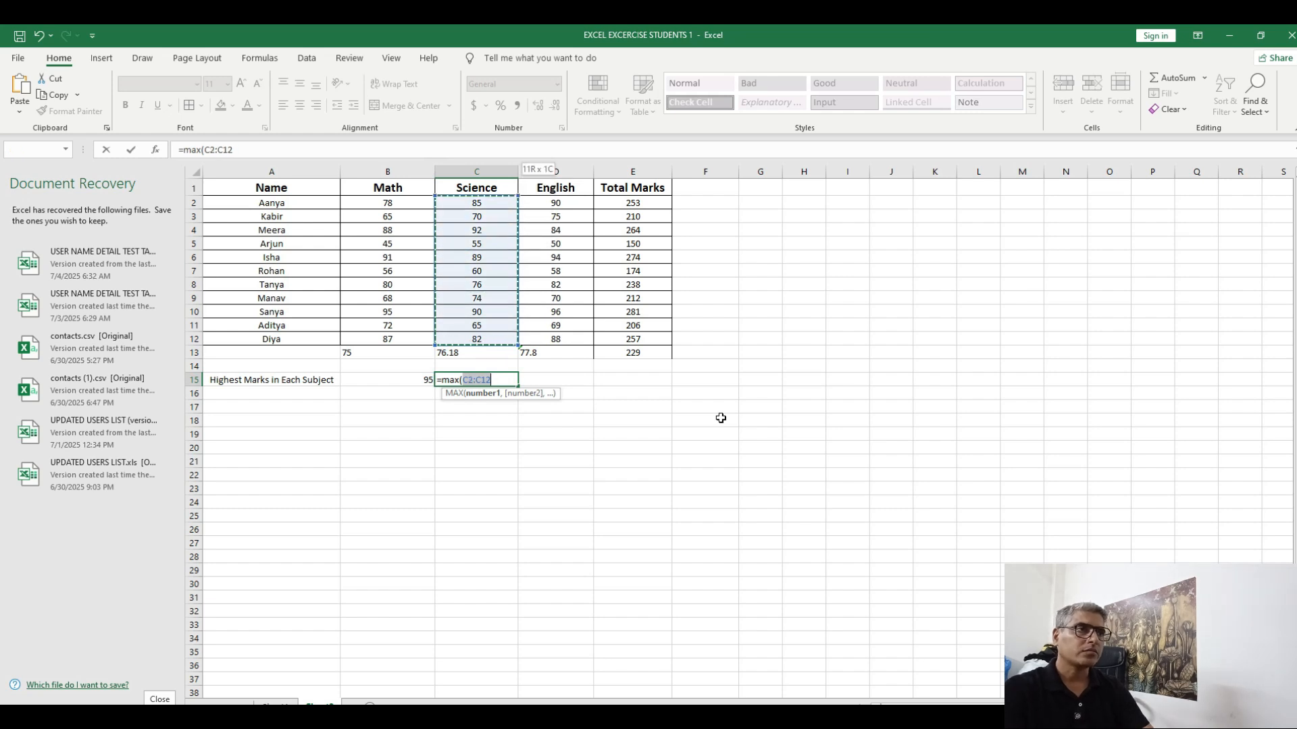
type(")")
key("Return")
Look through the Science marks in column C to verify the maximum calculated in cell C15
key("Up")
key("Up")
key("Up")
key("Up")
key("Up")
key("Down")
key("Down")
key("Down")
key("Down")
Enter the formula =MAX(D2:D12) in cell D15 to find the highest English mark
key("Right")
type("=max(")
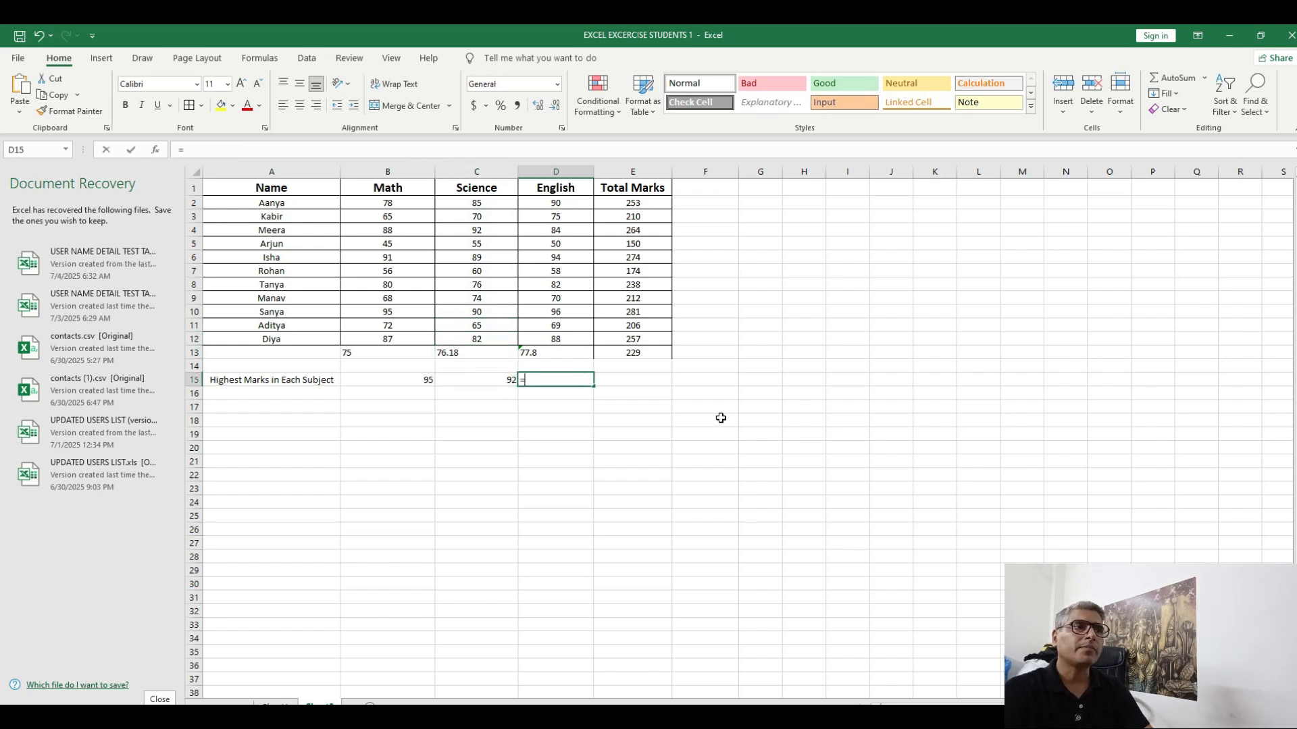
key("Up")
key("Up")
key("shift+Up")
key("shift+Up")
key("shift+Up")
key("shift+Up")
key("shift+Up")
key("shift+Up")
key("shift+Up")
key("shift+Up")
key("shift+Up")
key("shift+Up")
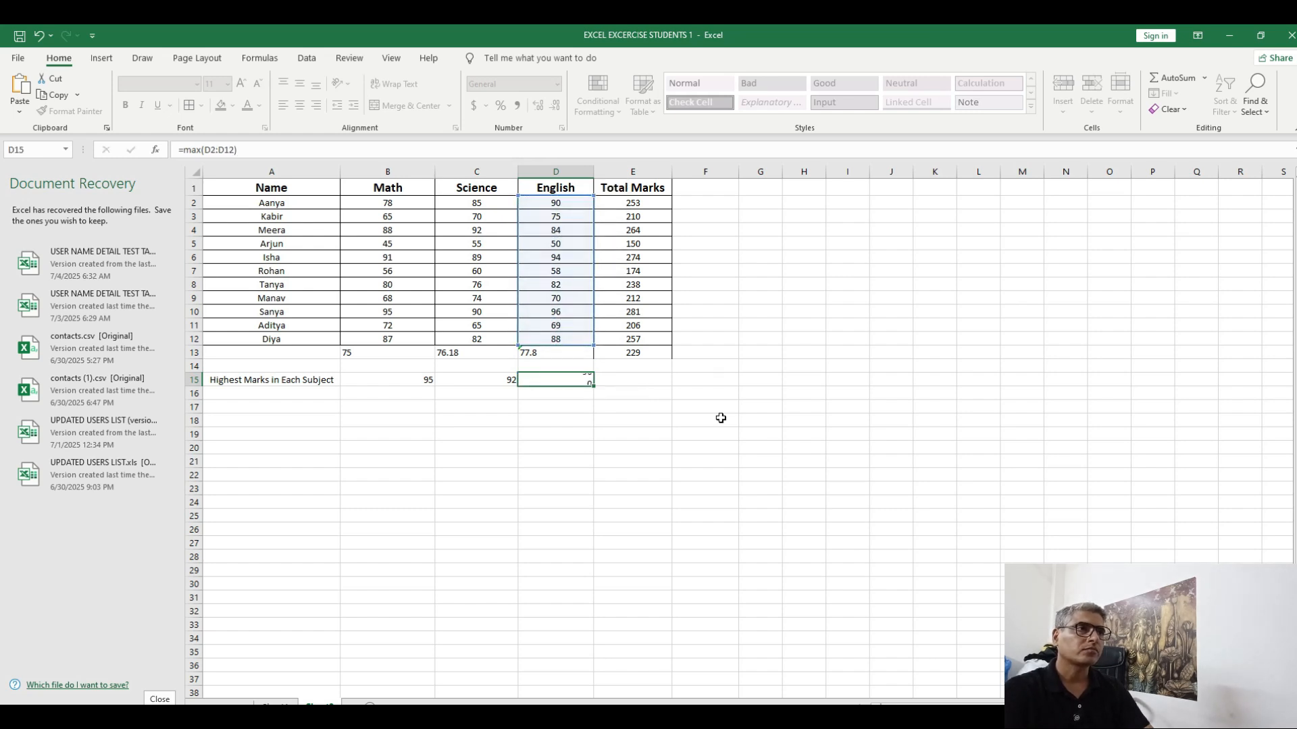
key("ctrl+Return")
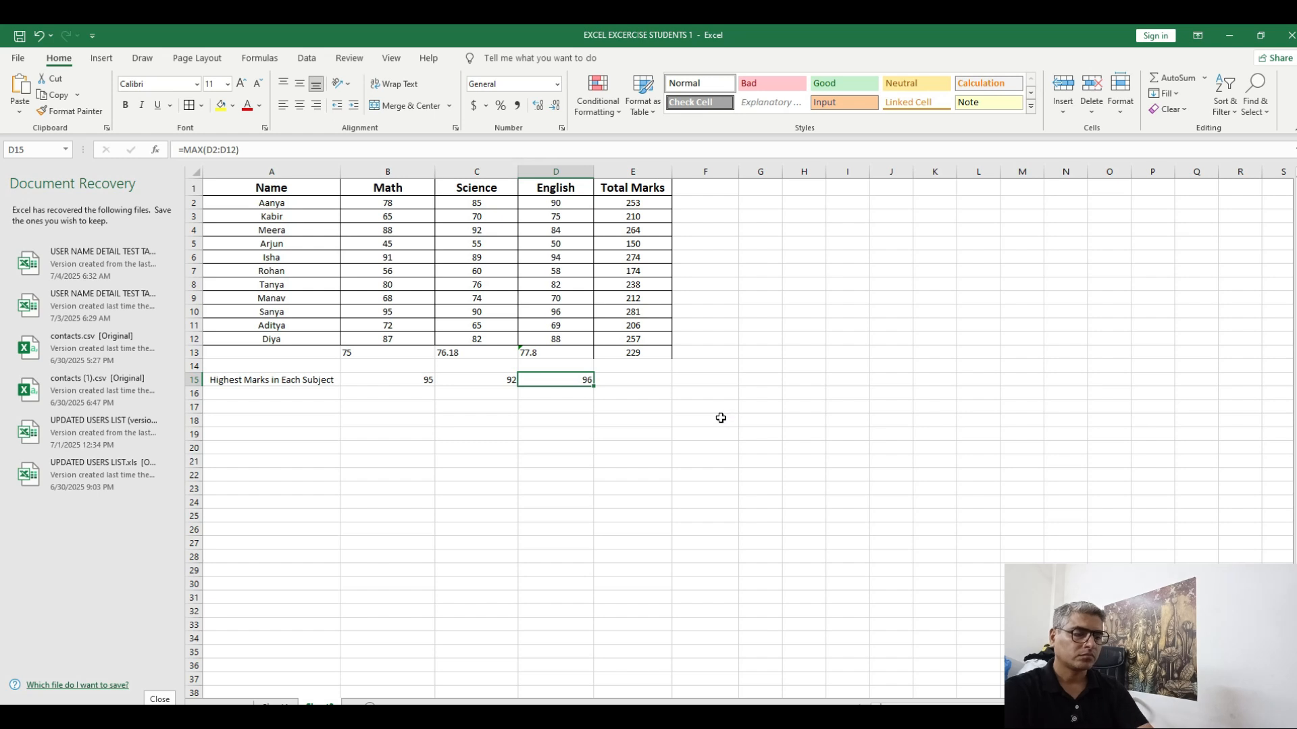
Review the highest-mark results in row 15 and compare the English maximum with the marks in column D
key("Left")
key("Left")
key("Left")
key("Right")
key("Right")
key("Right")
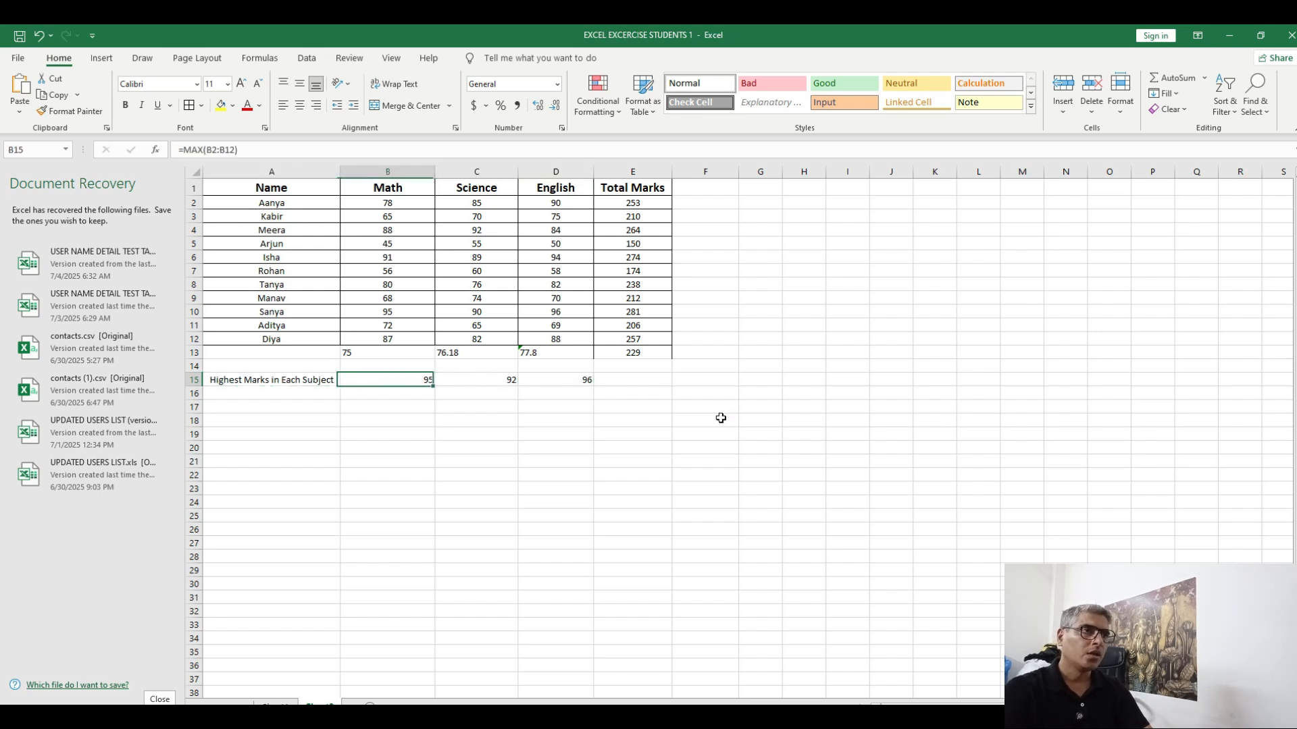
key("Up")
key("Up")
key("Up")
key("Up")
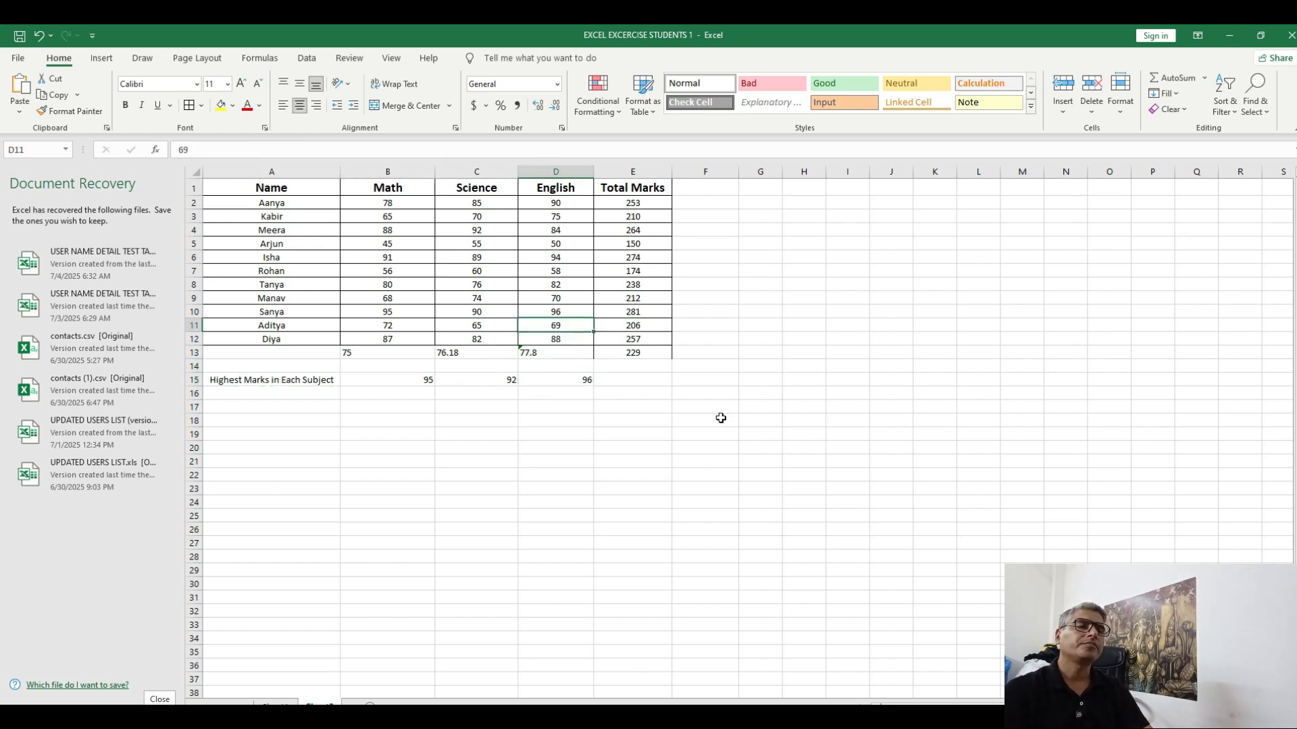
key("Down")
key("Down")
key("Down")
key("Down")
Enter the label "Minimum Marks in Each Subject" in cell A16 below the highest marks label
key("Down")
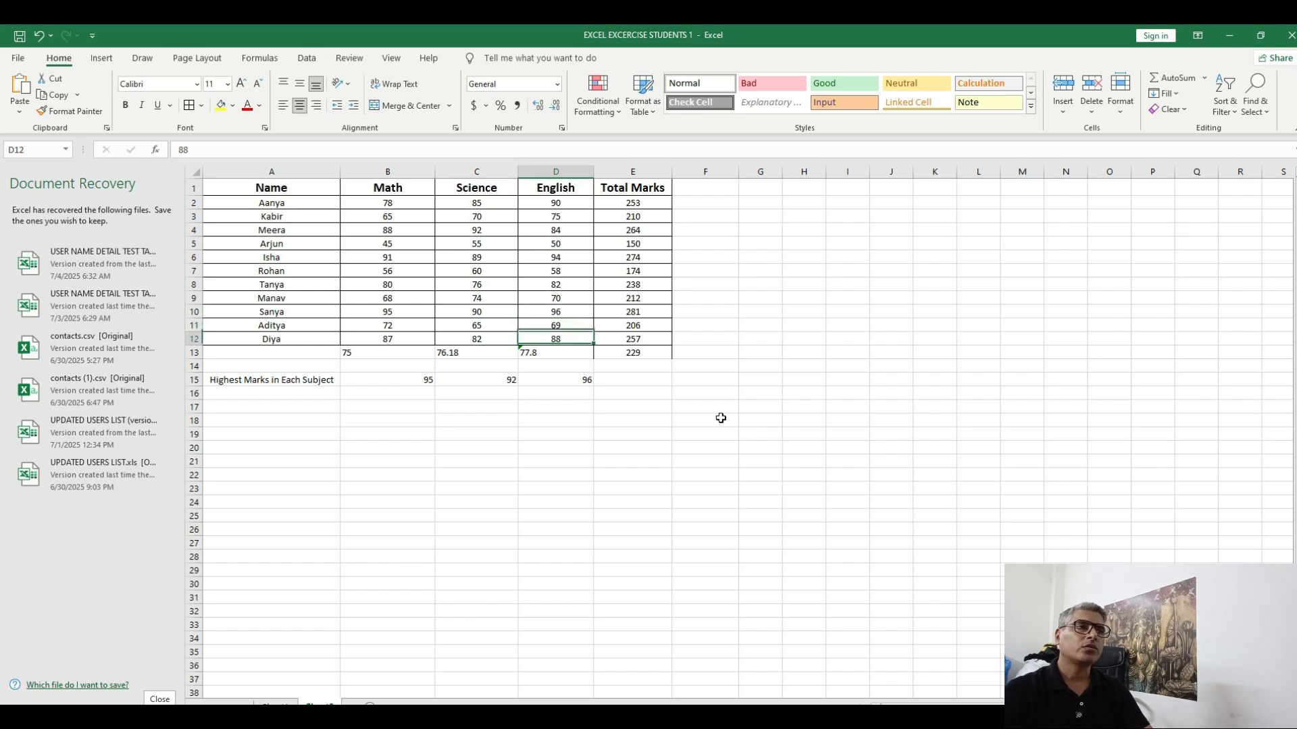
key("Left")
key("Left")
key("Left")
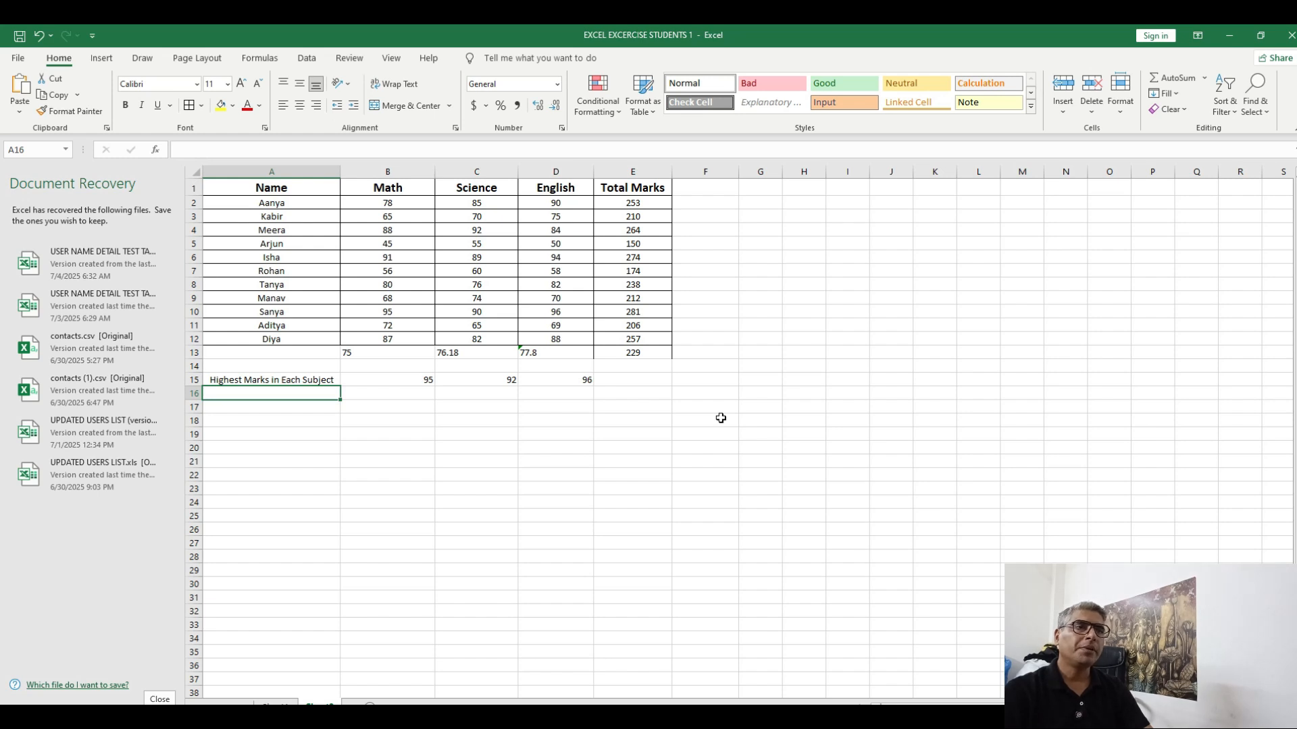
type("Min")
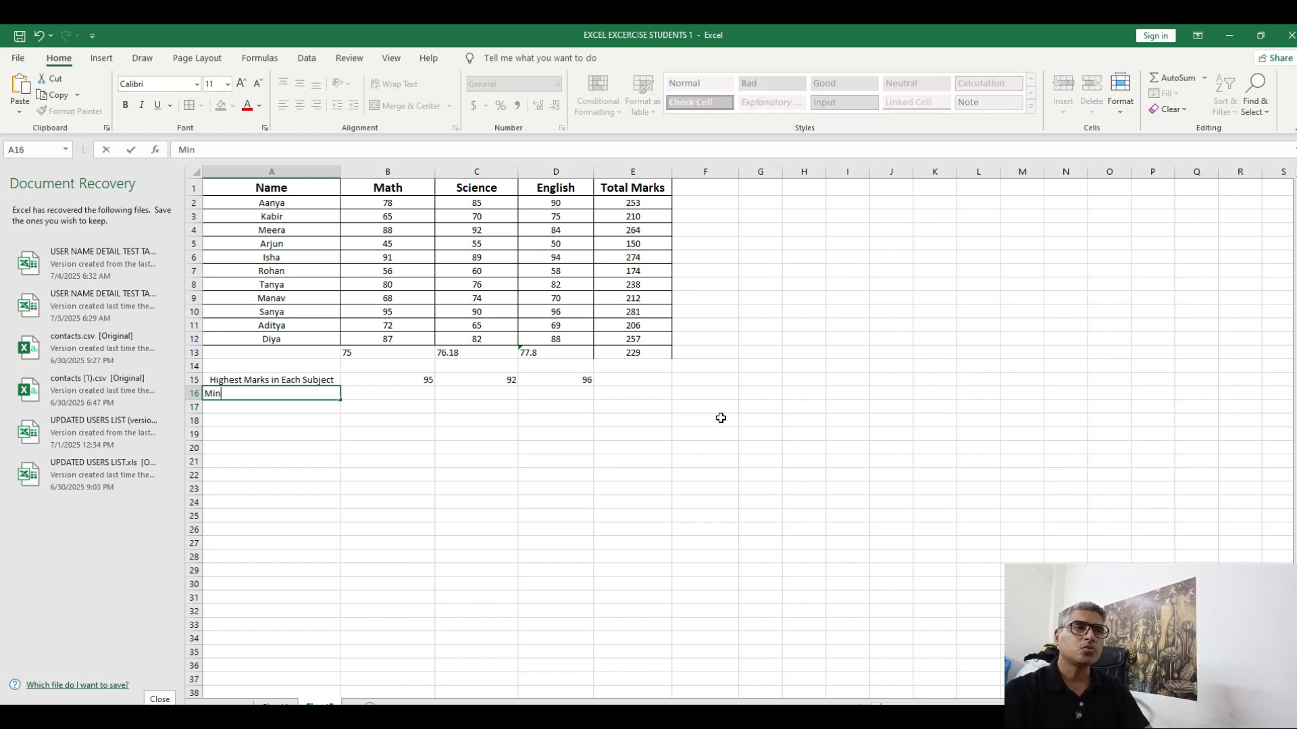
type("imum Marks in")
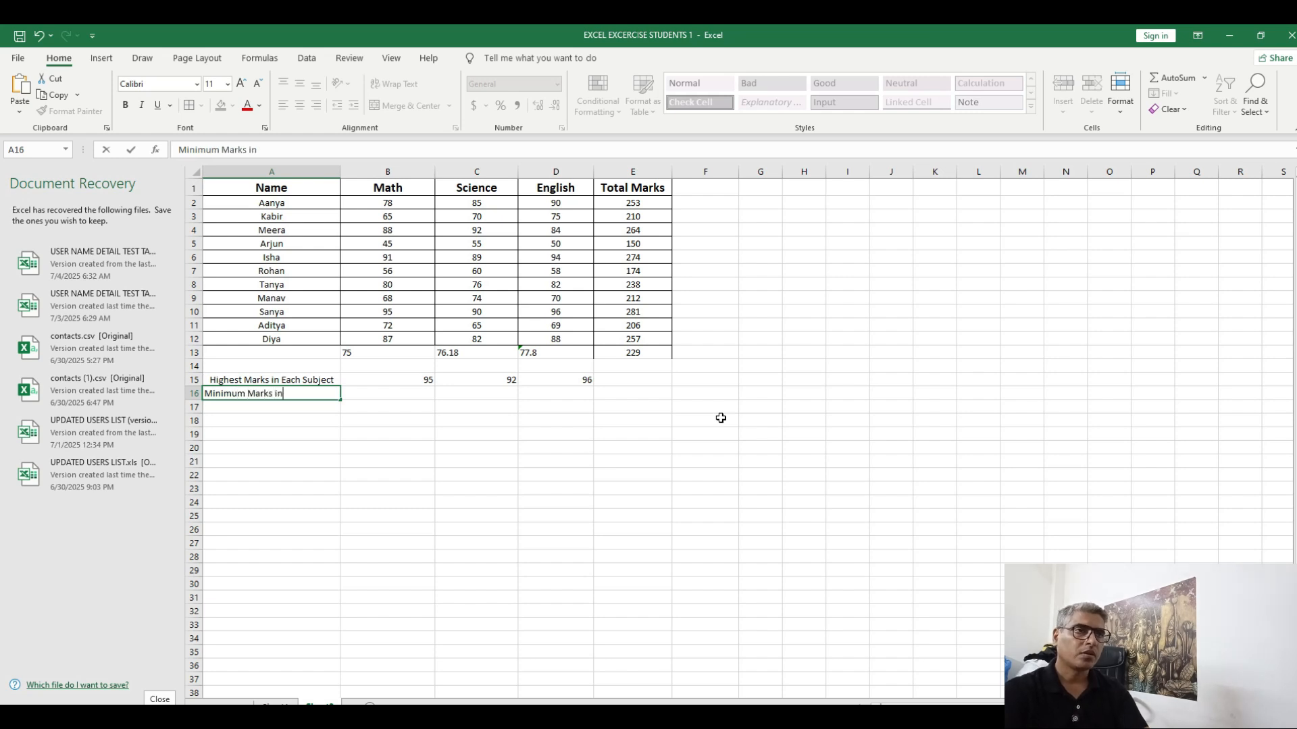
type(" Each Subject")
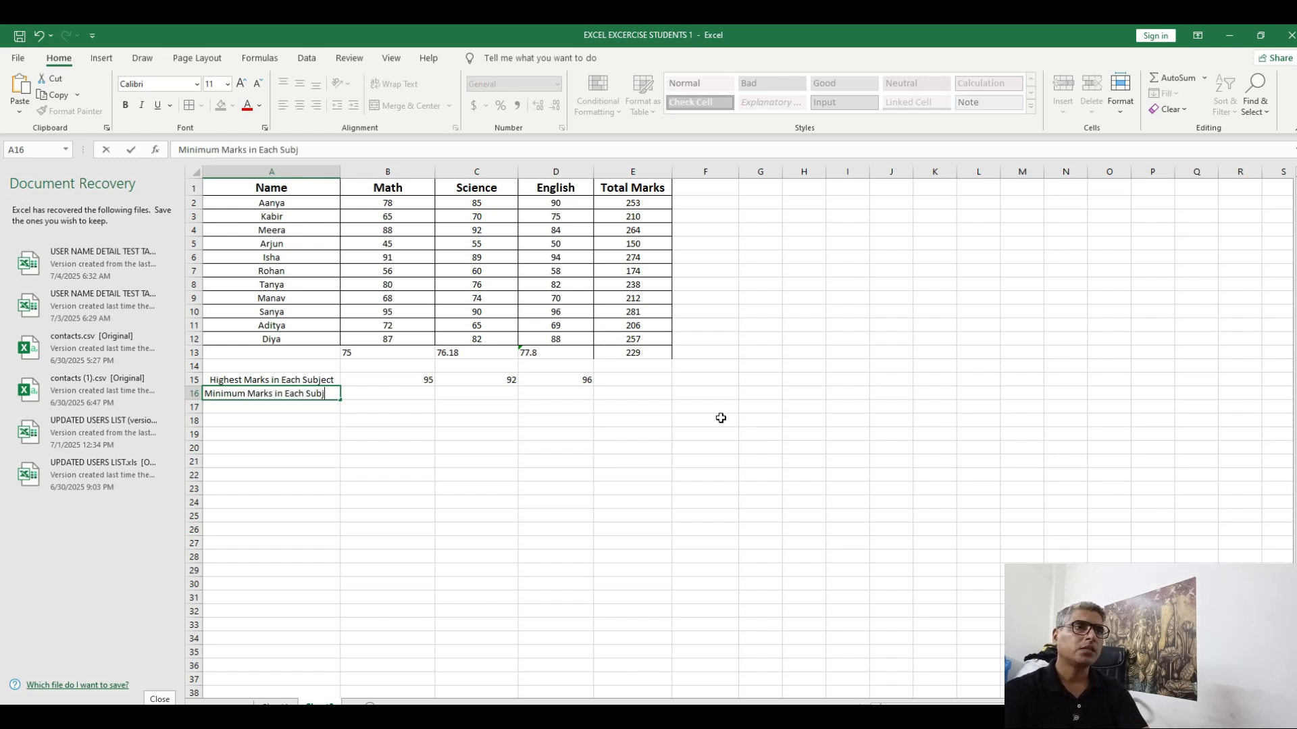
key("Return")
Enter the formula =MIN(B2:B12) in cell B16 to find the lowest Math mark
key("Up")
key("Right")
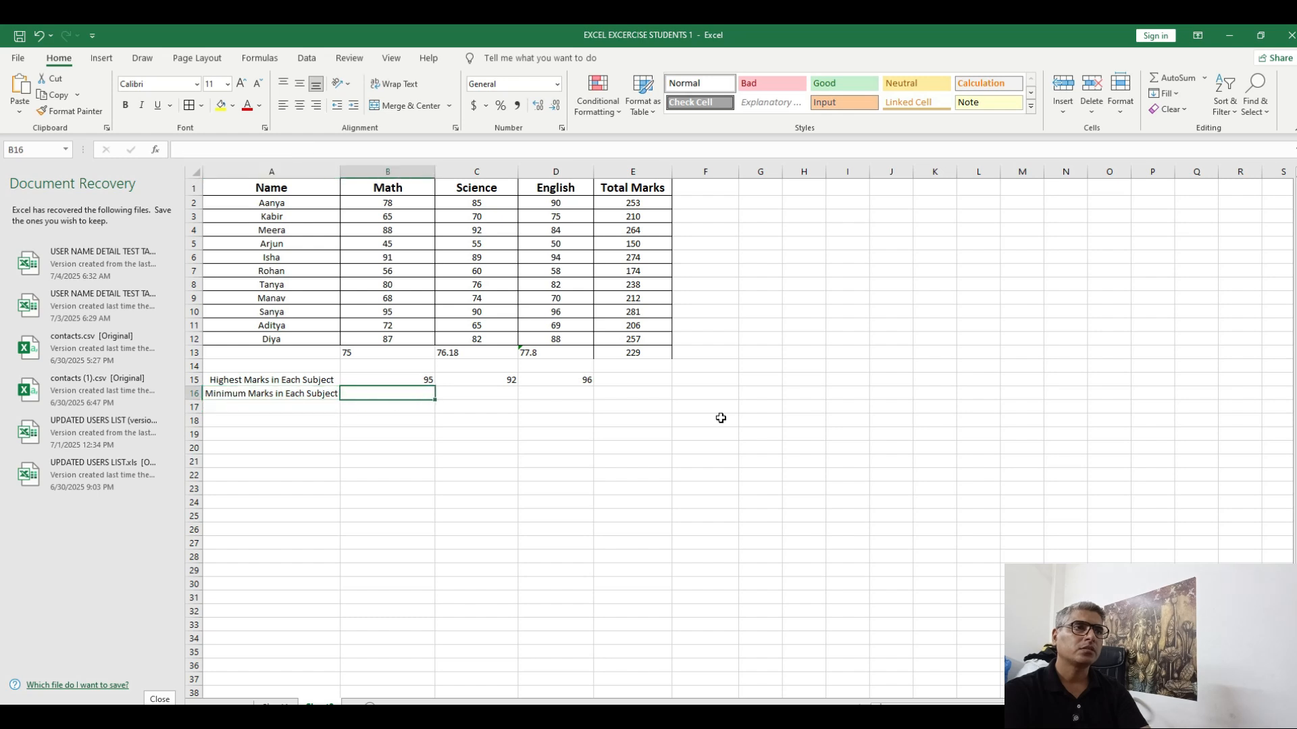
type("=min")
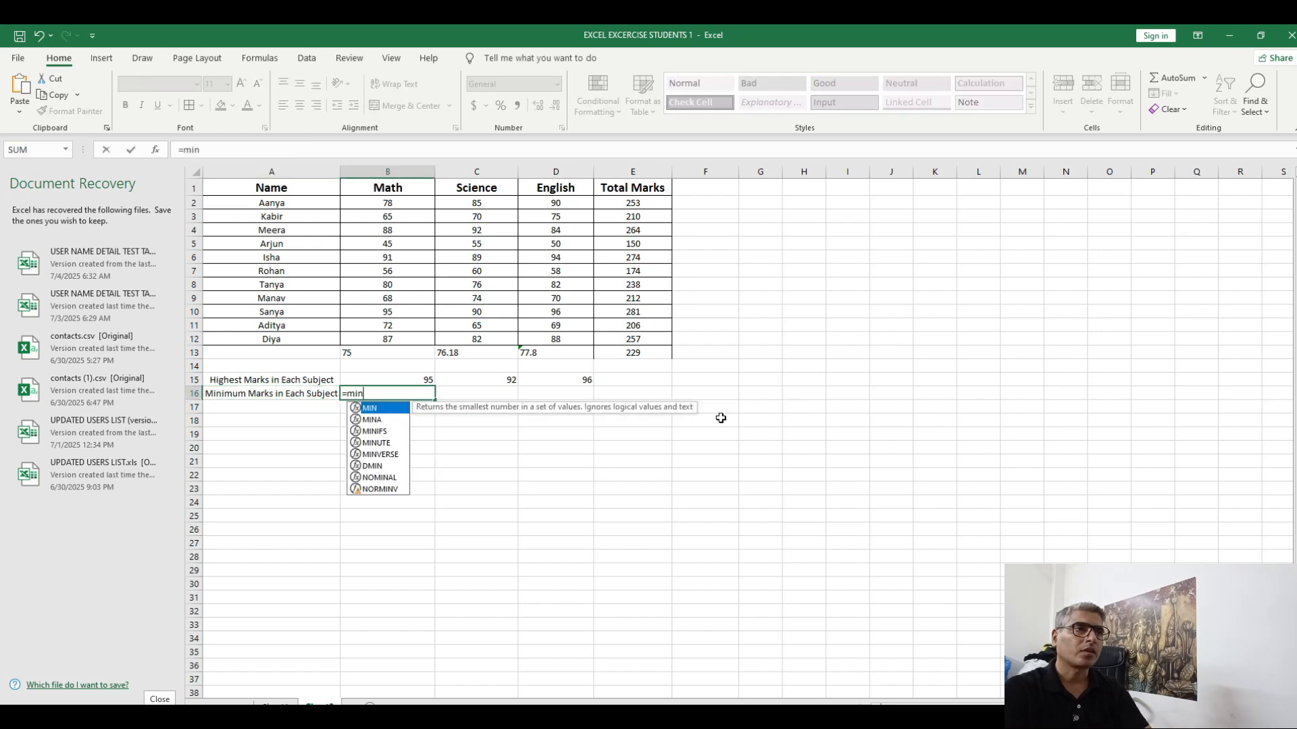
type("(")
key("Up")
key("Up")
key("Up")
key("Up")
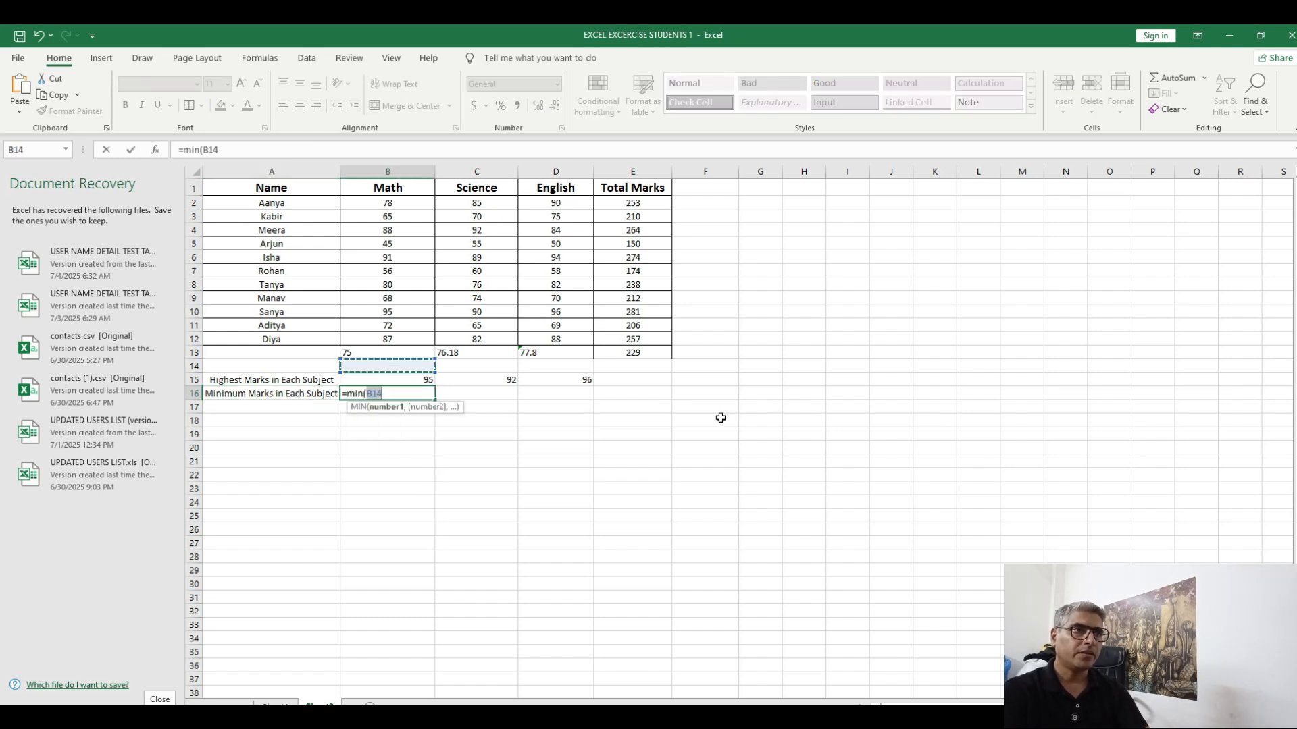
key("shift+Up")
key("shift+Up")
key("shift+Up")
key("shift+Up")
key("shift+Up")
key("shift+Up")
key("shift+Up")
key("shift+Up")
key("shift+Up")
key("shift+Up")
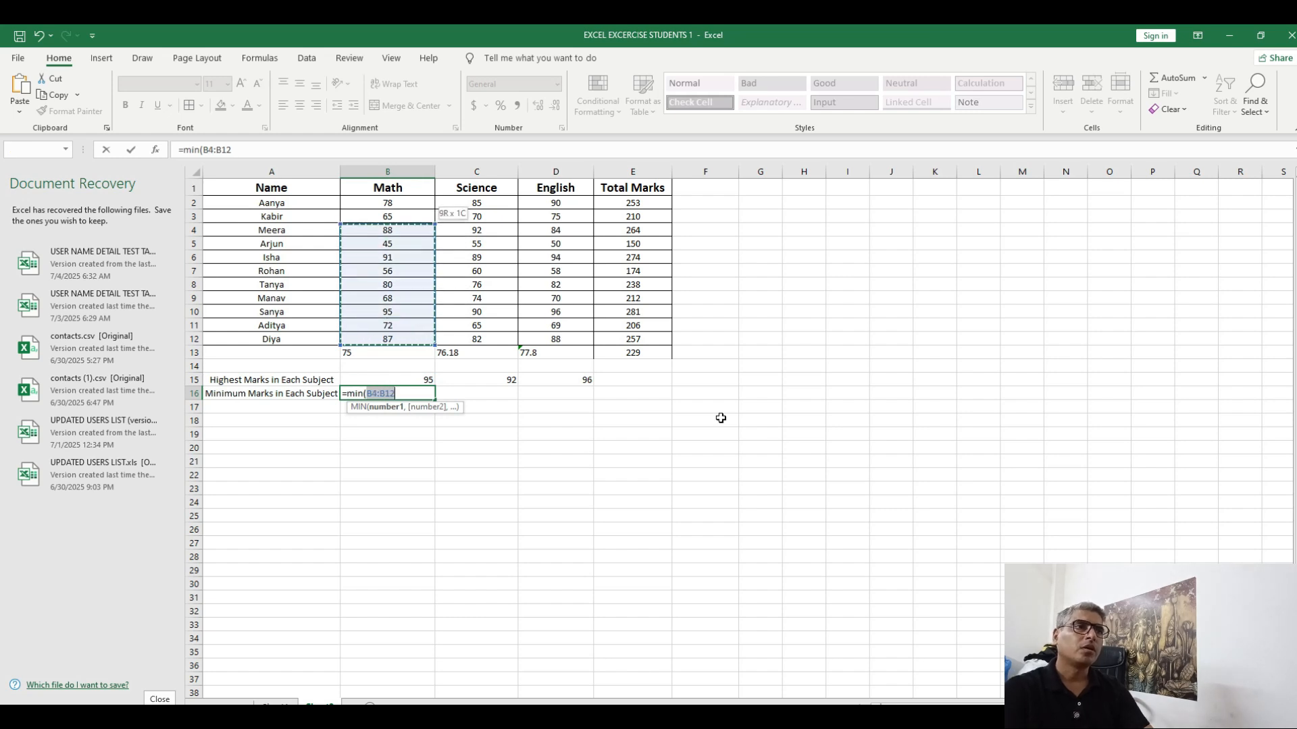
type(")")
key("ctrl+Return")
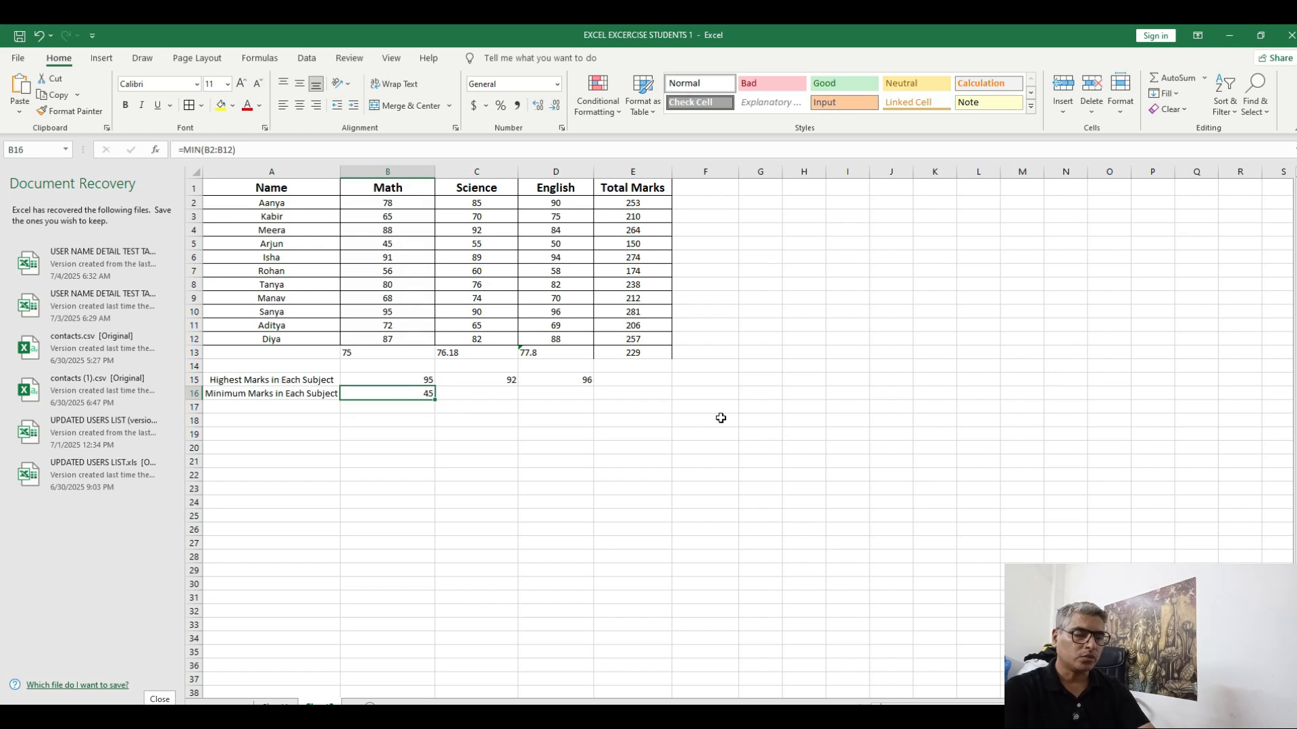
Enter the formula =MIN(C1:C12) in cell C16 to find the lowest Science mark
key("Right")
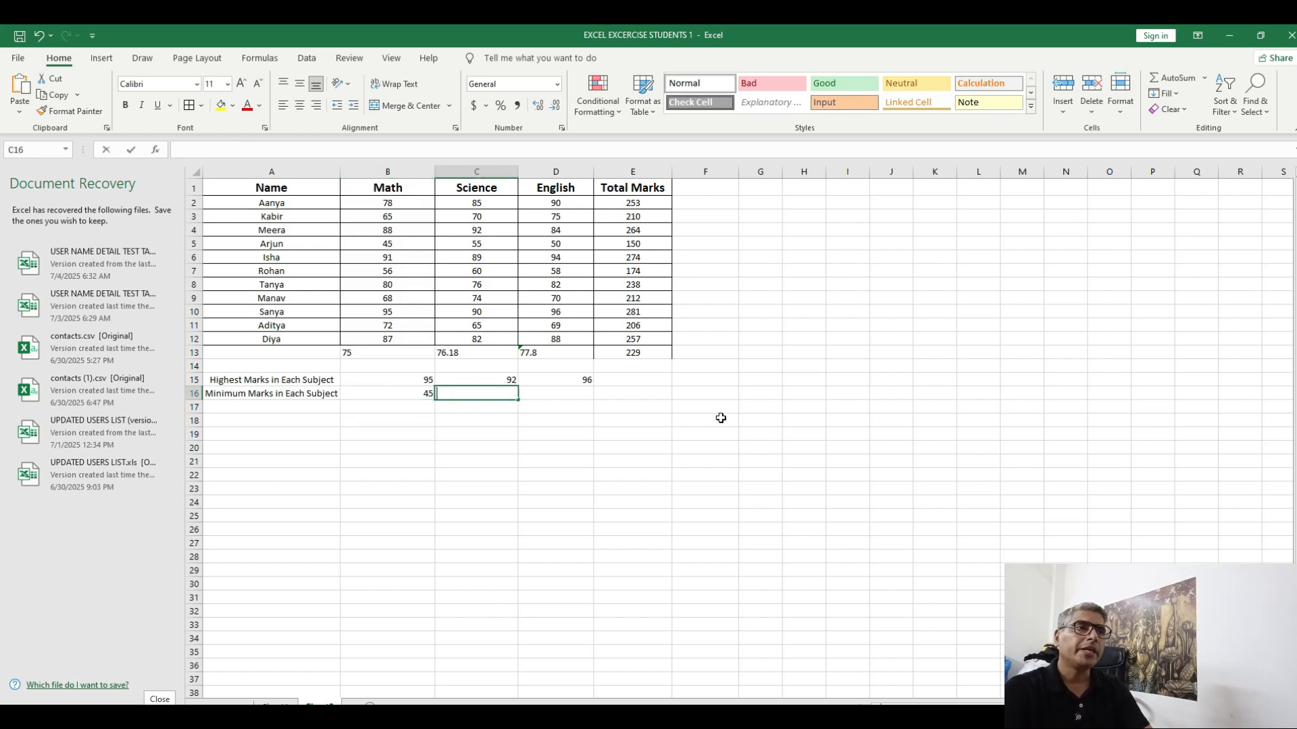
type("=min")
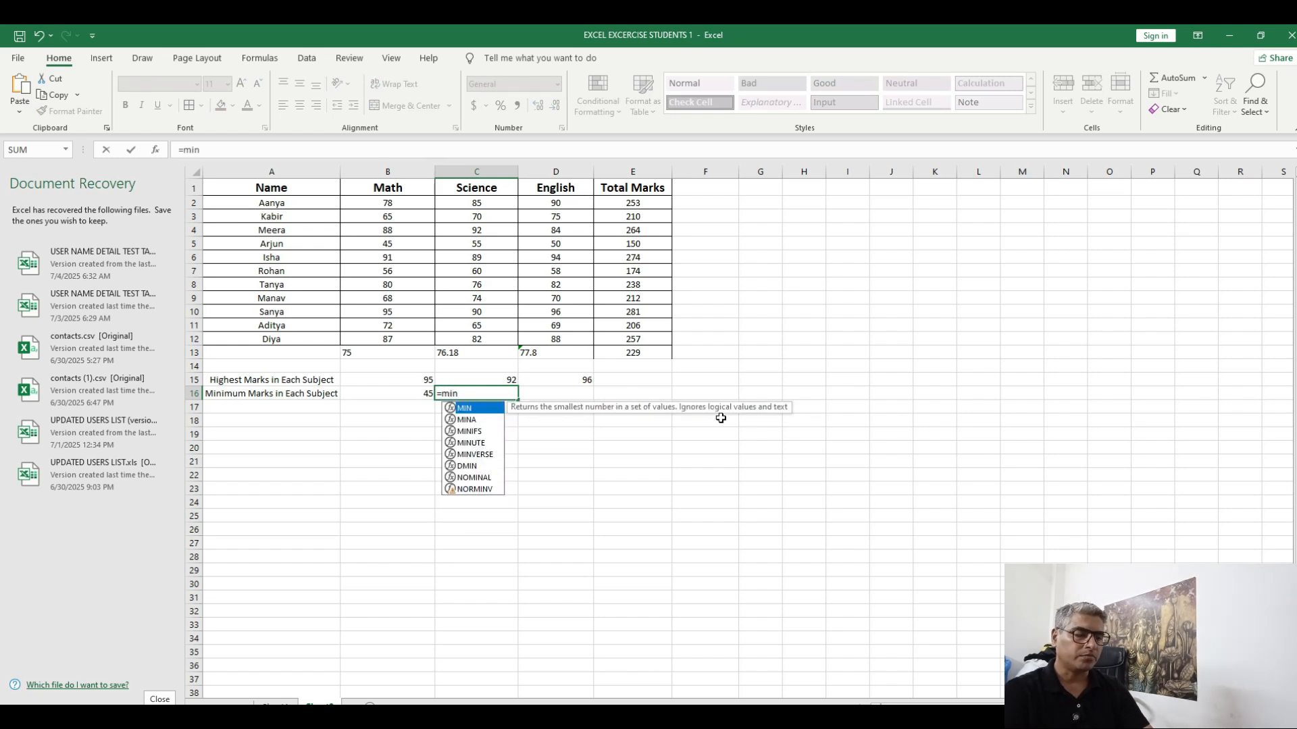
type("(")
key("Up")
key("Up")
key("Up")
key("Up")
key("shift+Up")
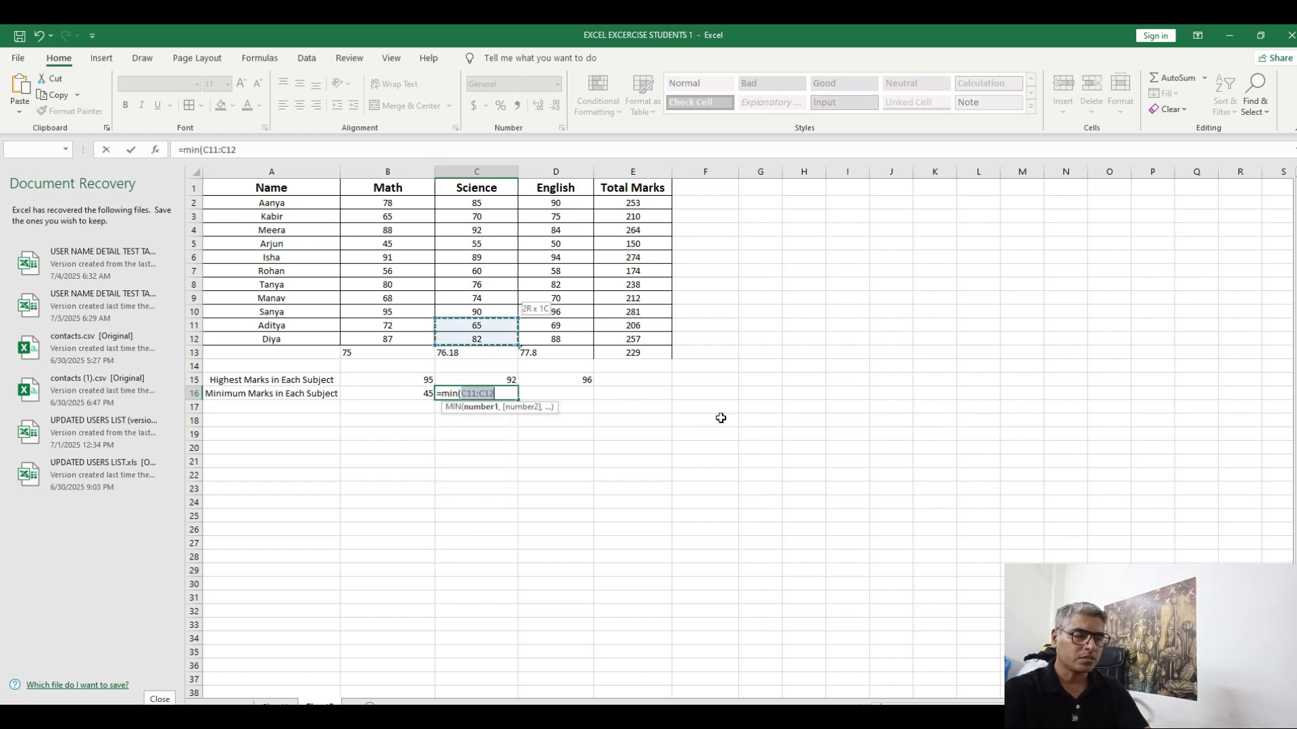
key("shift+Up")
key("shift+Up")
key("shift+Up")
key("shift+Up")
key("shift+Up")
key("shift+Up")
key("shift+Up")
key("shift+Up")
key("shift+Up")
key("shift+Up")
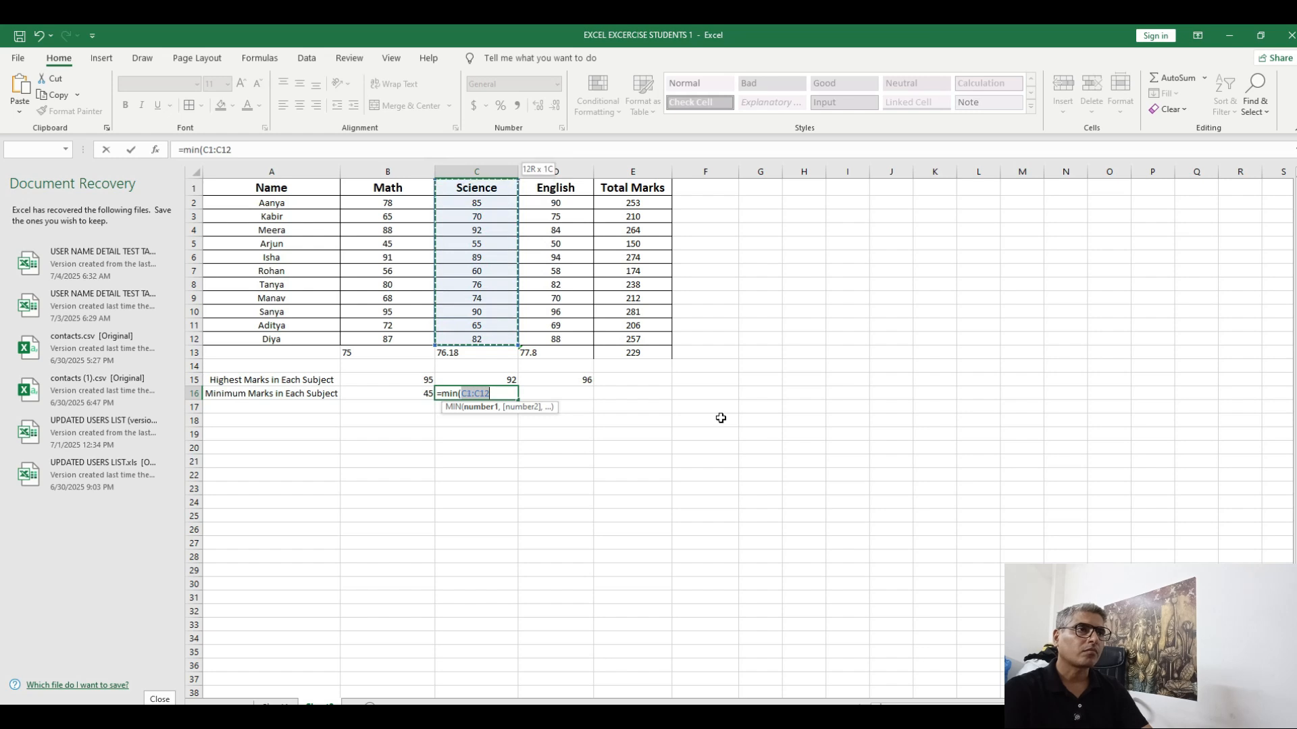
type(")")
key("Return")
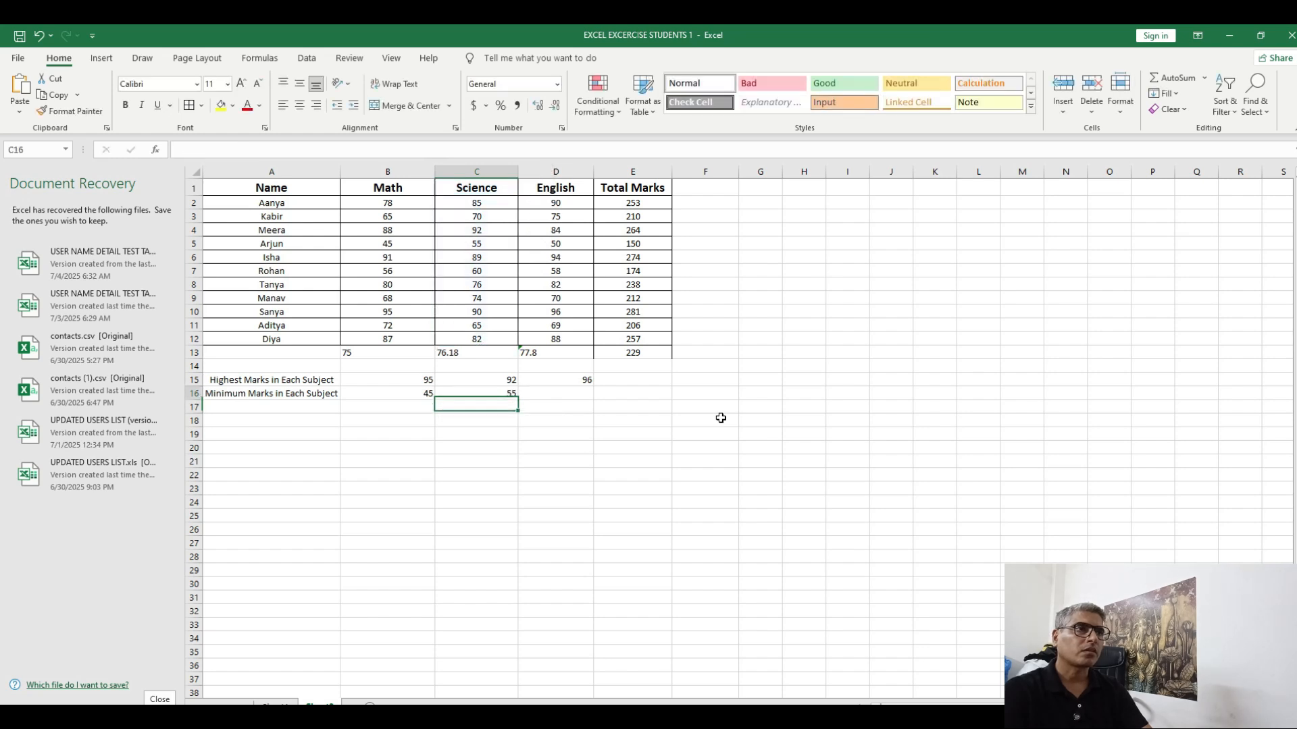
Enter the formula =MIN(D2:D12) in cell D16 to find the lowest English mark
key("Up")
key("Right")
type("=min(")
key("Up")
key("Up")
key("Up")
key("Up")
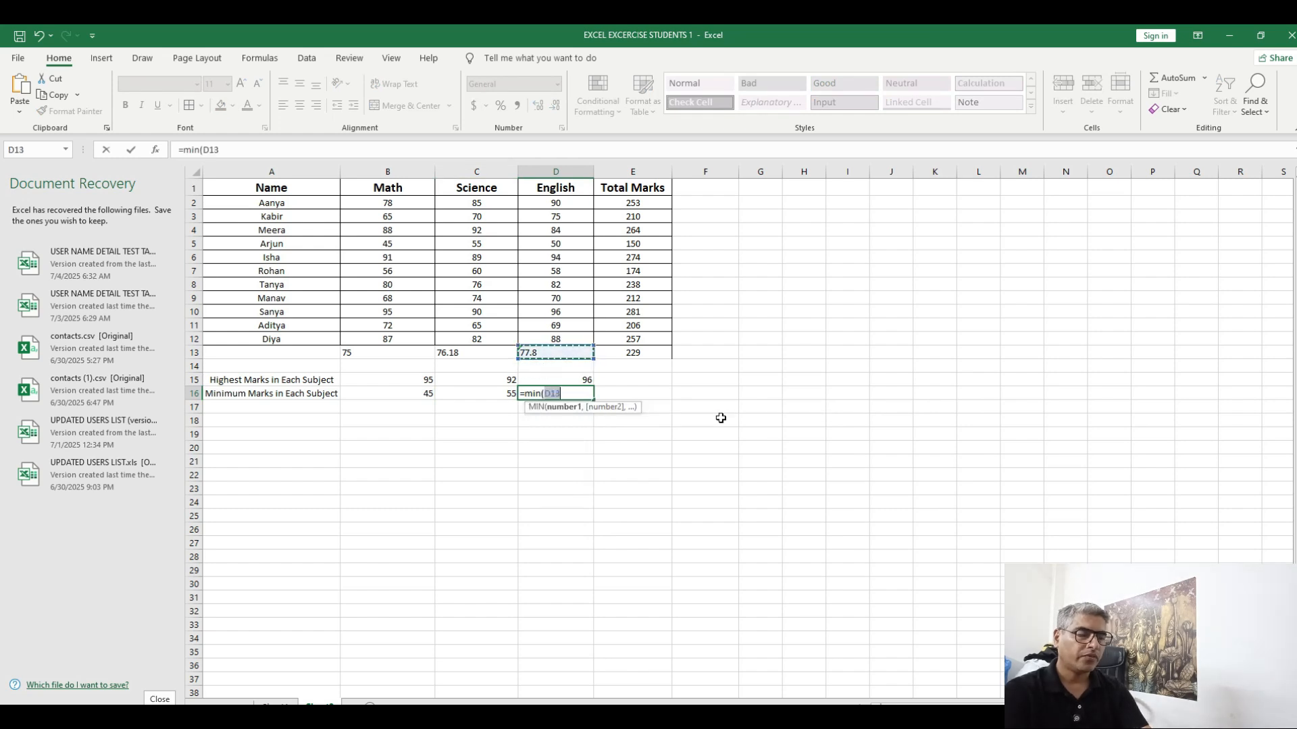
key("shift+Up")
key("shift+Up")
key("shift+Up")
key("shift+Up")
key("shift+Up")
key("shift+Up")
key("shift+Up")
key("shift+Up")
key("shift+Up")
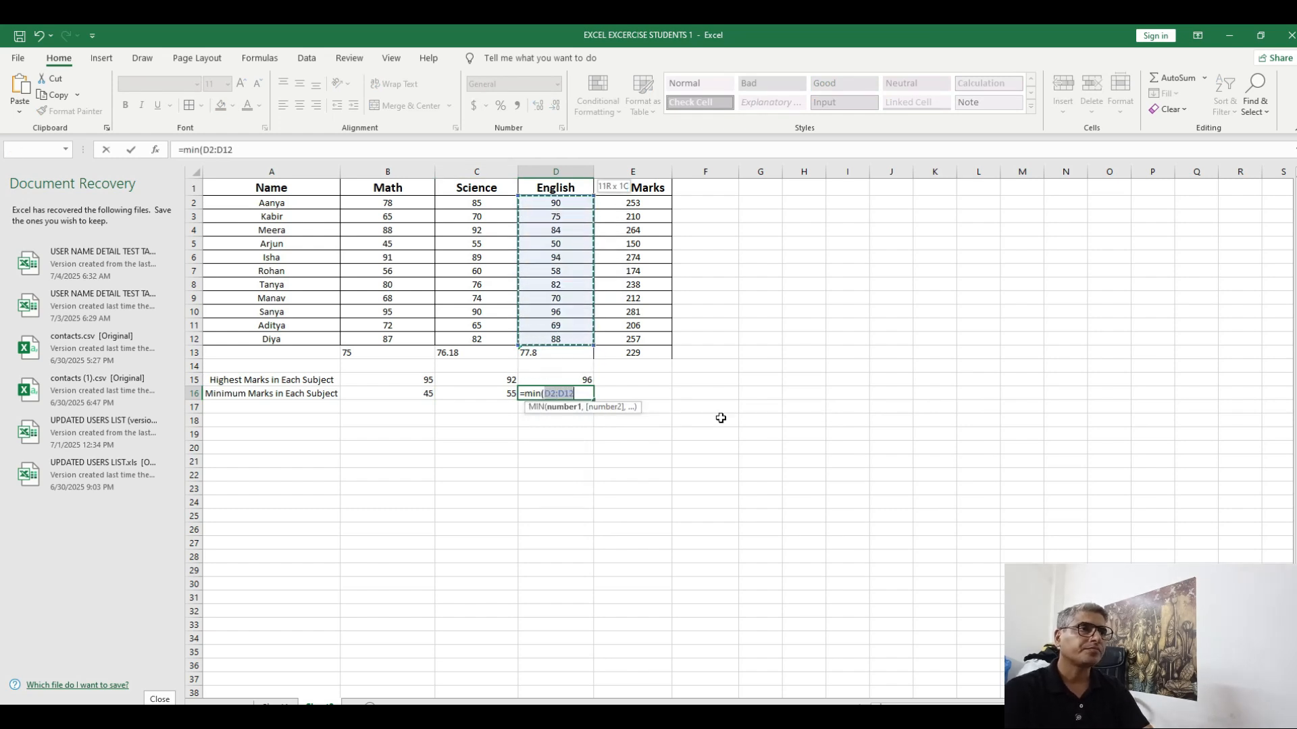
type(")")
key("Return")
key("Up")
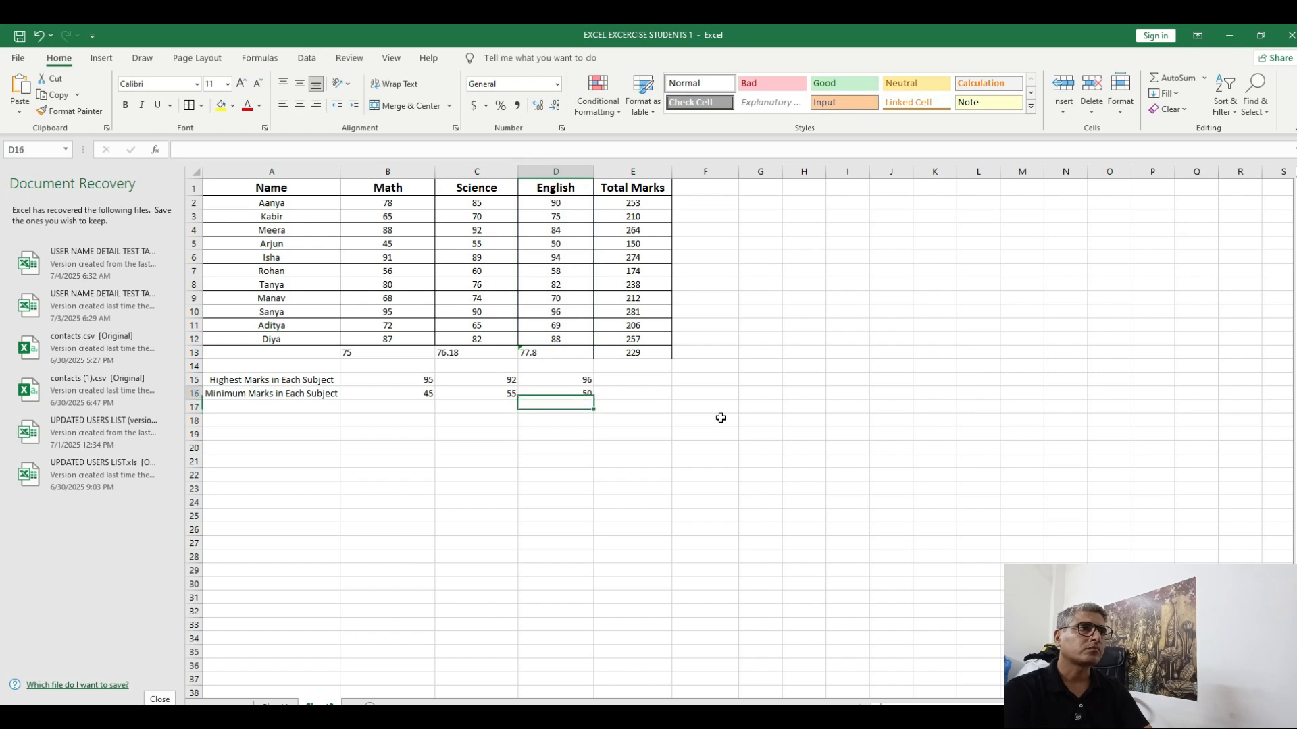
Review the highest and lowest marks in rows 15 and 16, and read the Pass or Fail exercise in Sublime Text before returning to Excel
key("Left")
key("Left")
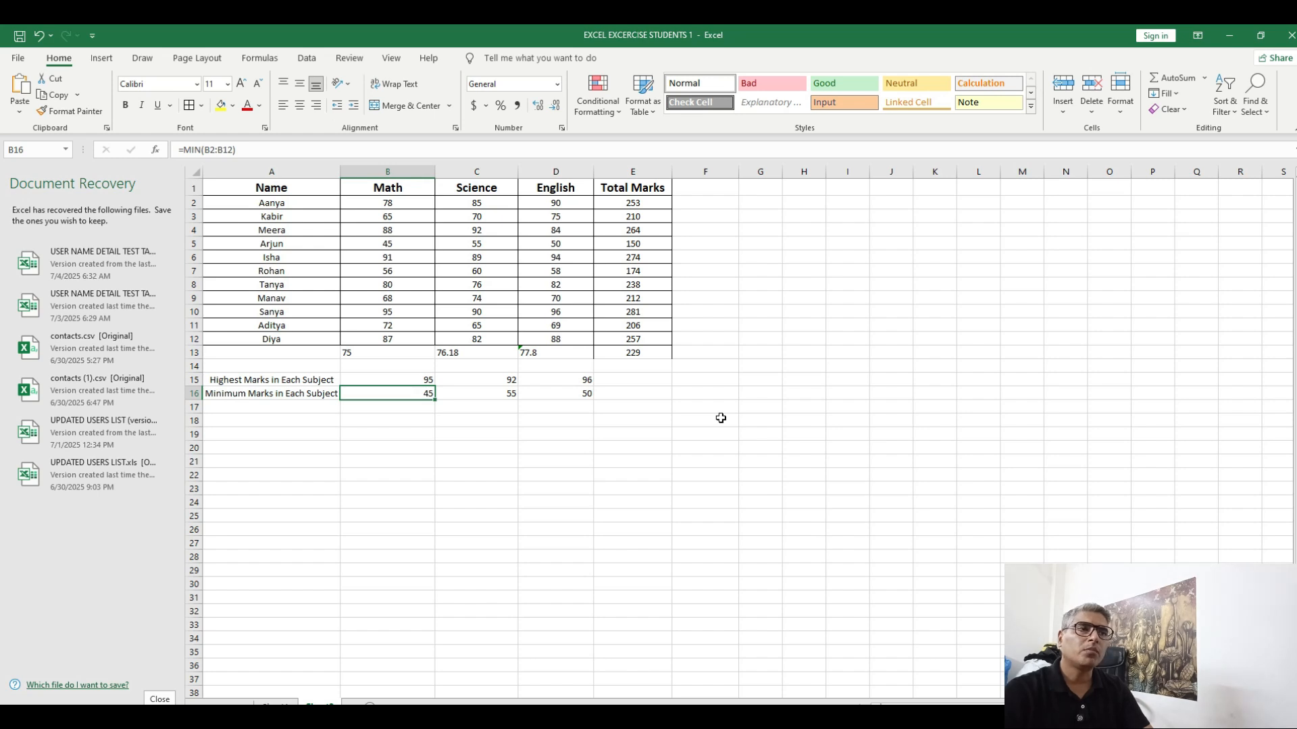
key("Up")
key("Left")
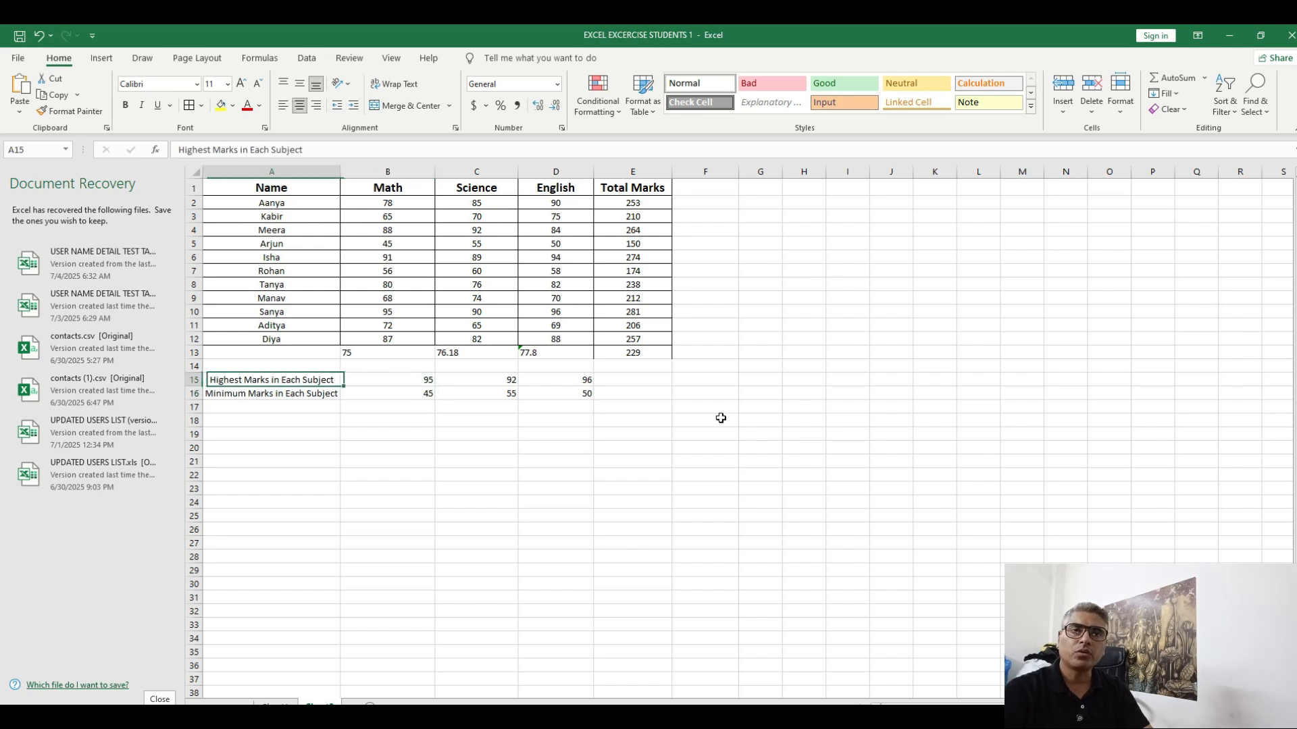
key("Down")
key("Down")
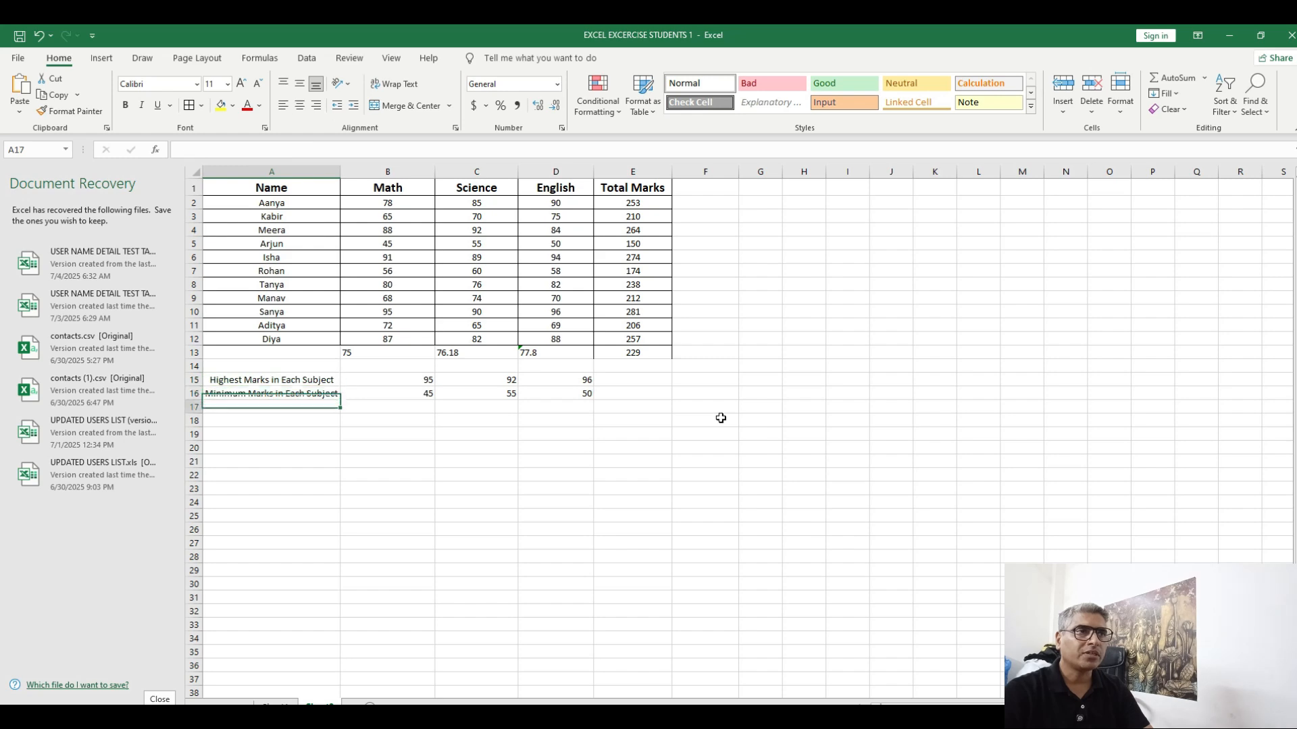
key("alt+Tab")
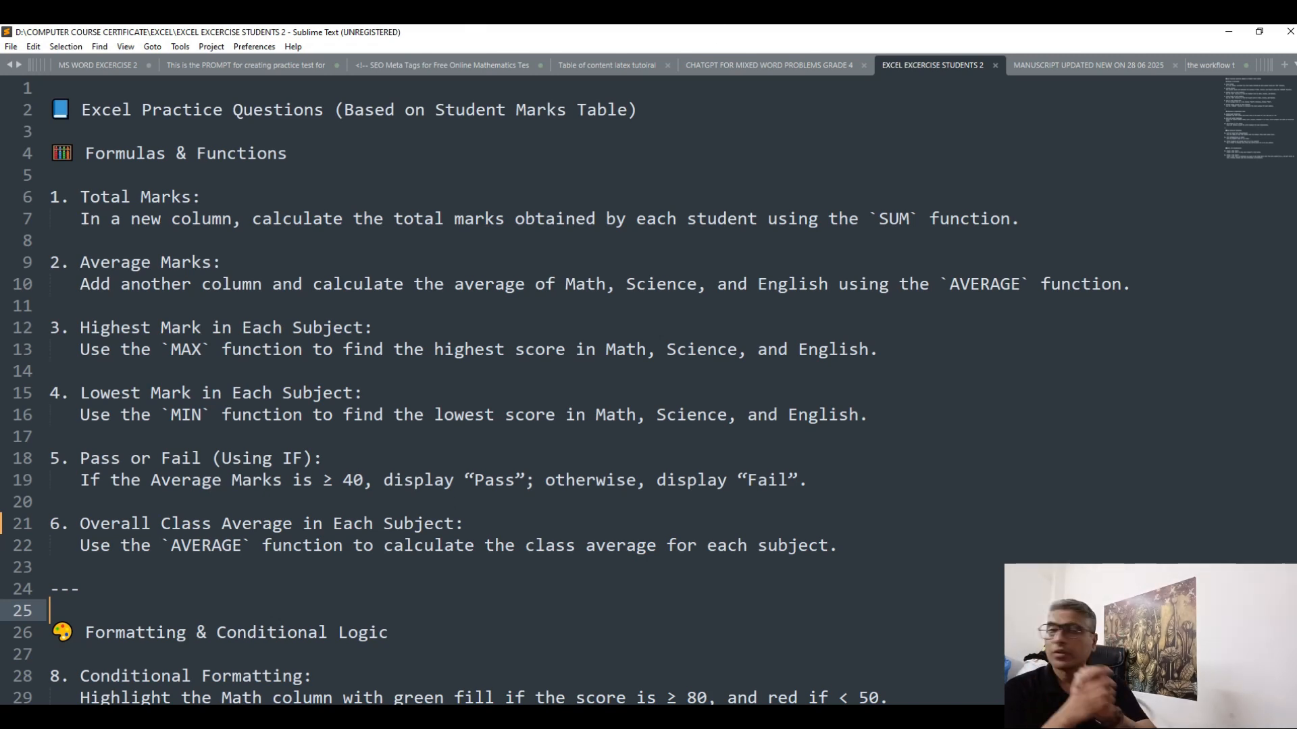
key("alt+Tab")
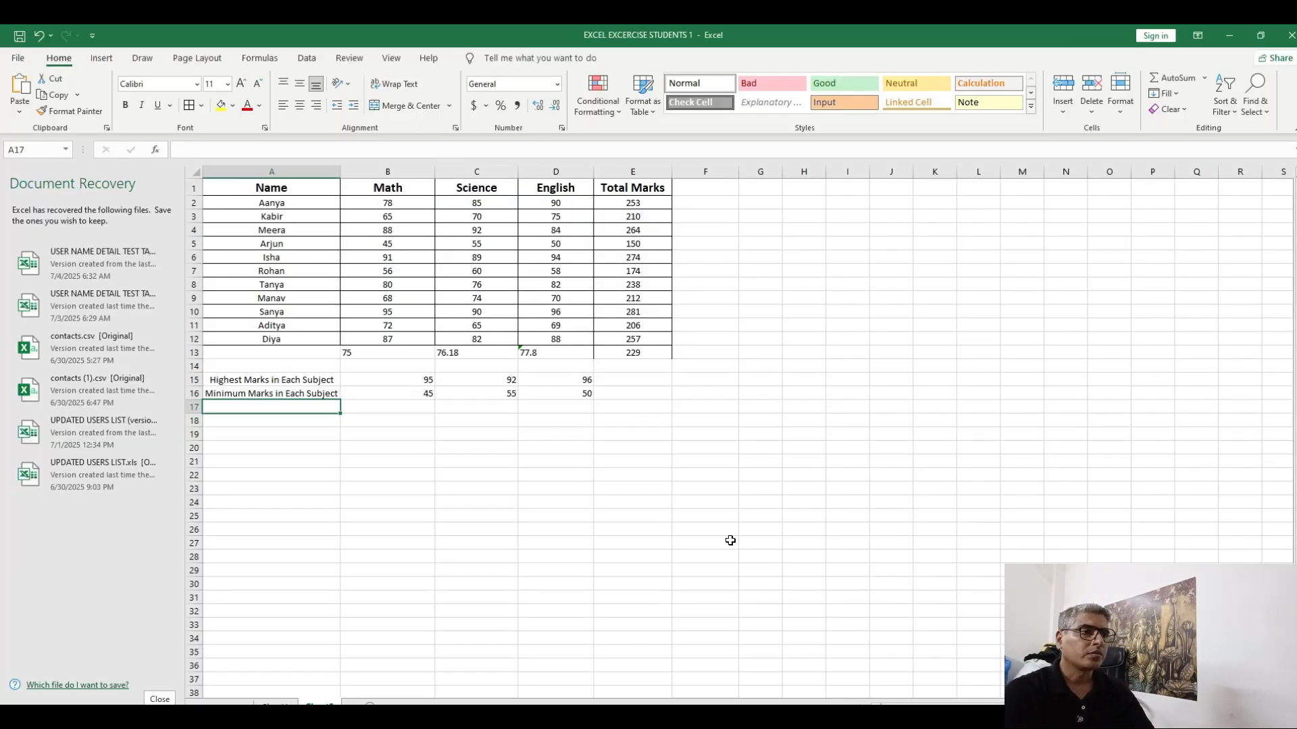
Enter the label "If Function" in cell A17 below the minimum marks label
type("If")
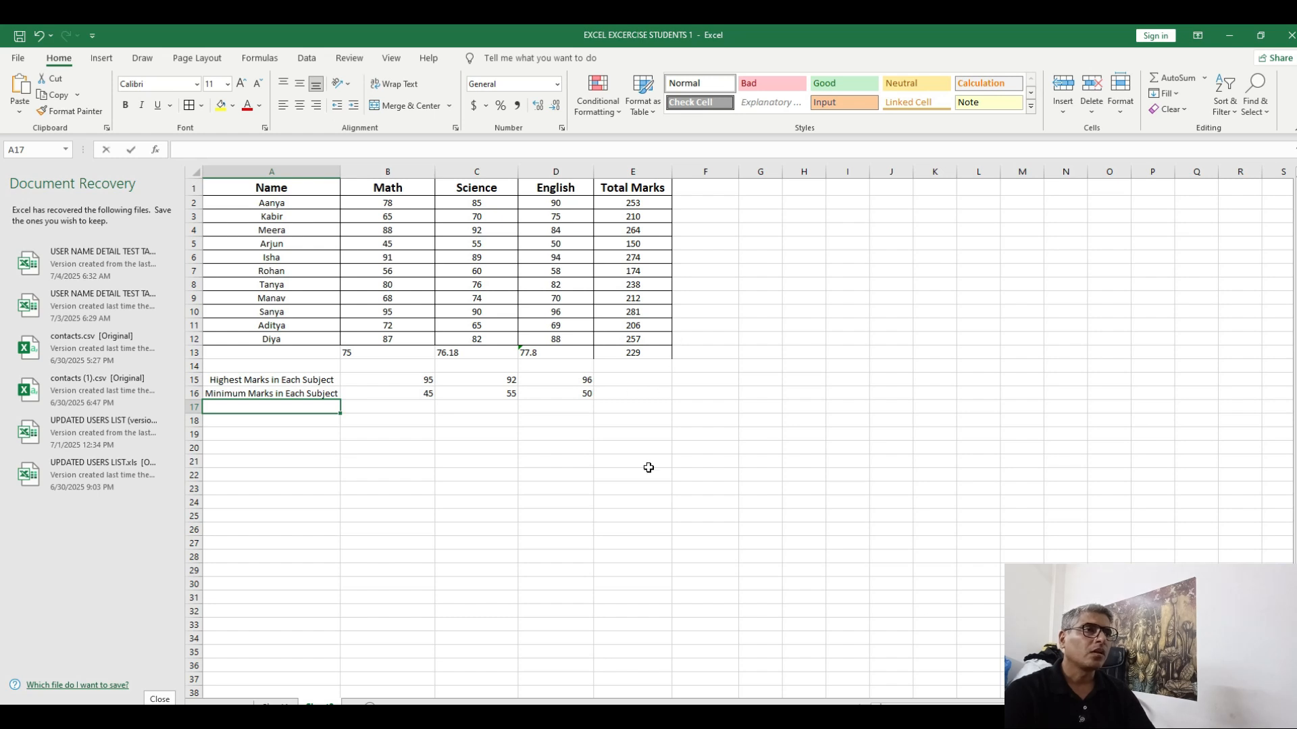
type(" Function")
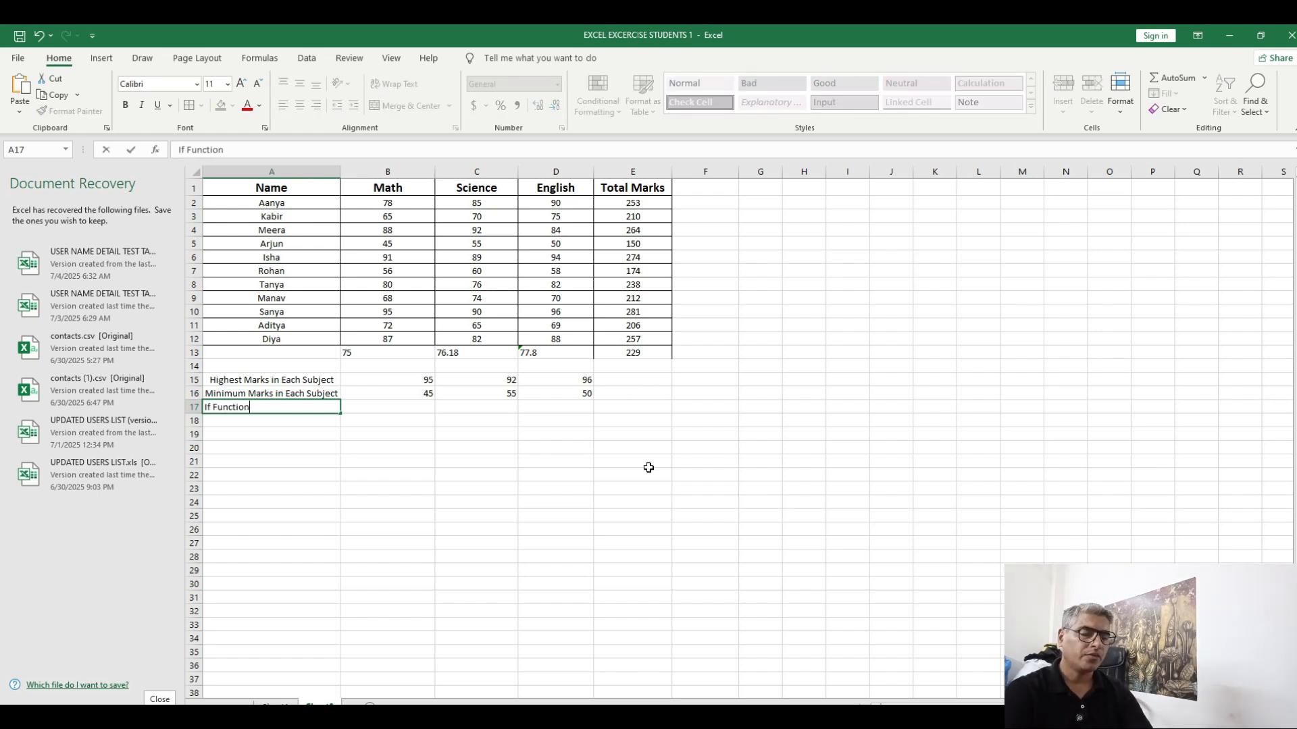
key("Return")
Examine the subject marks in row 2 and the Total Marks formulas in column E as the basis for a pass or fail test
key("Up")
key("Up")
key("Up")
key("Up")
key("Up")
key("Up")
key("Up")
key("Up")
key("Up")
key("Up")
key("Up")
key("Up")
key("Up")
key("Up")
key("Up")
key("Up")
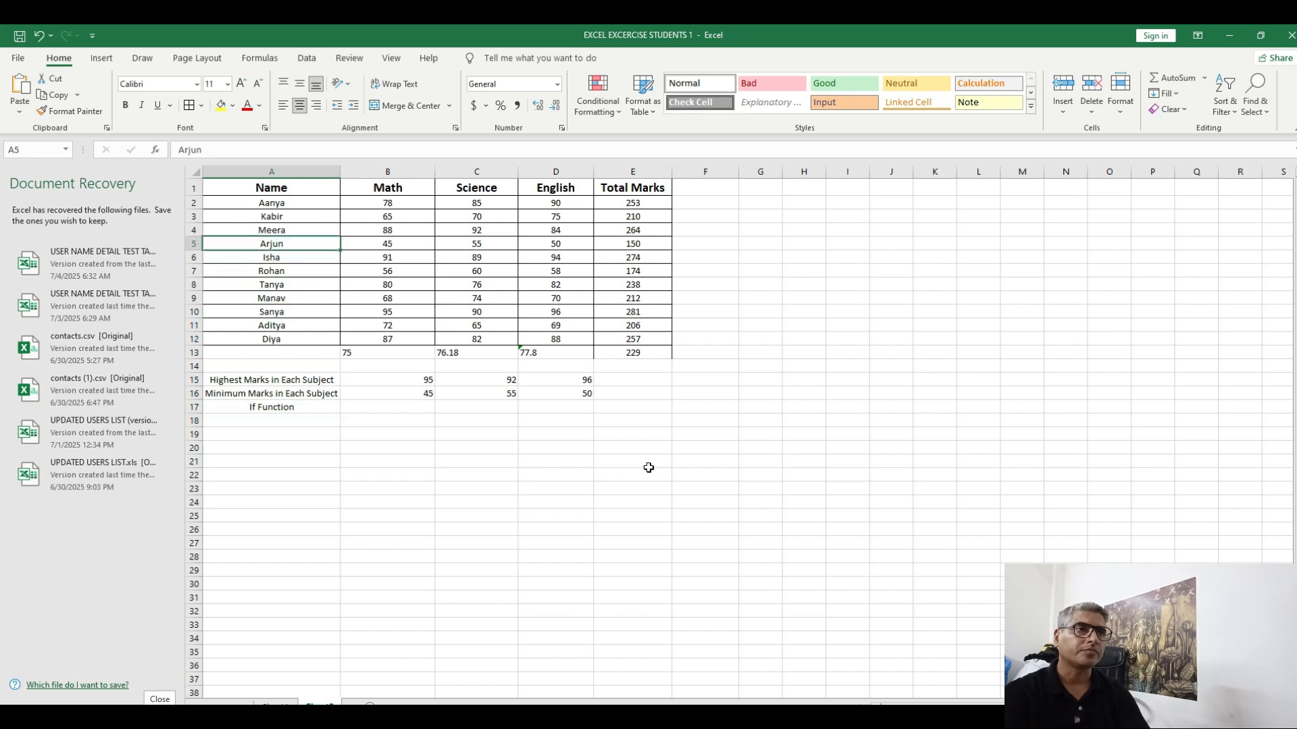
key("Right")
key("Right")
key("Right")
key("Right")
key("Right")
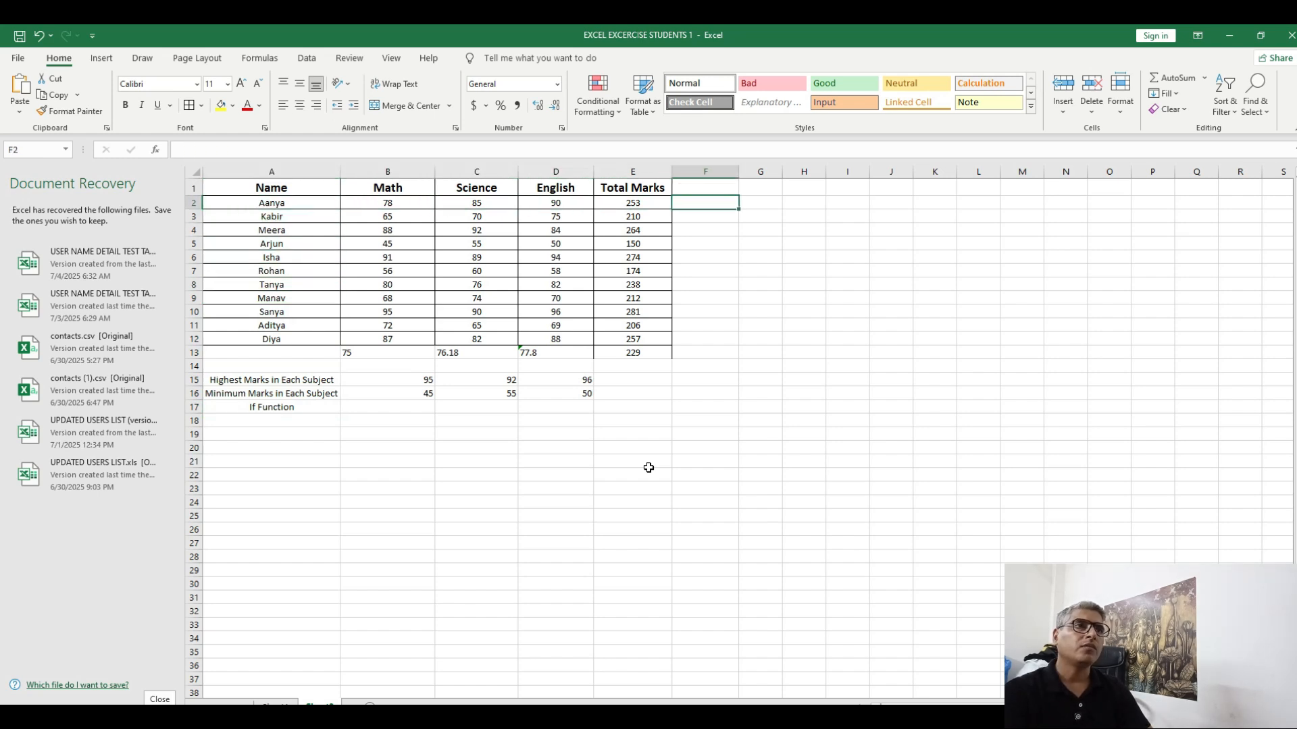
key("Left")
key("Left")
key("Left")
key("Left")
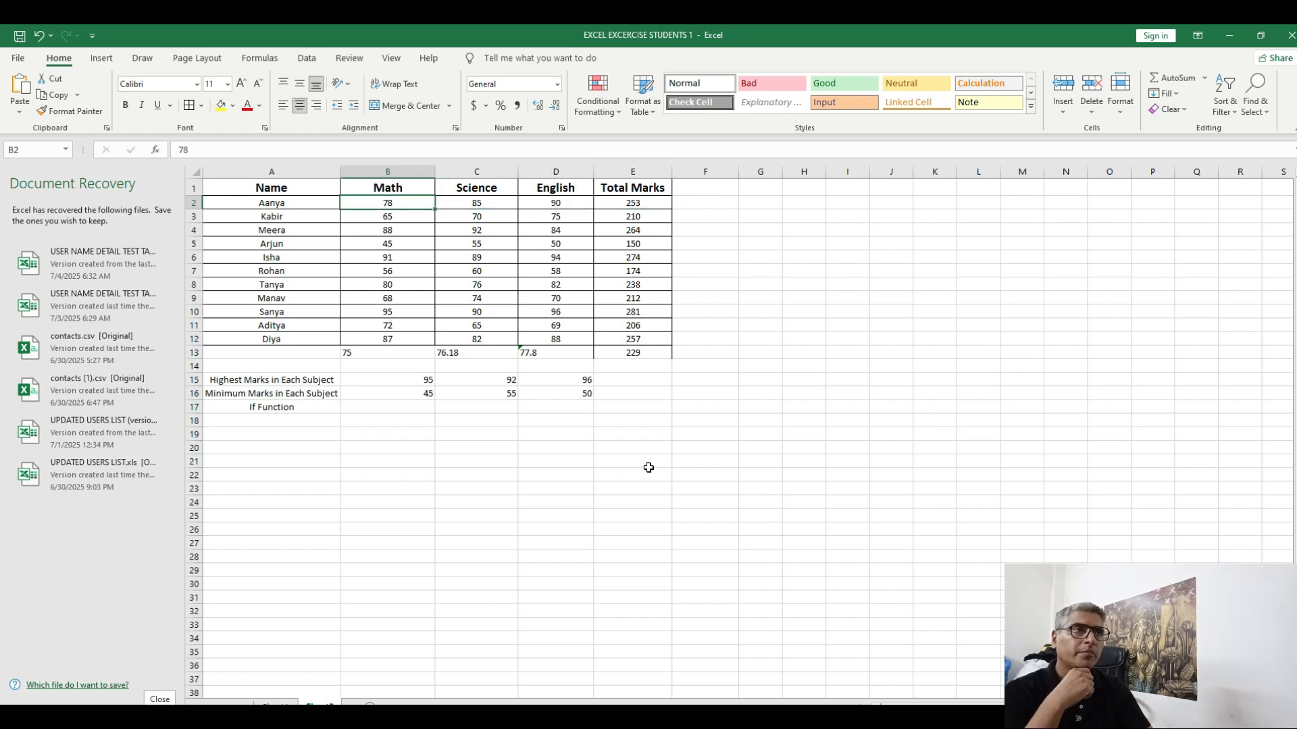
key("Right")
key("Right")
key("Right")
key("Right")
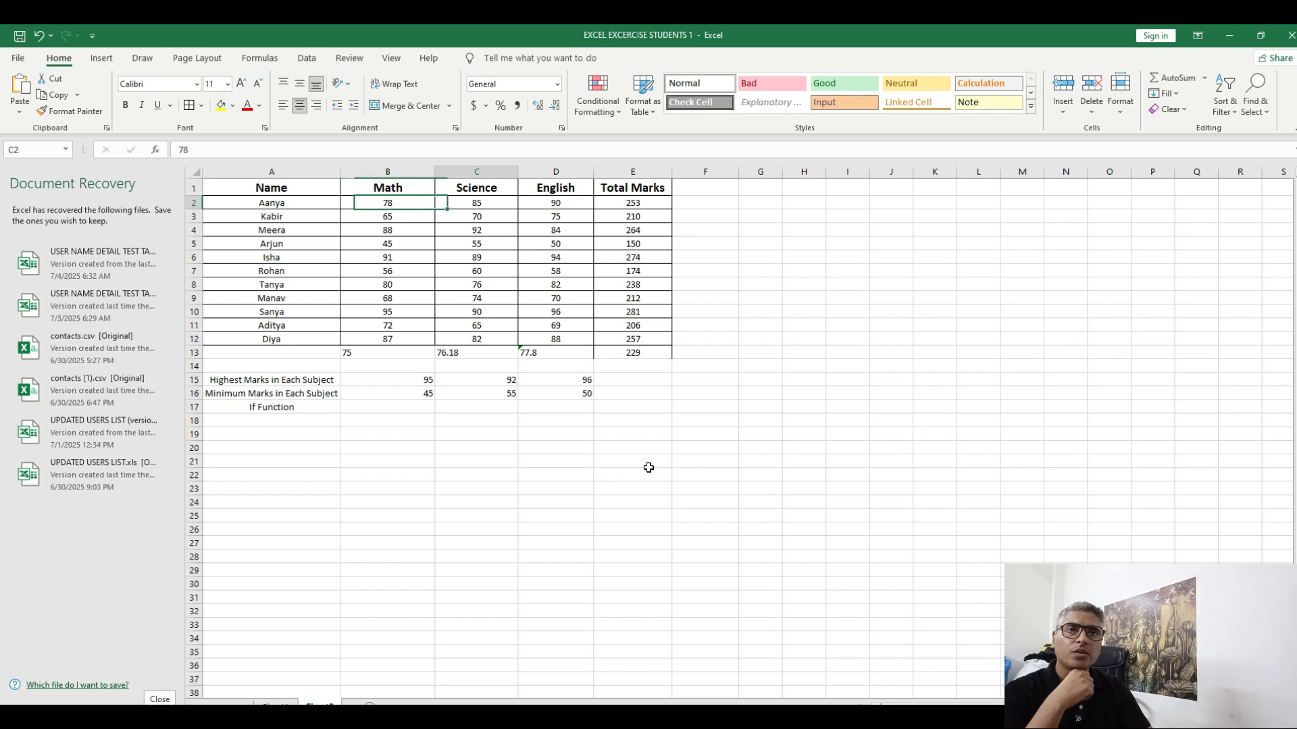
key("Left")
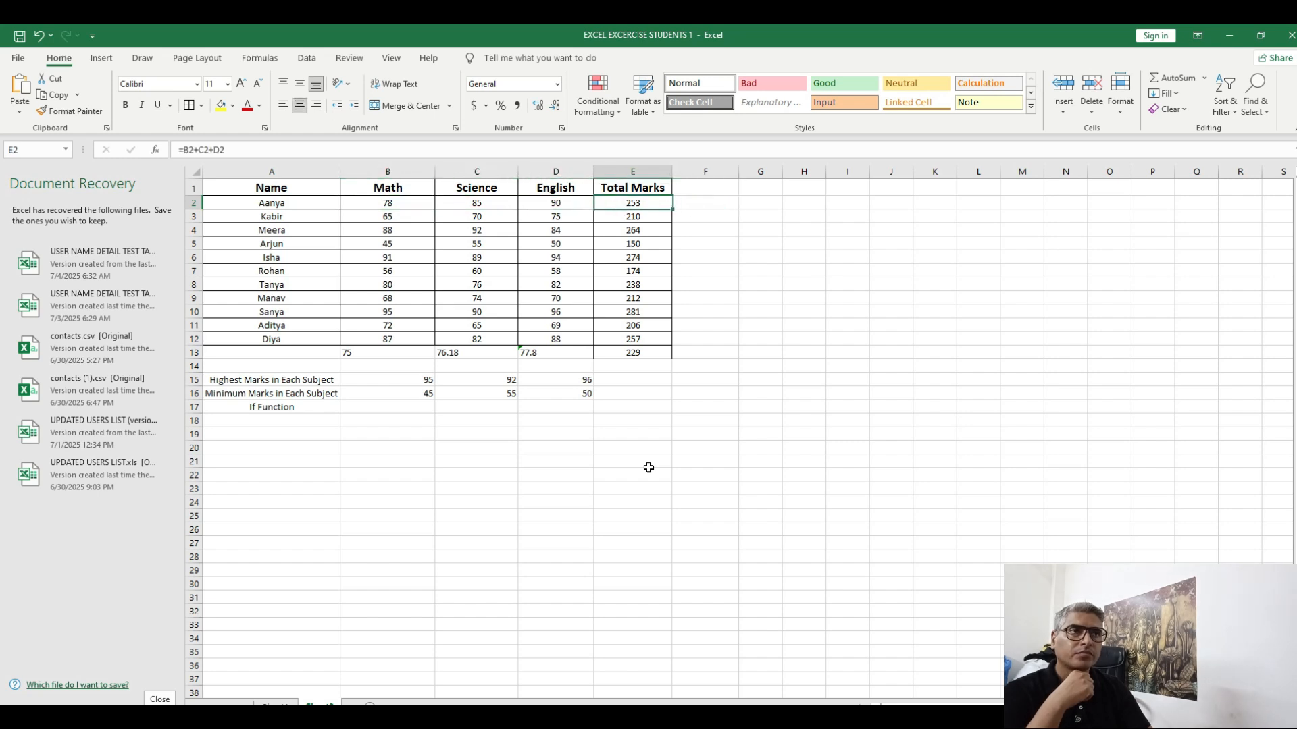
key("Right")
key("Left")
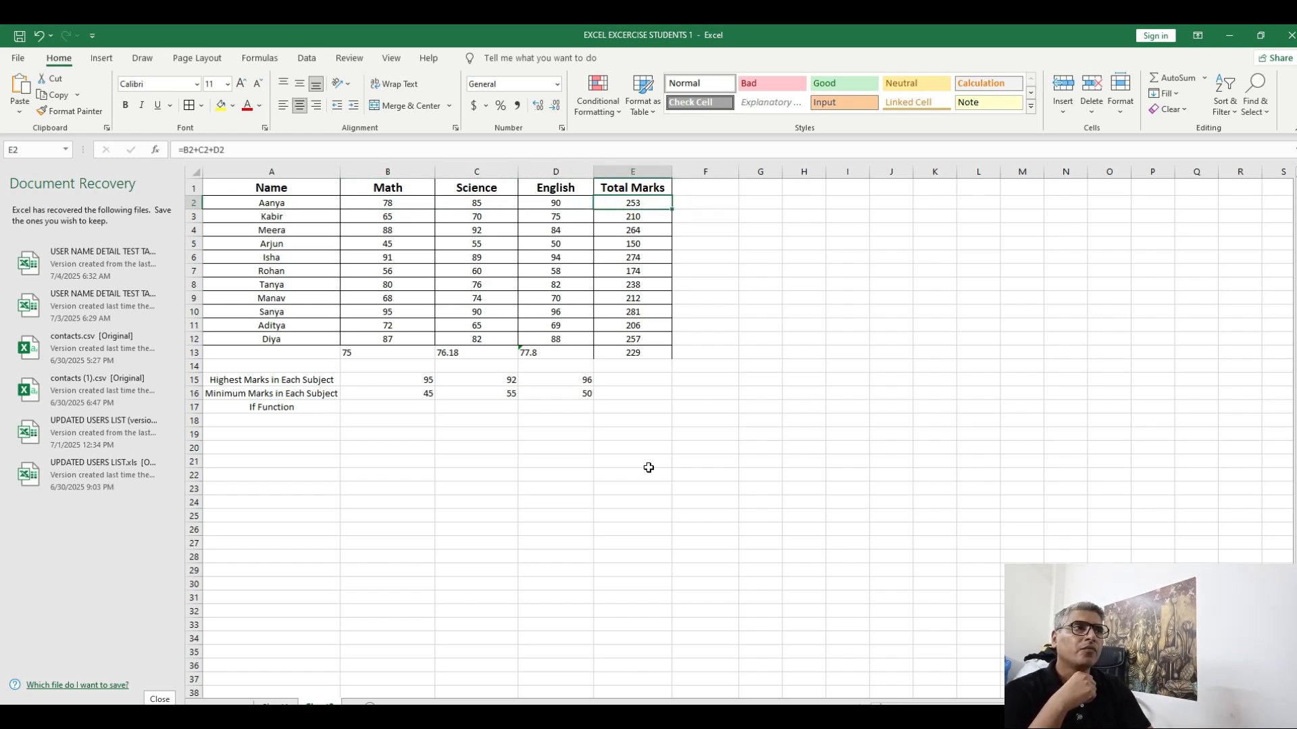
key("Up")
key("Down")
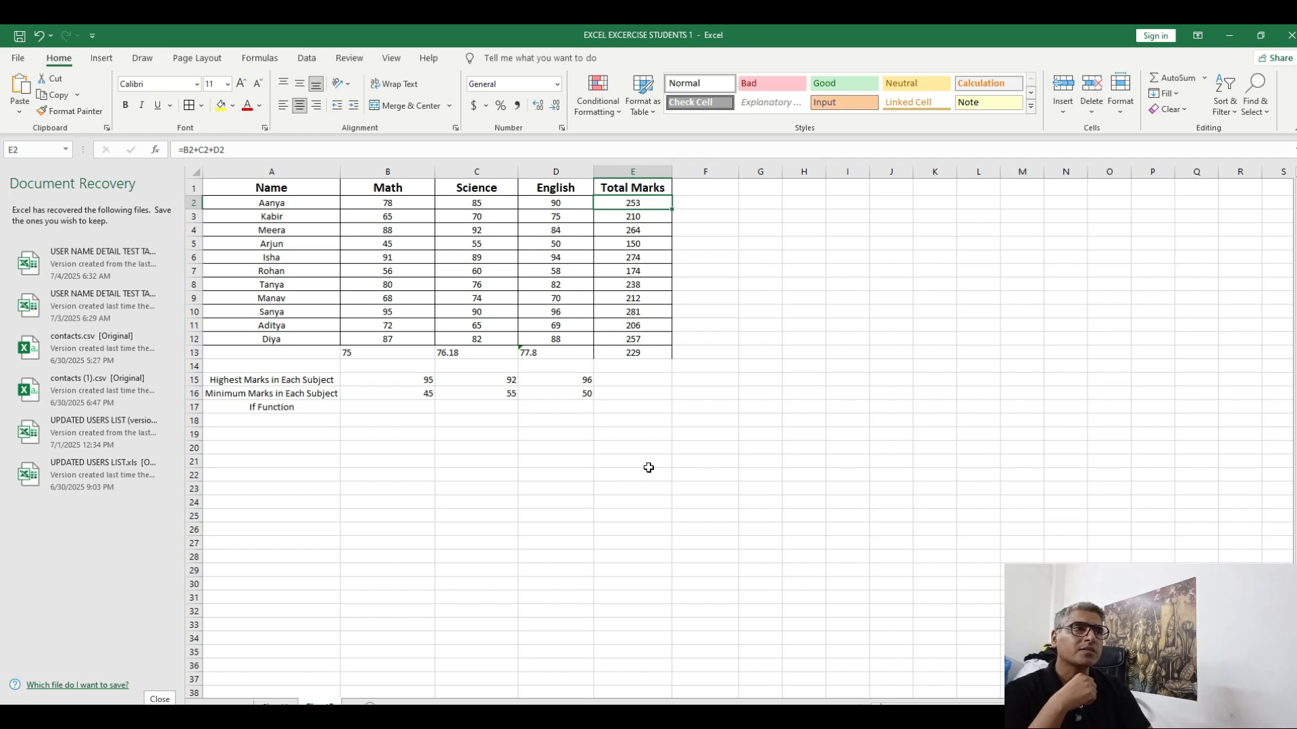
key("Down")
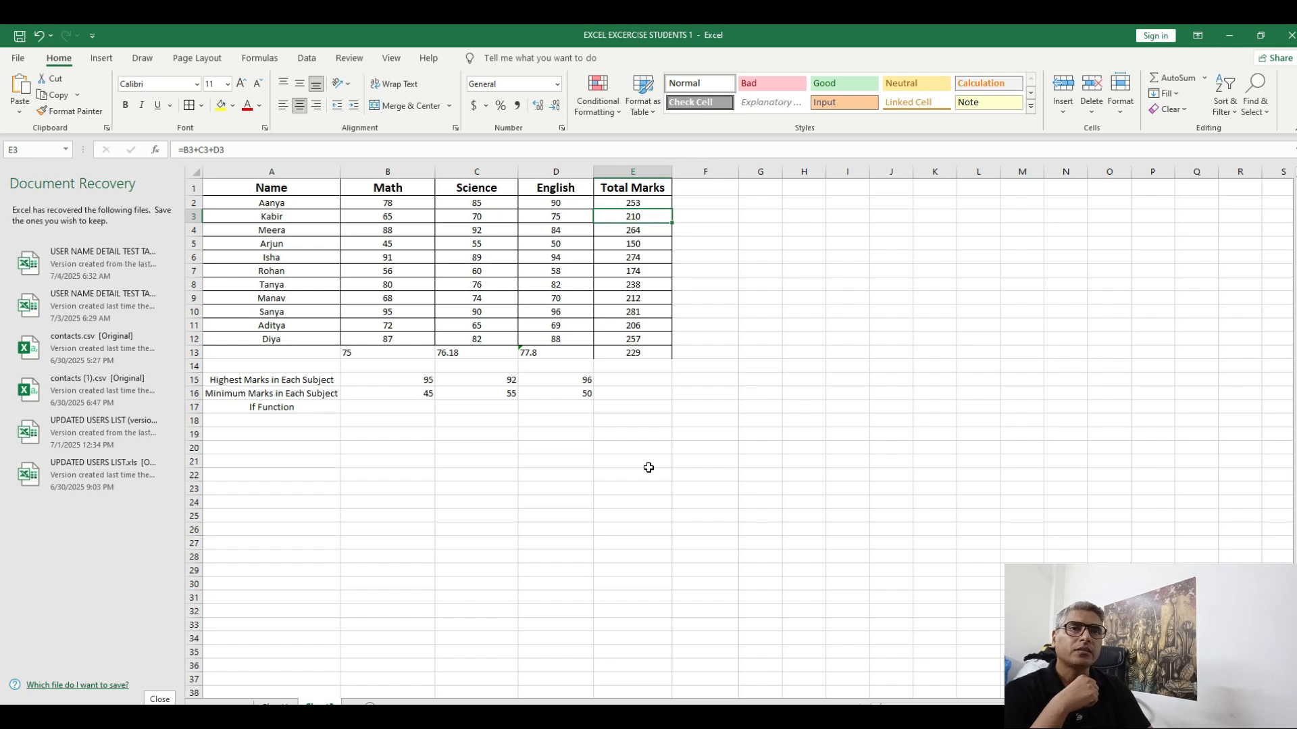
Enter the column heading "Division" in cell F1 beside Total Marks
key("Right")
key("Up")
key("Up")
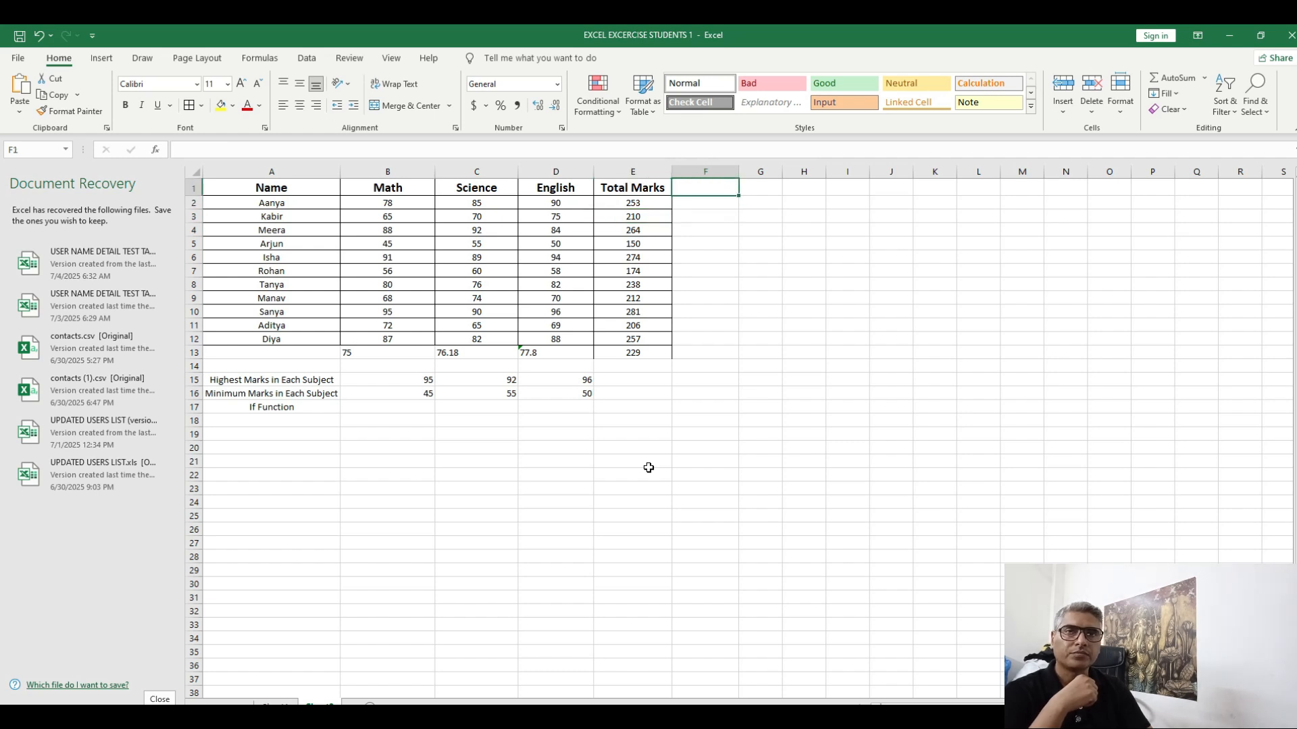
type("If")
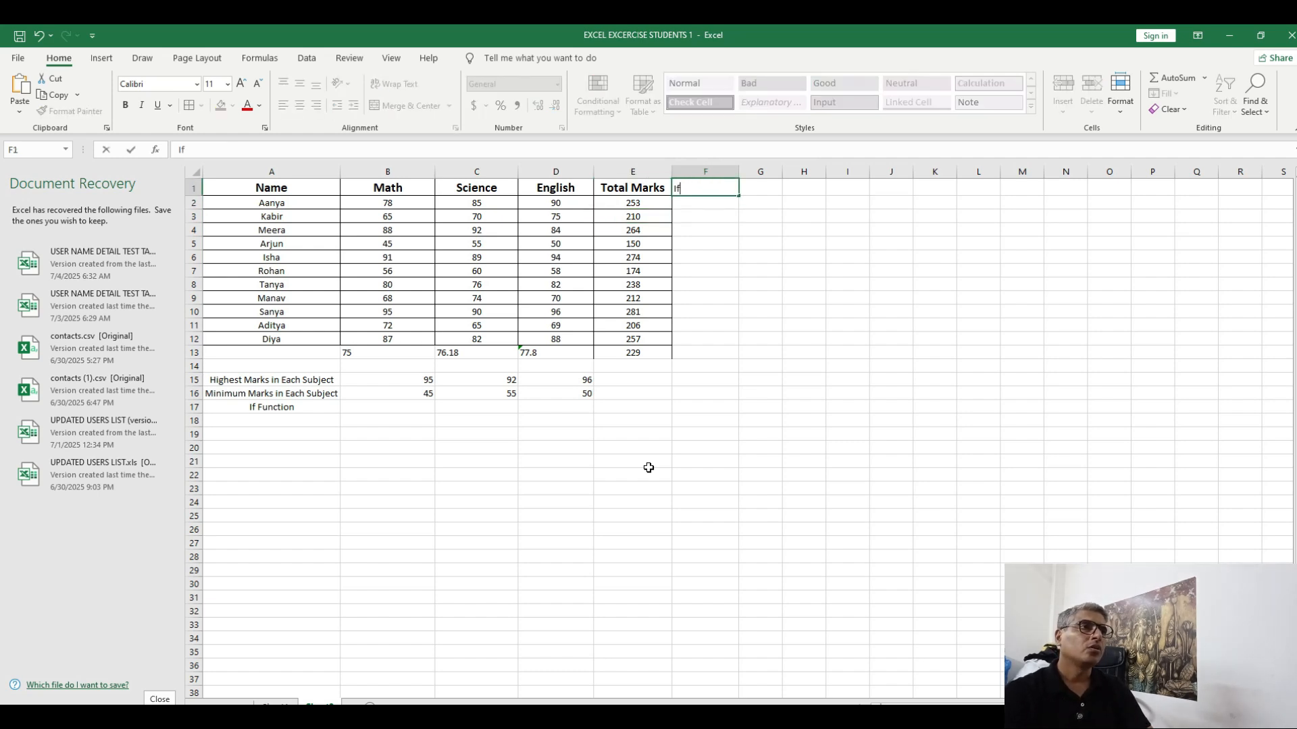
type("vision")
key("Return")
Enter the formula =IF(E2>200,"Pass","Fail") in cell F2 to grade the first student's total marks
type("=if")
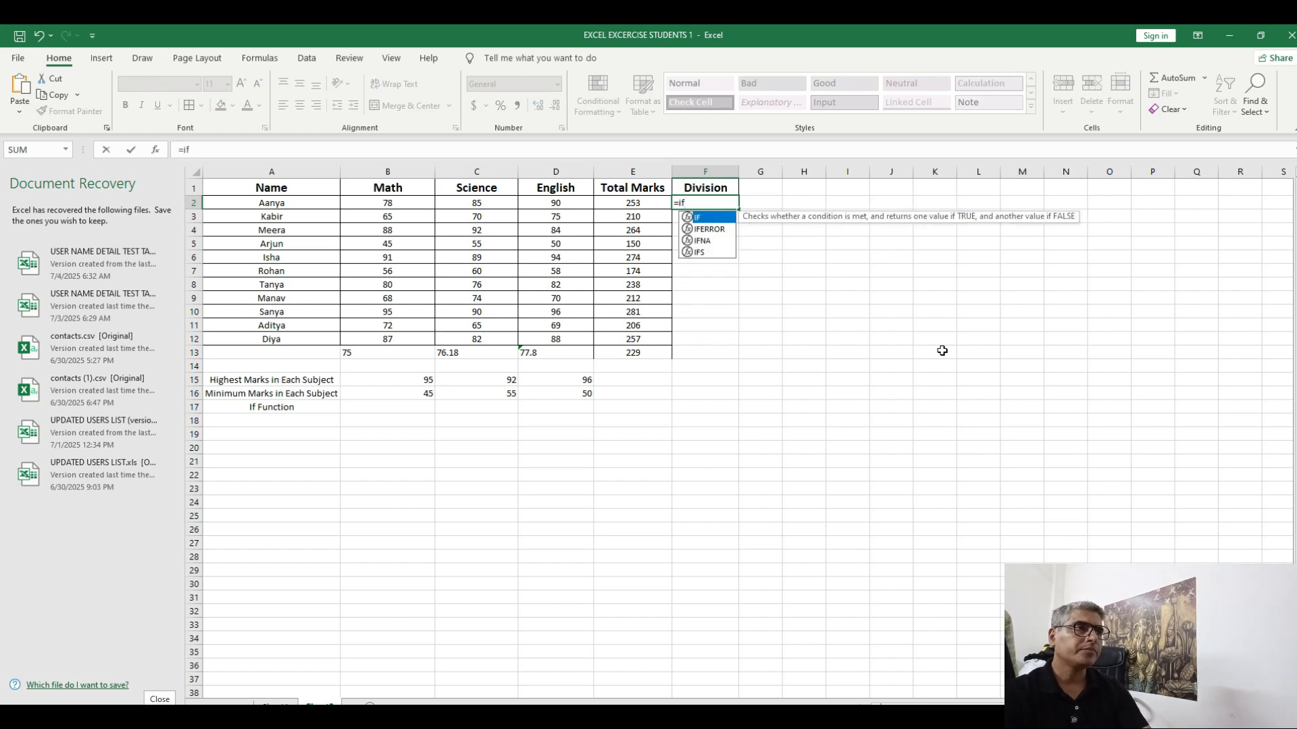
type("(")
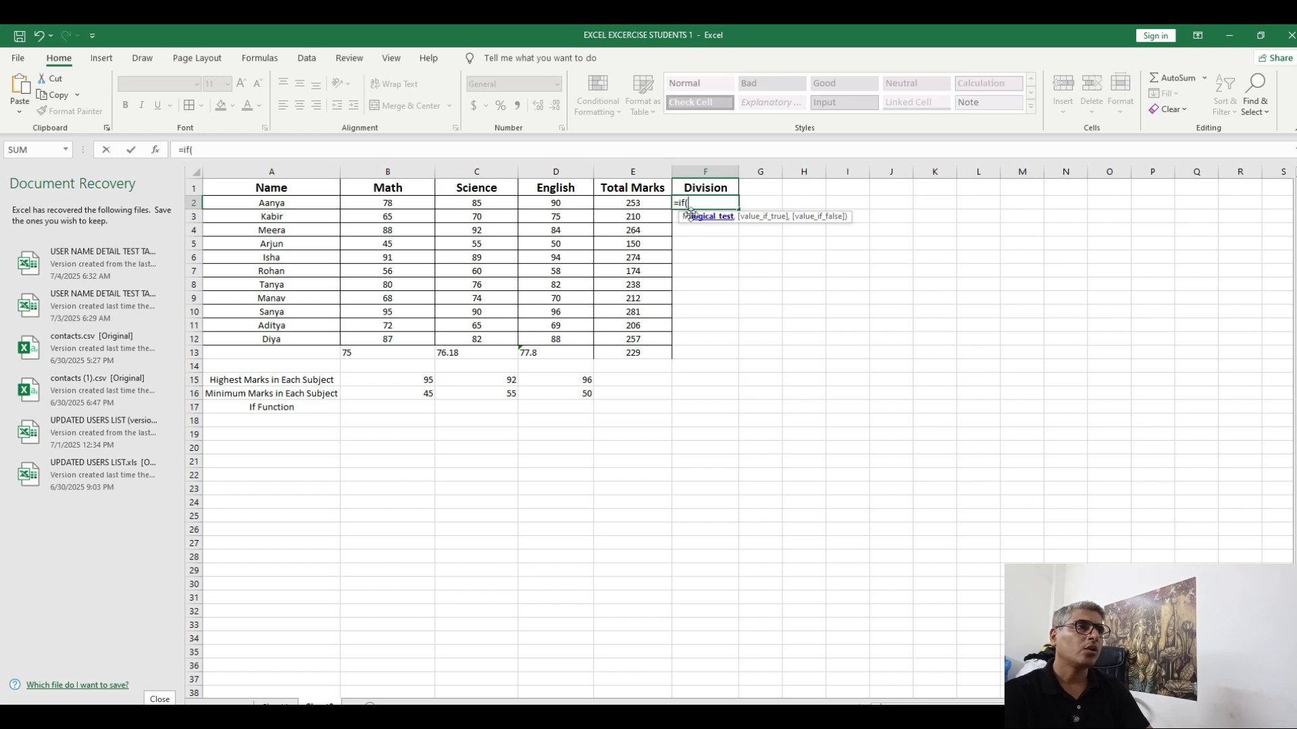
left_click(645, 202)
type(">20")
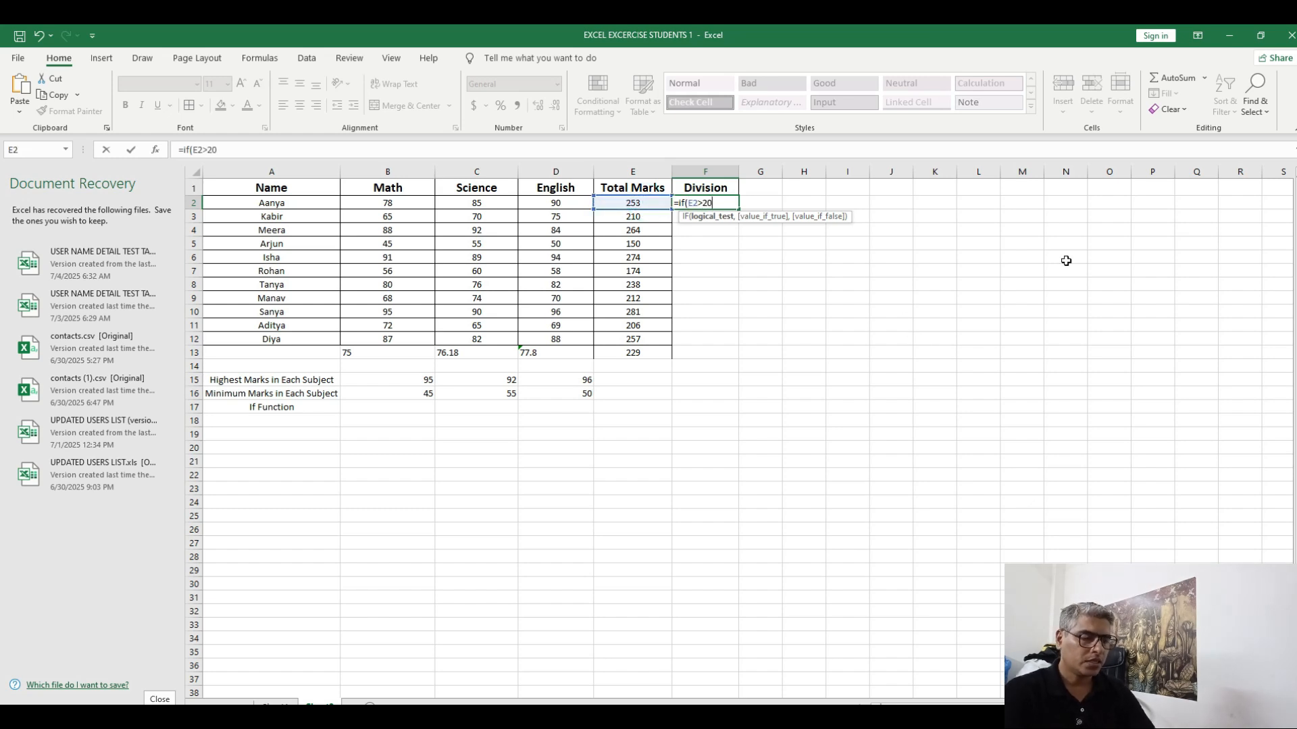
type("0,\"Pa")
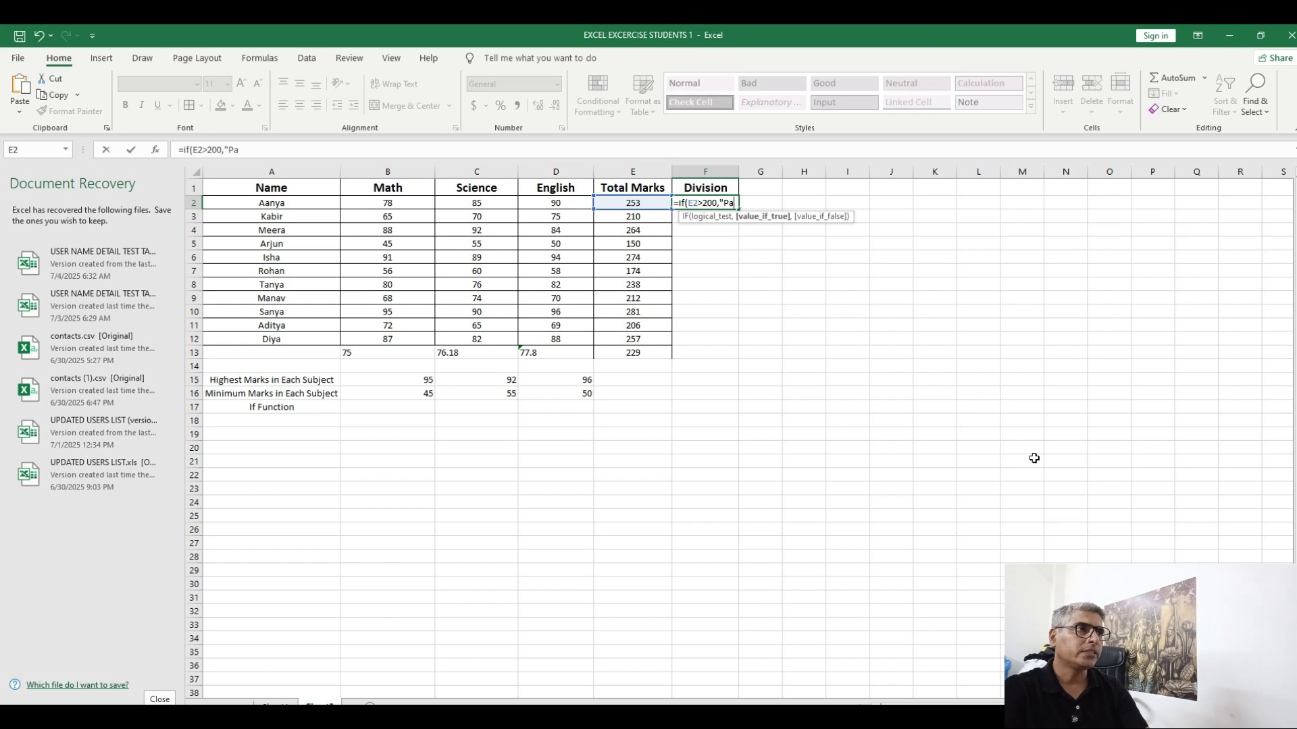
type("ss\",\"F")
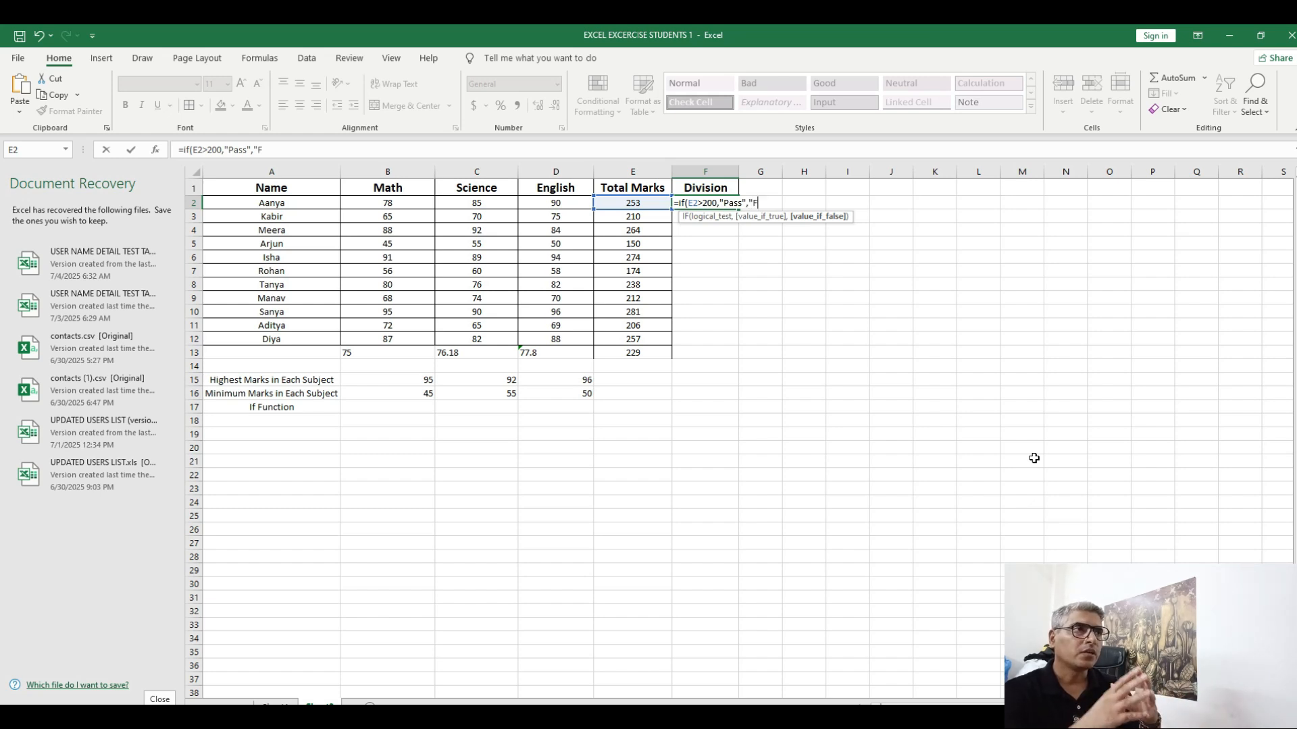
type("ail\"")
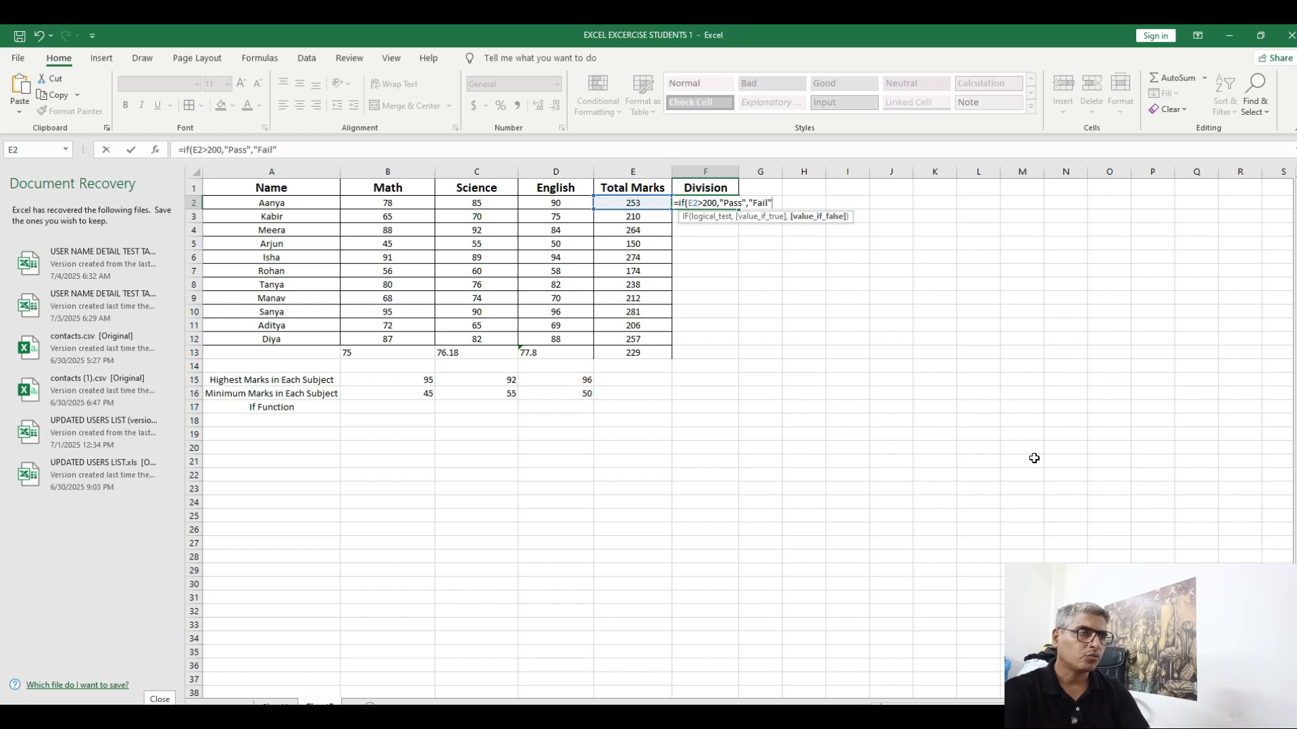
type(")")
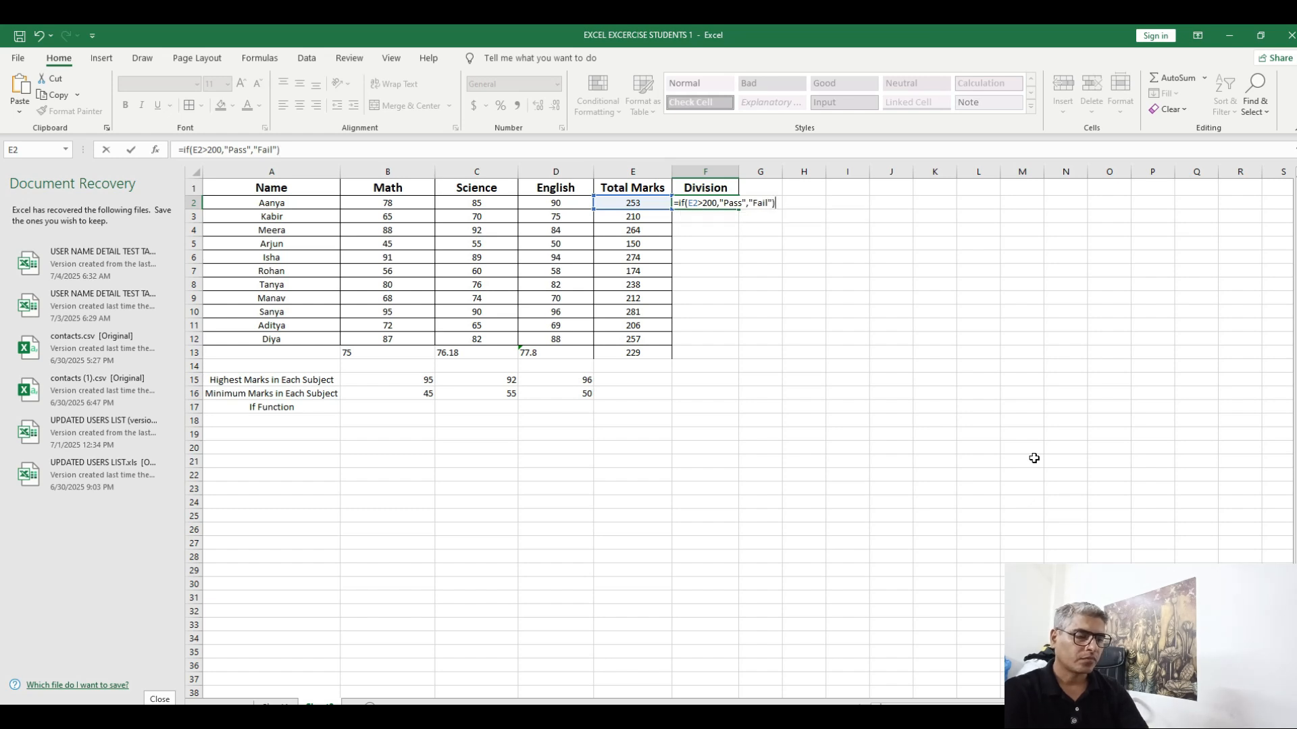
key("Return")
Fill the IF formula in F2 down the Division column through row 13
key("Up")
key("Left")
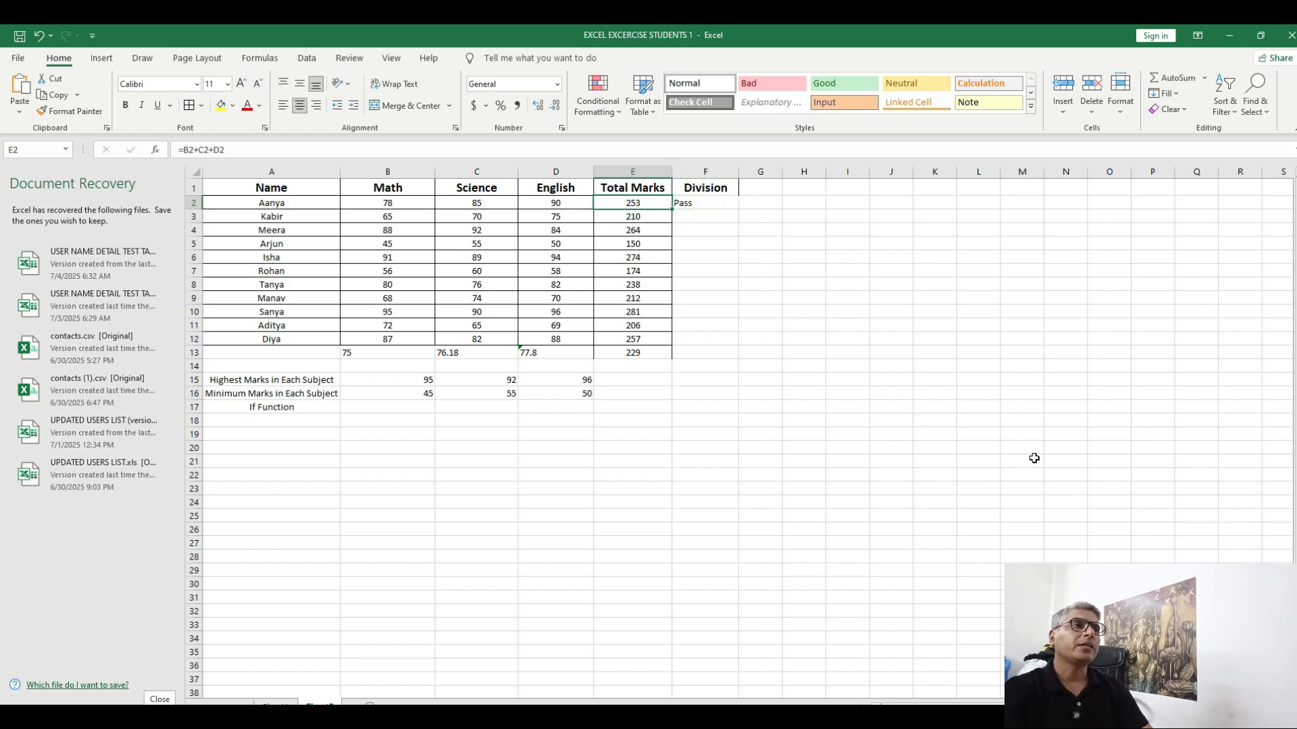
key("Right")
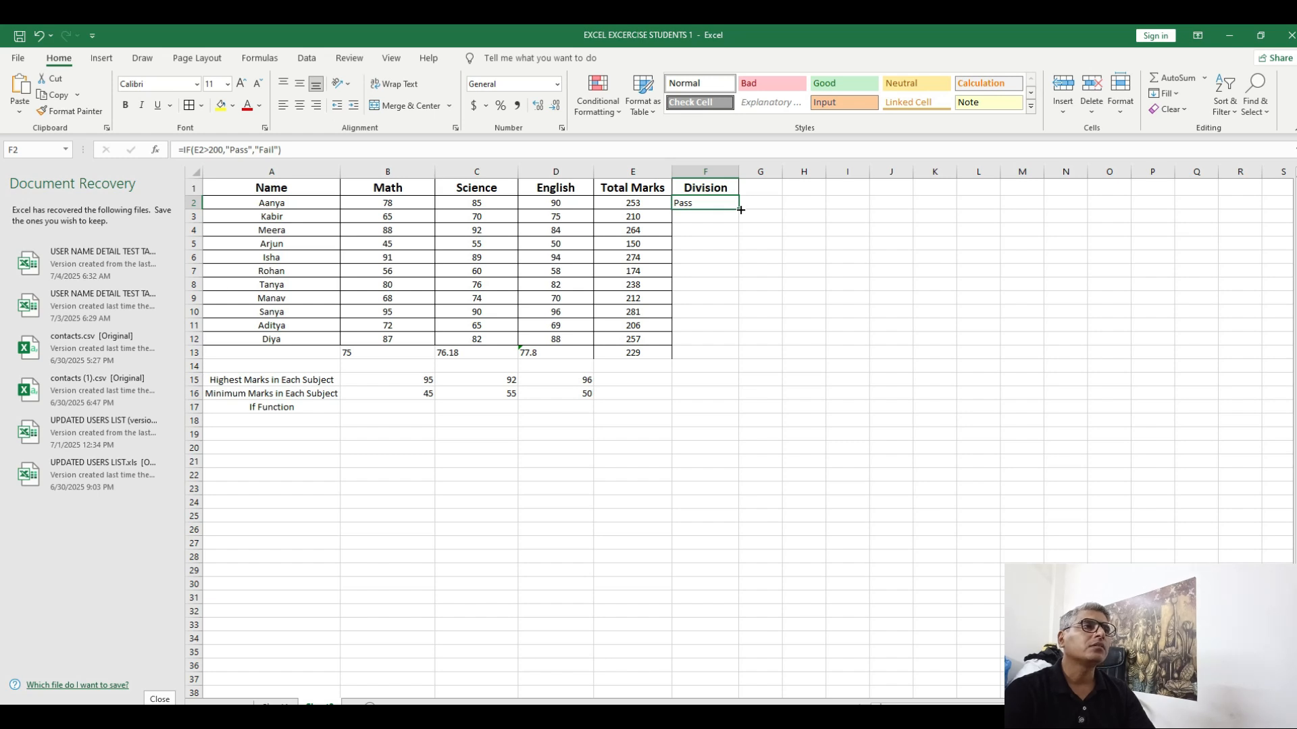
left_click_drag(741, 211, 739, 358)
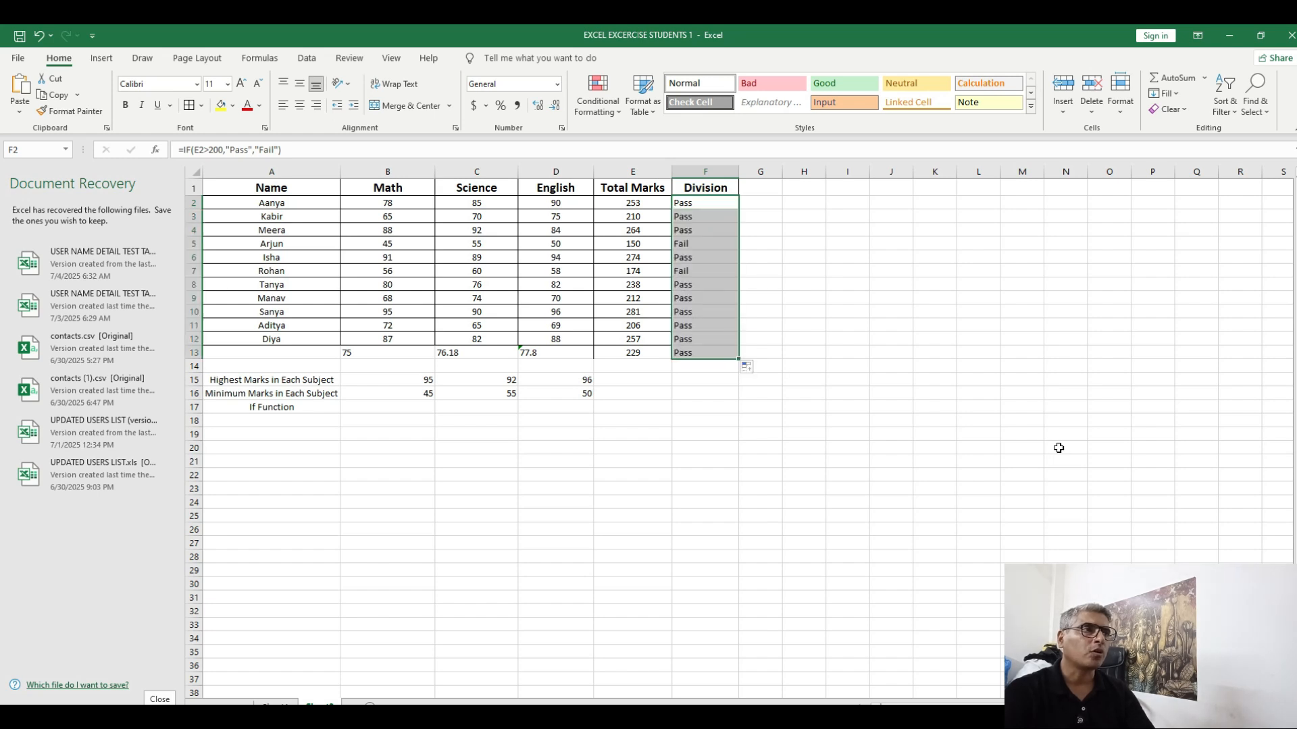
Highlight the two Fail results in cells F7 and F5 with a yellow fill
left_click(716, 284)
left_click(691, 272)
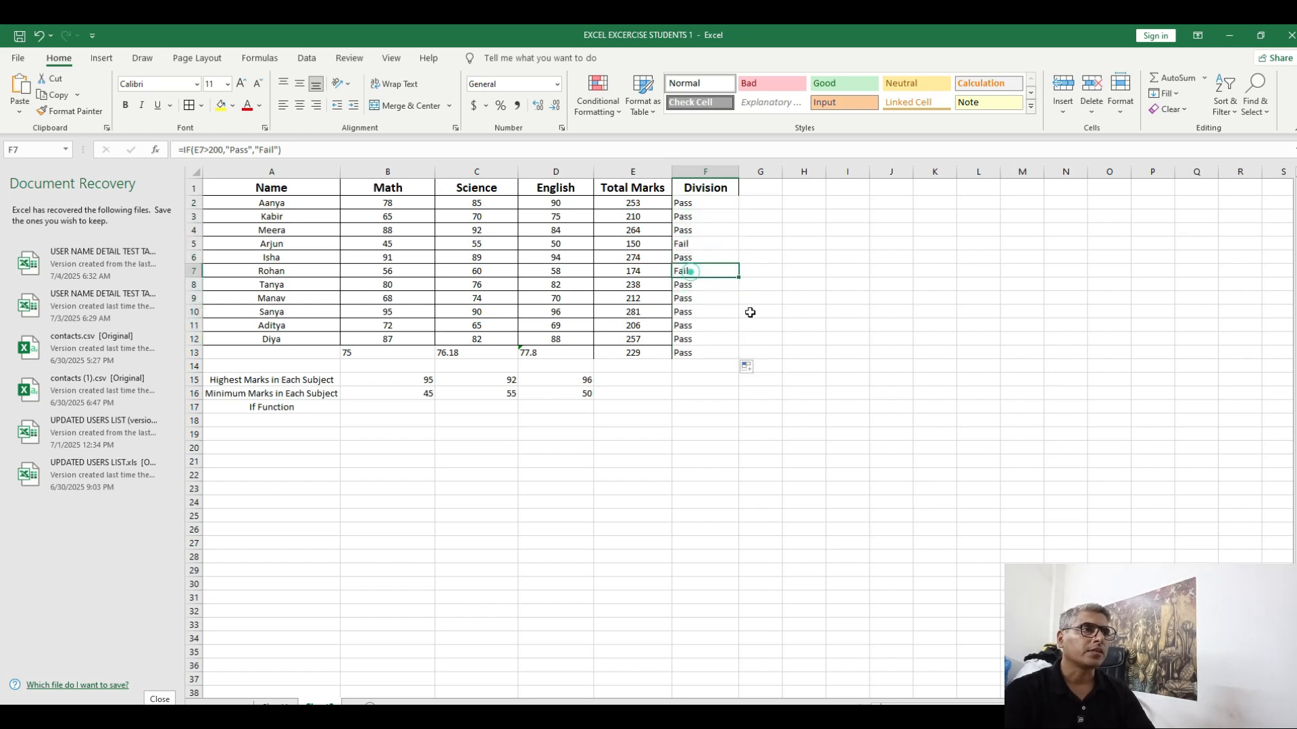
left_click(223, 107)
left_click(694, 246)
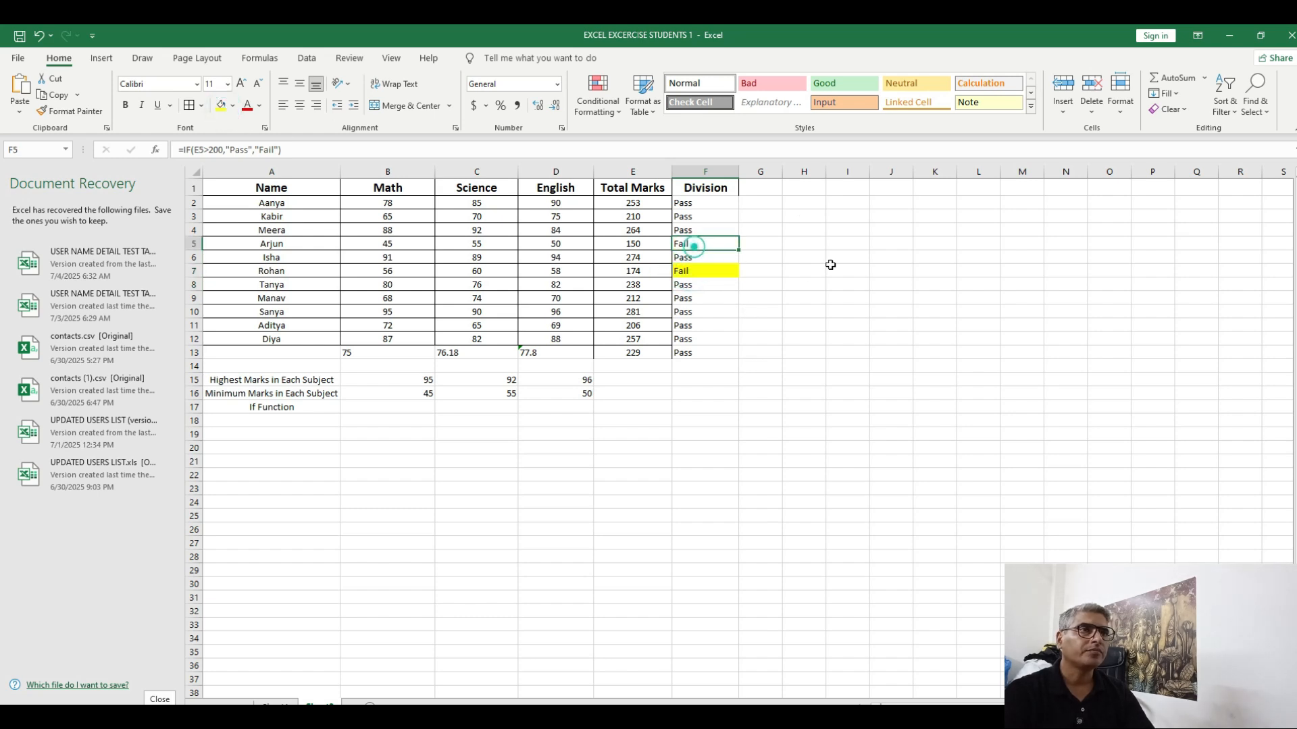
left_click(222, 106)
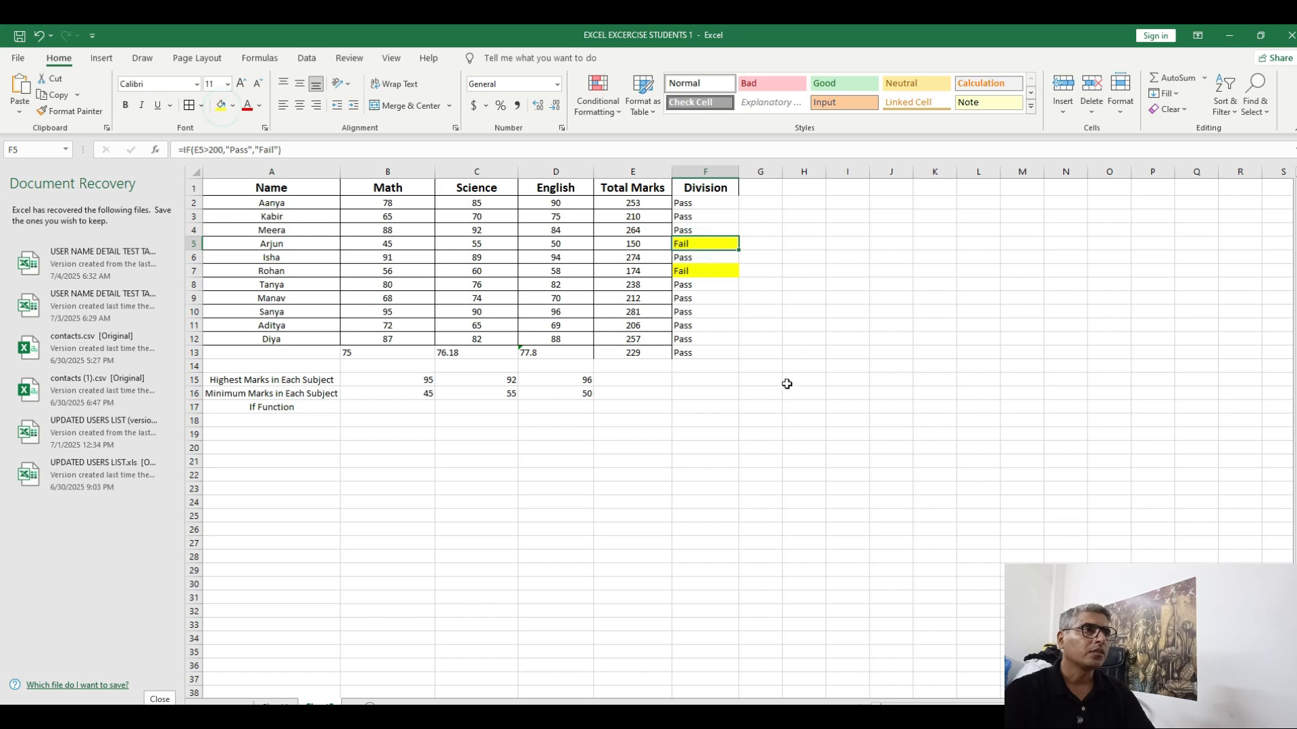
Compare the Total Marks in E7, E5 and E2 with their Division results
left_click(707, 290)
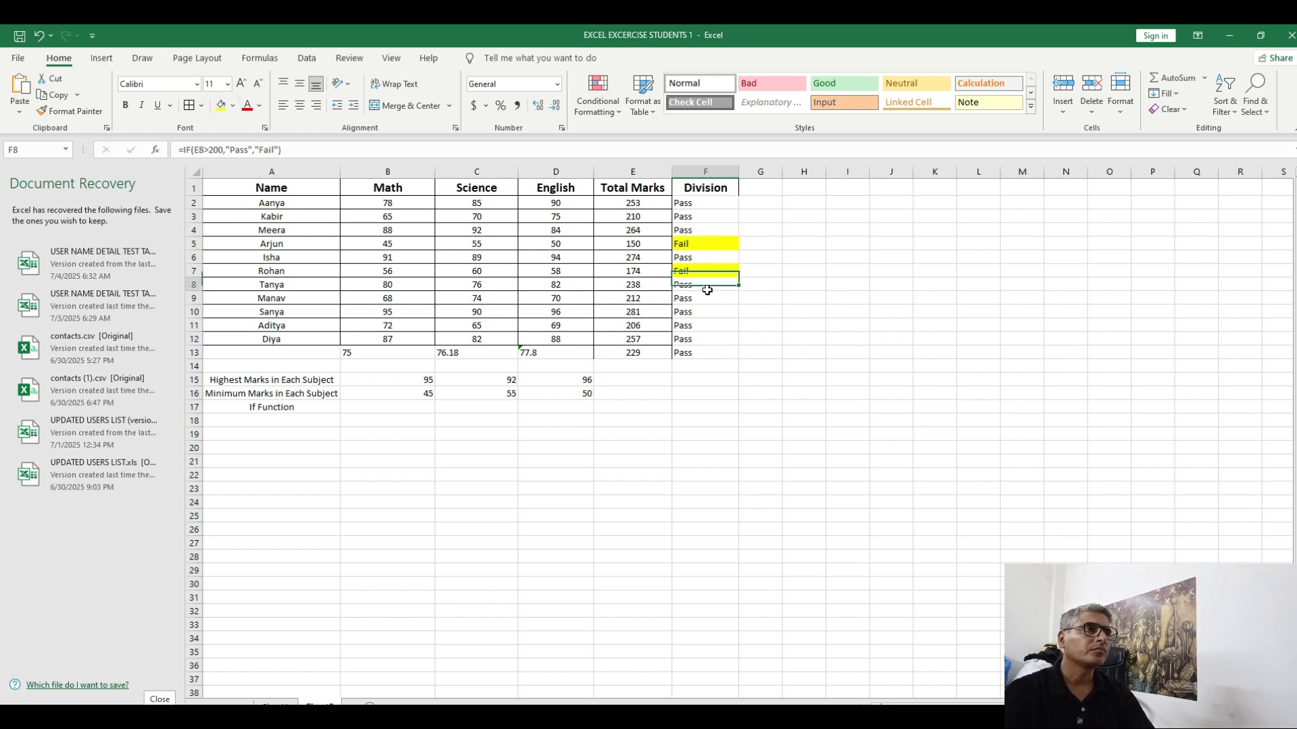
left_click(644, 272)
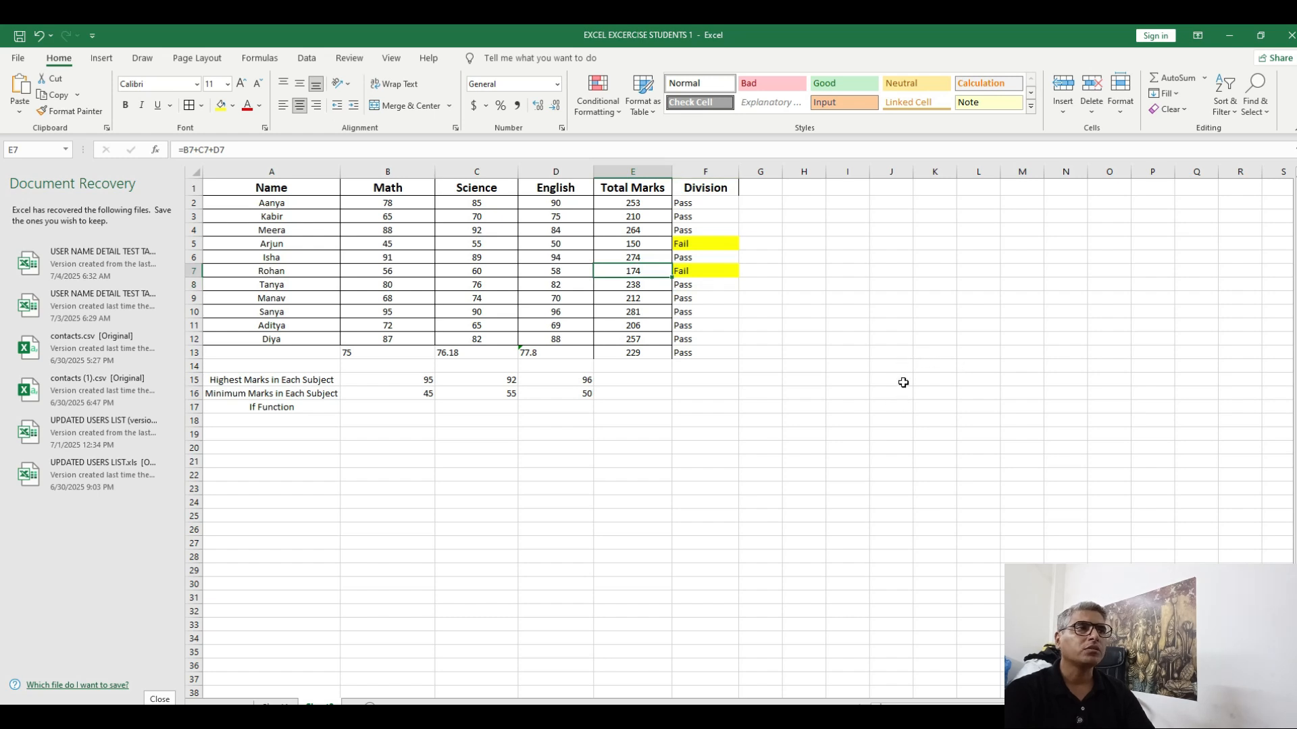
left_click(650, 247)
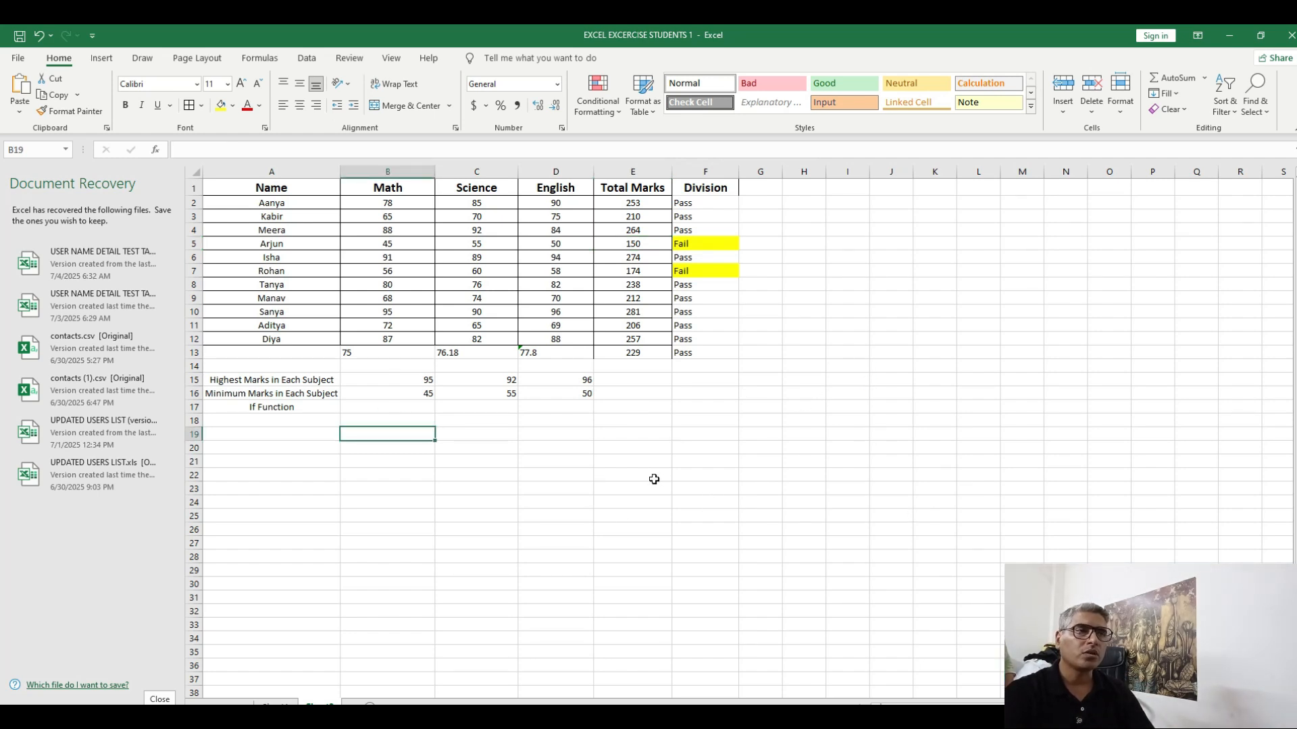
left_click(632, 203)
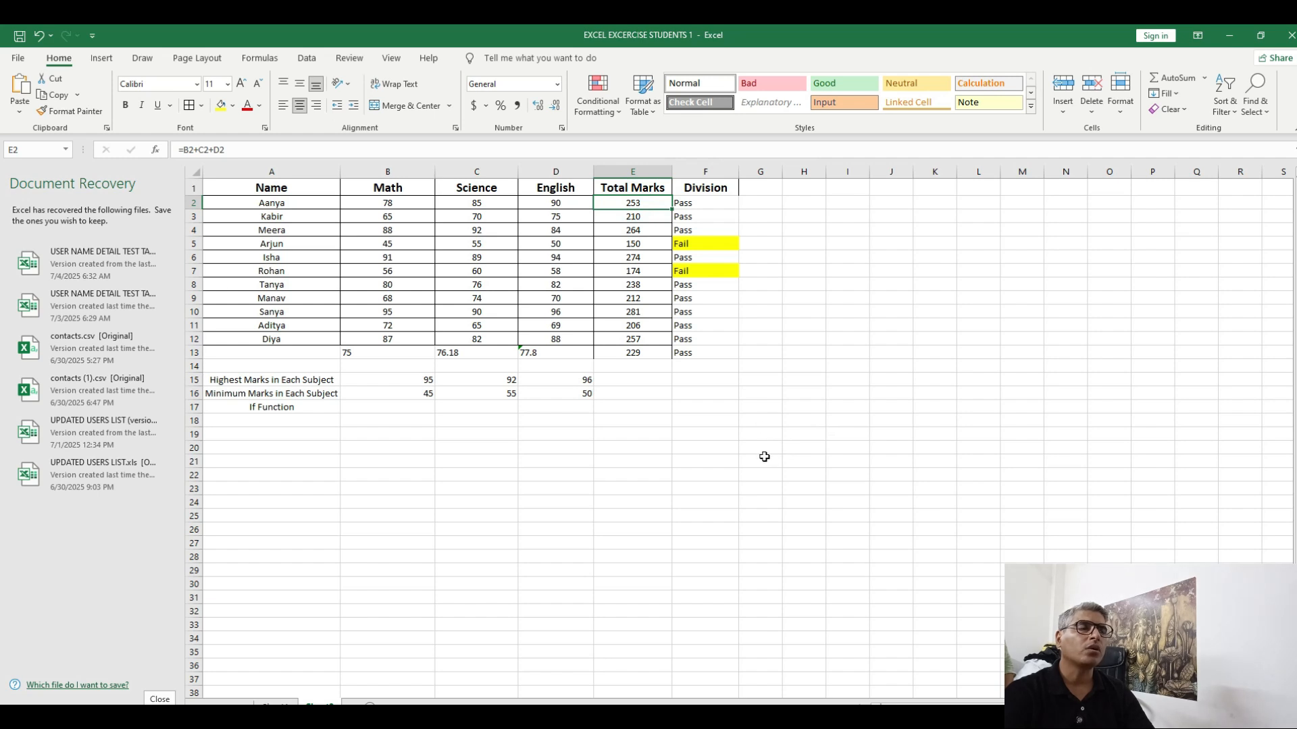
left_click(309, 204)
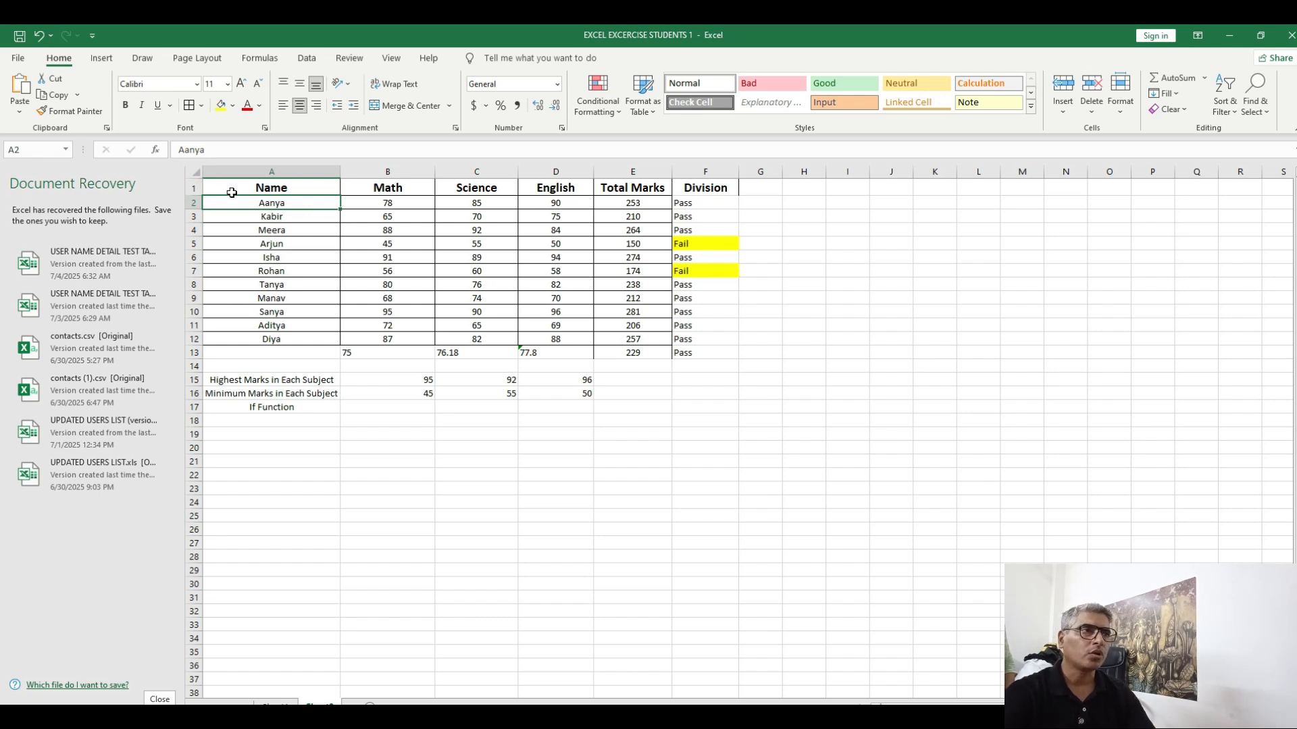
left_click(193, 189)
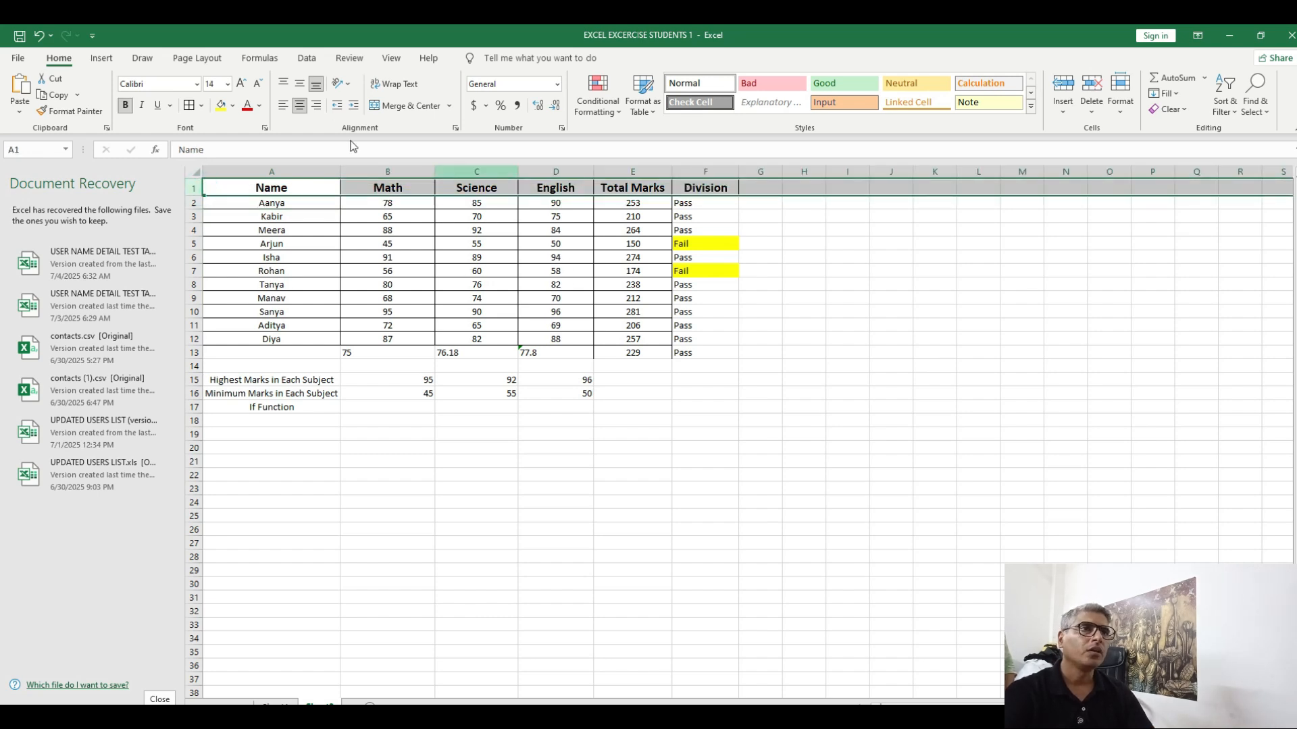
left_click(305, 59)
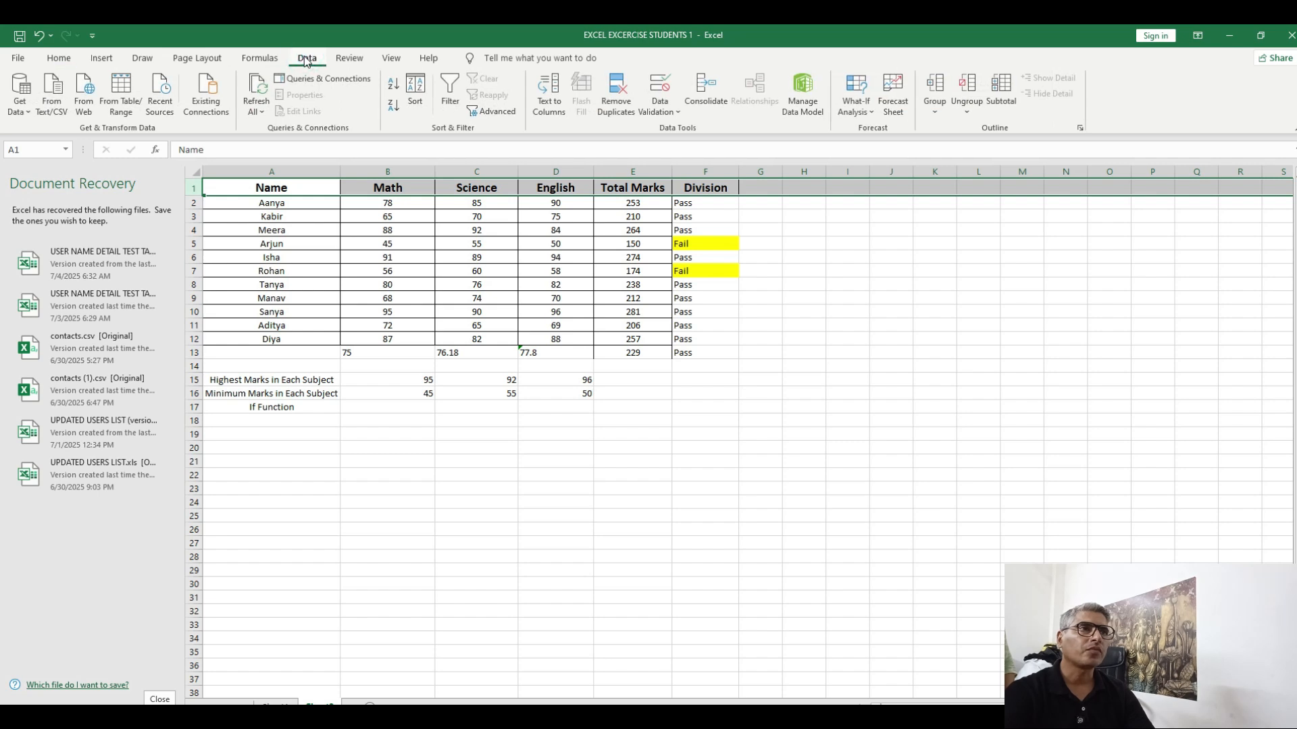
left_click(417, 94)
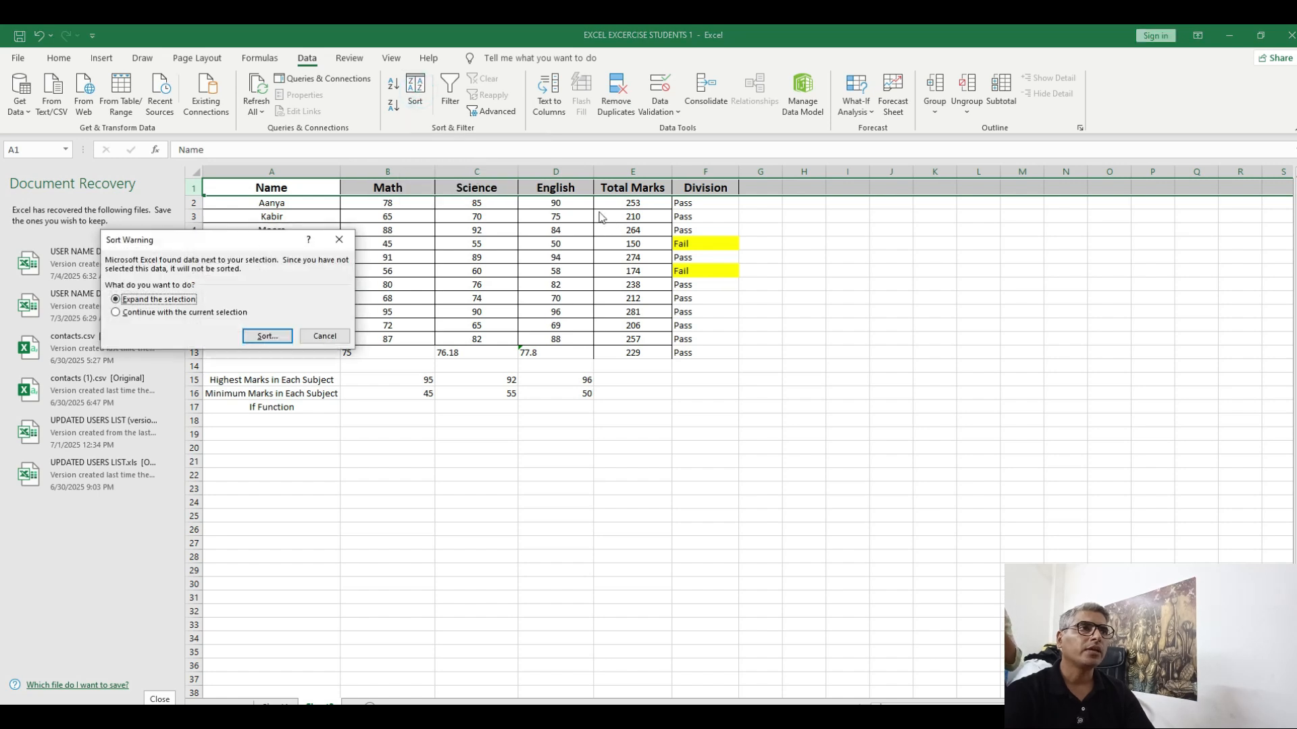
left_click(339, 244)
left_click(518, 481)
left_click(251, 187)
left_click_drag(293, 196, 687, 350)
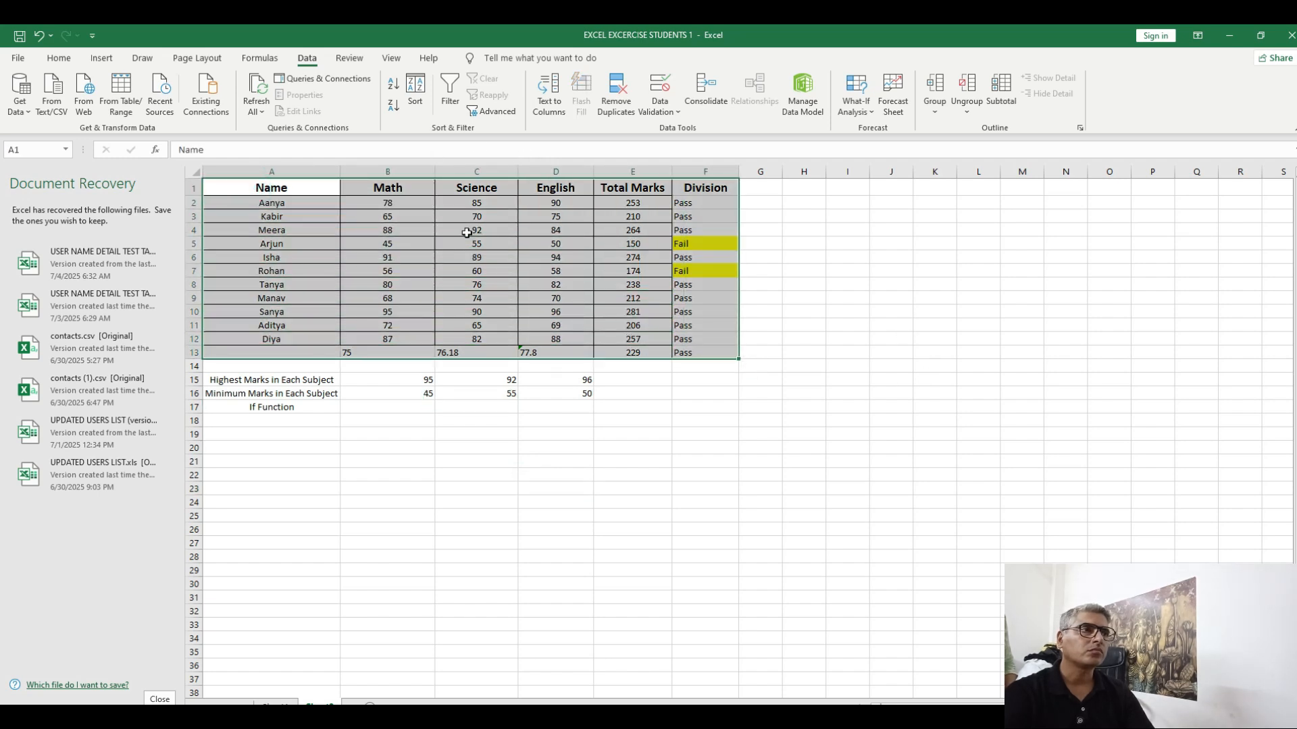
left_click(430, 404)
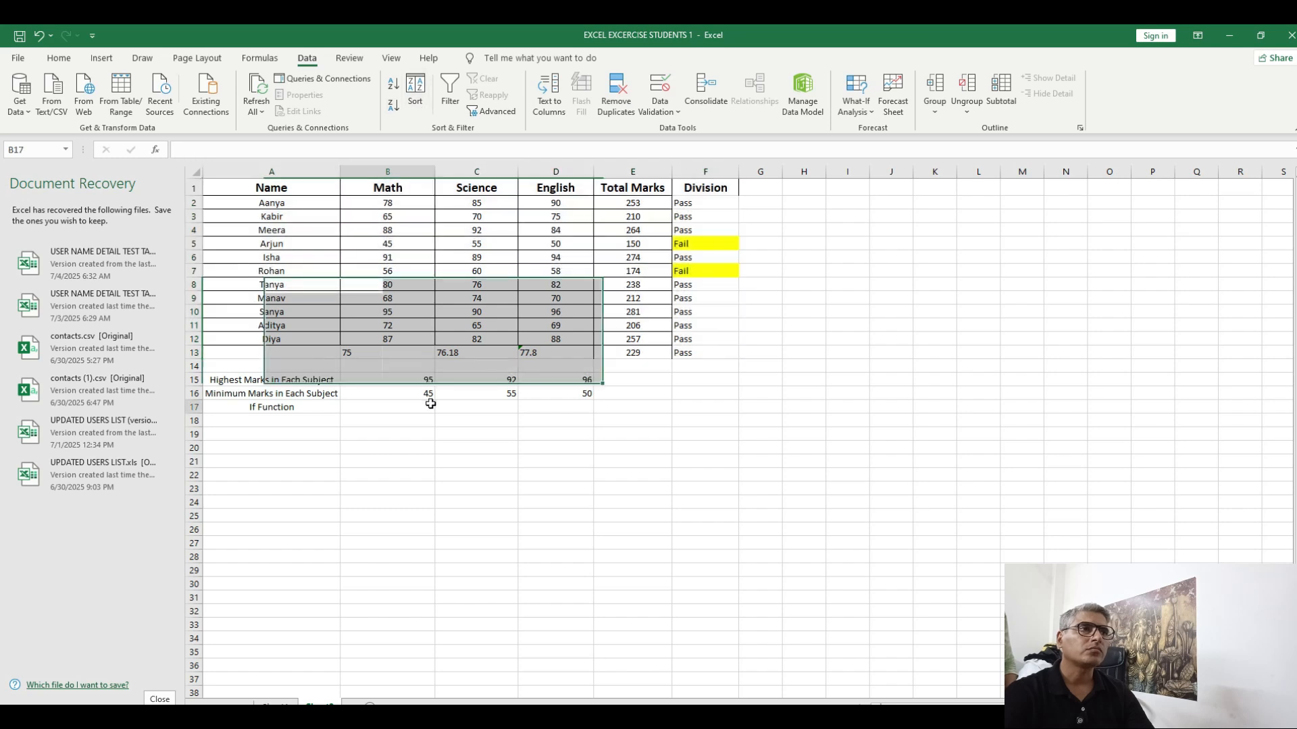
Sort the table range A1:F13 by Total Marks on cell values, ordered Largest to Smallest
left_click_drag(257, 188, 703, 353)
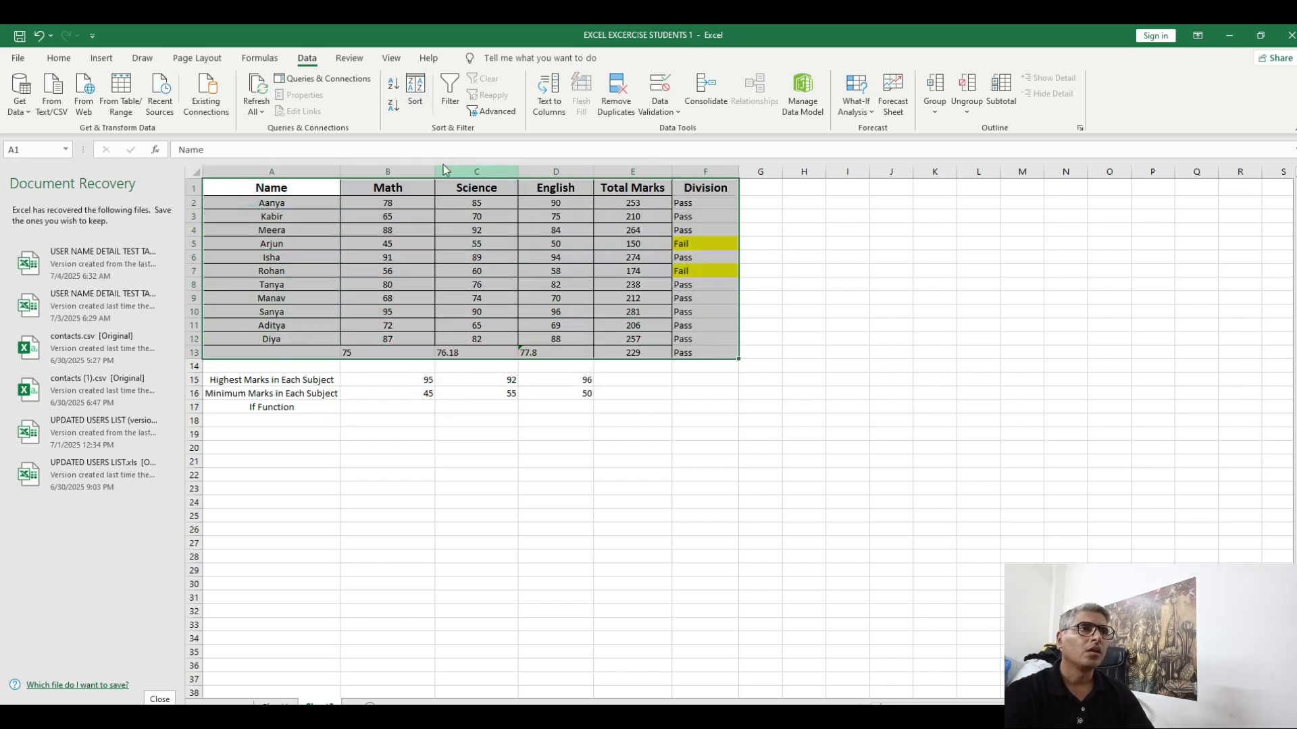
left_click(415, 97)
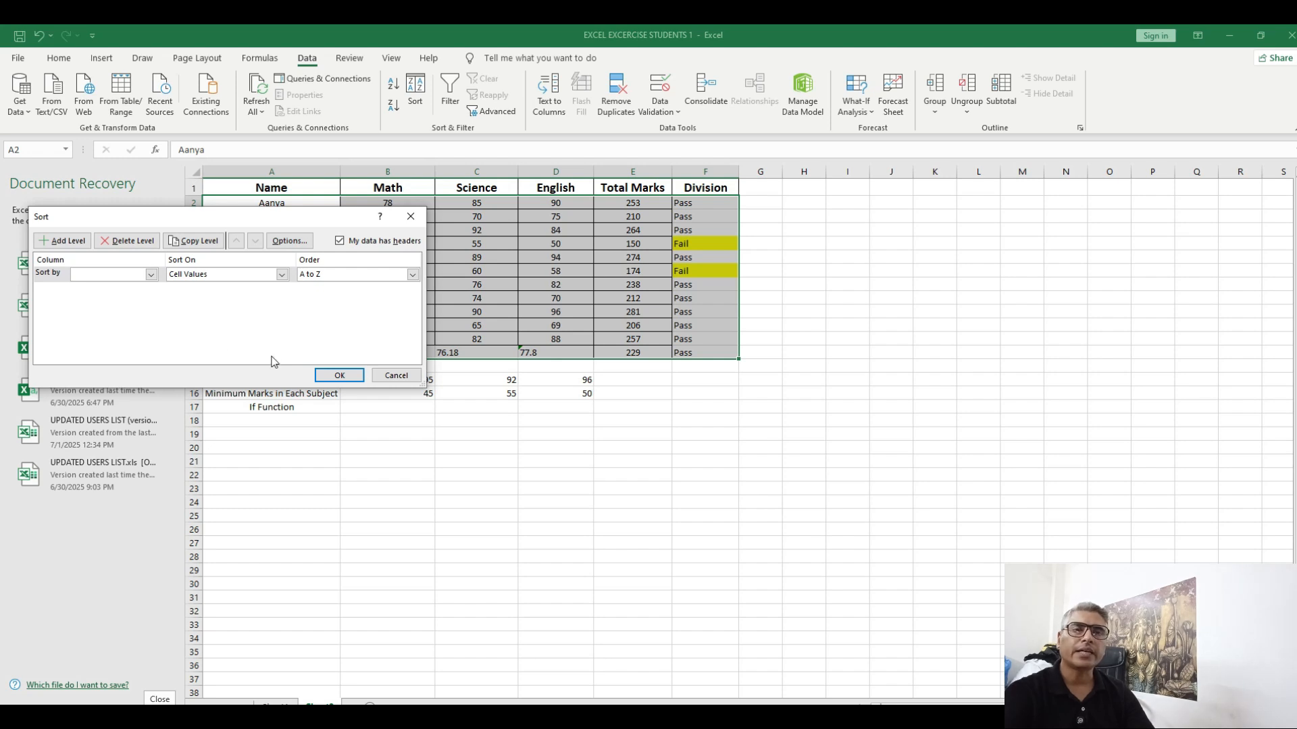
left_click(151, 275)
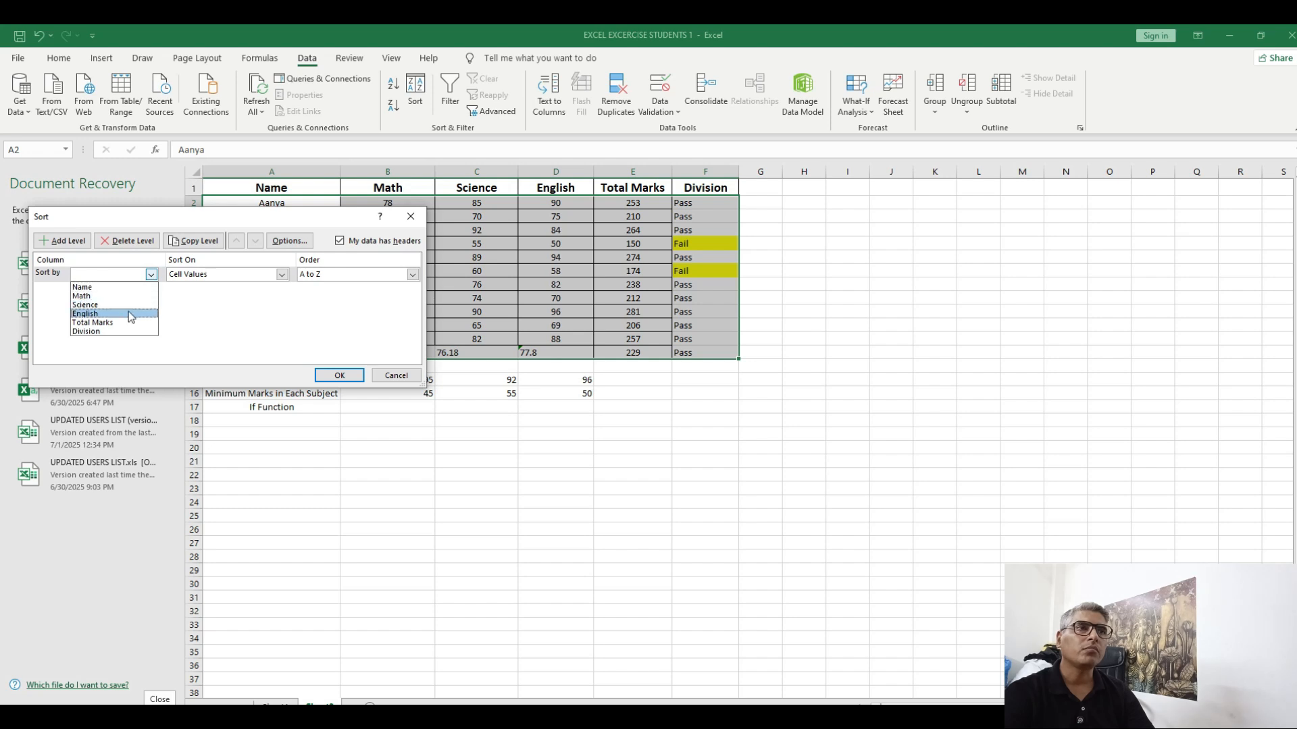
left_click(282, 279)
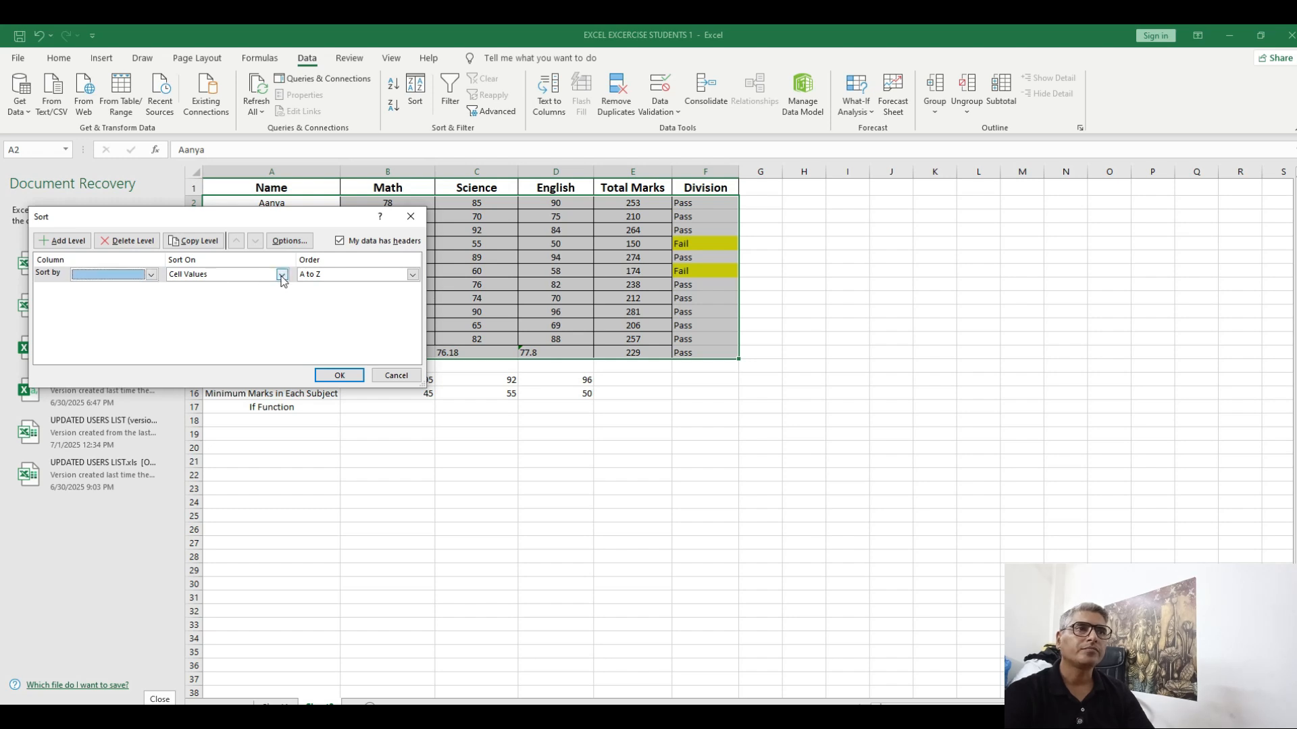
left_click(281, 277)
left_click(282, 277)
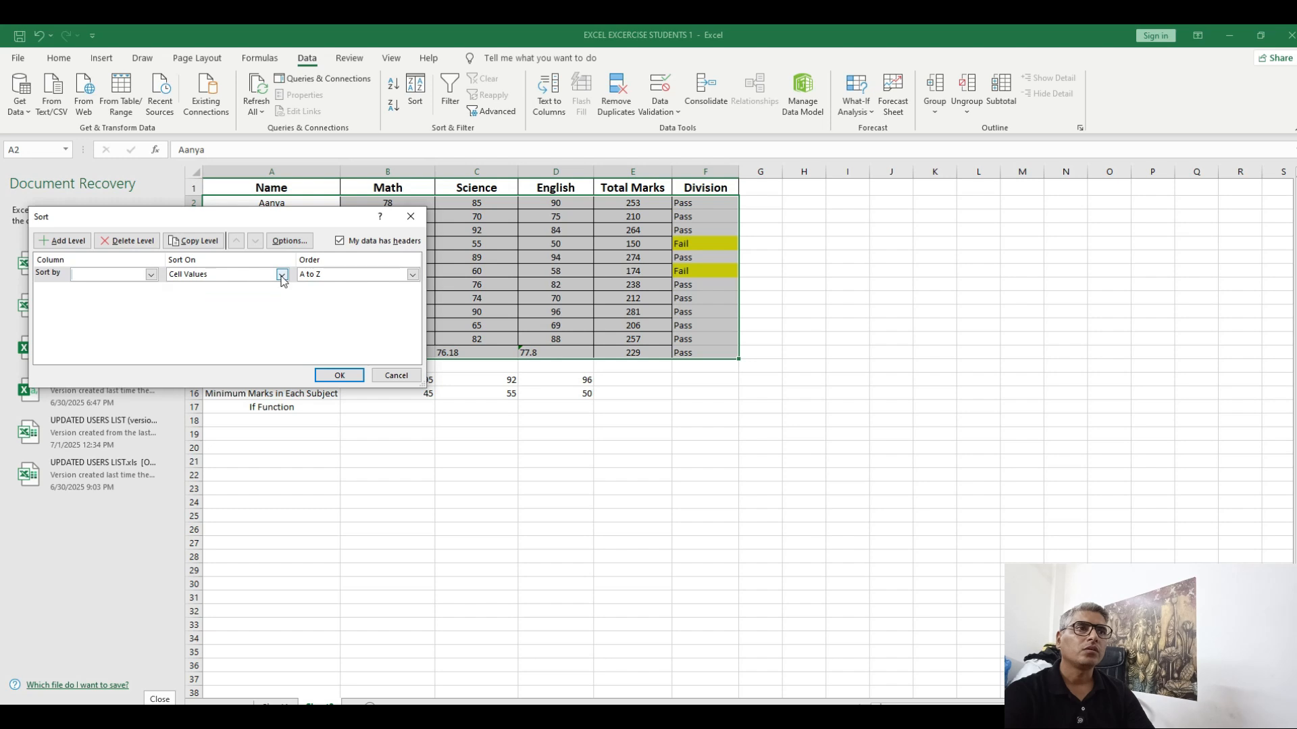
left_click(150, 274)
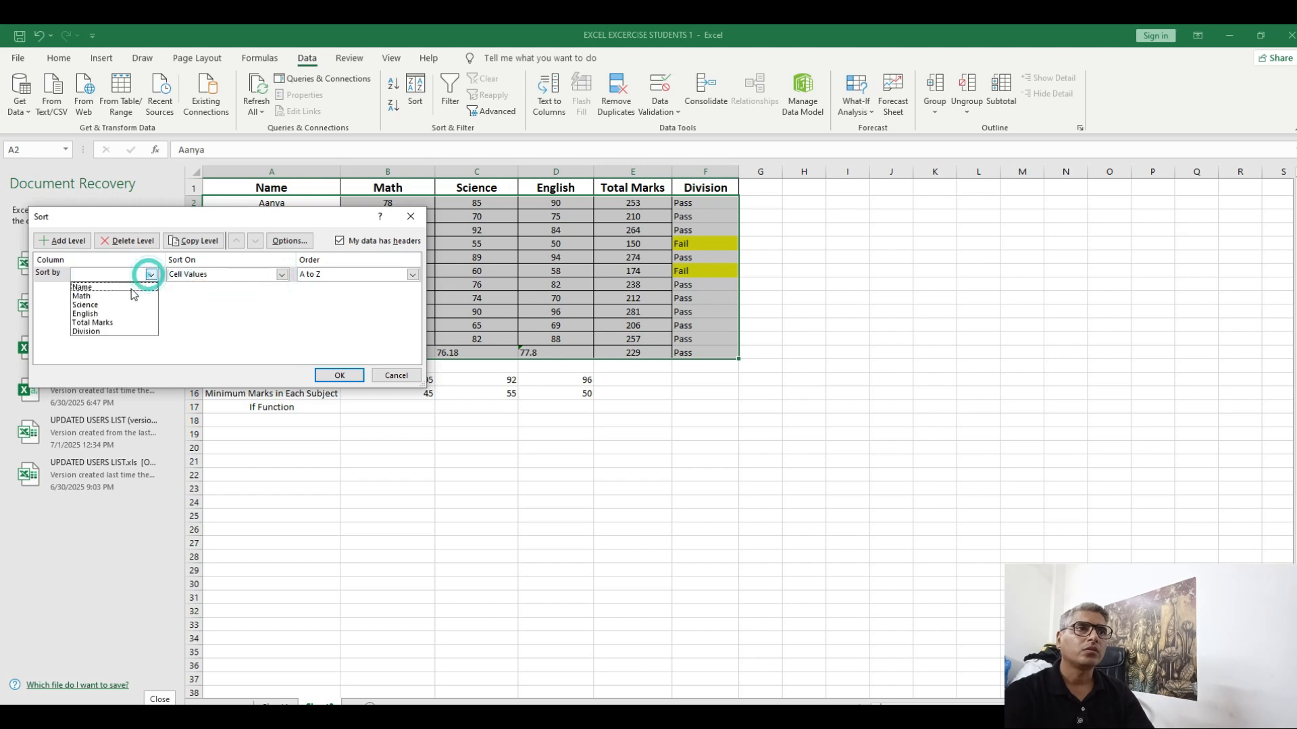
left_click(118, 323)
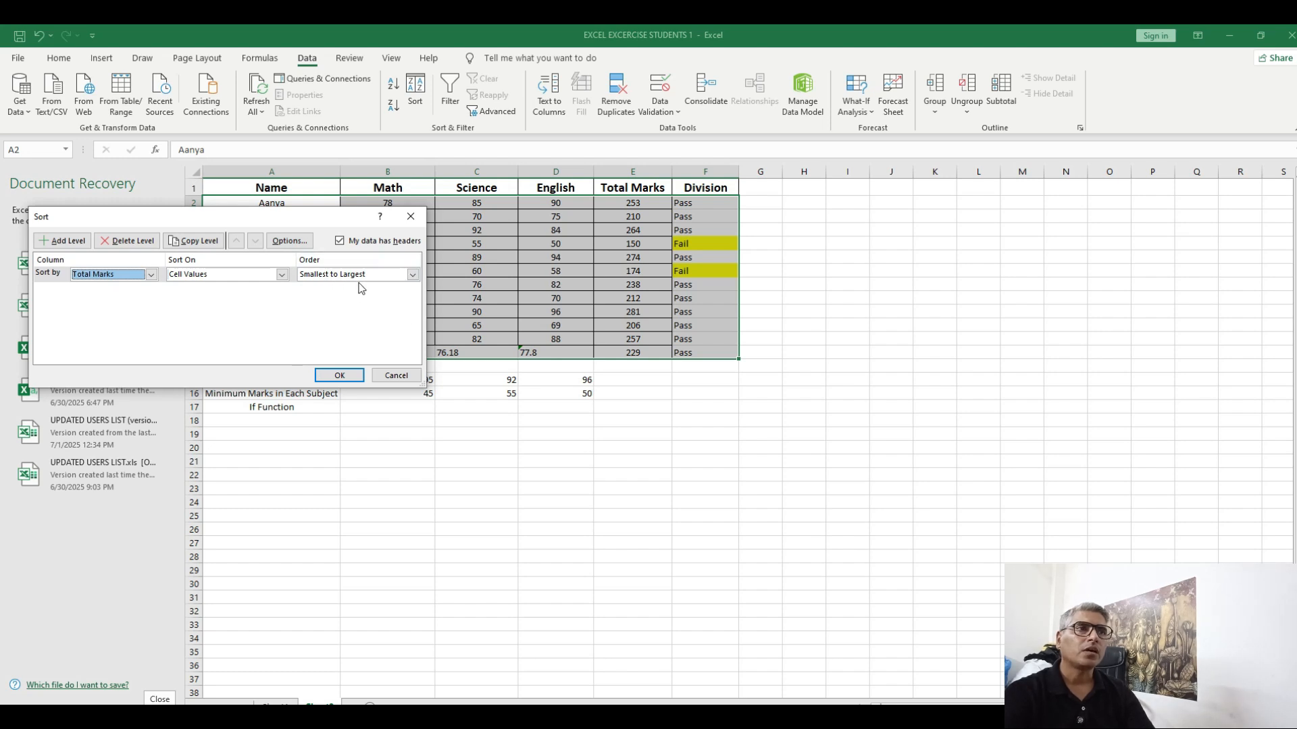
left_click(413, 274)
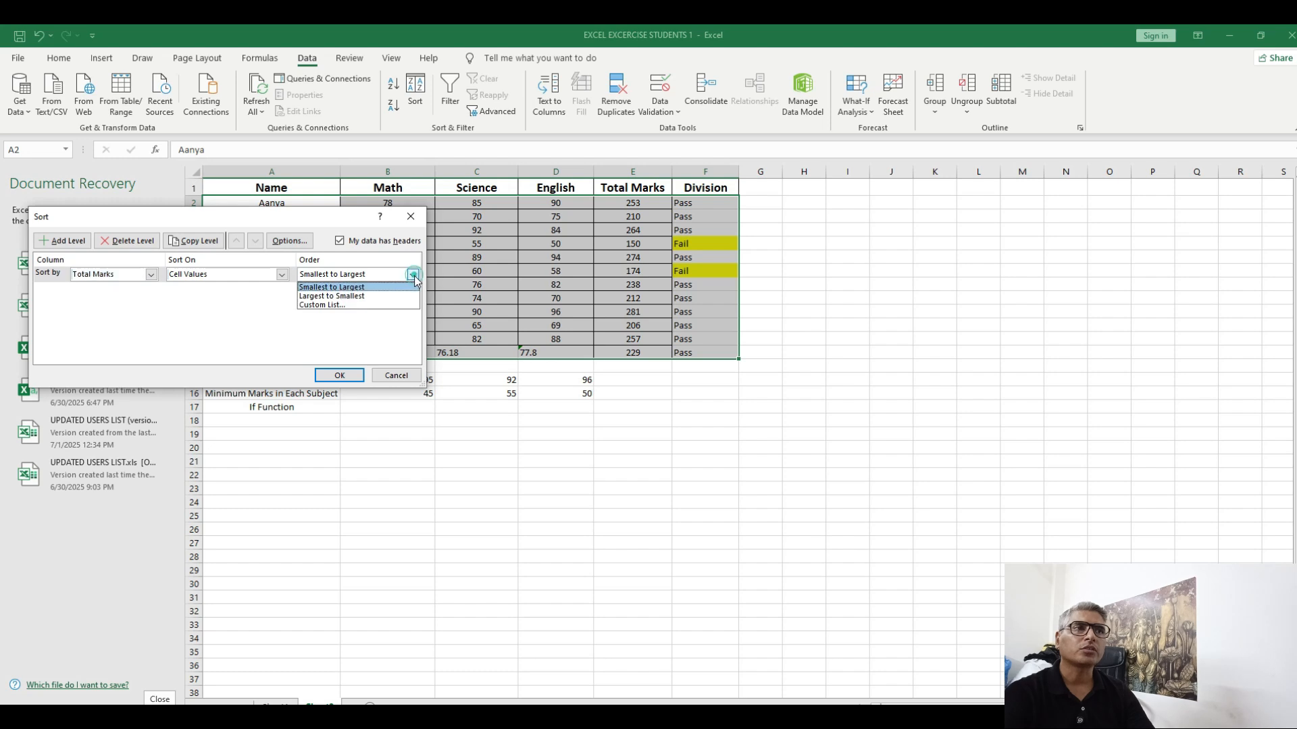
left_click(360, 297)
left_click(287, 339)
left_click(340, 376)
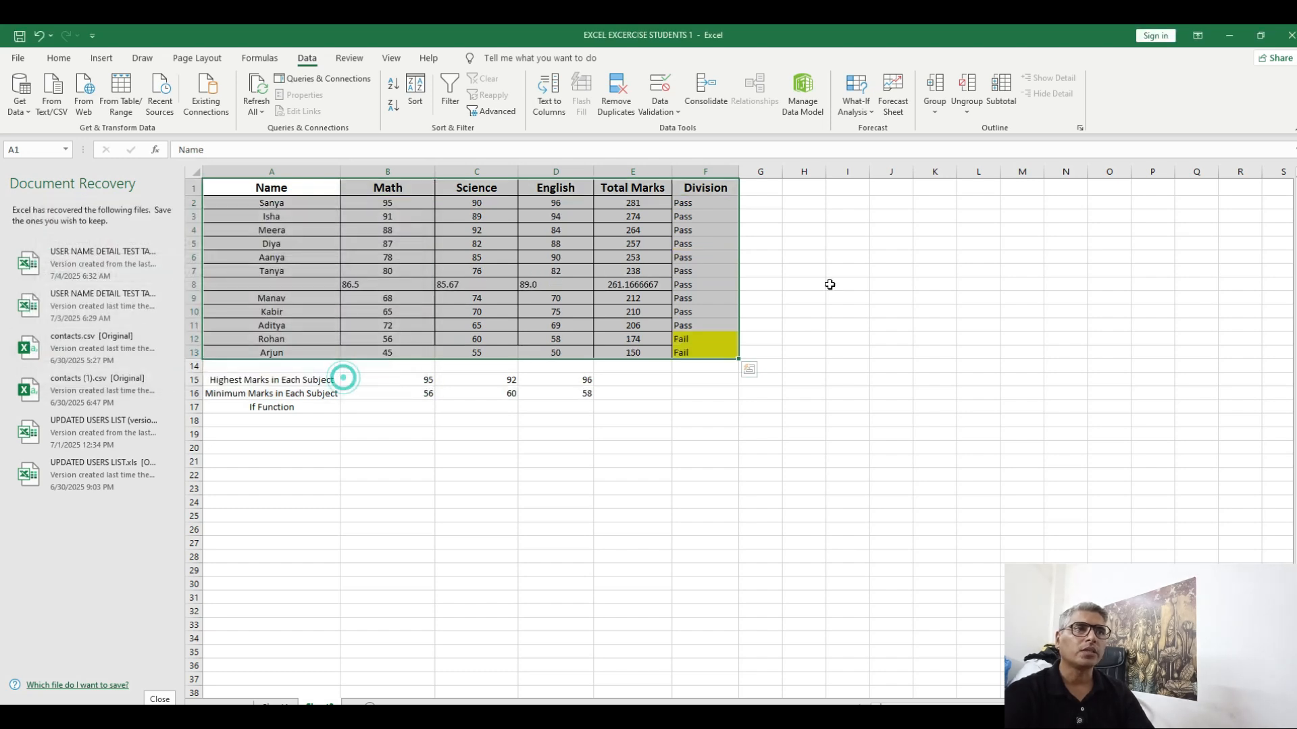
Examine the averages row, now in row 8, within the sorted marks table
left_click(702, 466)
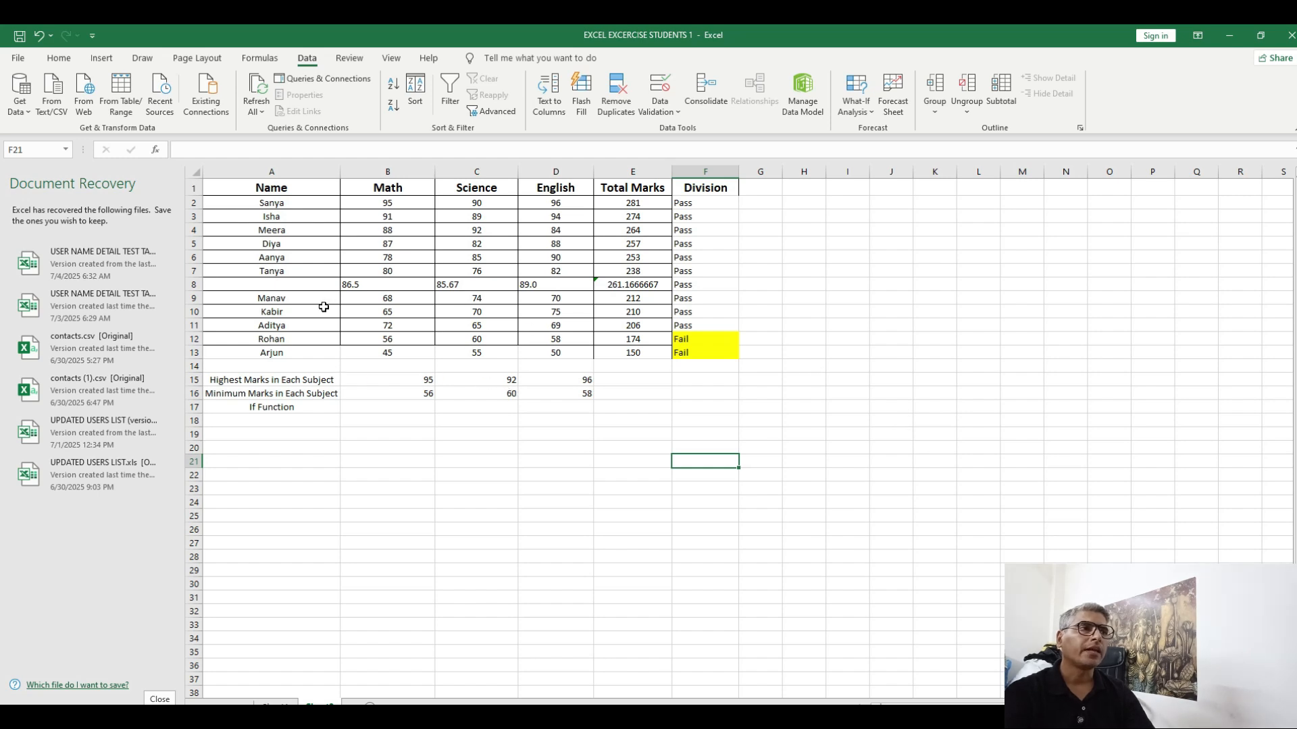
left_click_drag(233, 286, 622, 284)
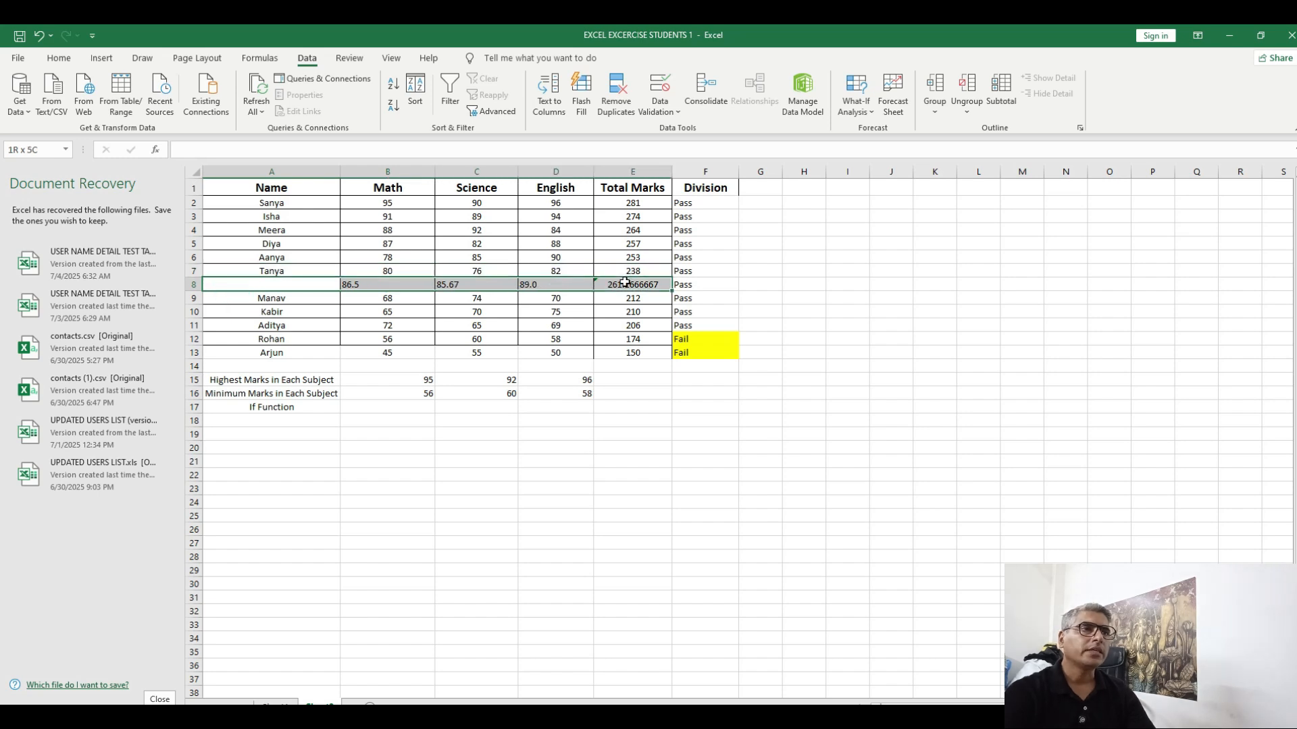
left_click(867, 448)
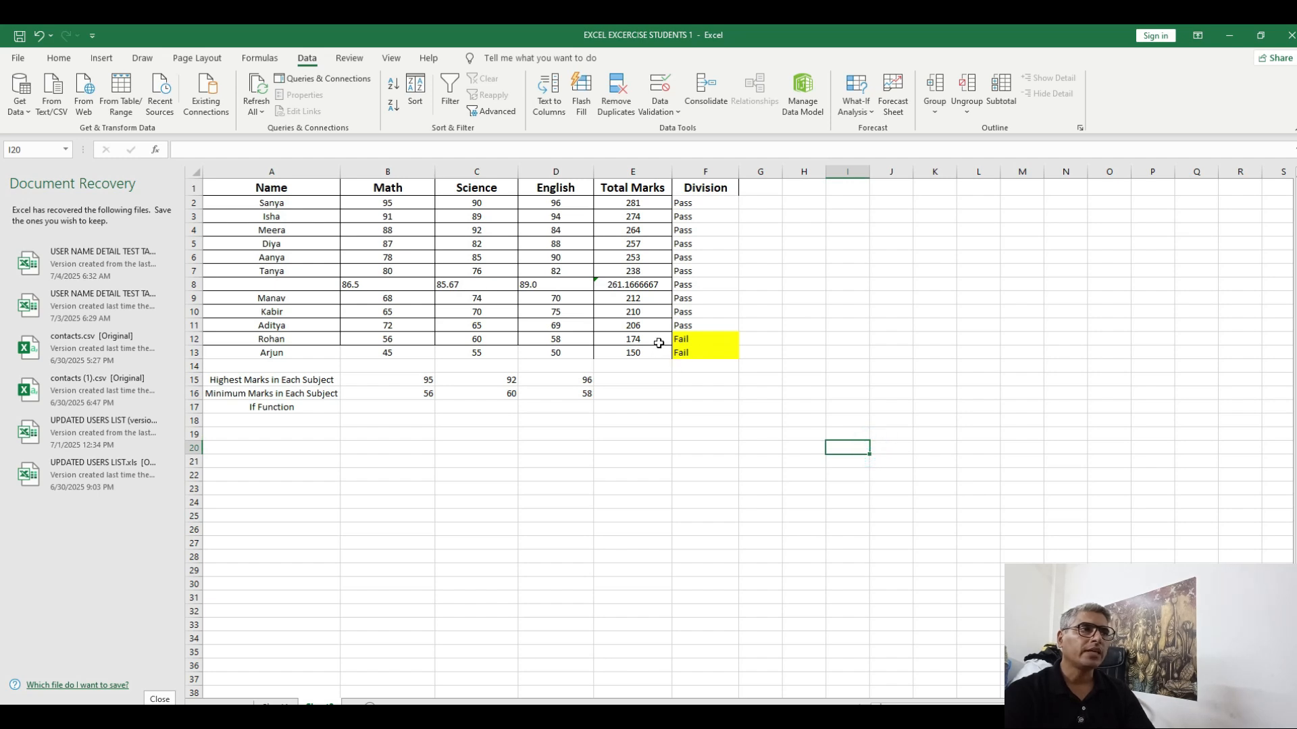
Compare the two Fail results in F12:F13 with the highest Total Marks in E2:E4
left_click_drag(688, 339, 695, 349)
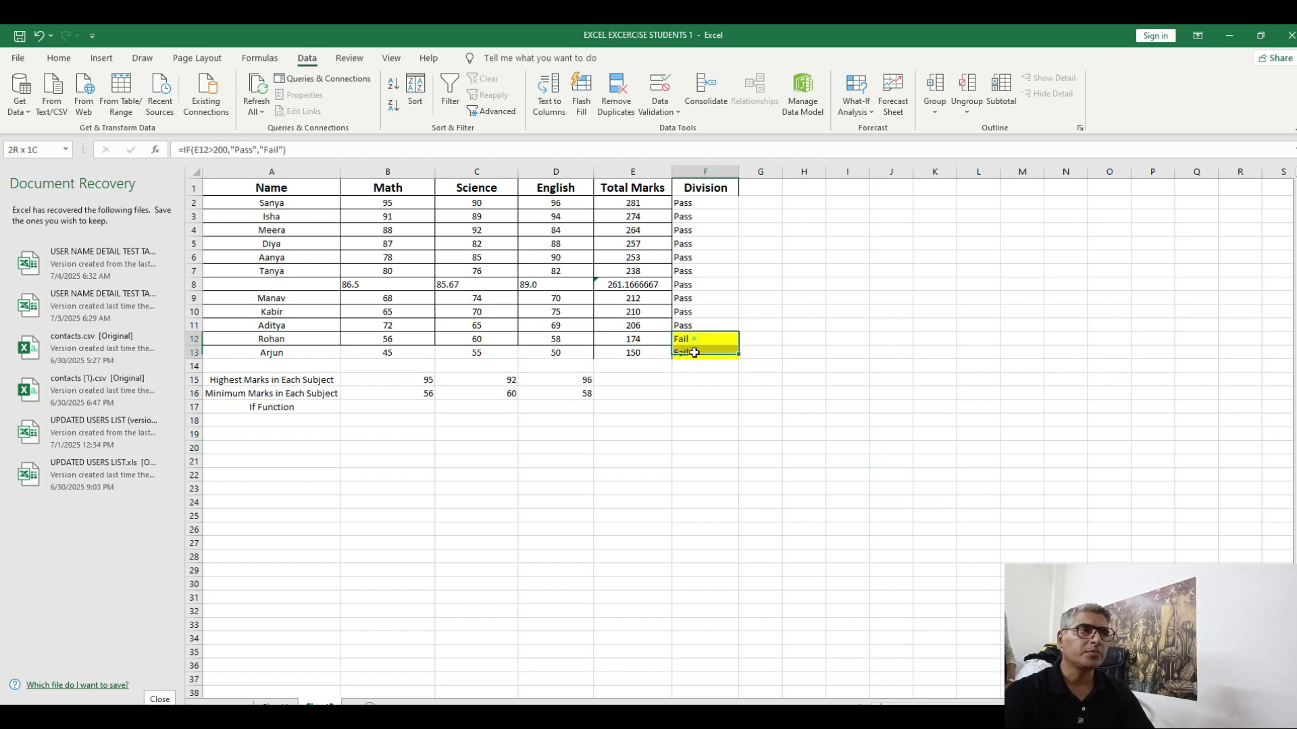
left_click(636, 203)
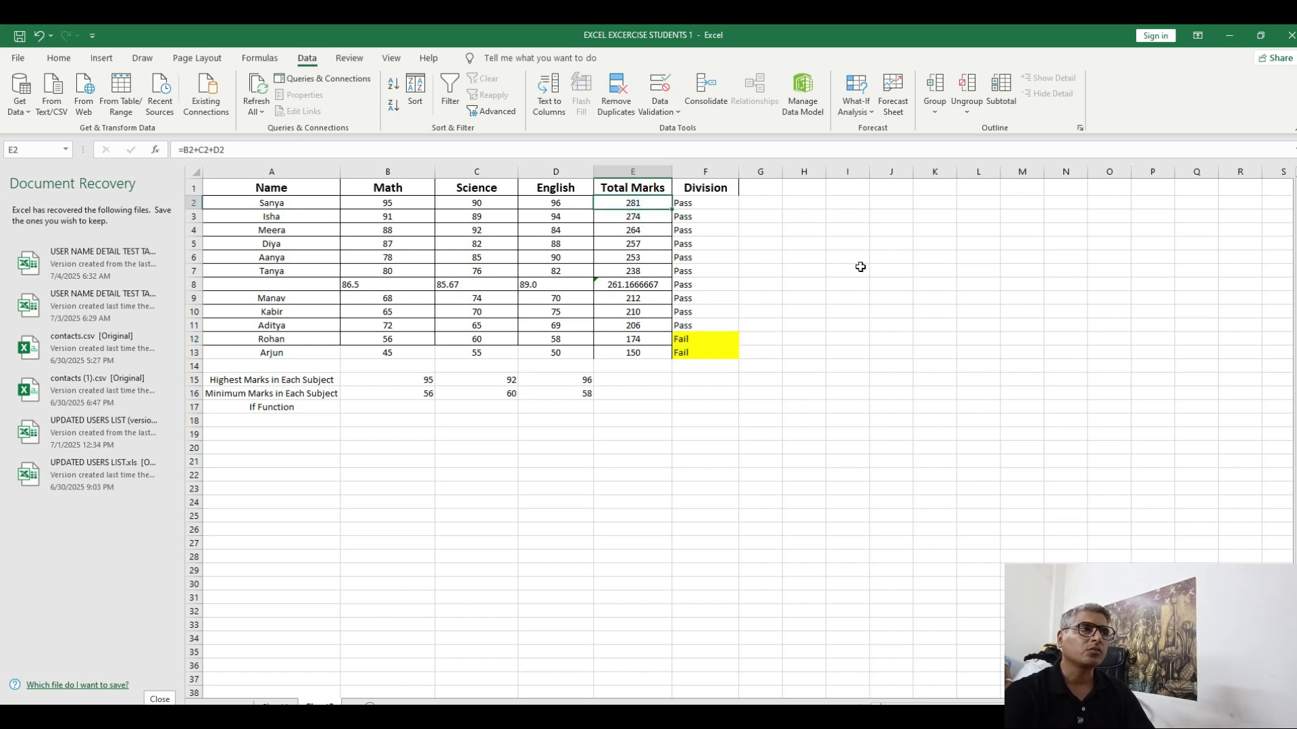
left_click(642, 219)
left_click(645, 231)
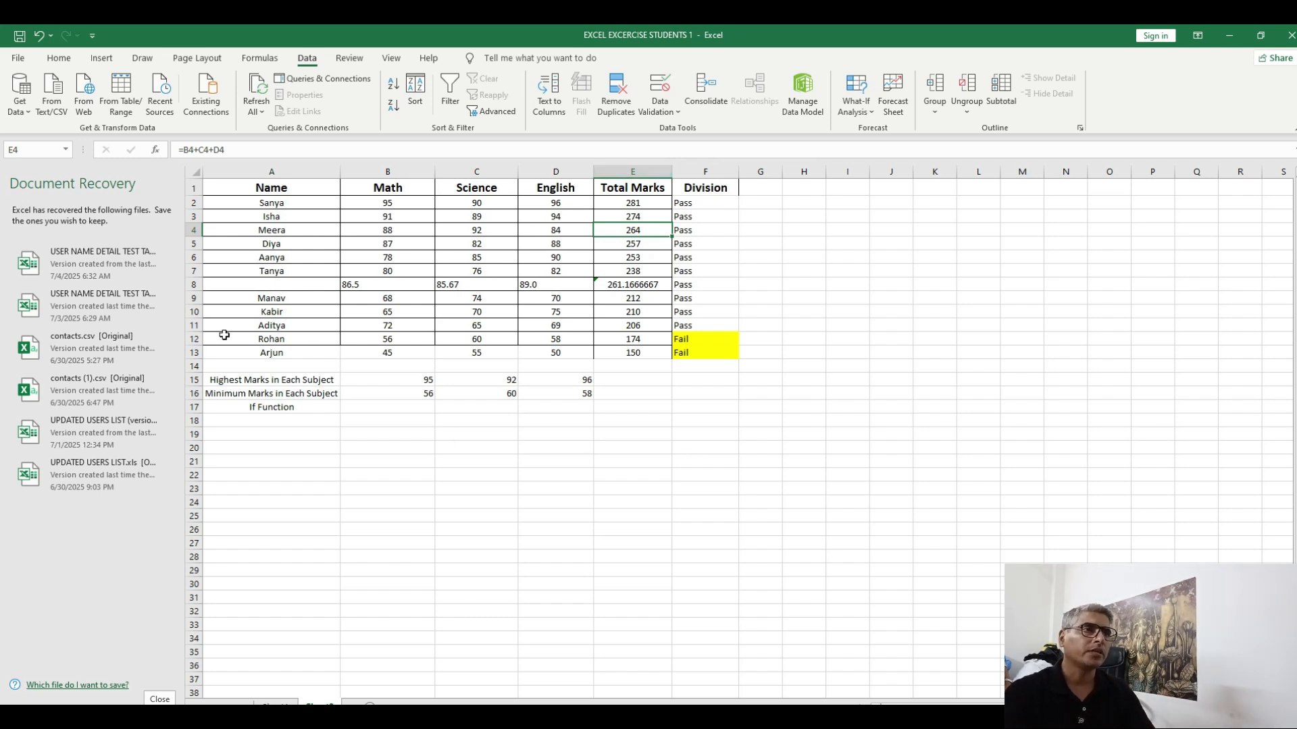
Delete row 8, the averages row sitting among the students' marks
left_click(193, 285)
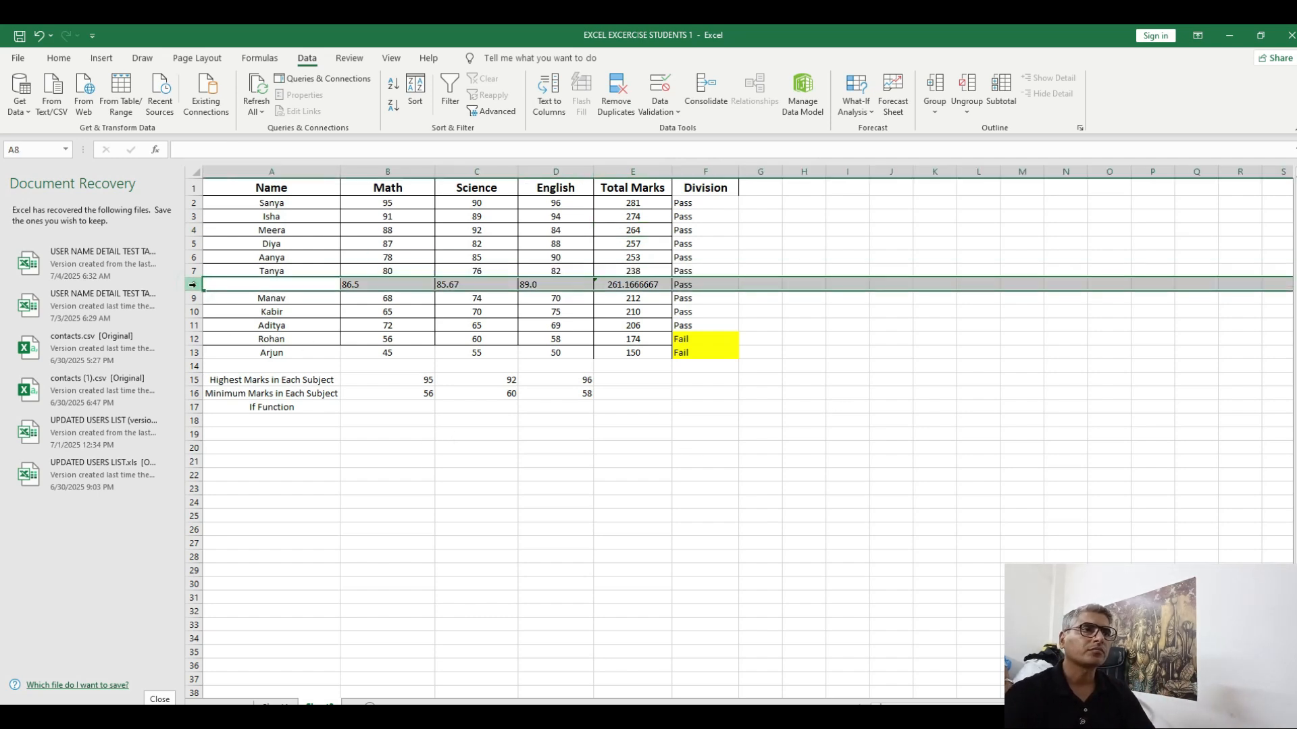
right_click(193, 284)
left_click(249, 415)
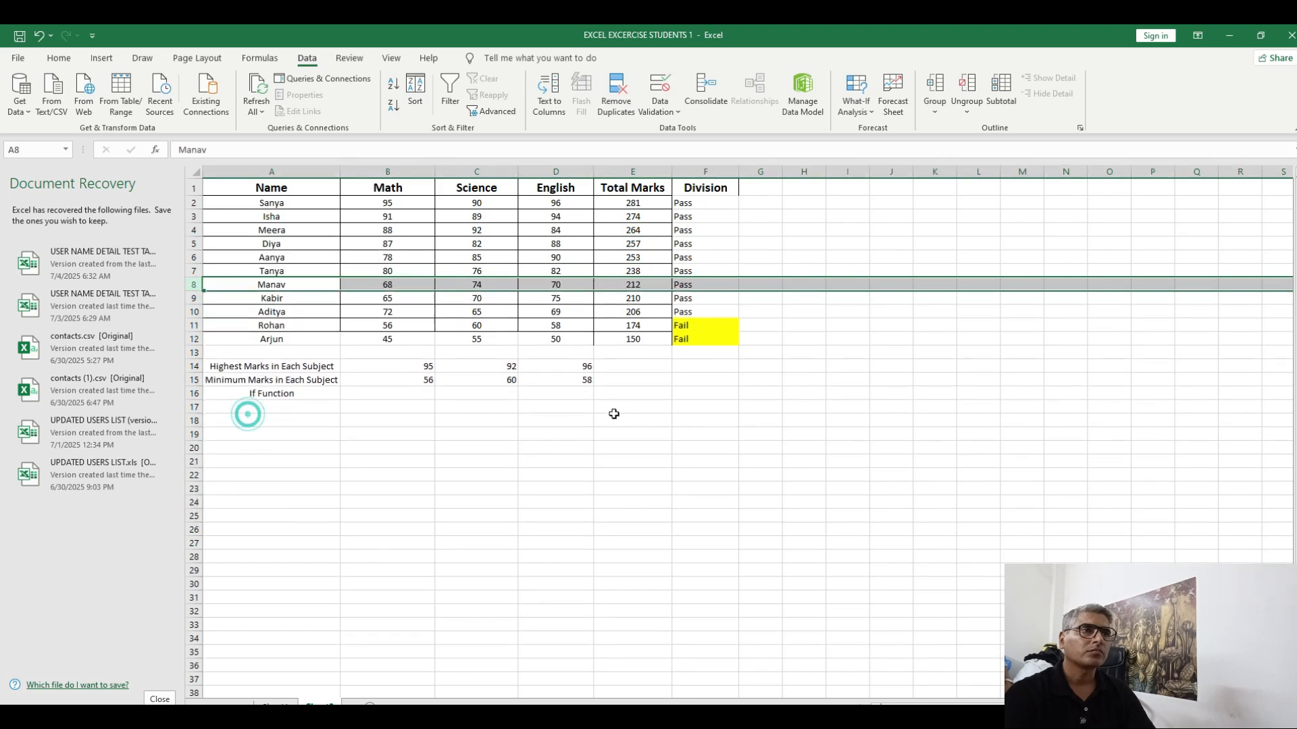
left_click(581, 515)
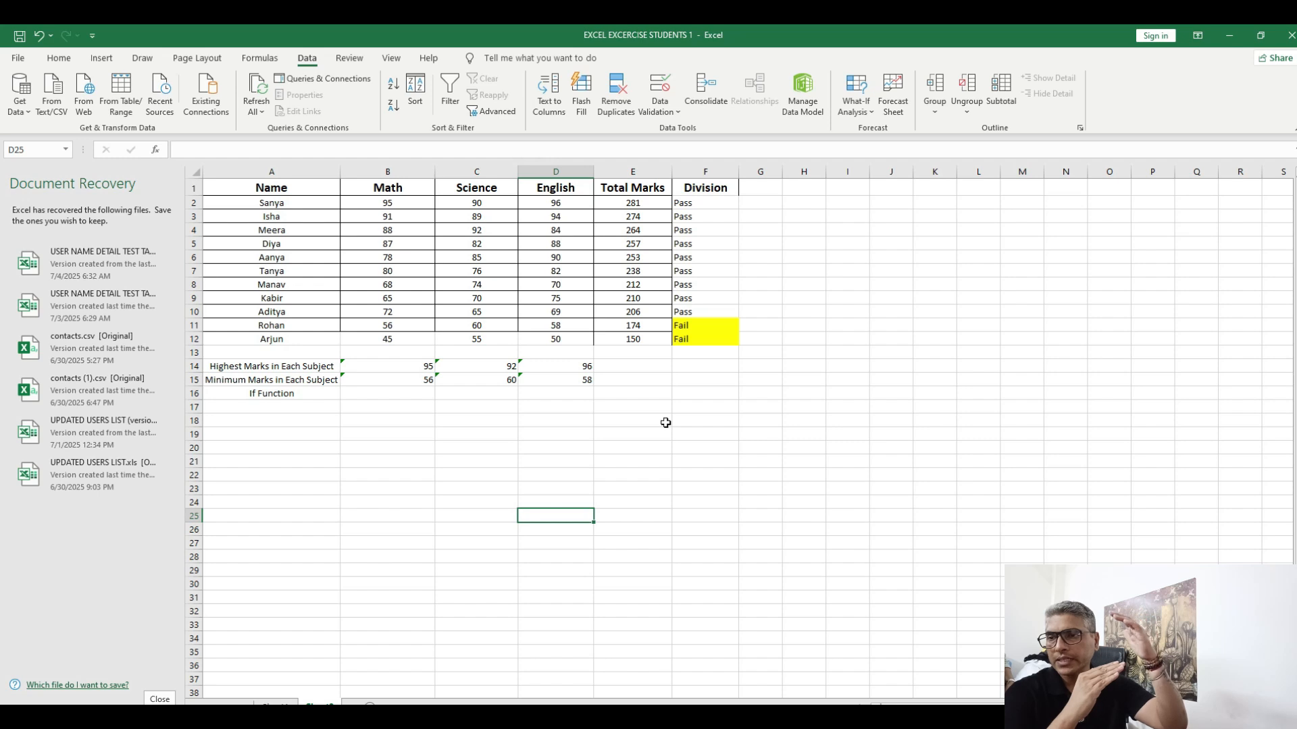
Sort the table range A1:F12 by Name on cell values, ordered A to Z
left_click_drag(246, 188, 680, 312)
left_click_drag(688, 333, 720, 331)
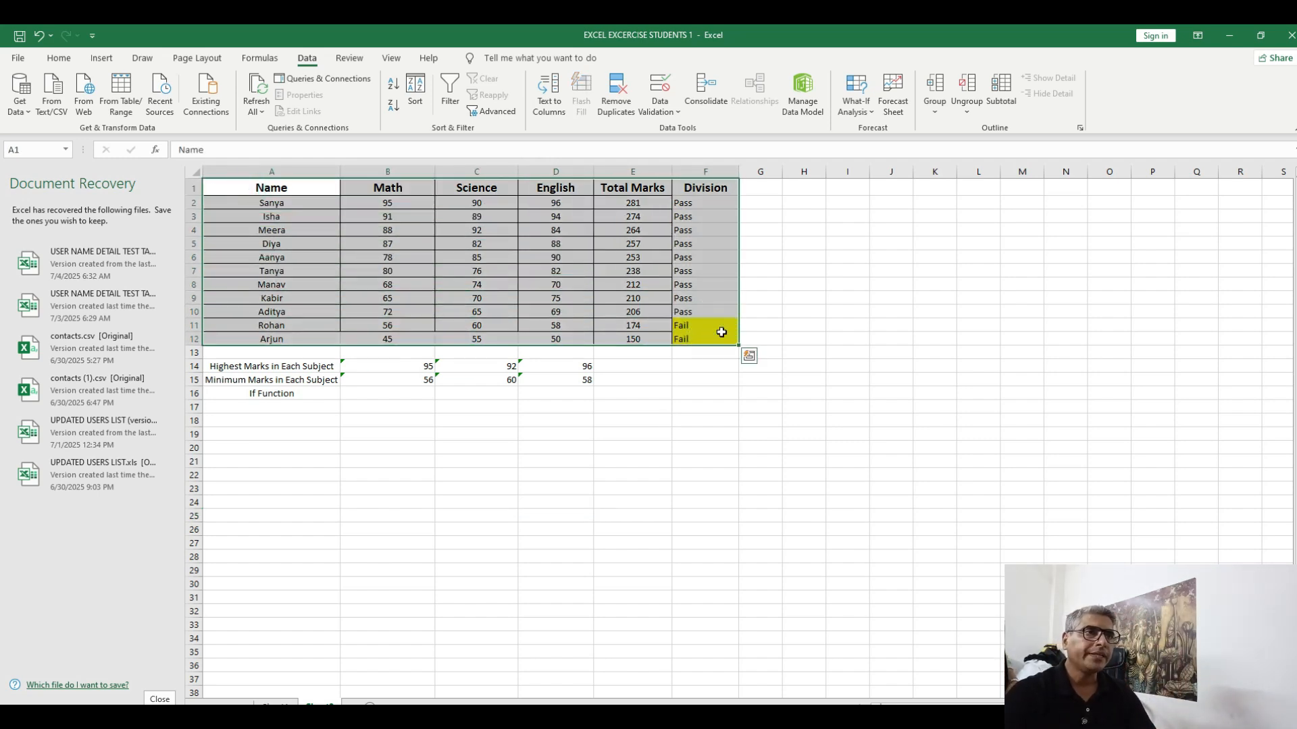
left_click(415, 89)
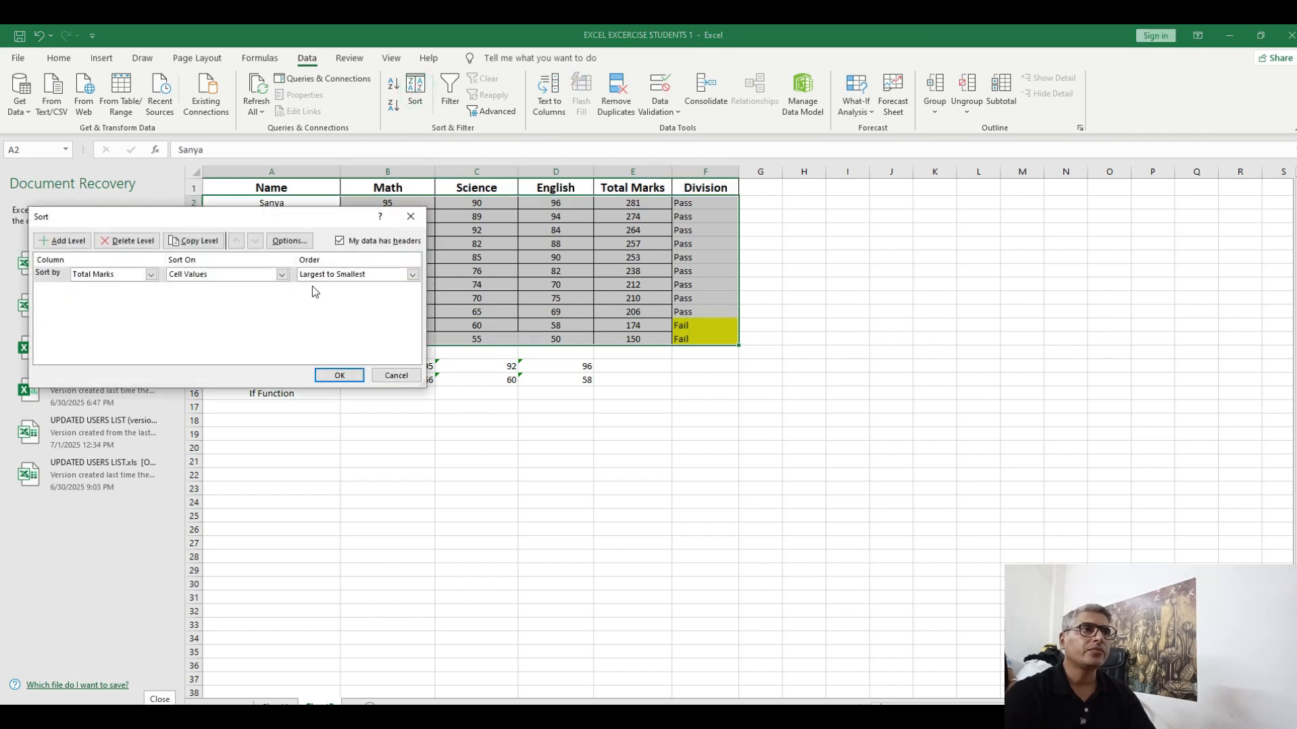
left_click(147, 276)
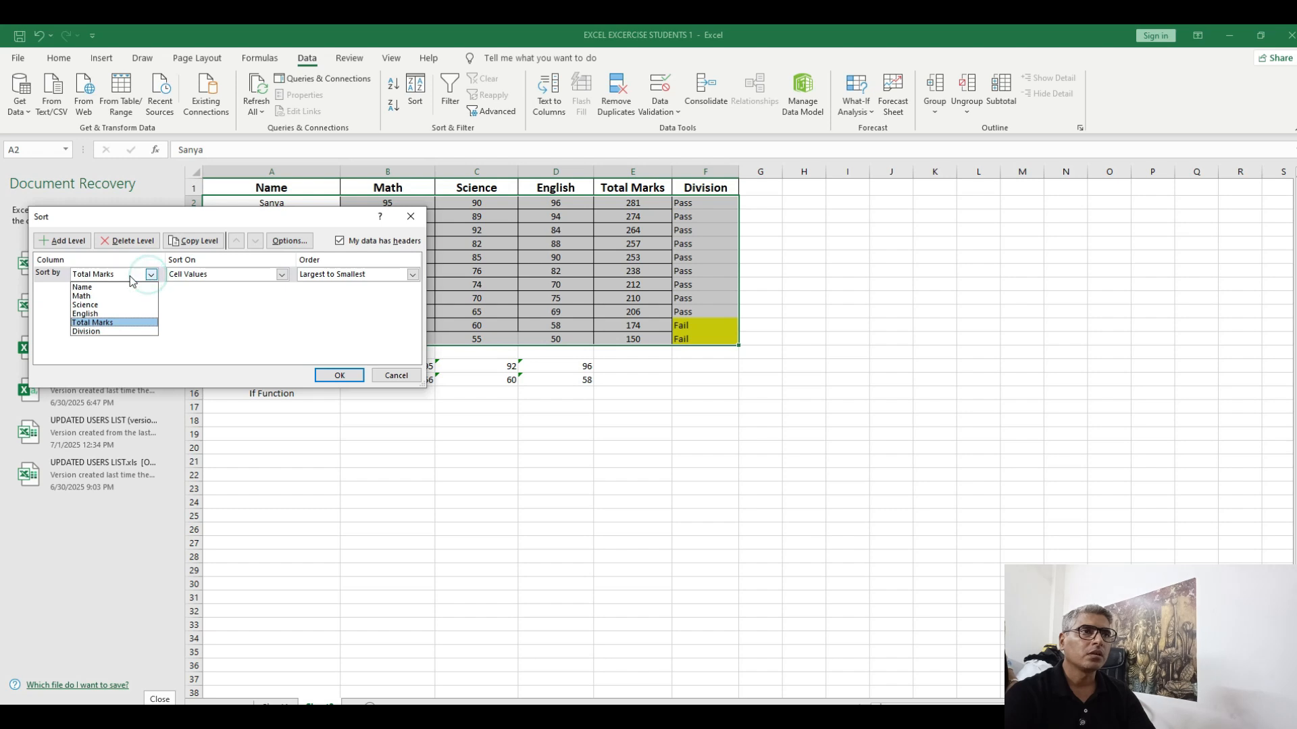
left_click(84, 287)
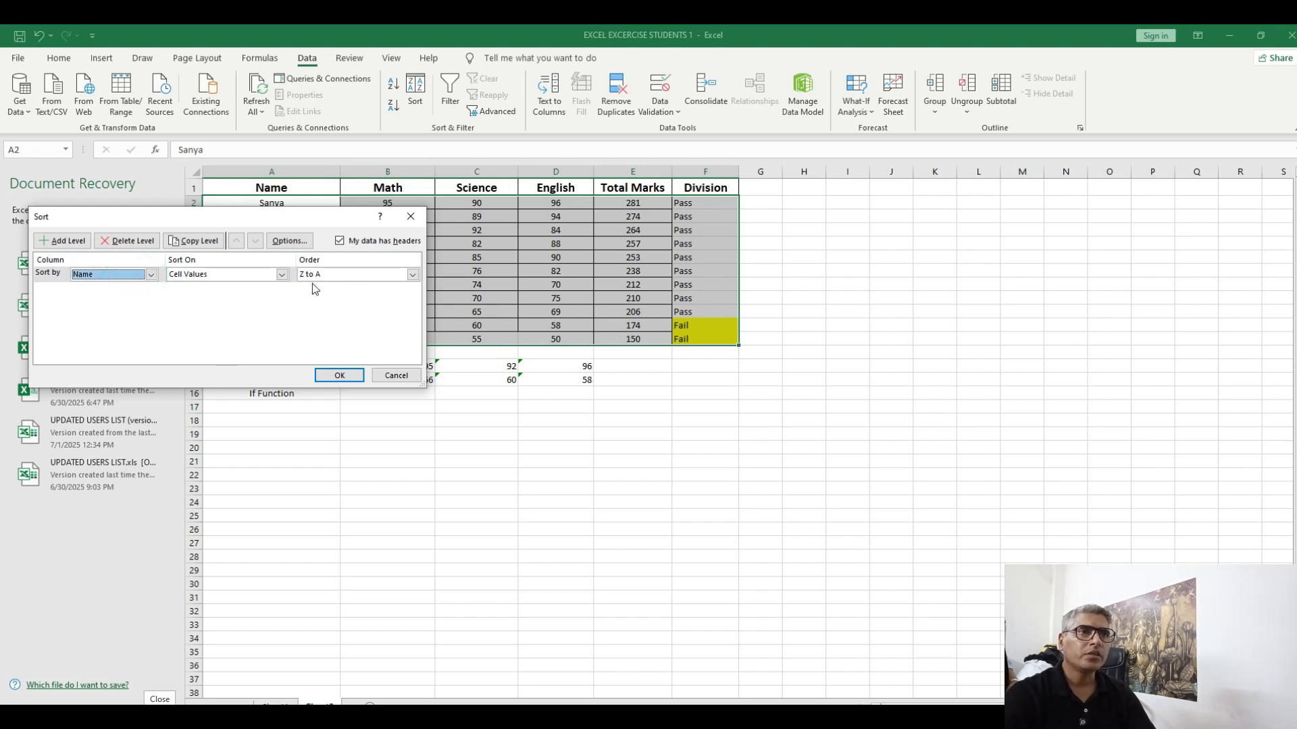
left_click(412, 275)
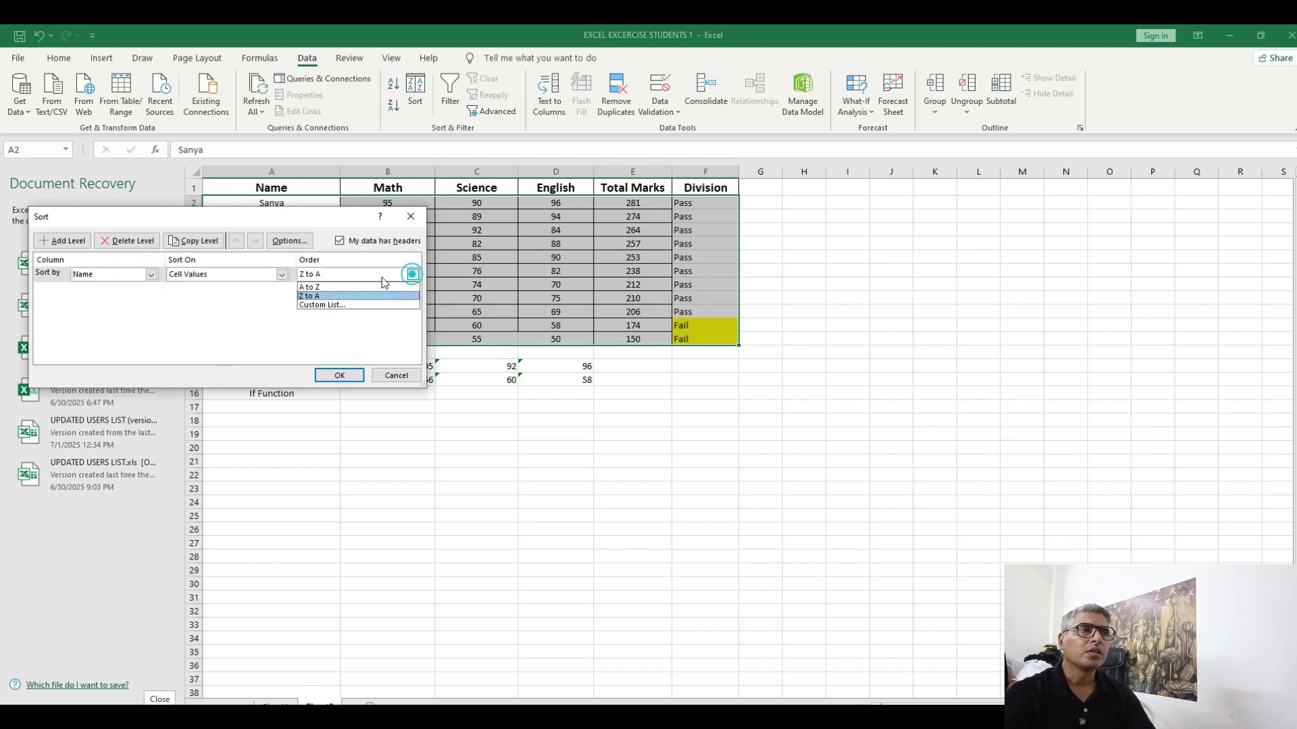
left_click(360, 284)
left_click(345, 380)
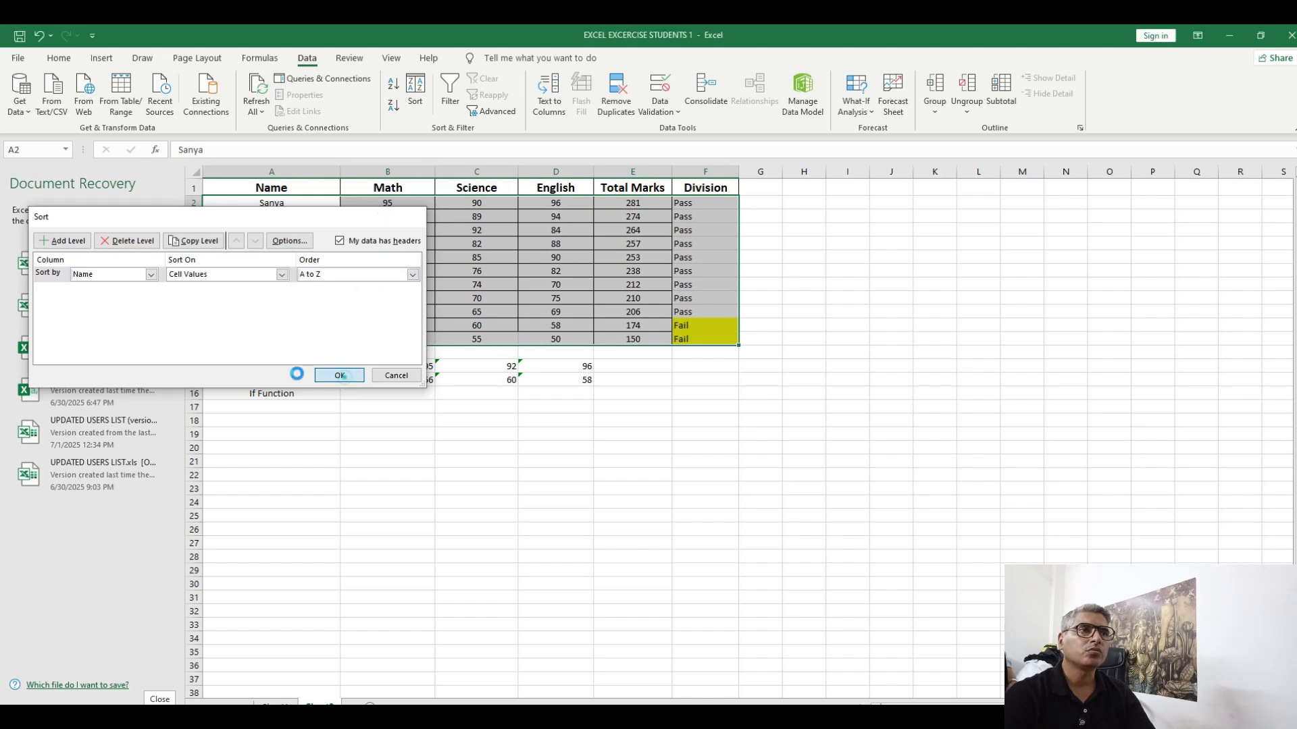
left_click(748, 444)
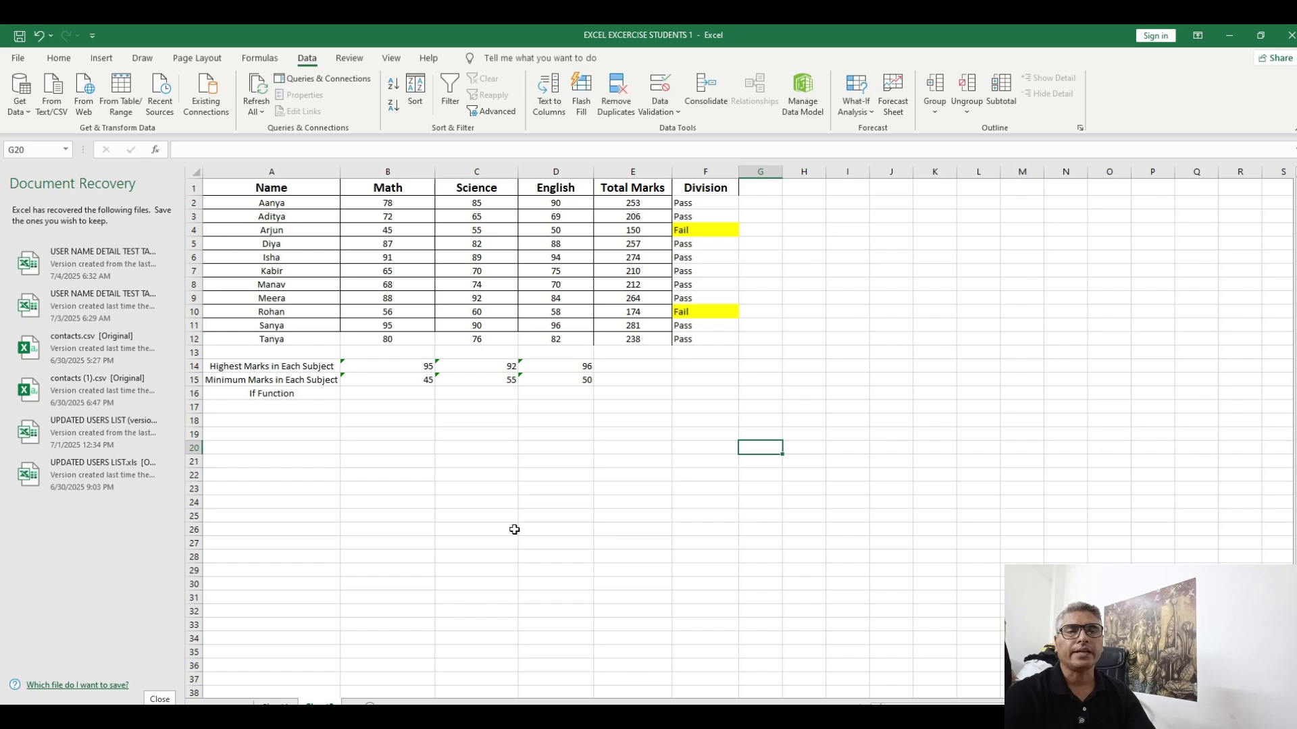
Check the exercise list in Sublime Text for the filtering task, then return to Excel and look at the Math mark in B11
key("alt+Tab")
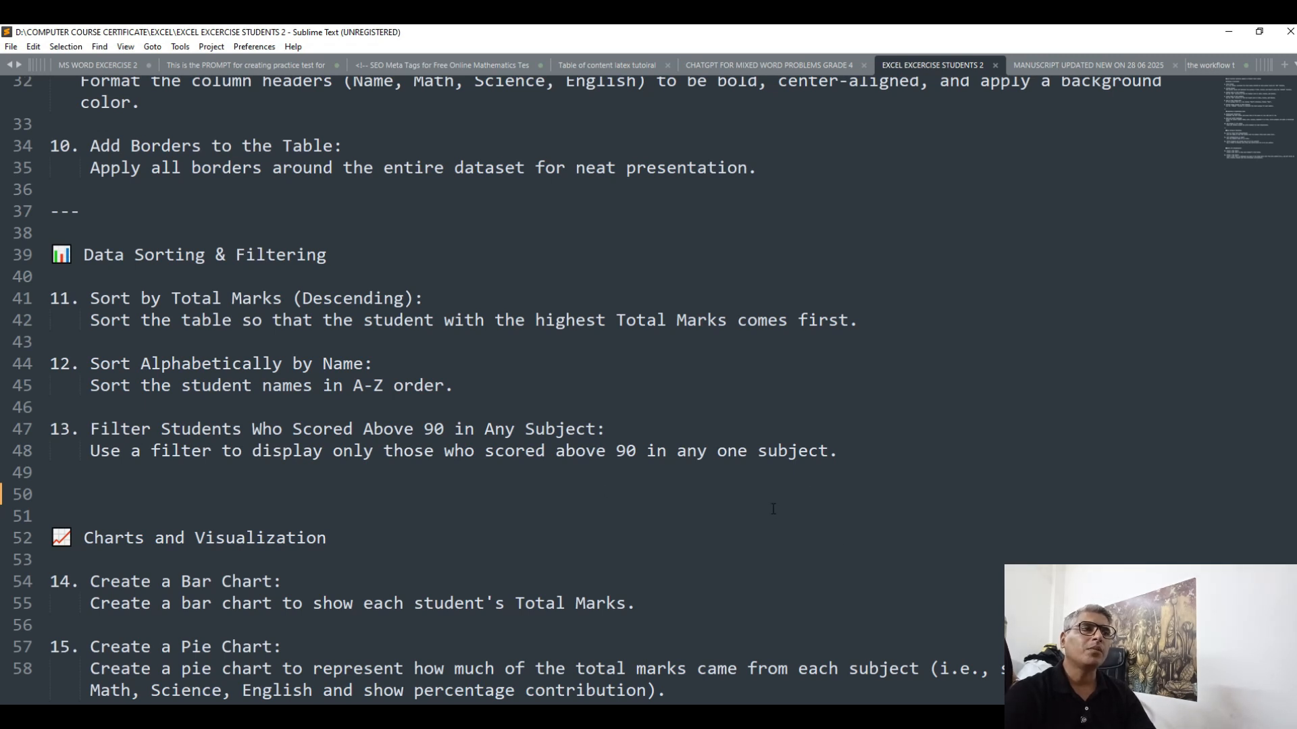
key("alt+Tab")
left_click(387, 330)
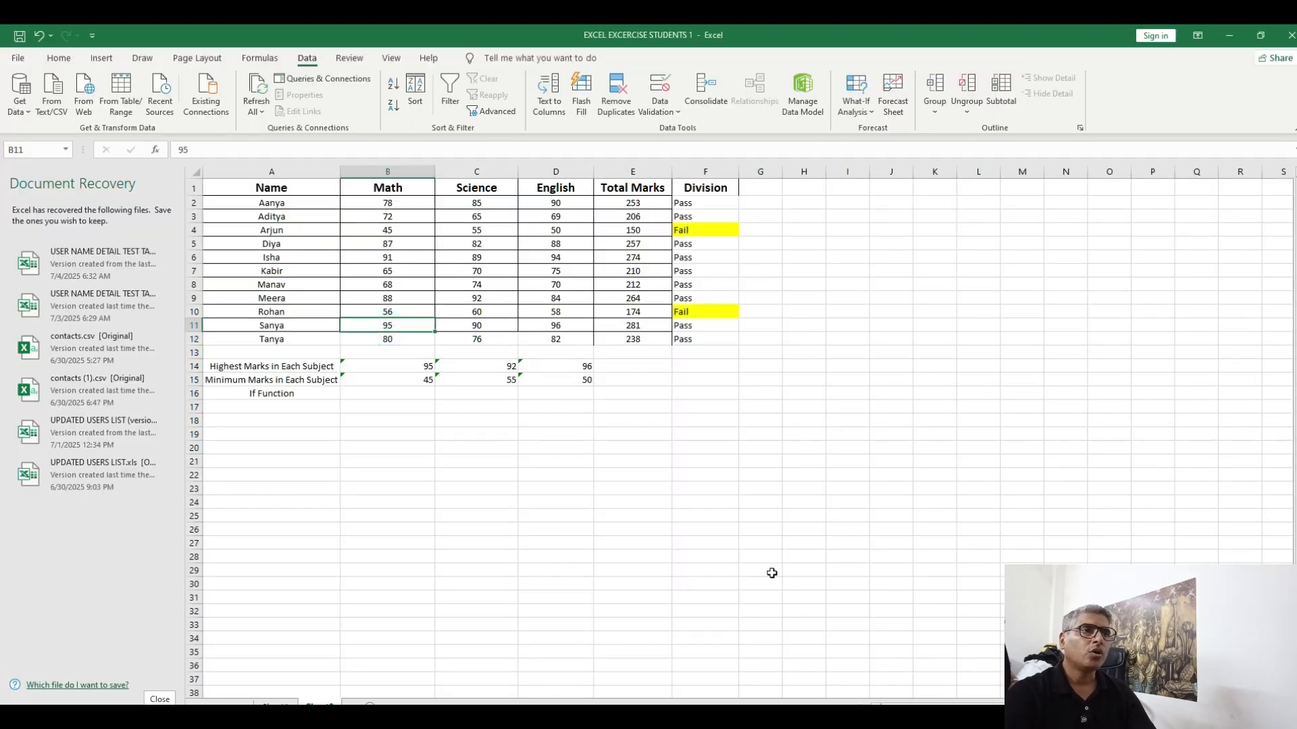
Add filters to the header row of the marks table
left_click(194, 188)
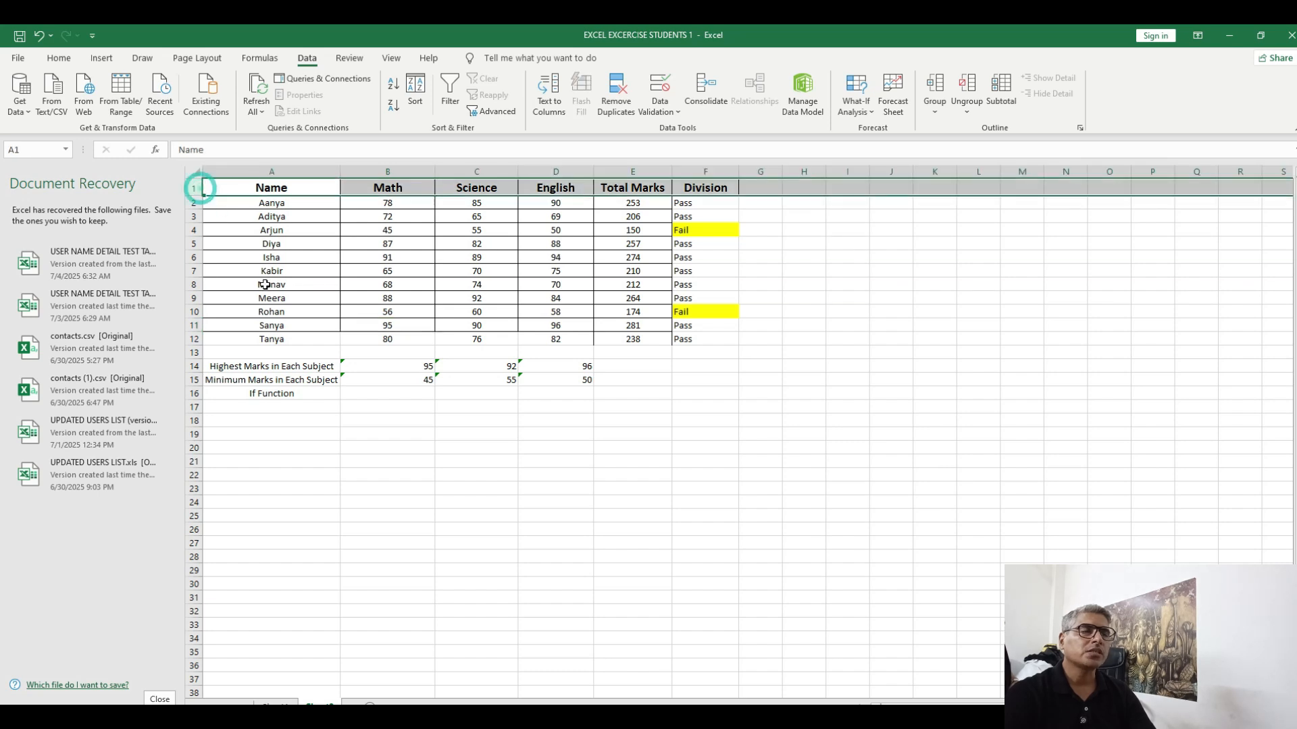
left_click(450, 97)
left_click(867, 436)
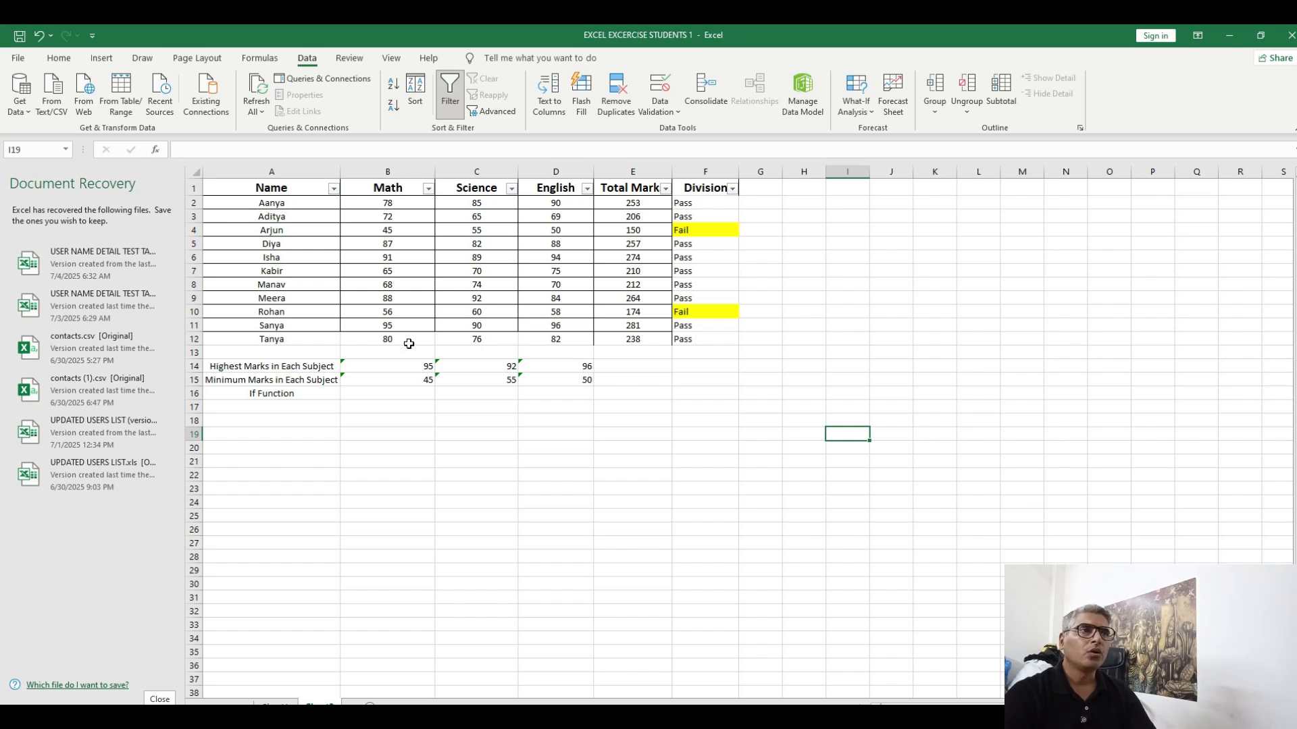
Filter the Math column to show only the mark 95 and select the matching student's row from Name to Total Marks
left_click(392, 325)
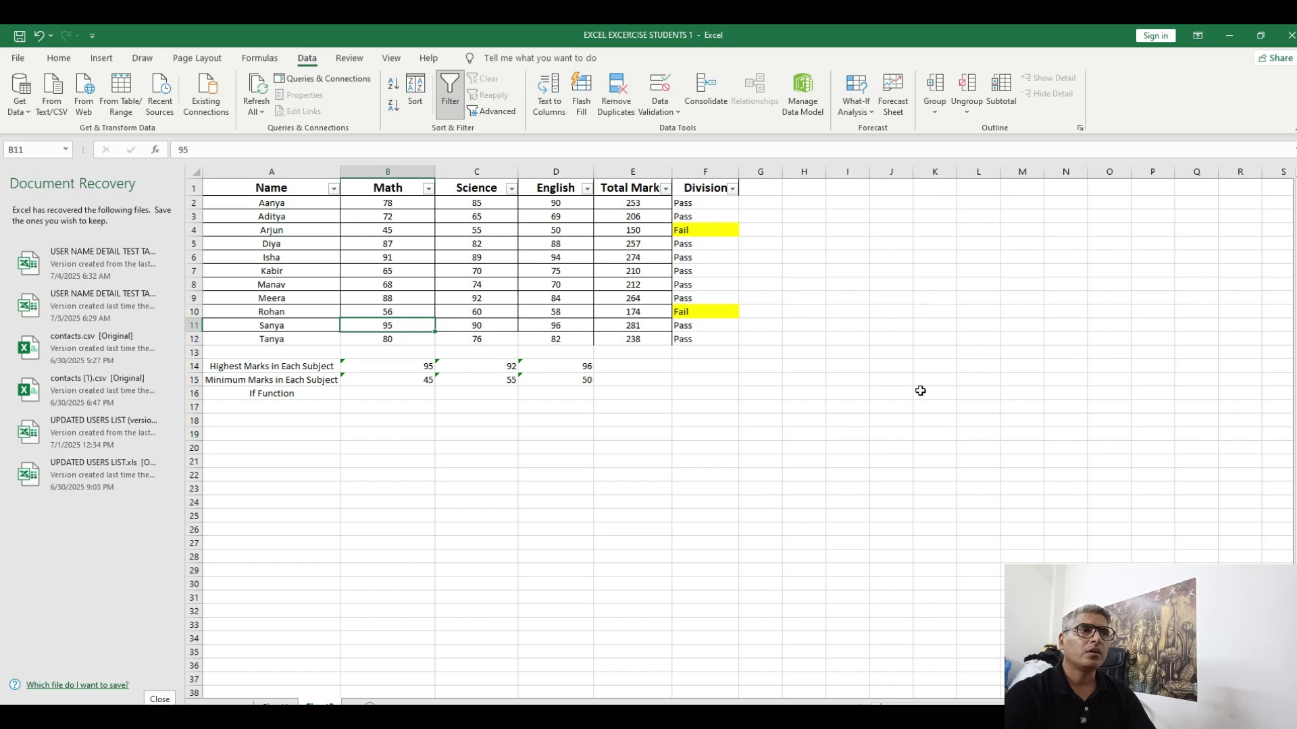
left_click(429, 189)
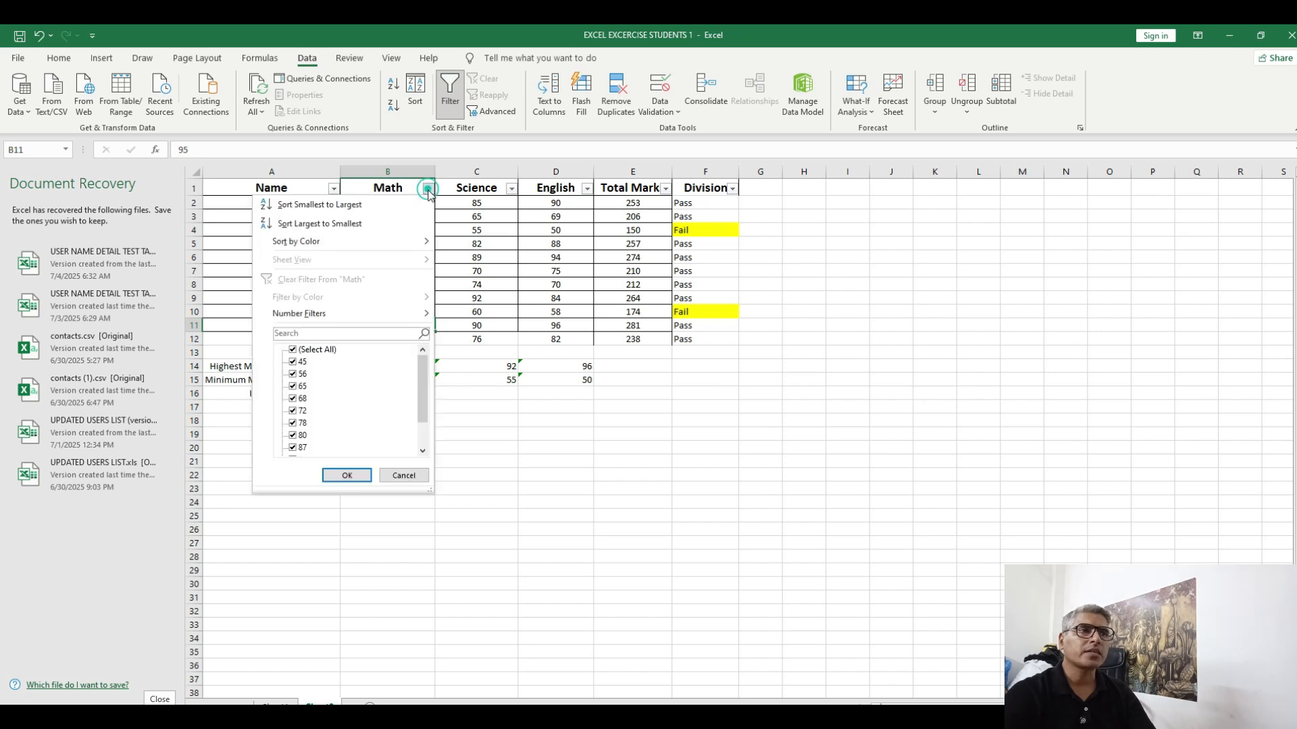
left_click(292, 351)
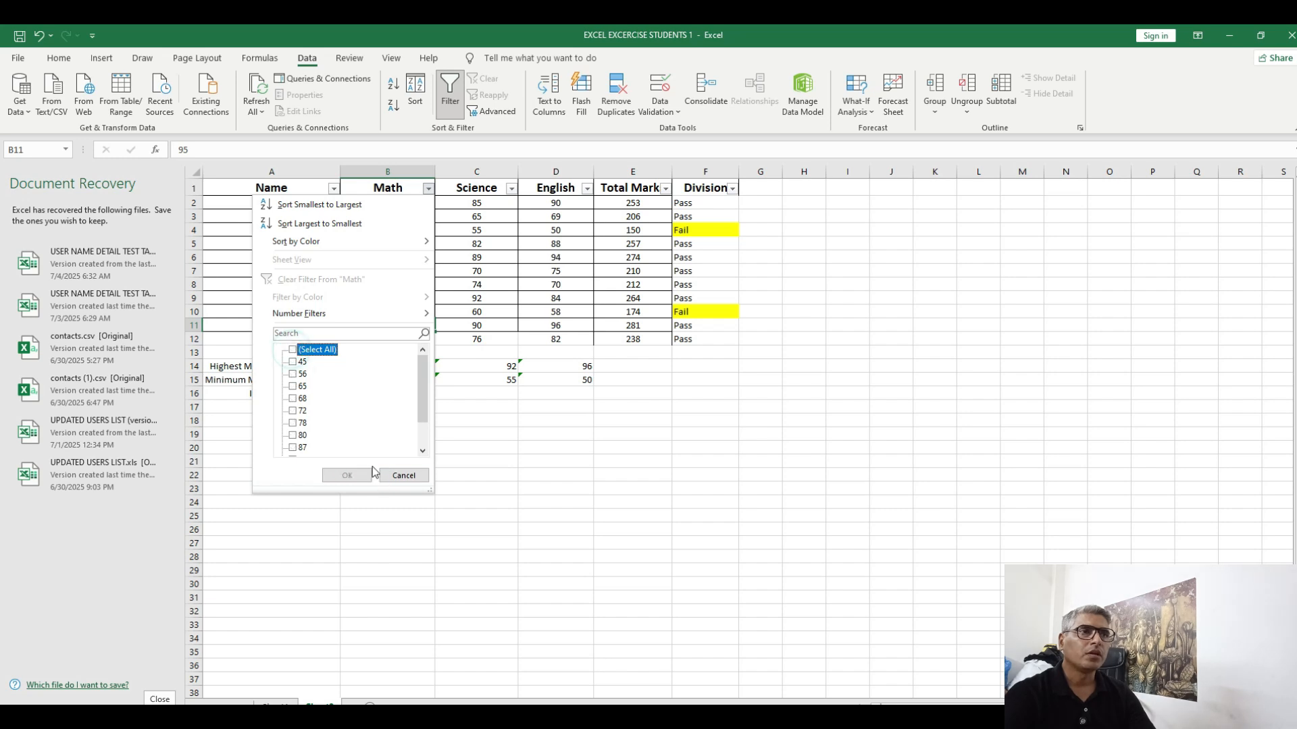
scroll(381, 422, "down", 1)
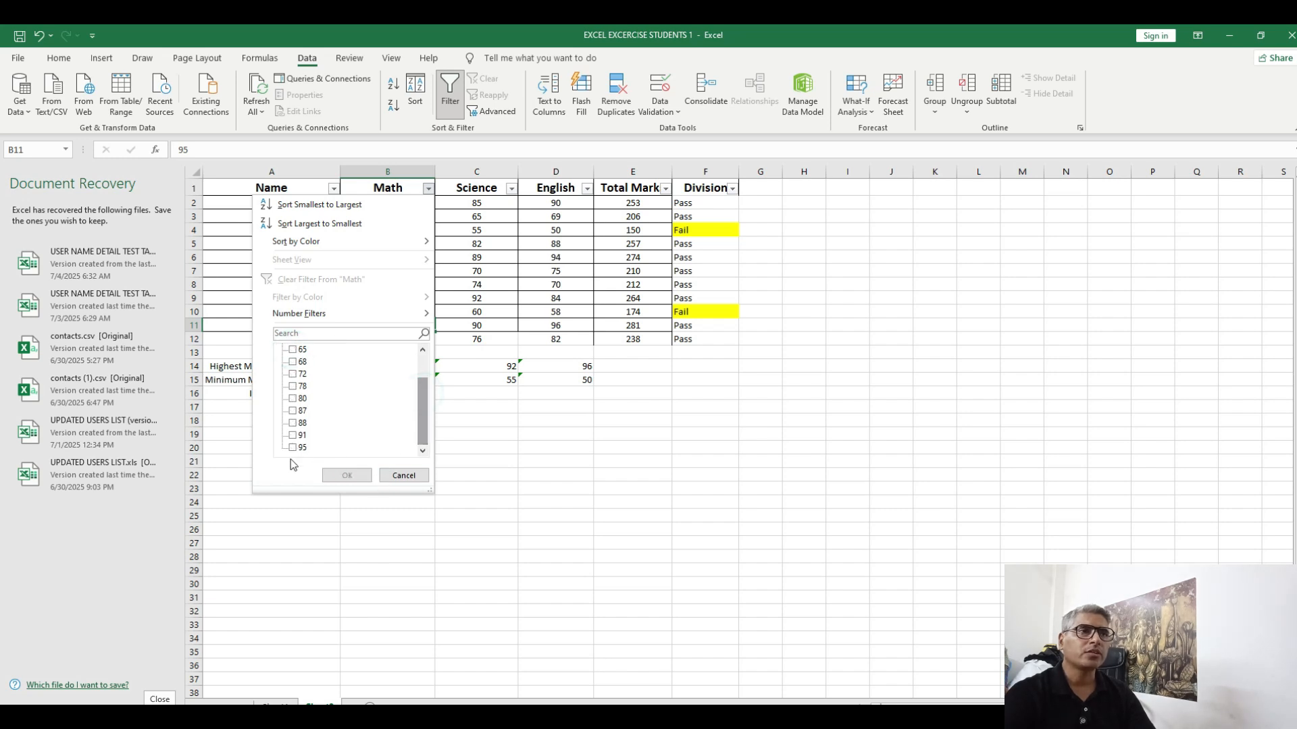
left_click(292, 449)
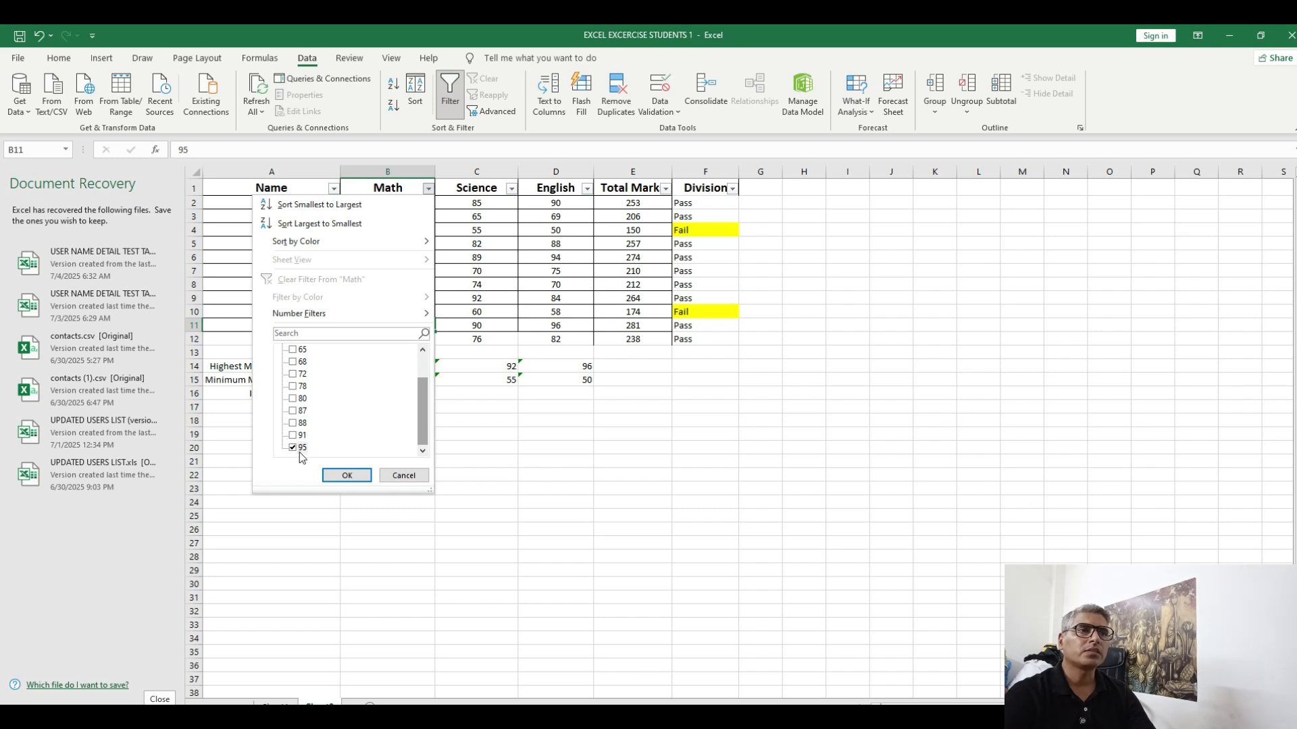
left_click(349, 476)
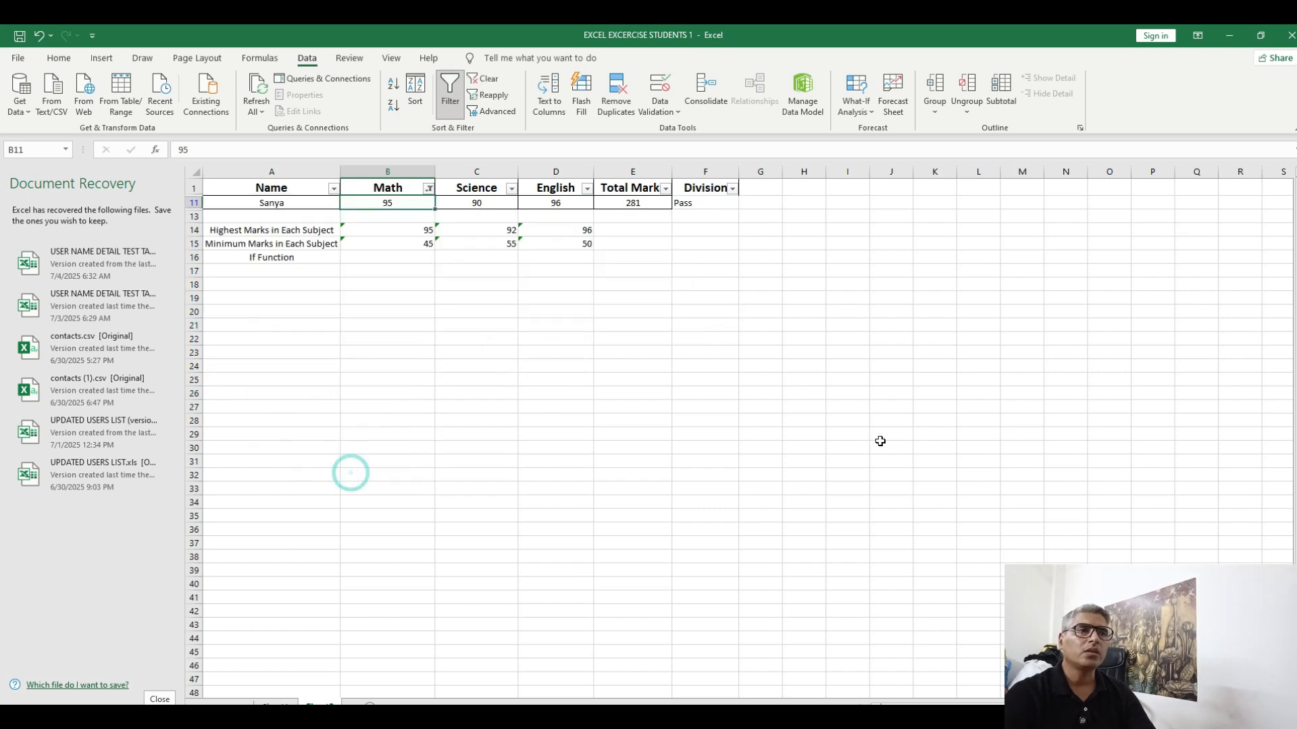
left_click(804, 434)
left_click_drag(272, 204, 622, 202)
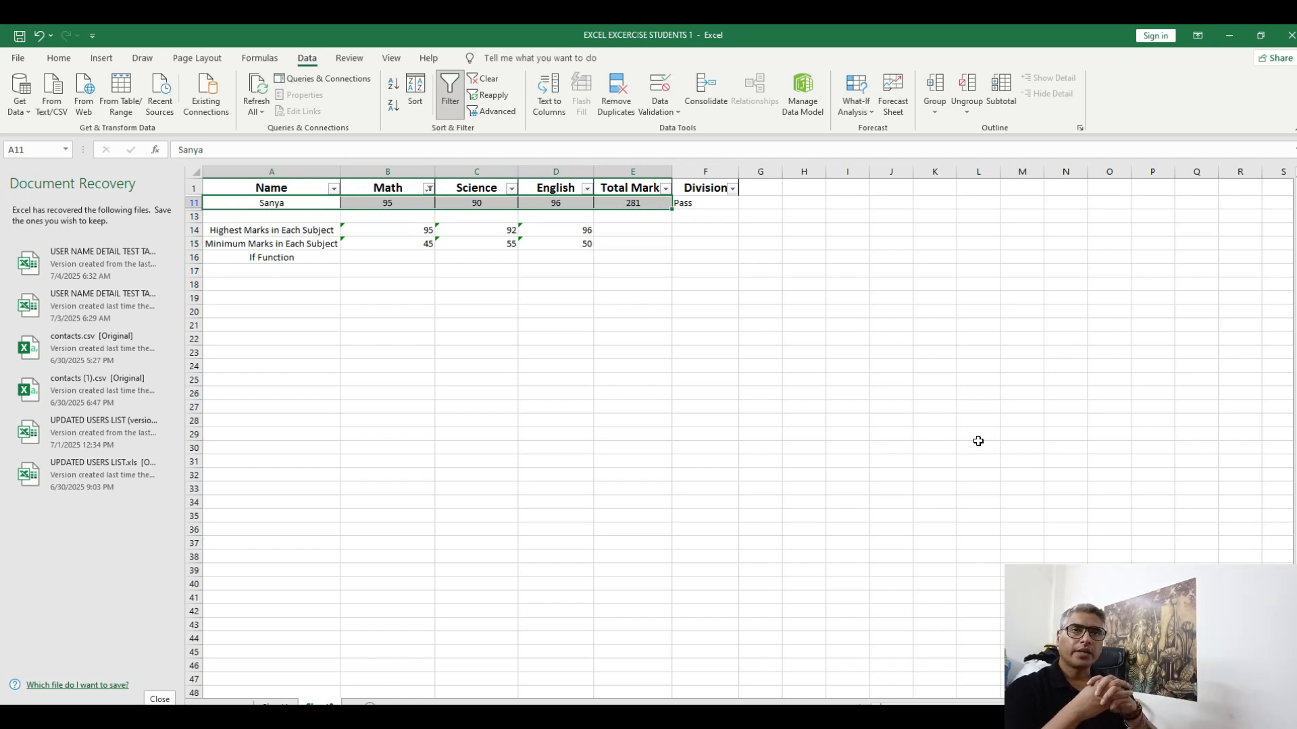
Undo the Math column filter and remove the filters from the header row
key("ctrl+z")
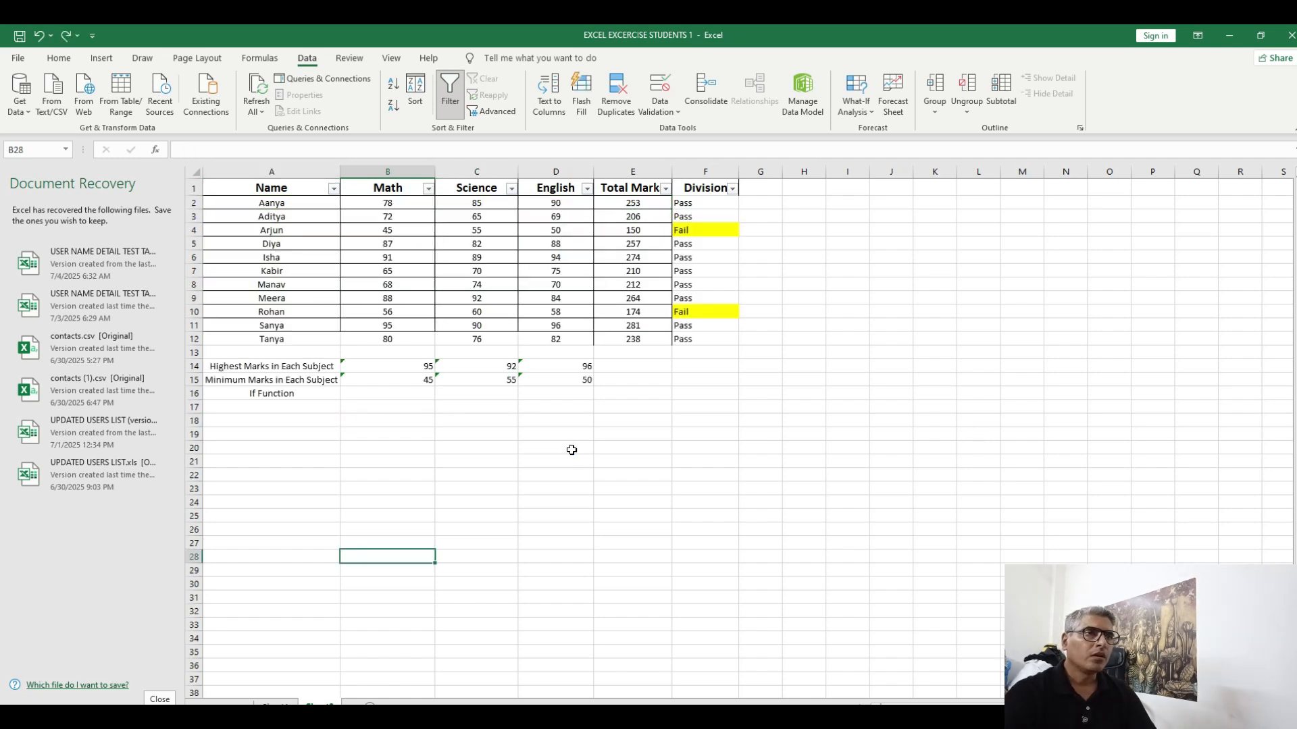
left_click(669, 476)
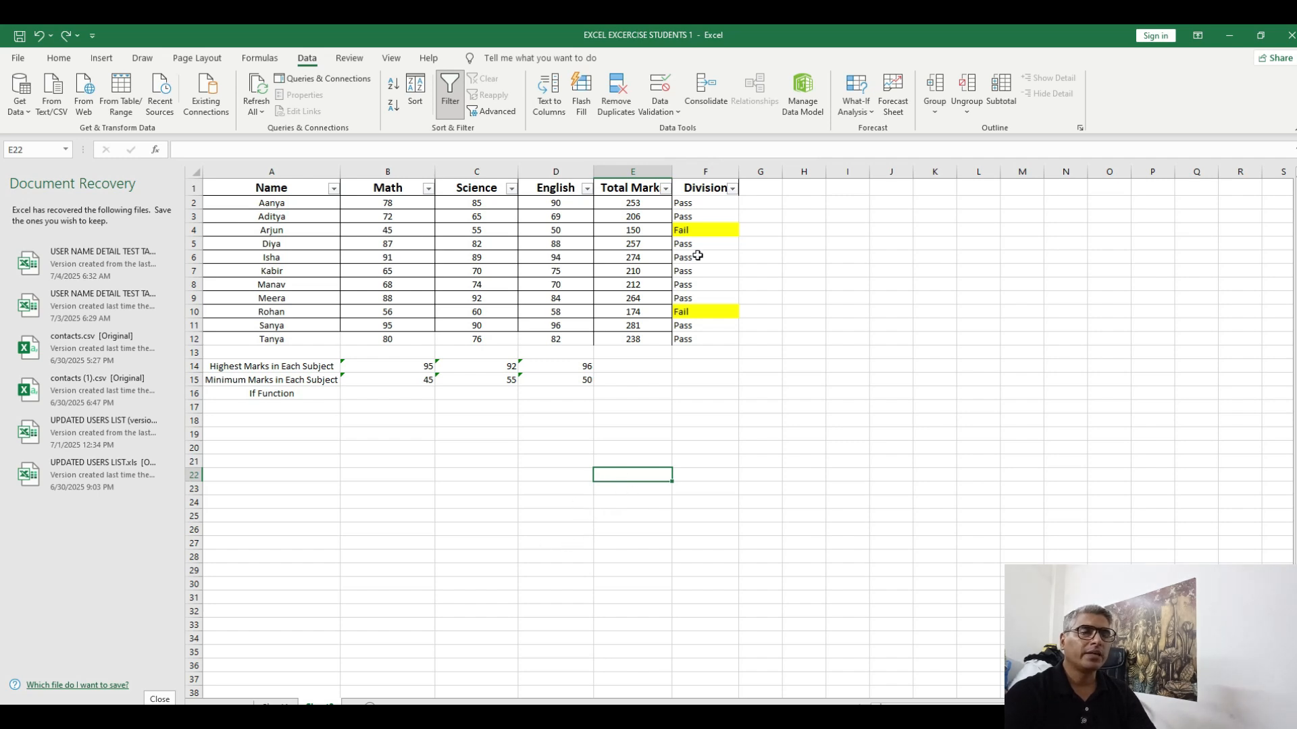
left_click(445, 111)
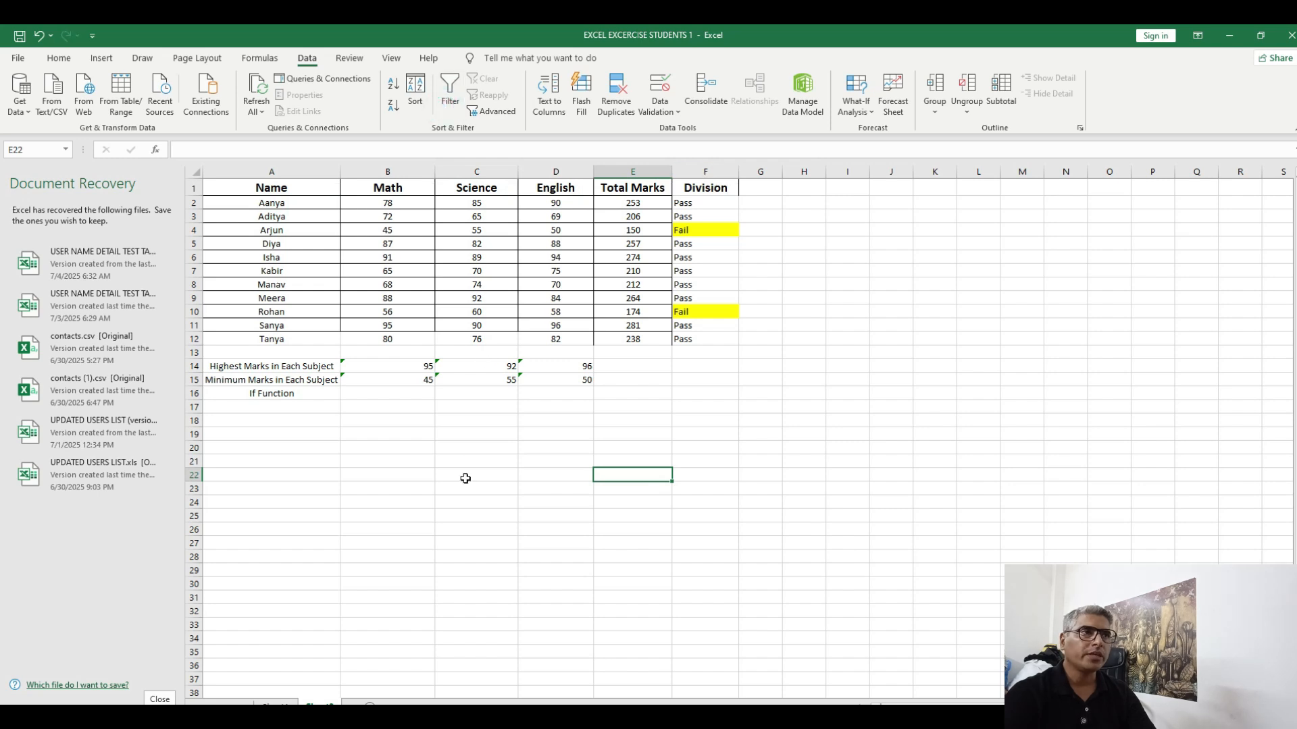
left_click(429, 501)
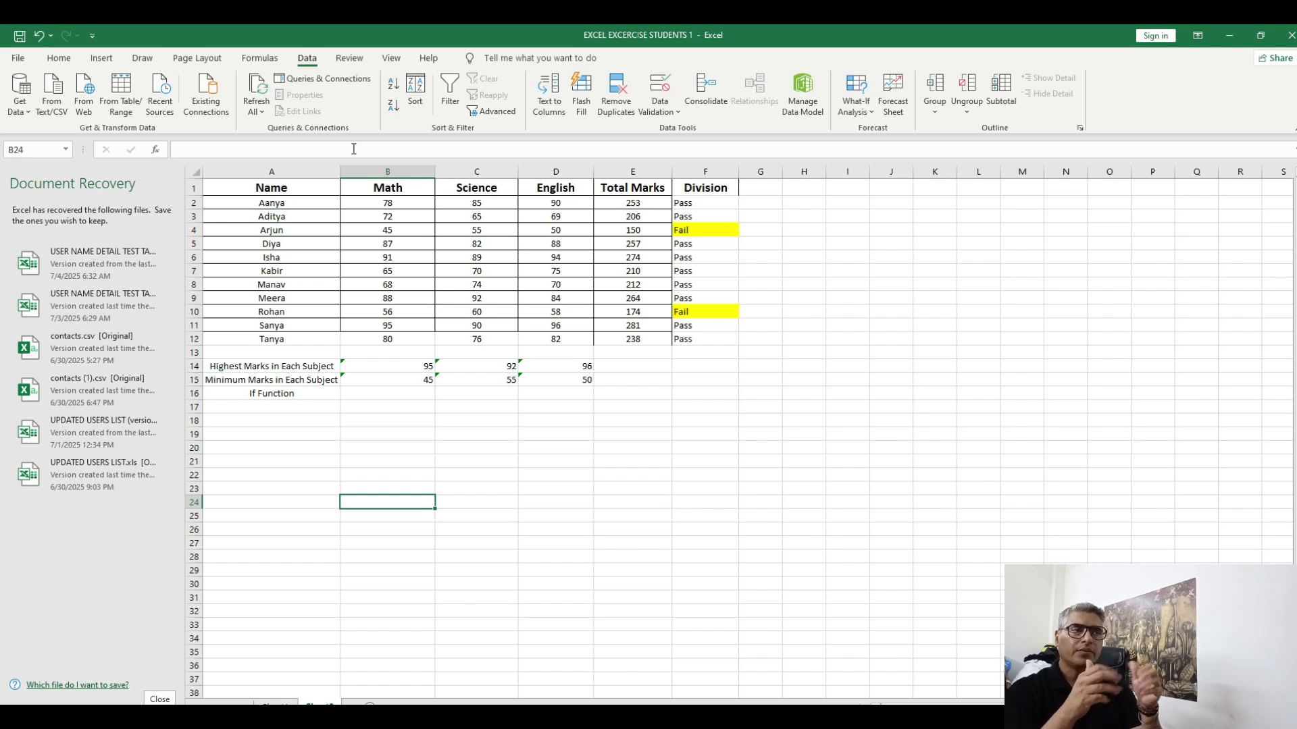
Insert a 2-D clustered bar chart of the first student's Math, Science and English marks from range A2:D2
left_click_drag(268, 204, 533, 205)
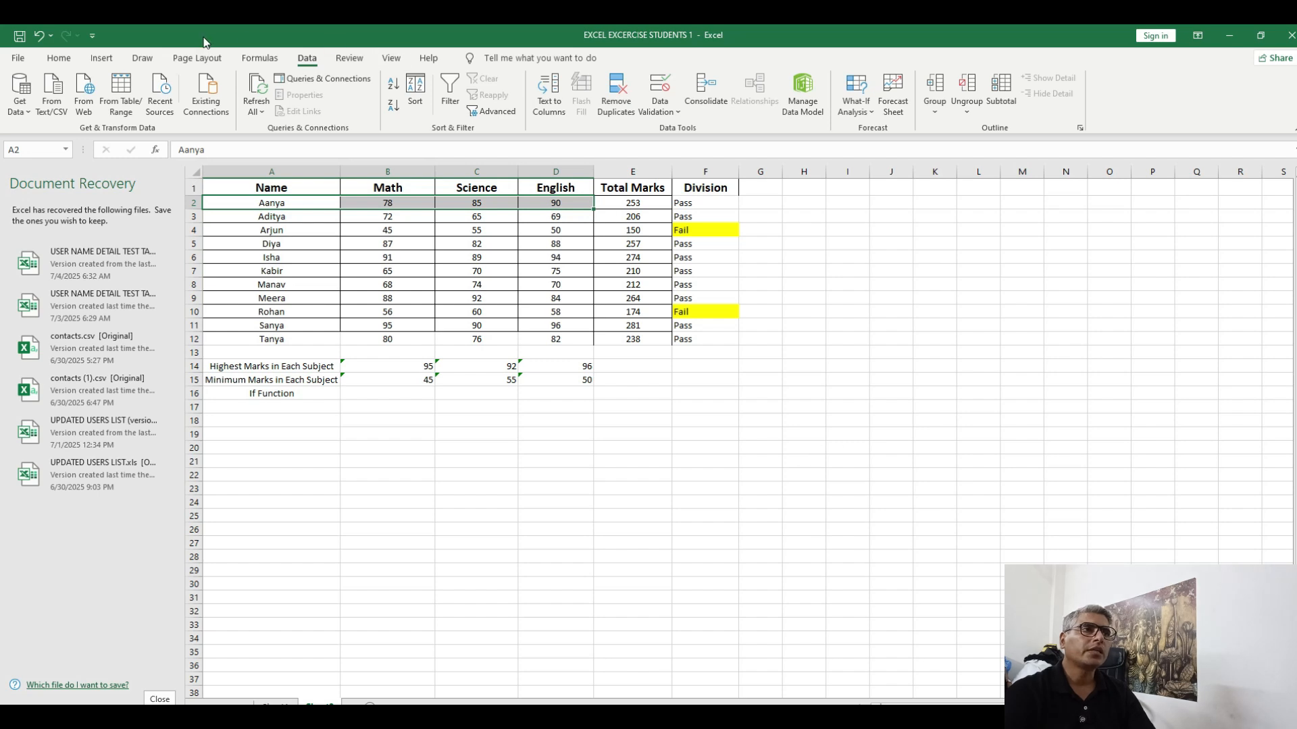
left_click(102, 59)
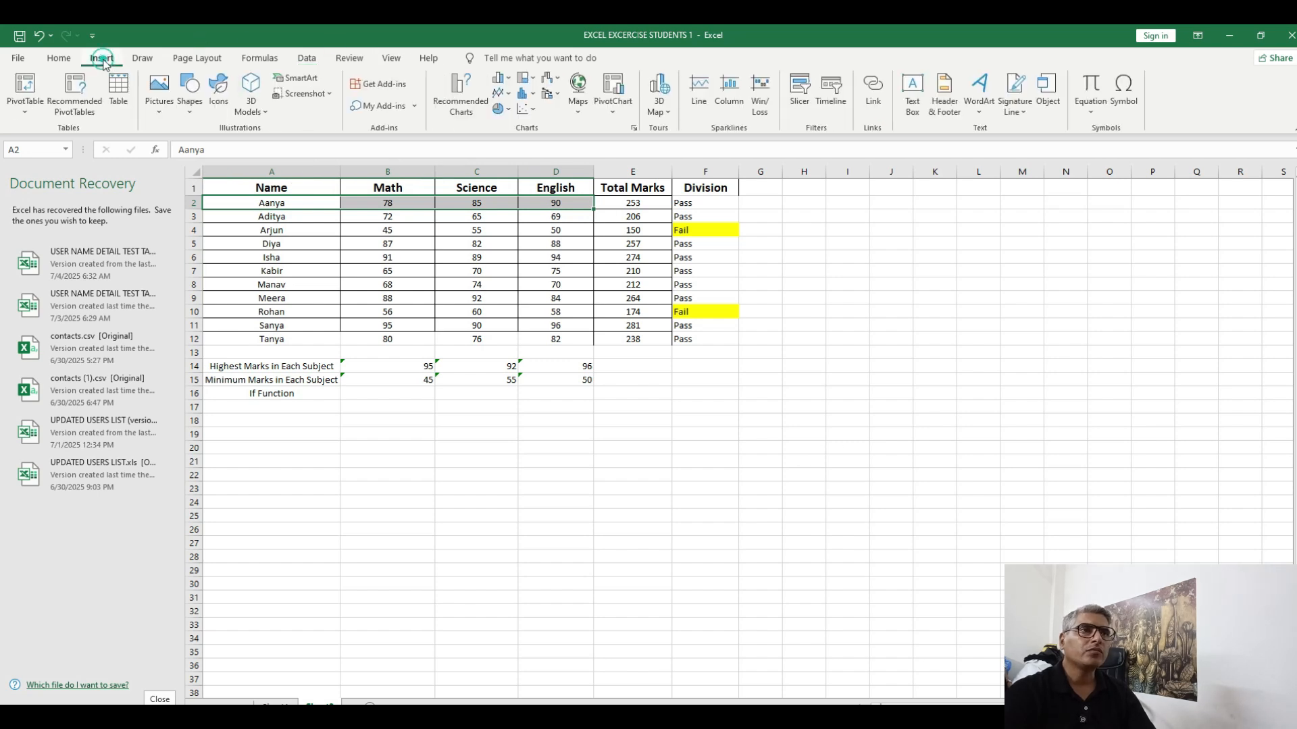
left_click(503, 80)
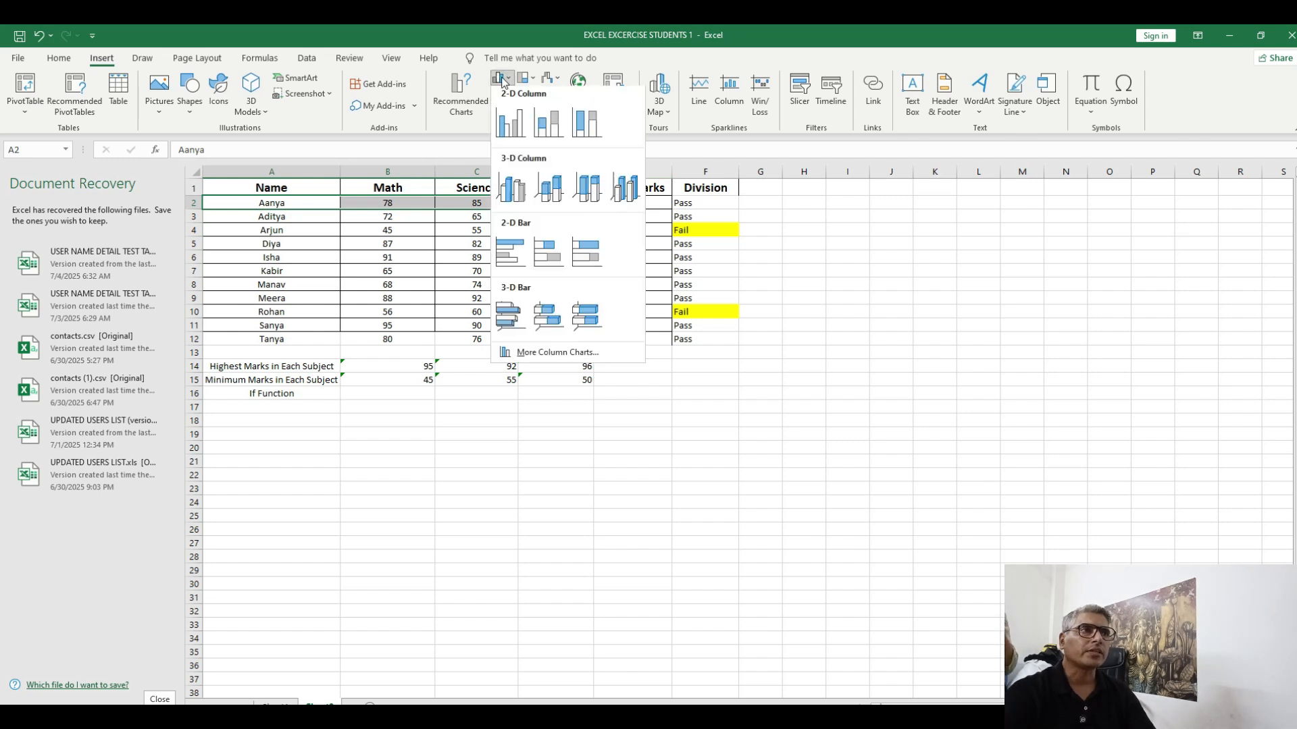
left_click(519, 252)
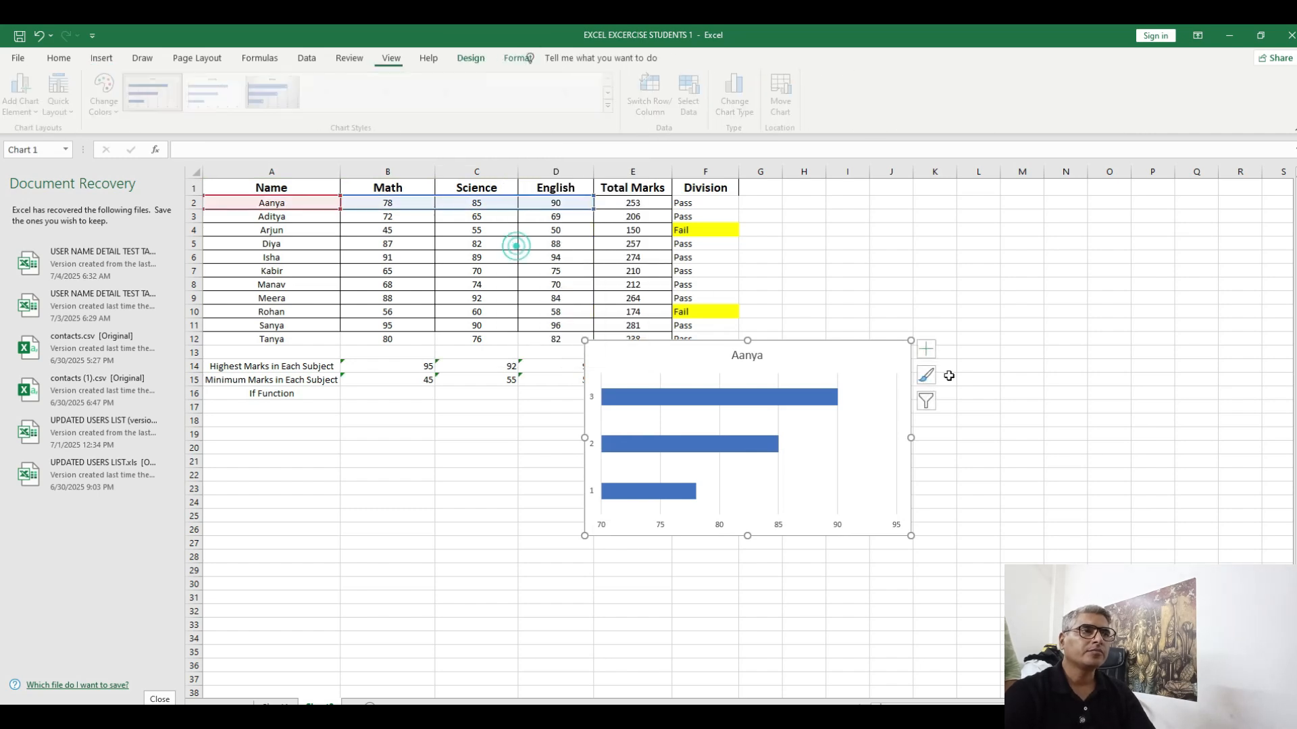
left_click(1030, 457)
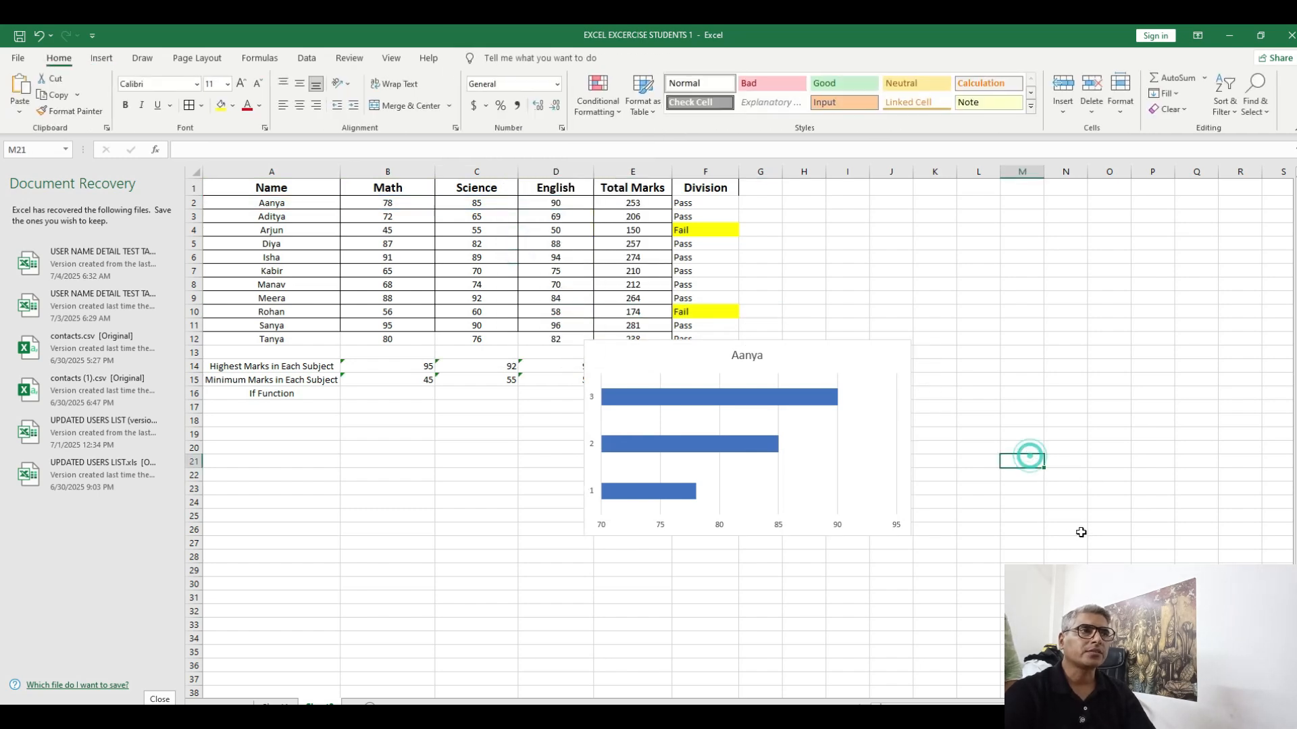
left_click(731, 464)
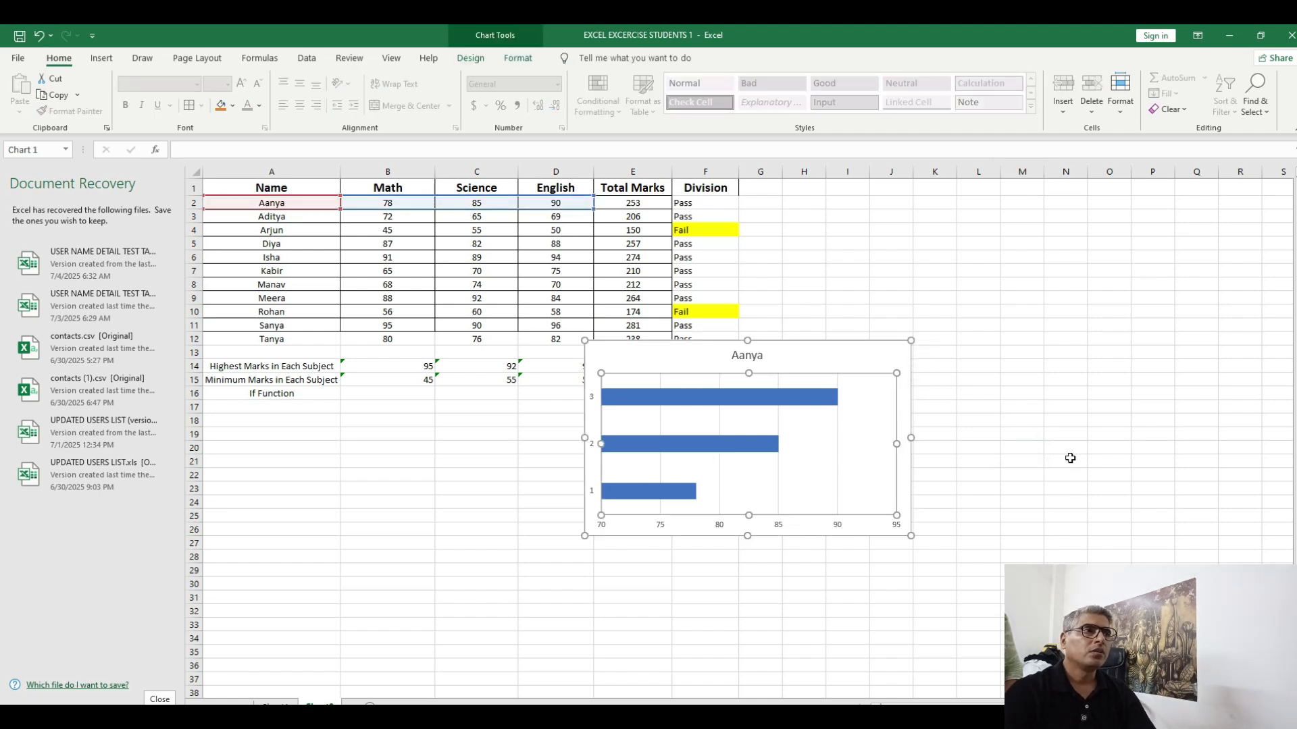
left_click(1075, 466)
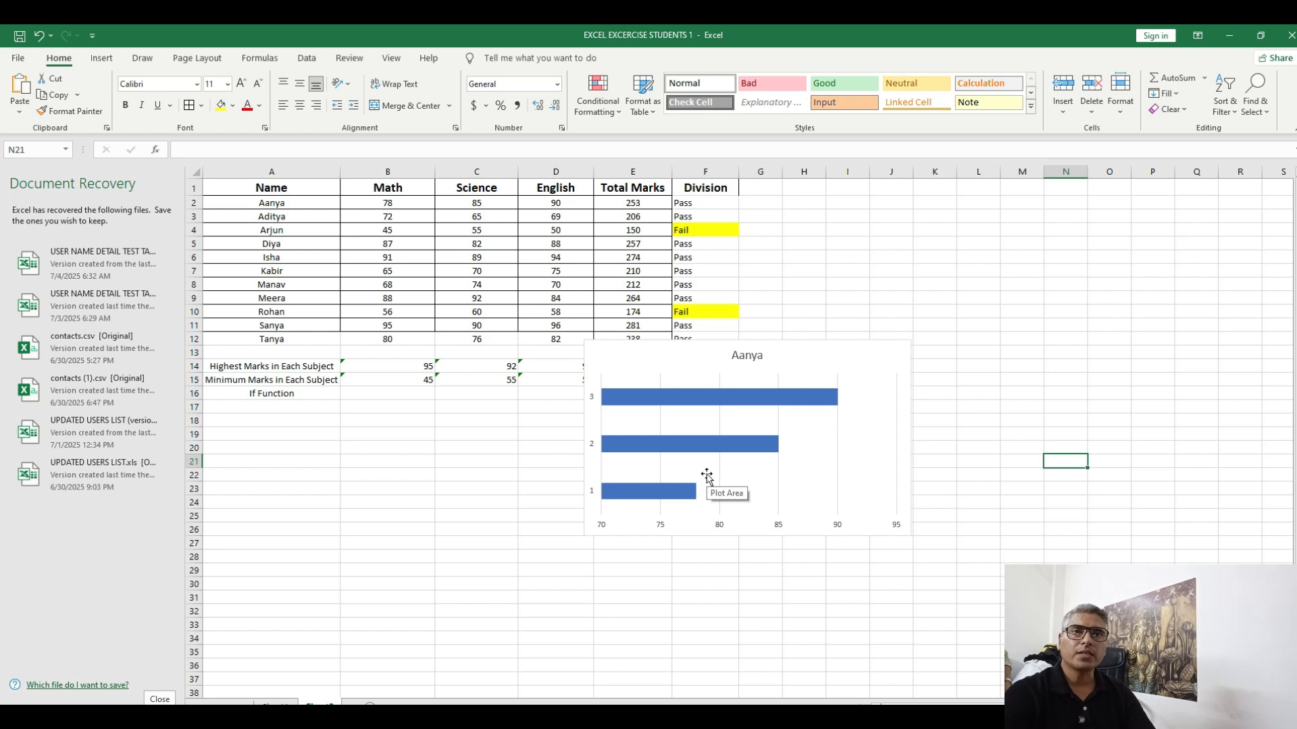
Delete the title and data bars of the A2:D2 bar chart, and remove the chart from the sheet
left_click(744, 428)
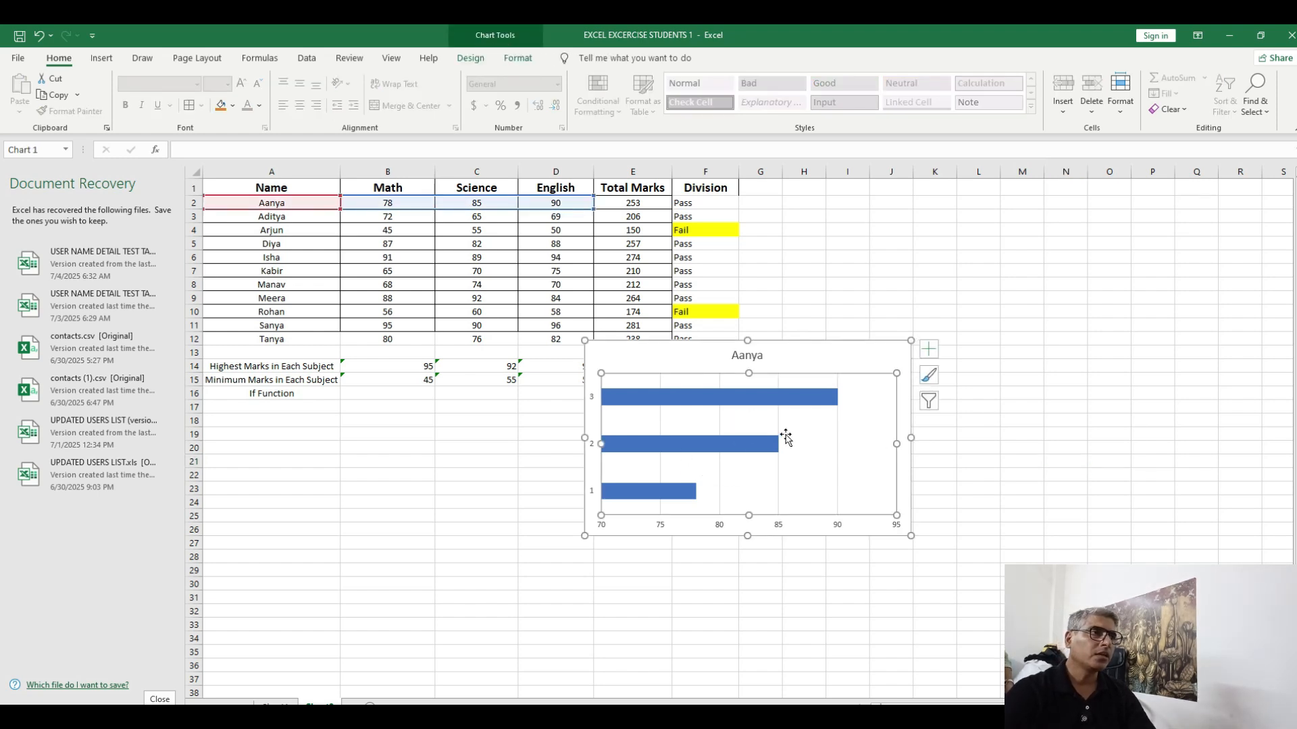
left_click(747, 440)
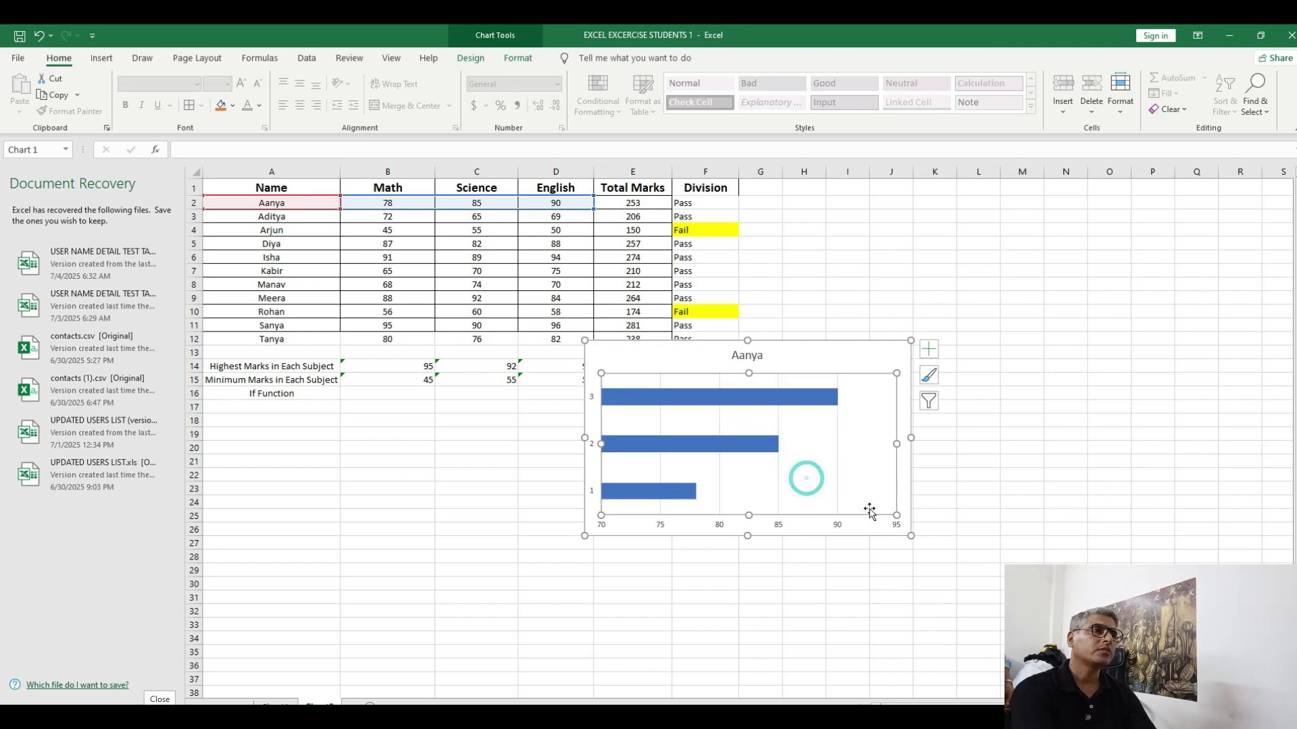
left_click(748, 358)
key("Delete")
left_click(632, 372)
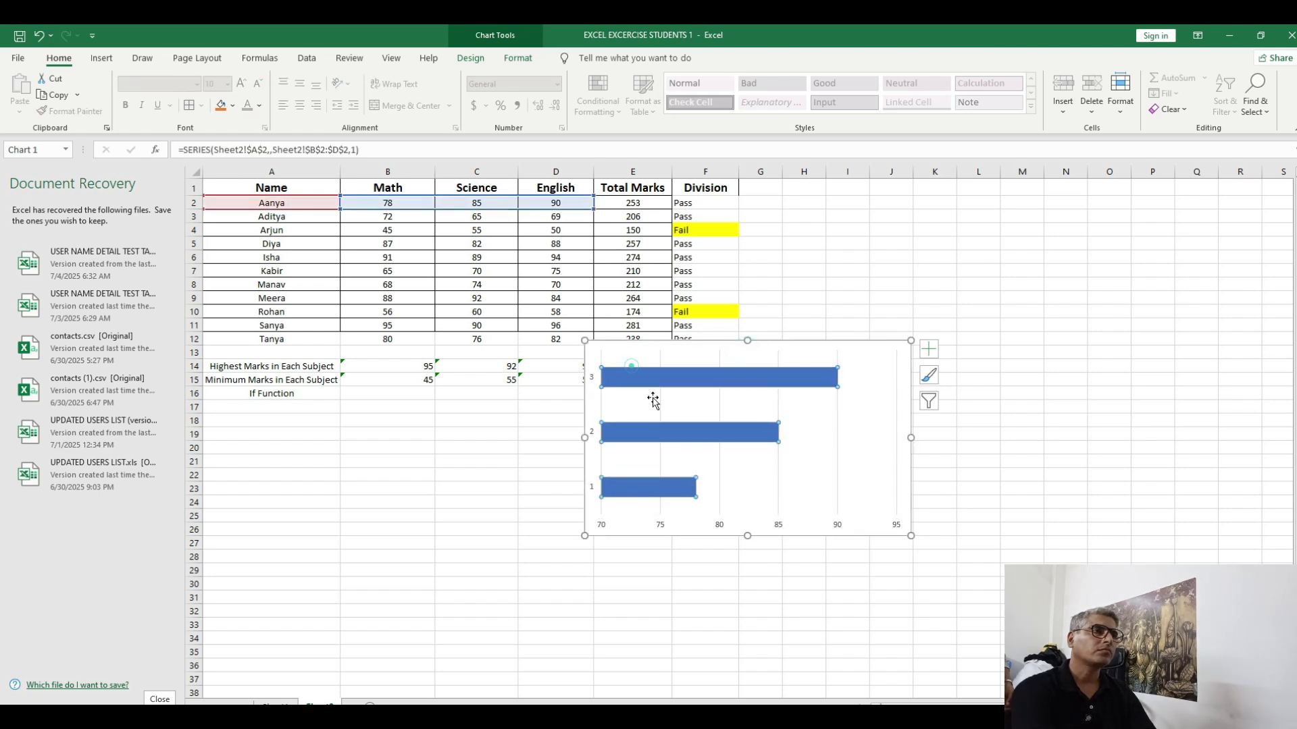
key("Delete")
left_click(803, 494)
key("Delete")
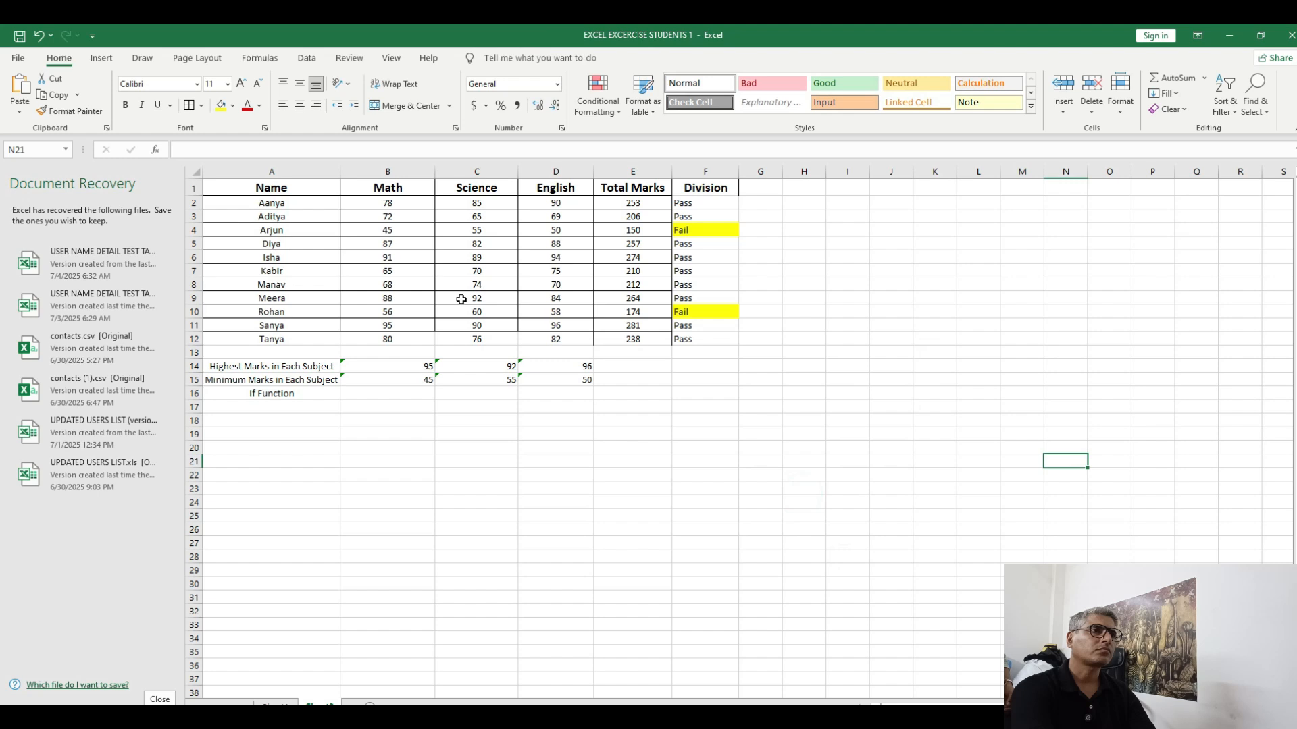
Insert a 2-D clustered bar chart of the first student's marks from range A1:D2, including the subject headers
left_click_drag(263, 187, 539, 205)
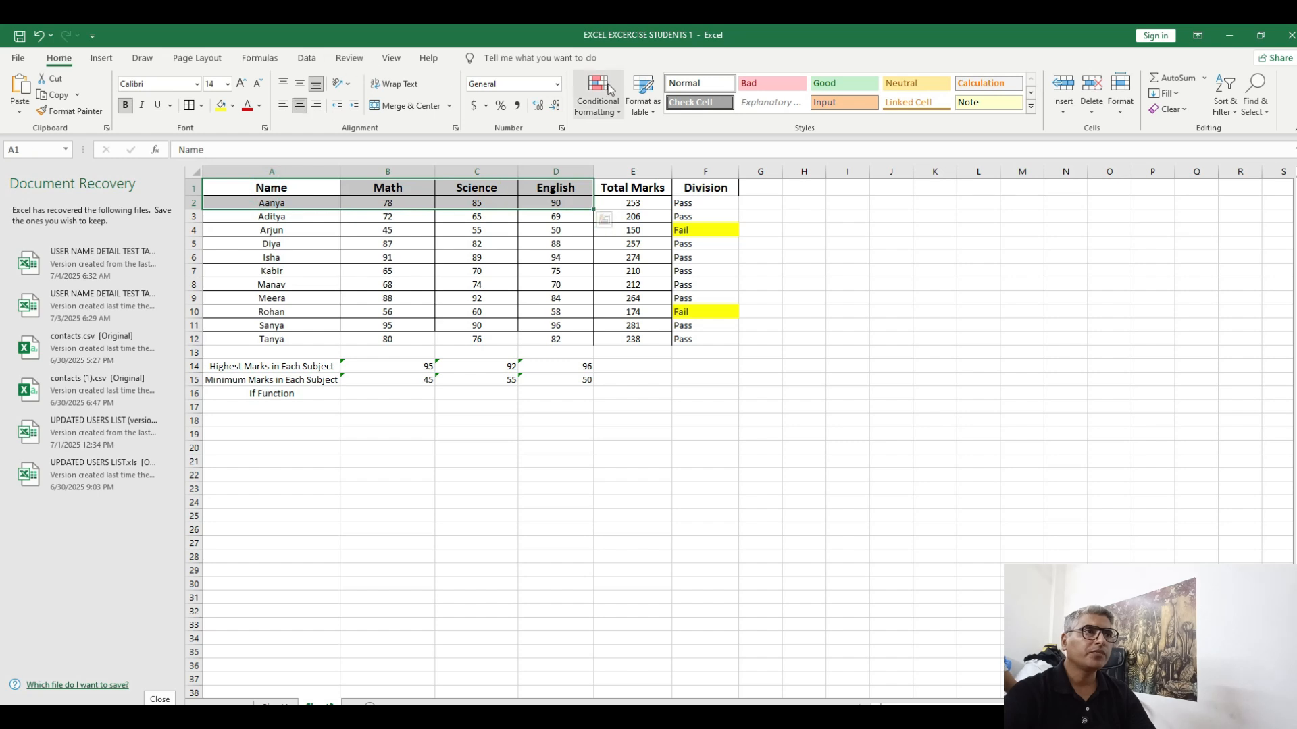
left_click(102, 58)
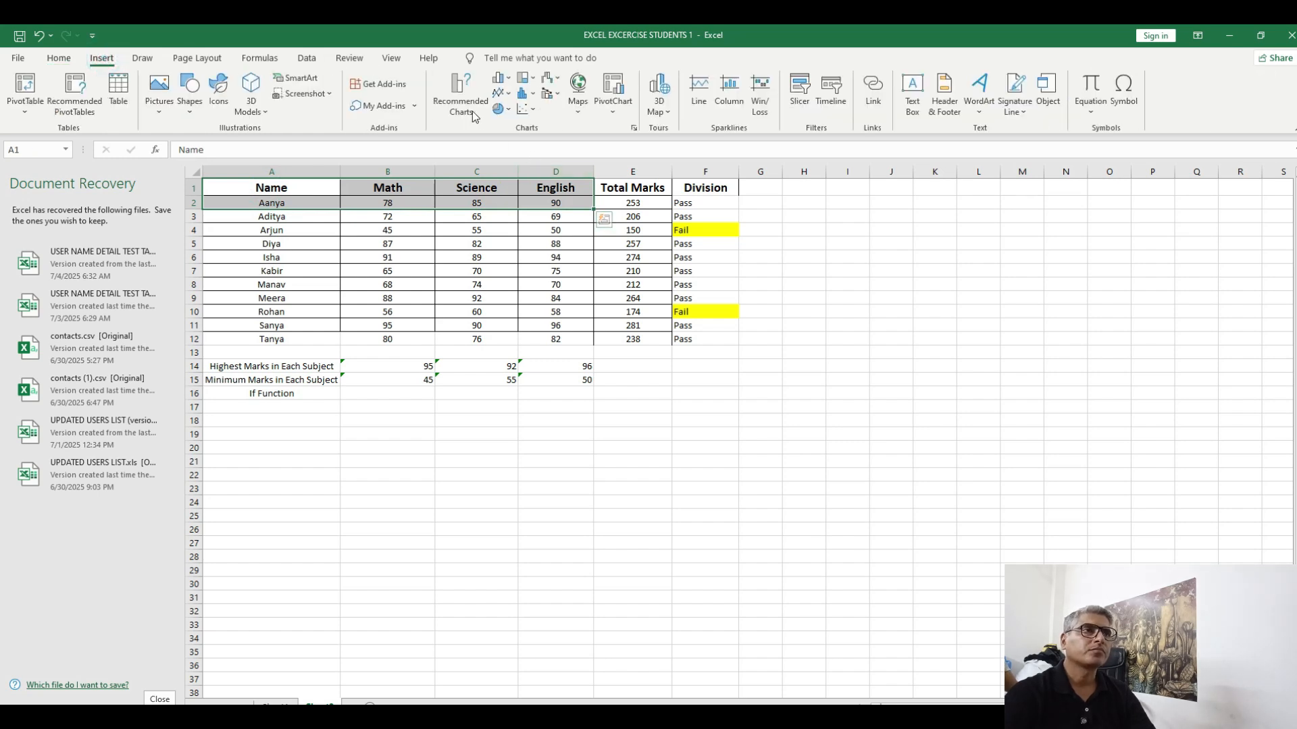
left_click(503, 79)
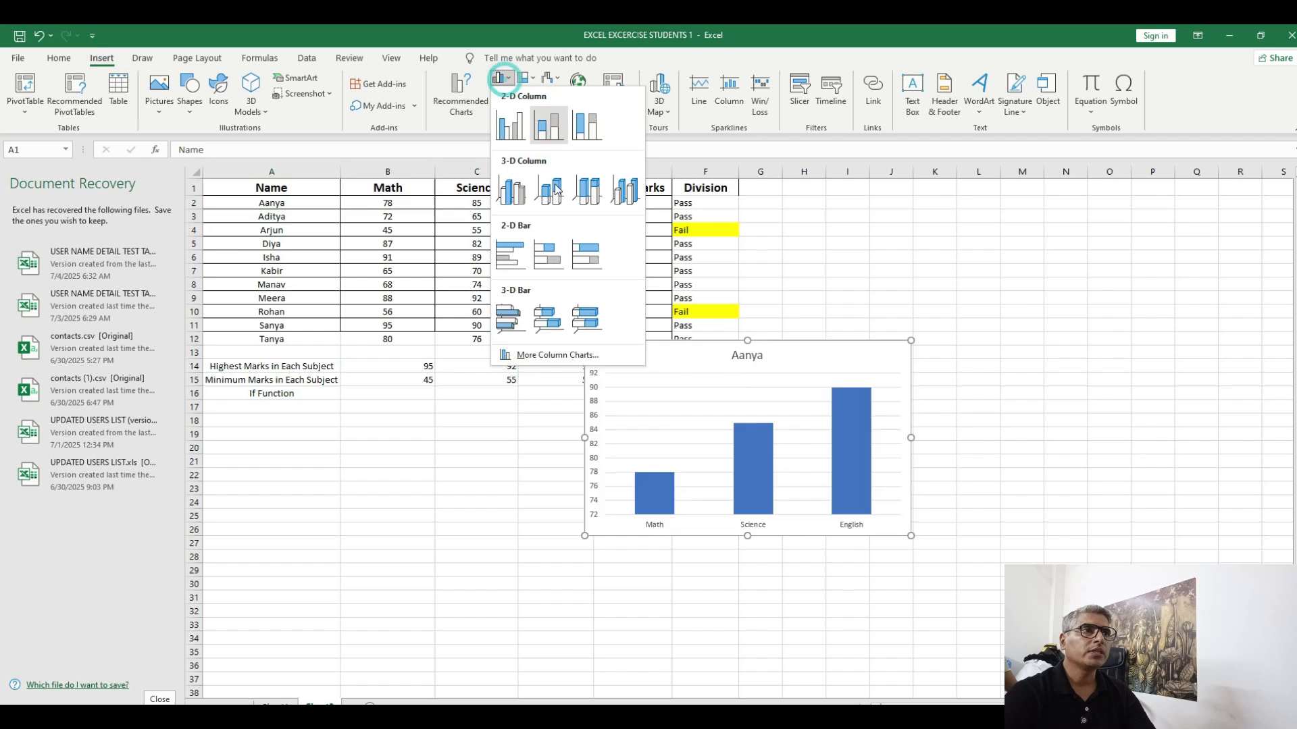
left_click(514, 256)
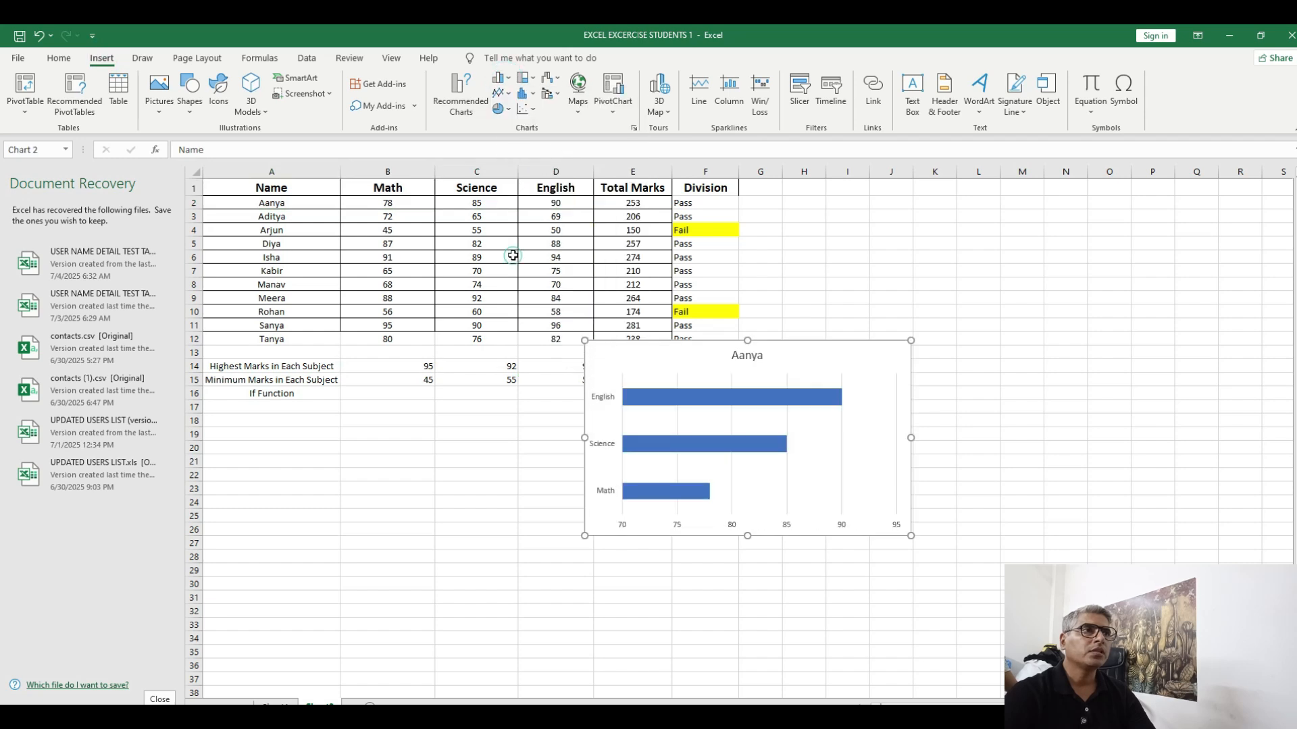
left_click(1067, 504)
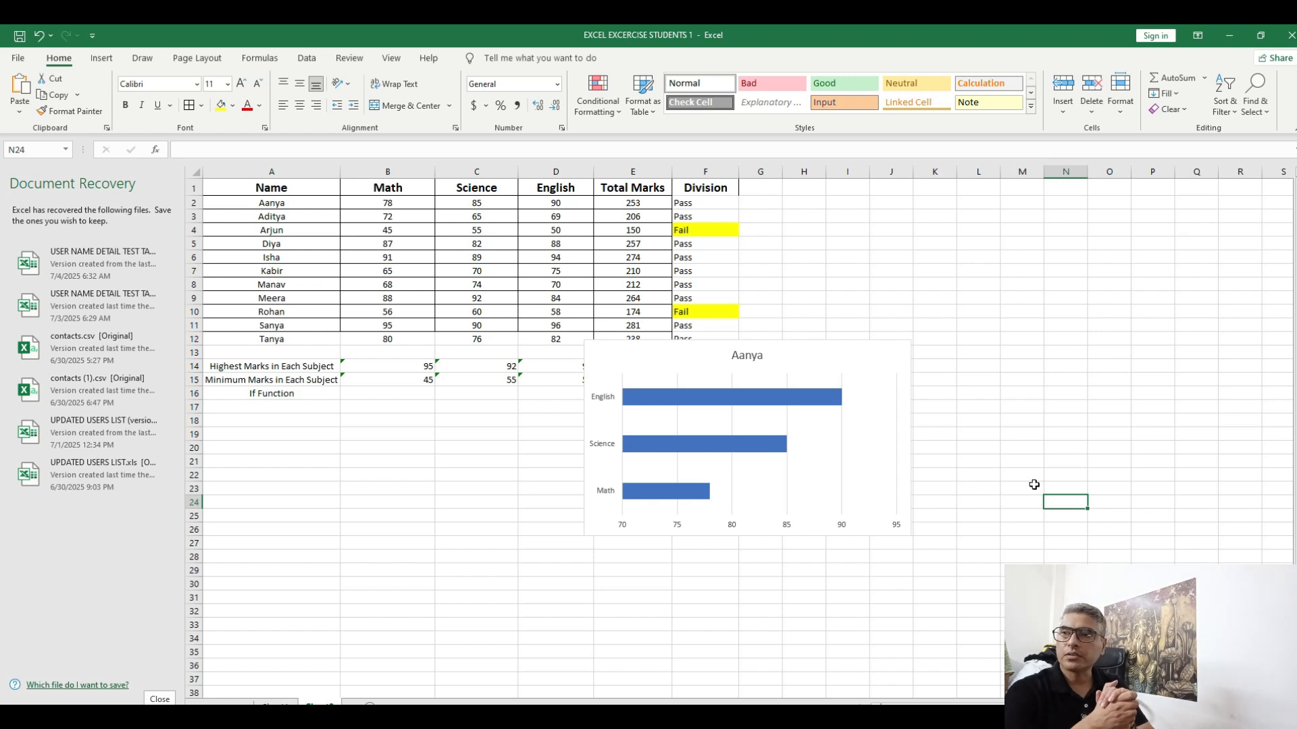
Delete the bar chart and insert a 2-D pie chart of the first student's subject marks from range A1:D2
left_click(776, 368)
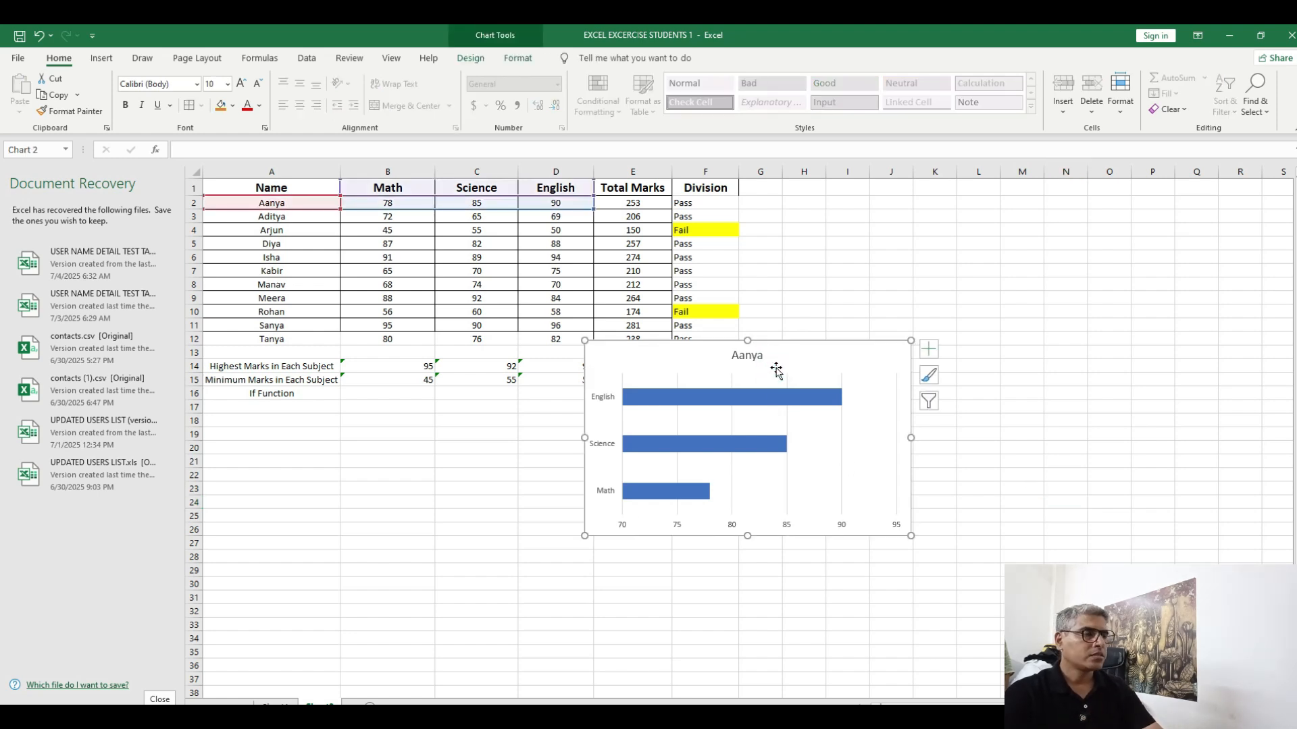
key("Delete")
left_click_drag(274, 204, 362, 202)
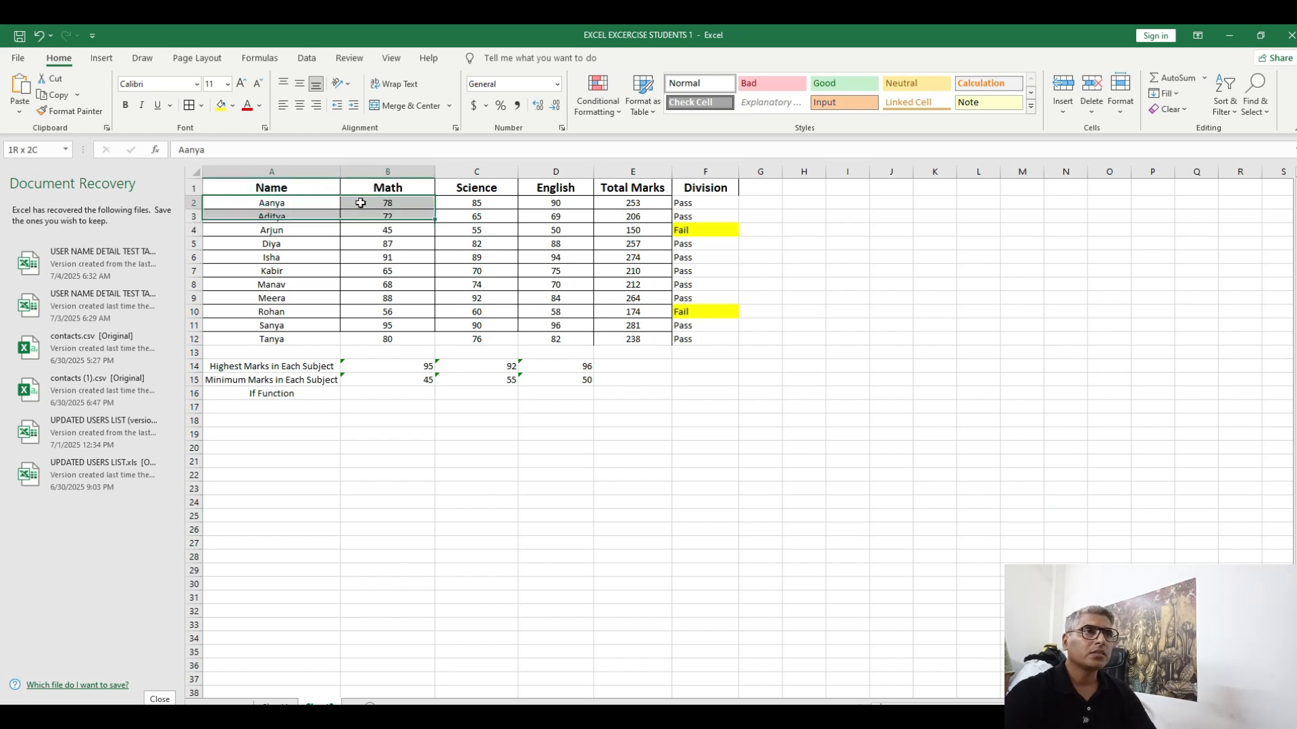
left_click(304, 187)
left_click_drag(460, 207, 571, 206)
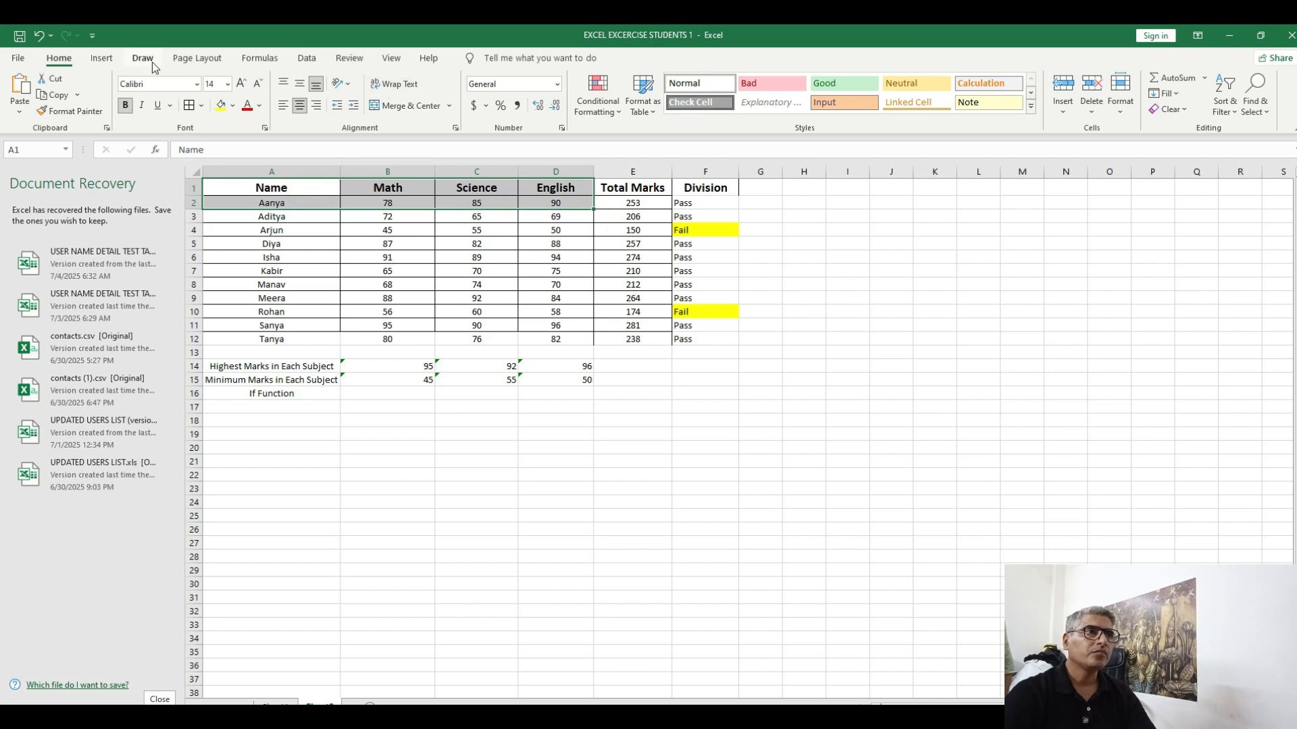
left_click(102, 58)
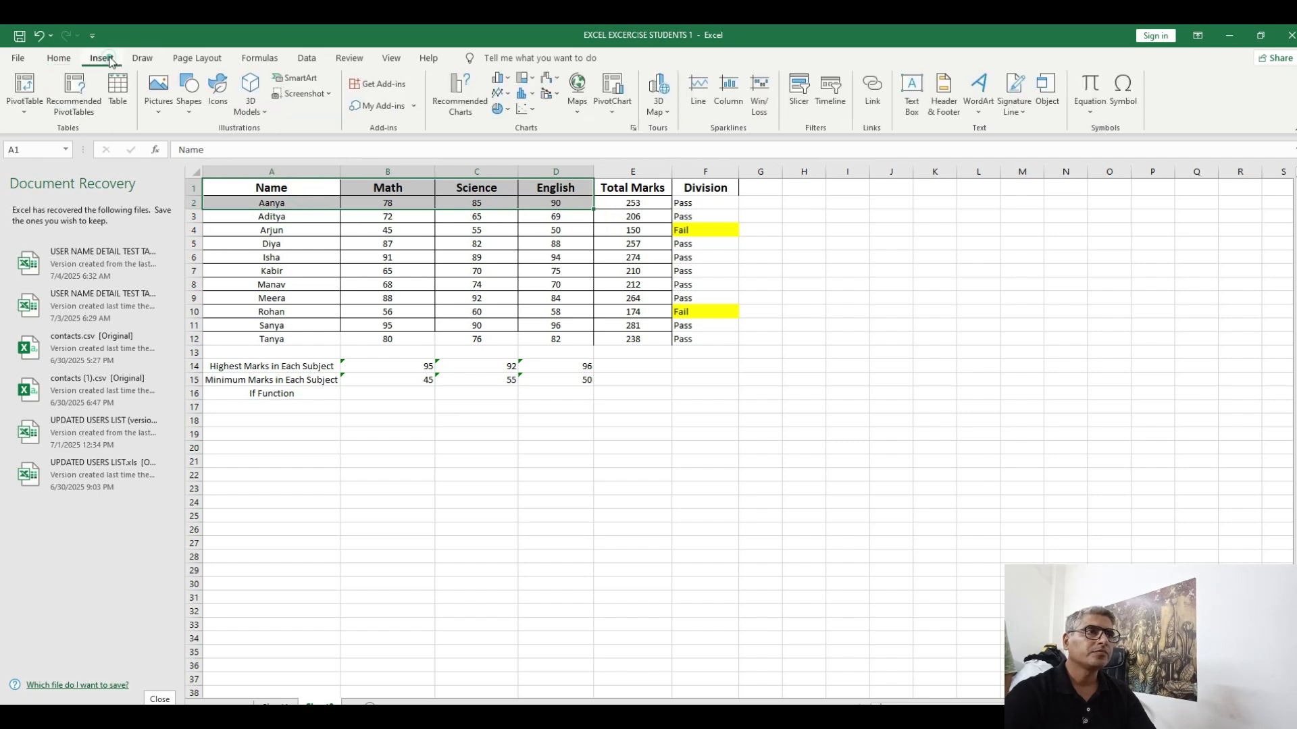
left_click(503, 111)
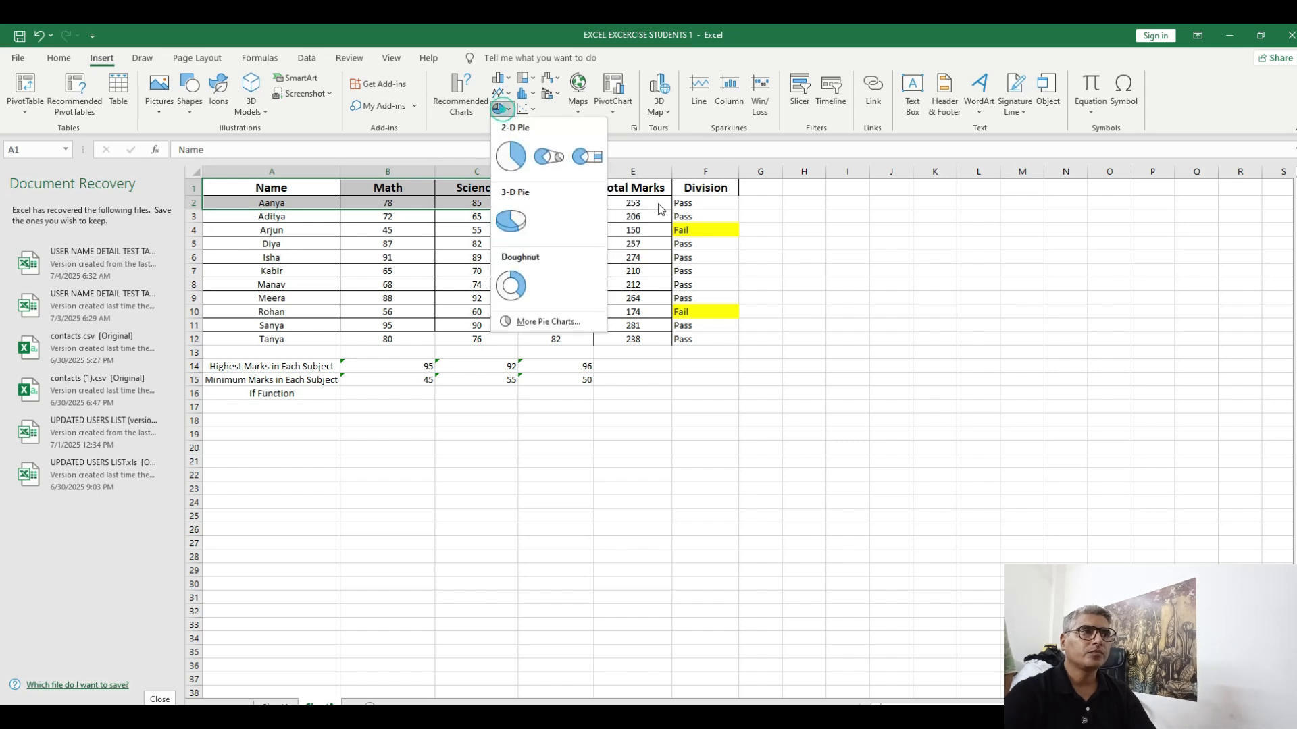
left_click(512, 158)
left_click(766, 415)
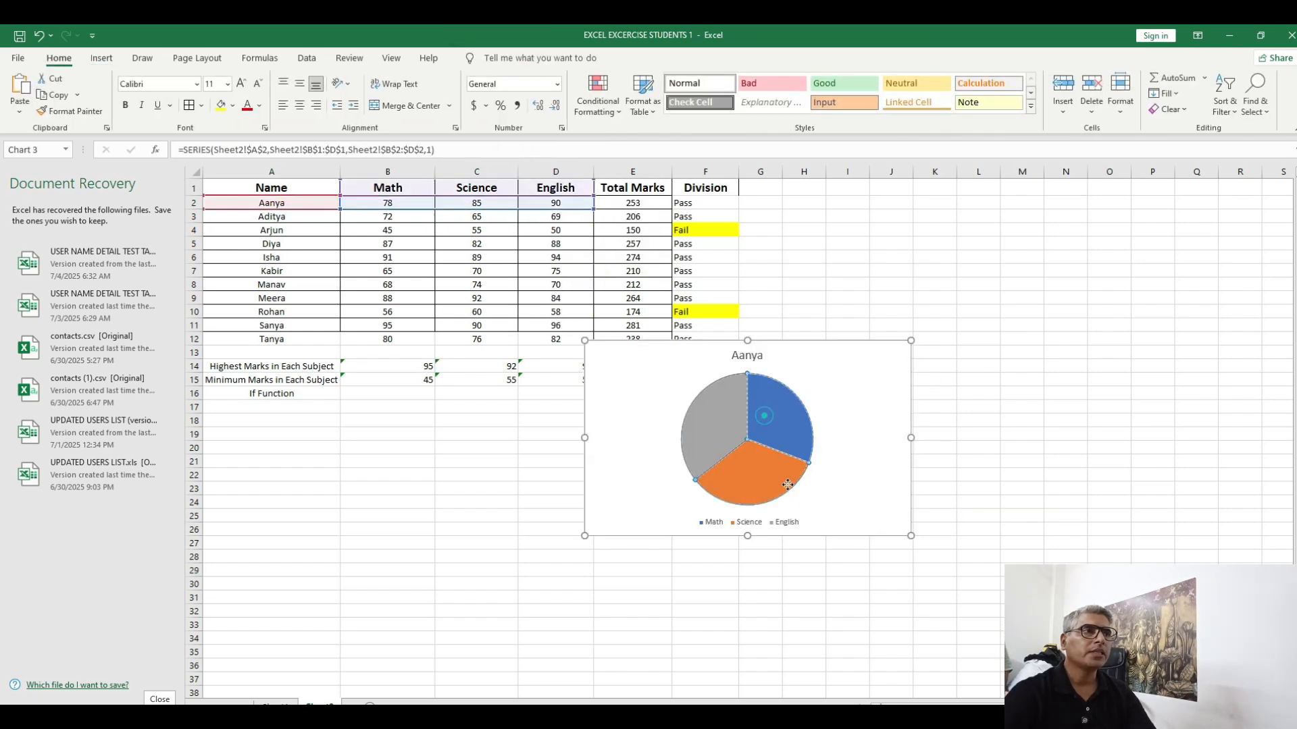
left_click(1075, 518)
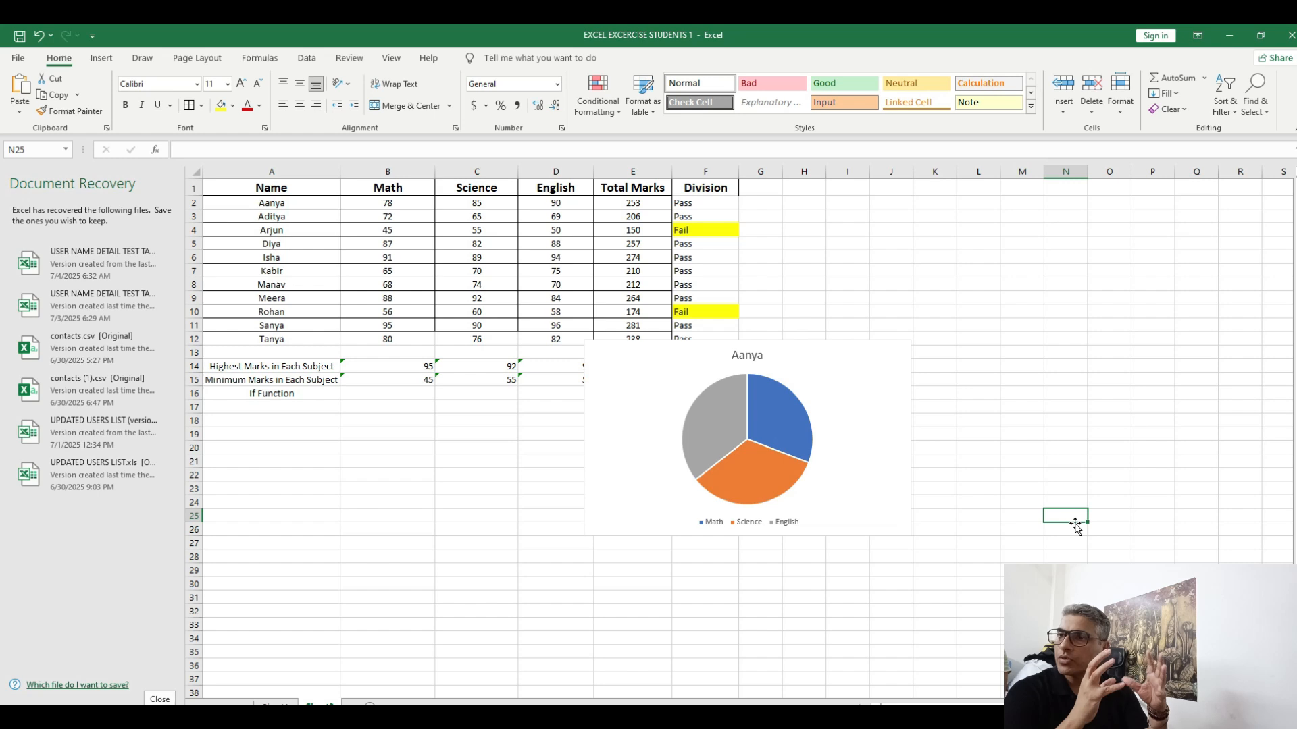
Check the value and percentage of the pie chart's subject slices, and delete the chart
left_click(762, 447)
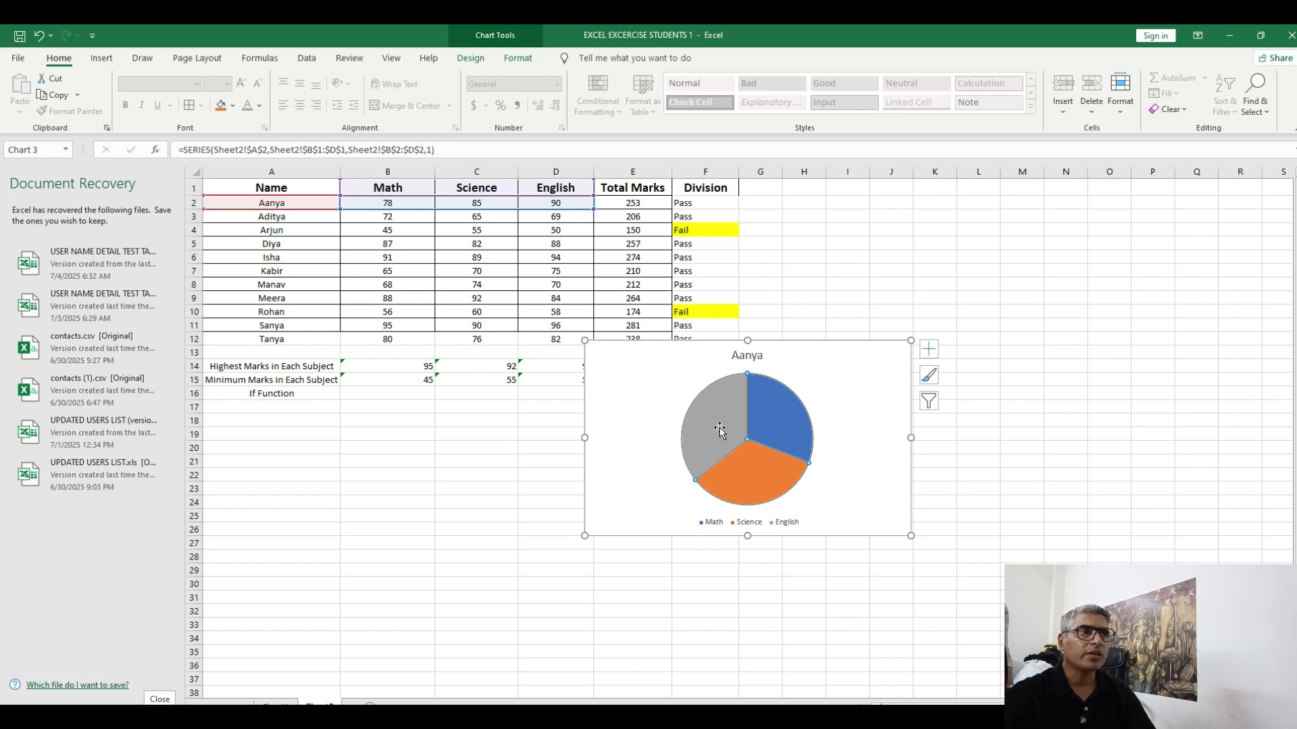
mouse_move(731, 404)
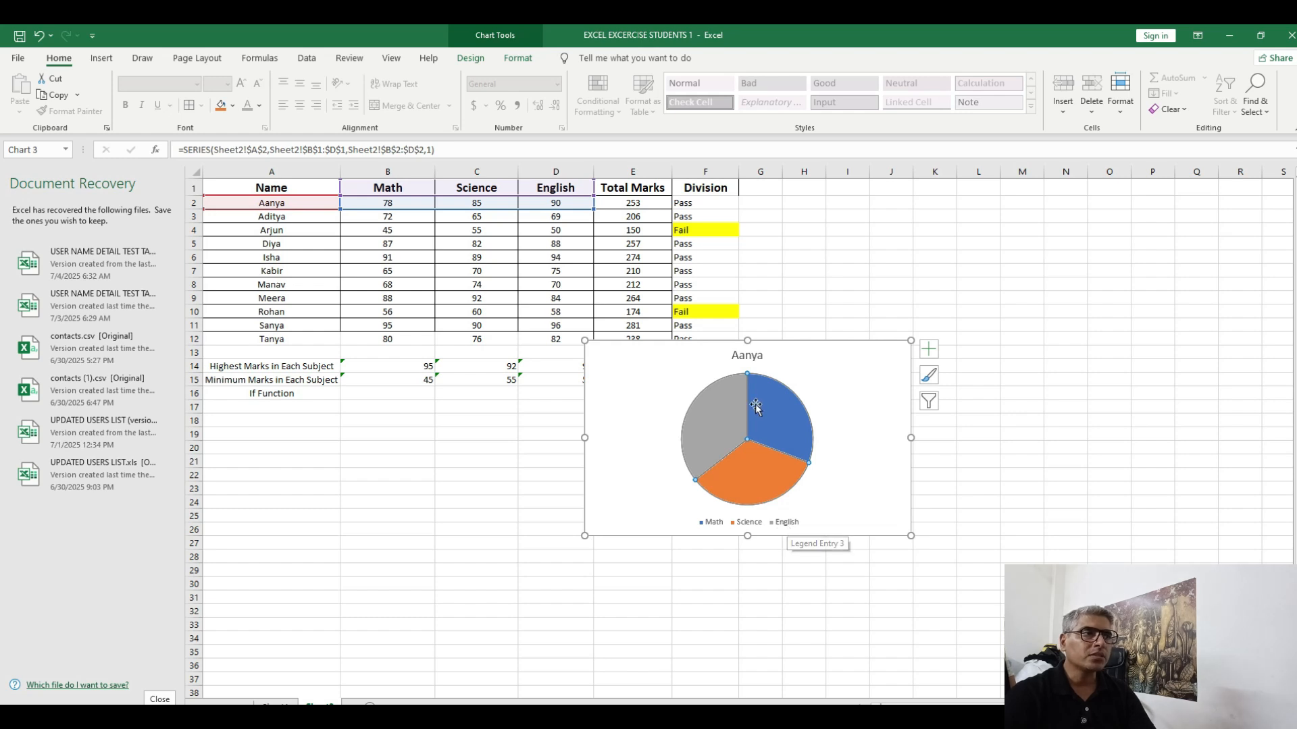
mouse_move(686, 473)
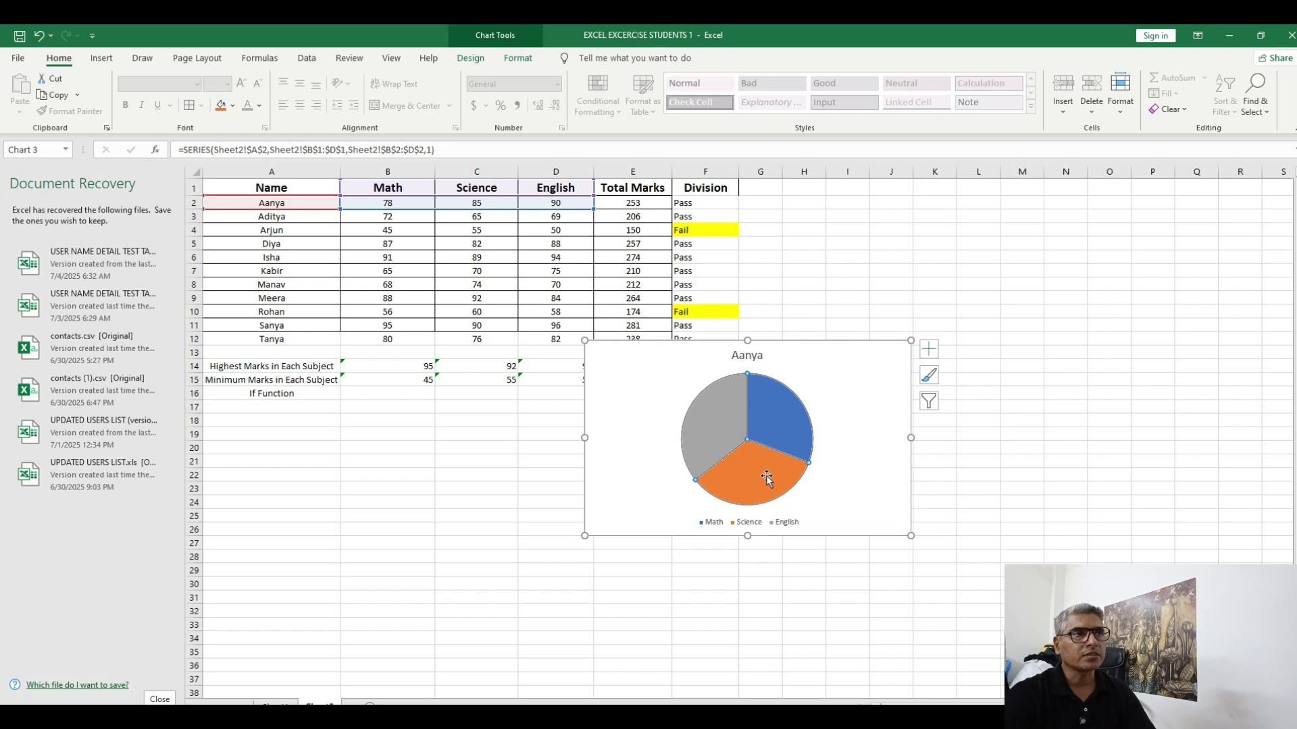
mouse_move(746, 481)
mouse_move(781, 427)
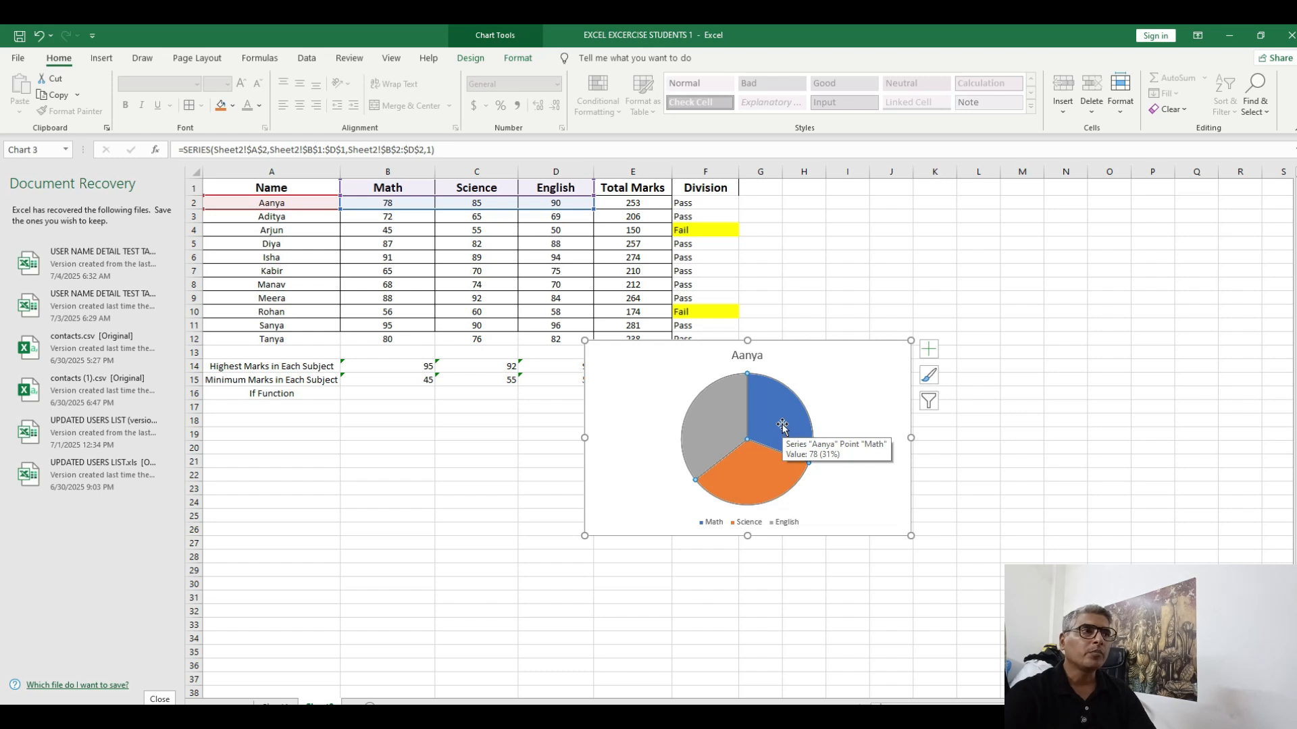
left_click(1080, 501)
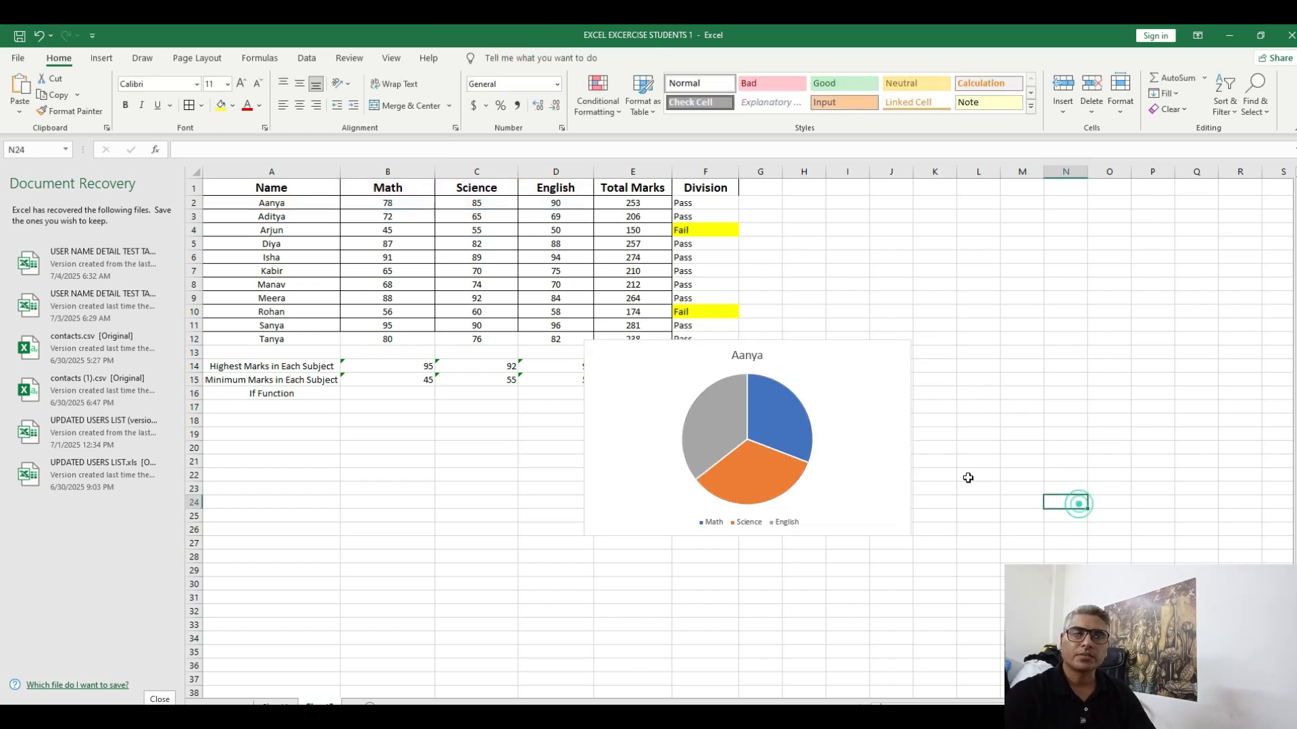
left_click(777, 363)
key("Delete")
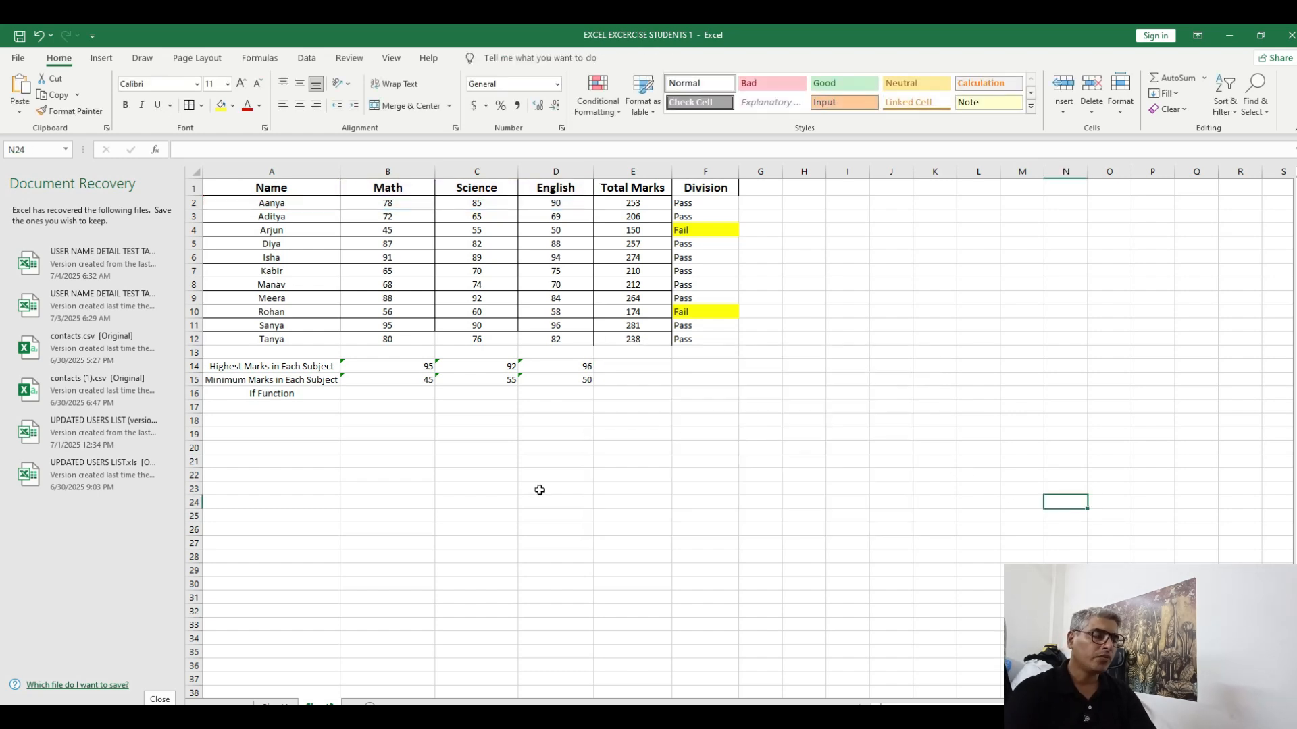